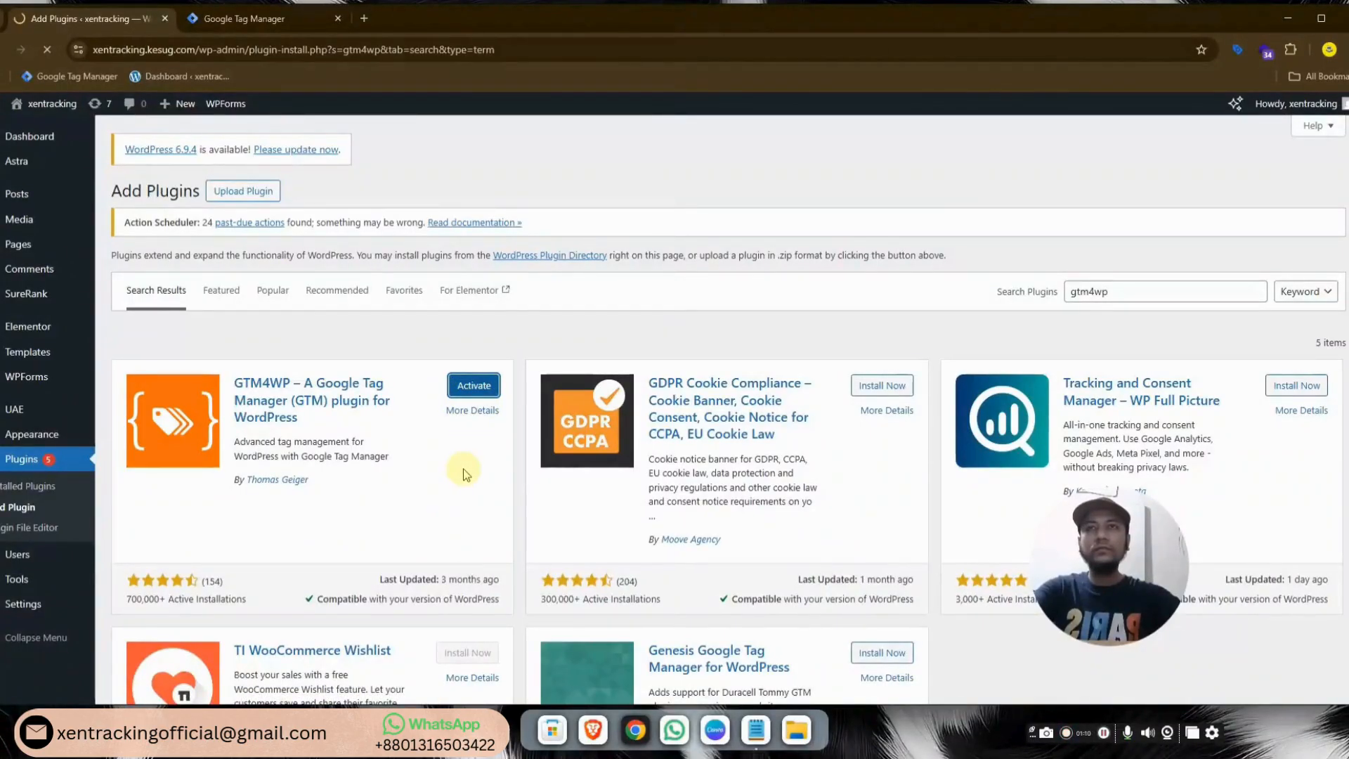
Open the GTM4WP settings and copy container ID GTM-MJM3SFNW from Tag Manager's install snippet
scroll(394, 462, down, 2)
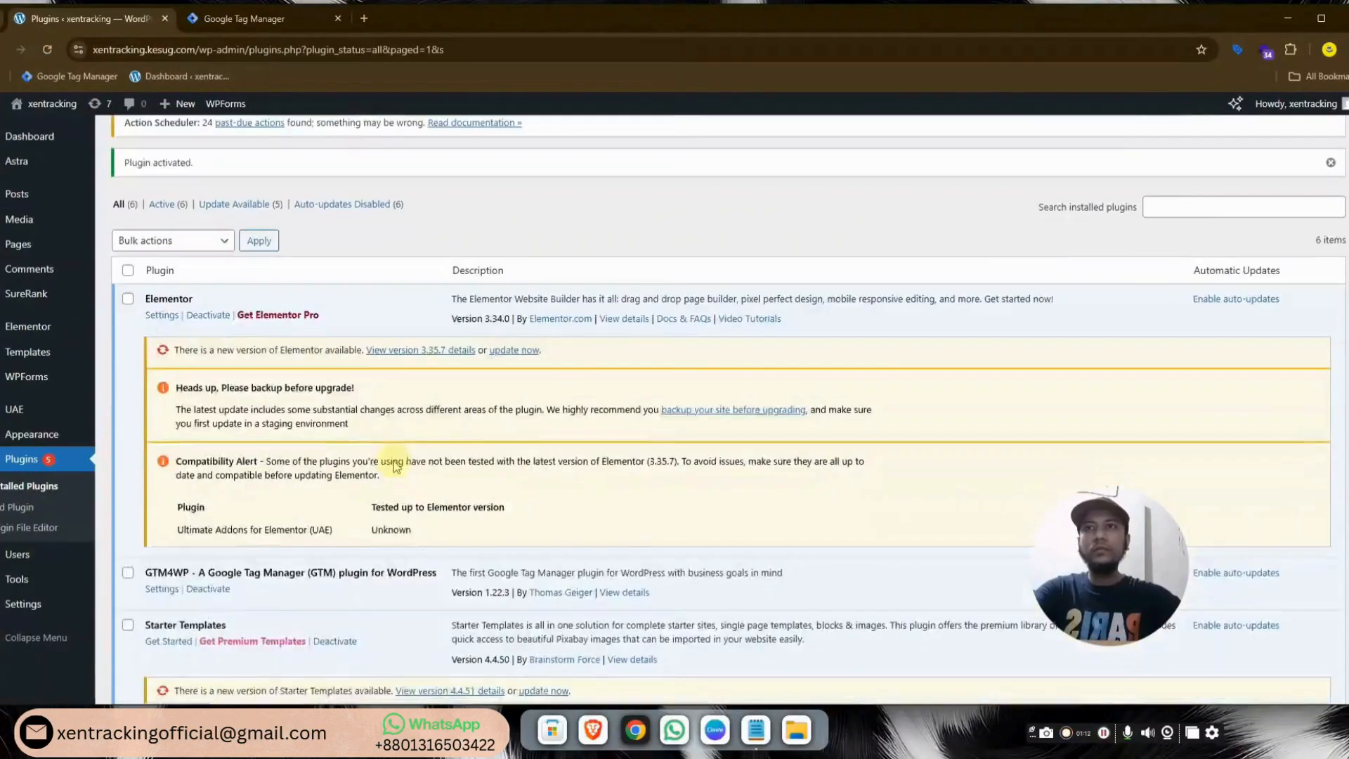
scroll(394, 464, down, 2)
click(169, 442)
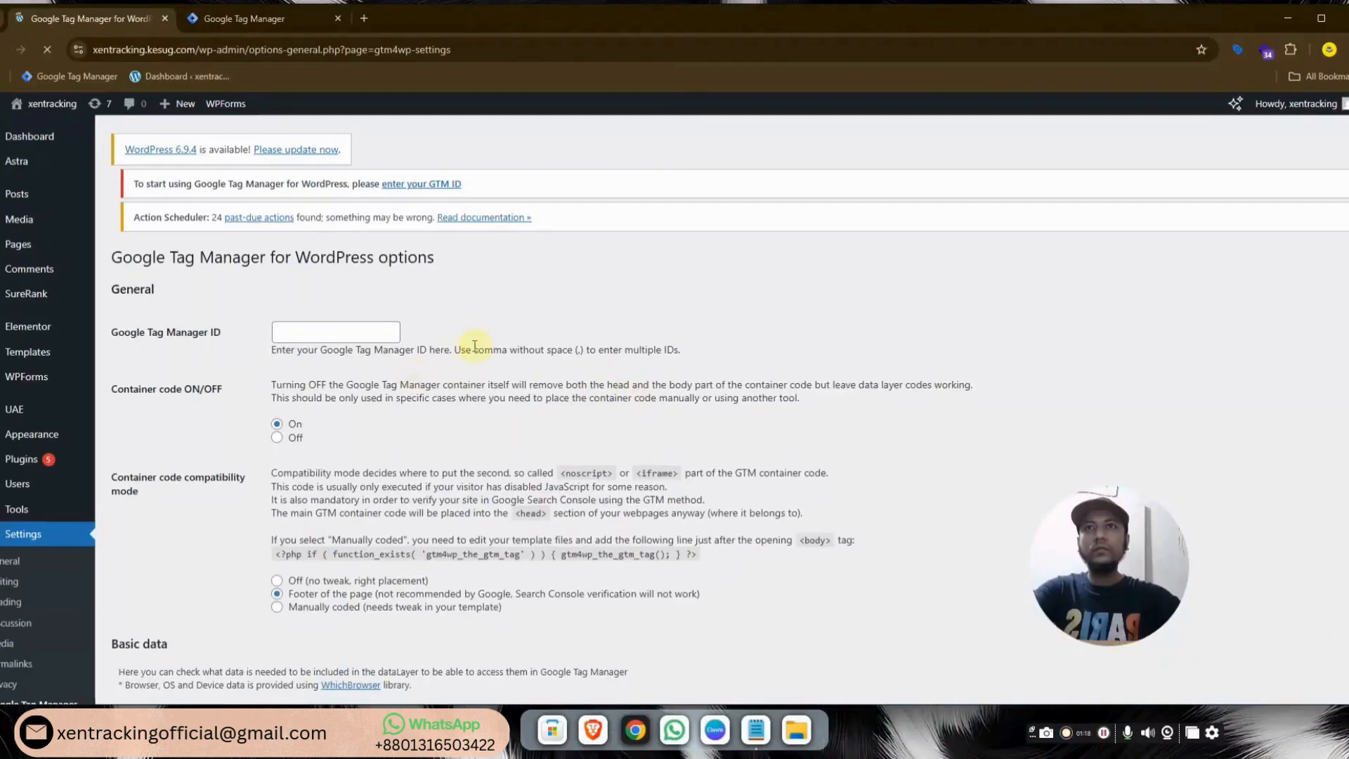
click(372, 330)
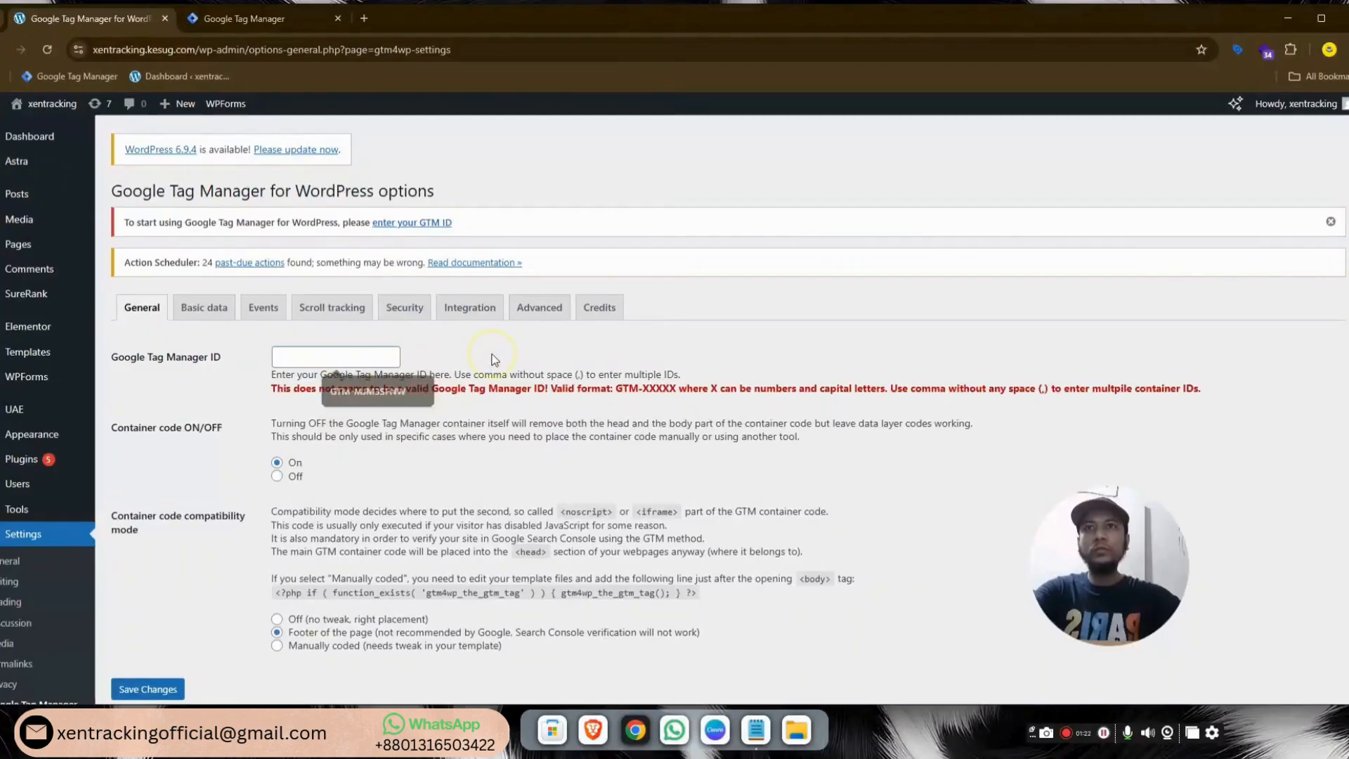
click(242, 19)
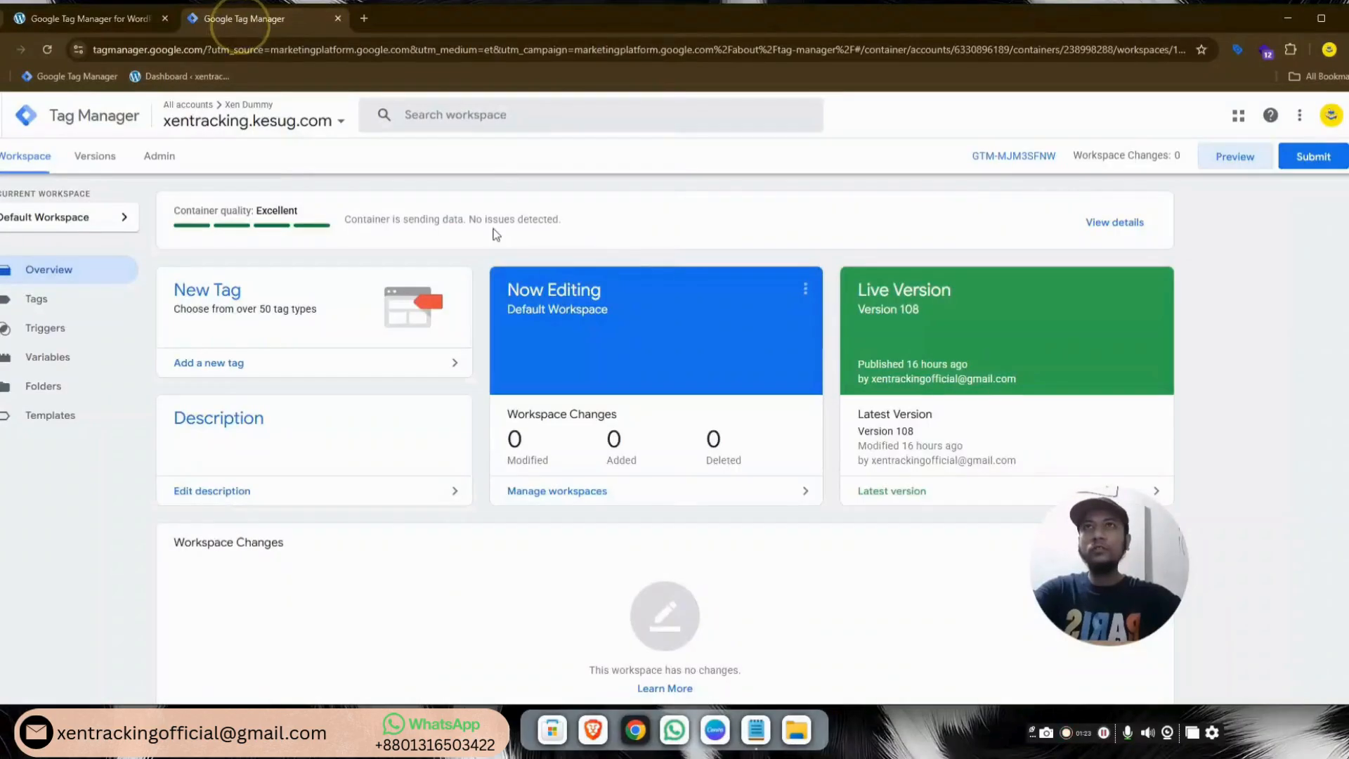
click(1026, 155)
drag(655, 335, 714, 339)
key(ctrl+c)
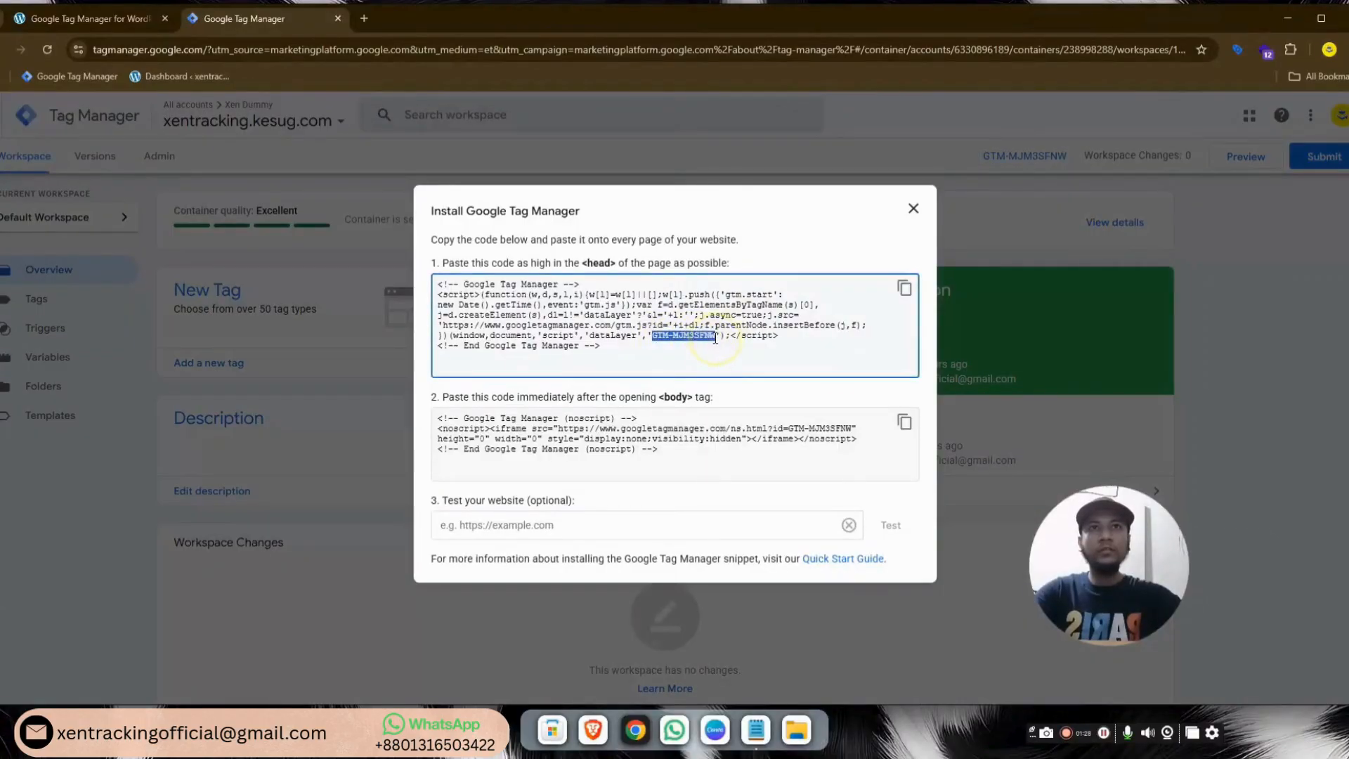
Paste GTM-MJM3SFNW into the Google Tag Manager ID field and save the GTM4WP settings
click(87, 18)
click(334, 358)
key(ctrl+v)
scroll(196, 629, down, 1)
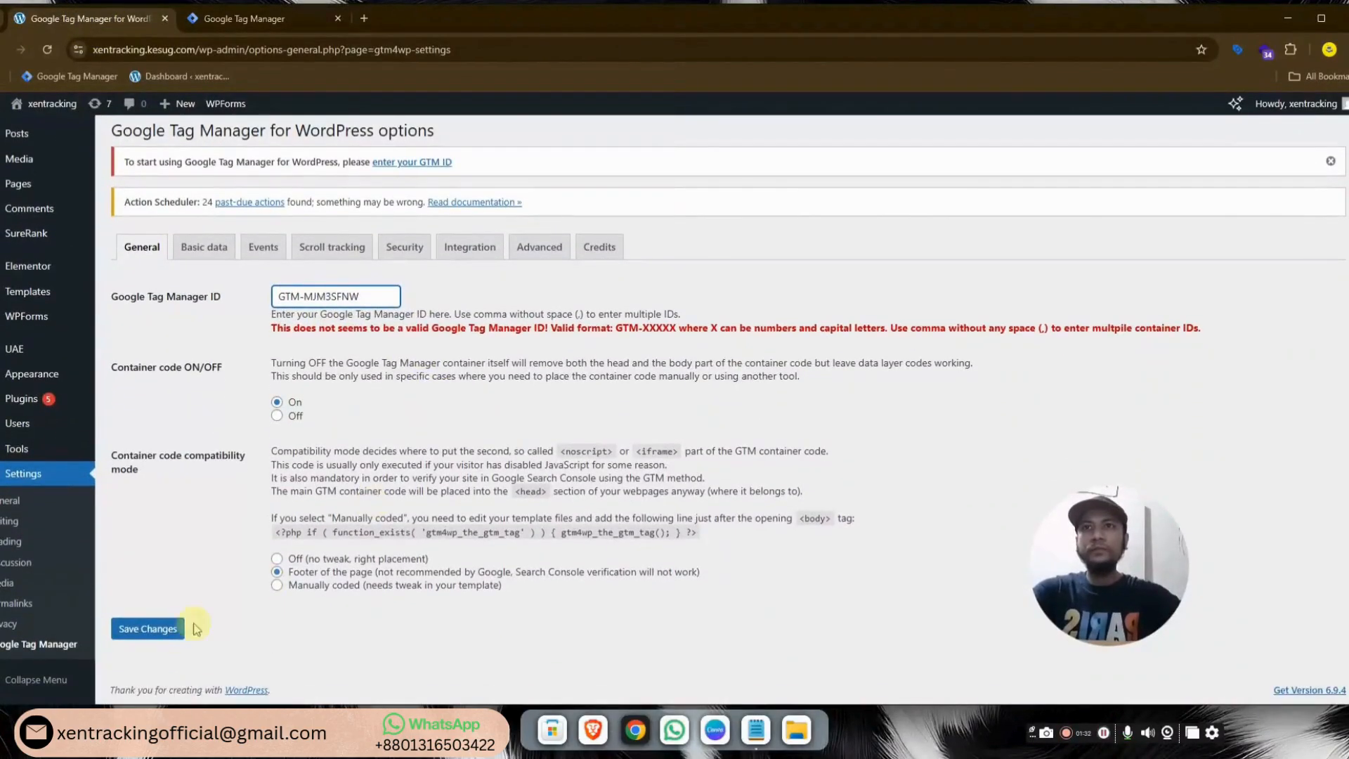
click(140, 629)
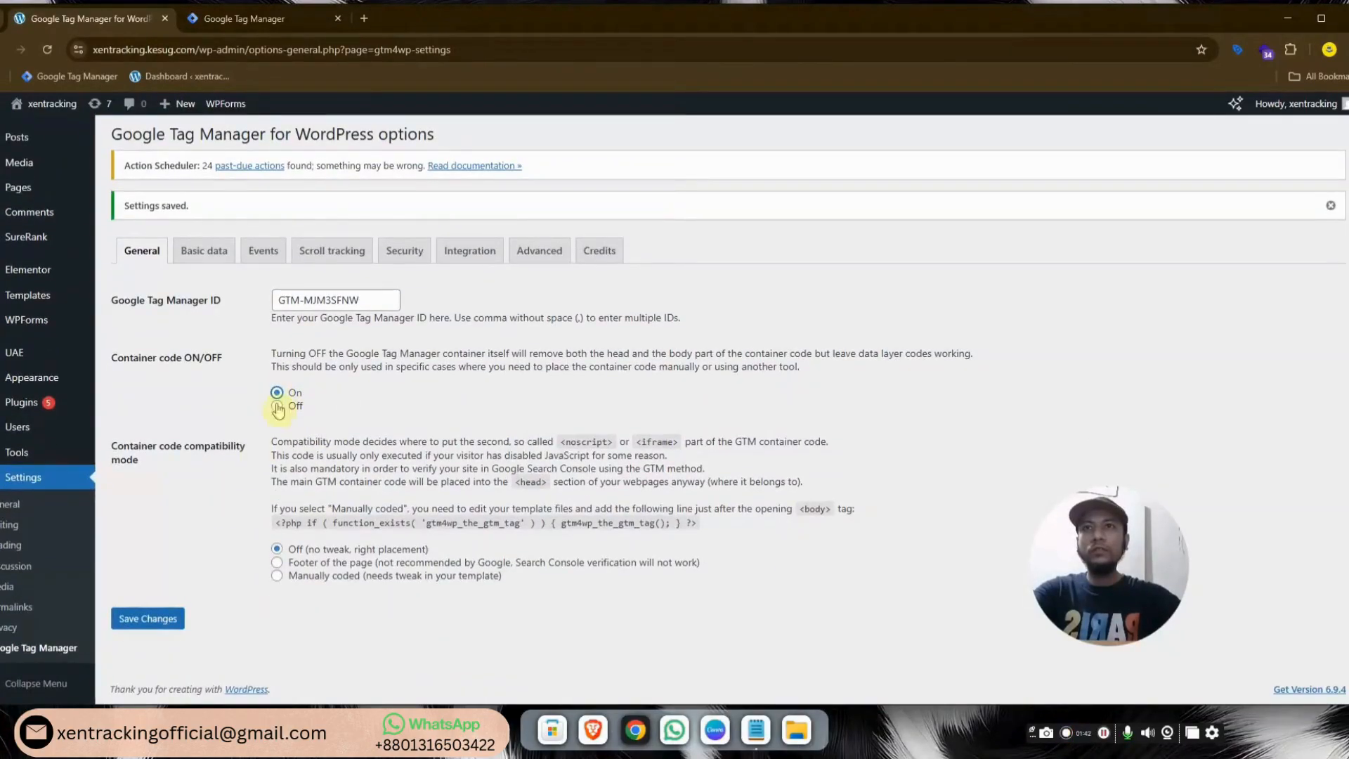
click(165, 619)
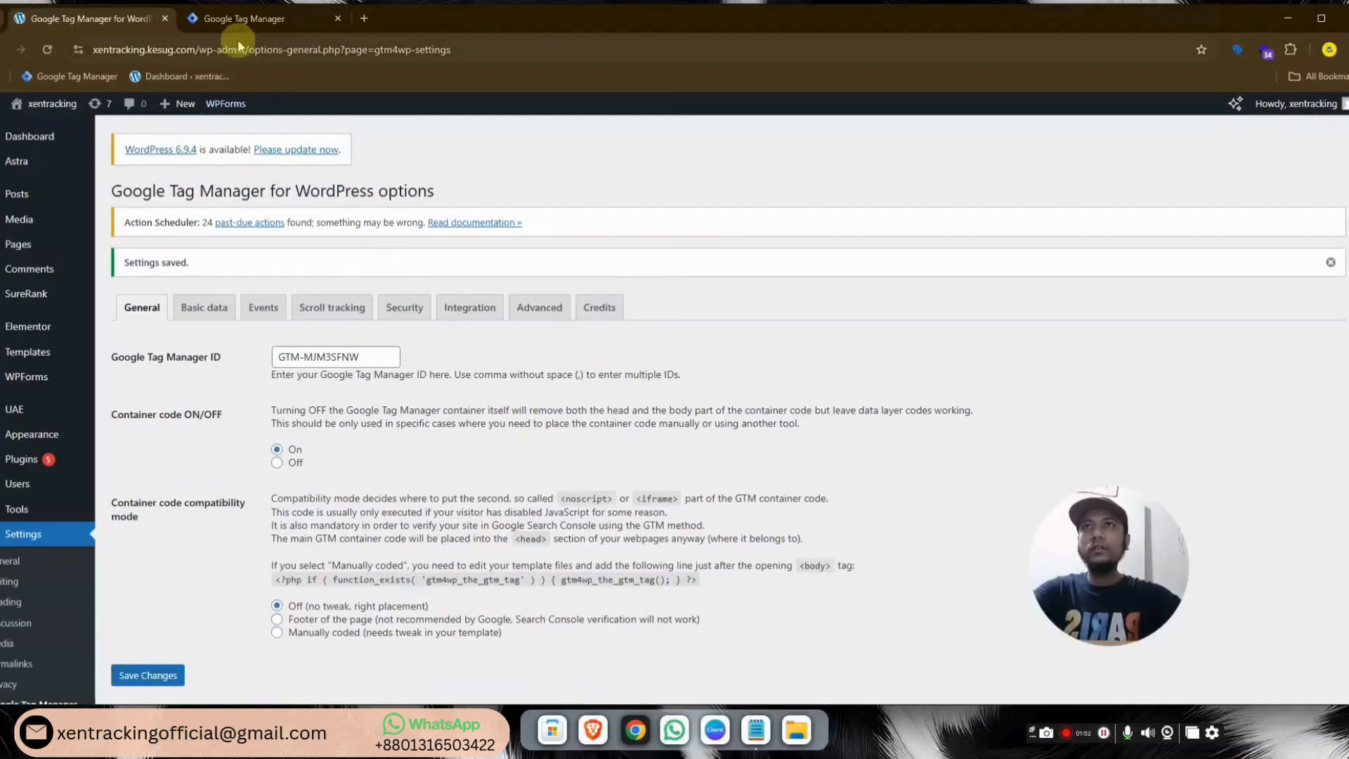
click(250, 21)
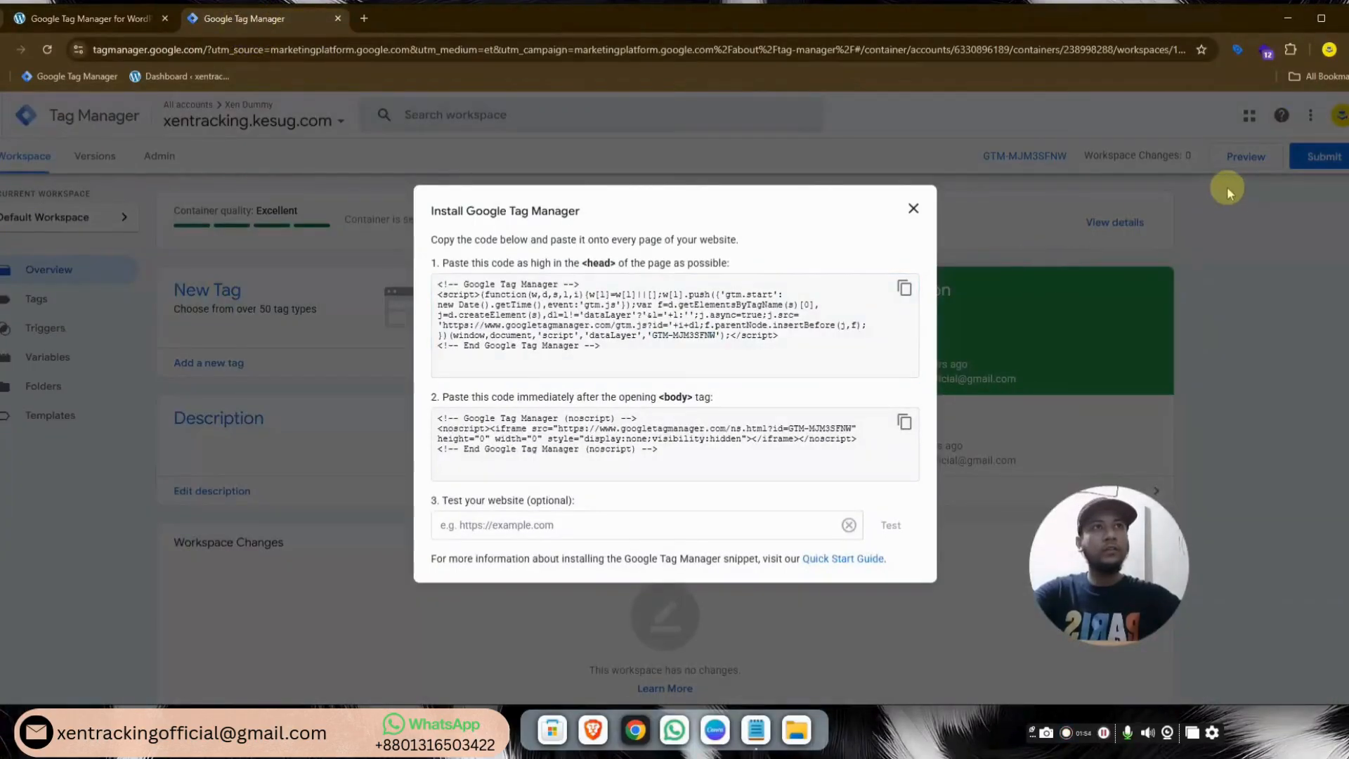
Start a Tag Assistant preview session connected to the xentracking site
click(913, 209)
click(1219, 168)
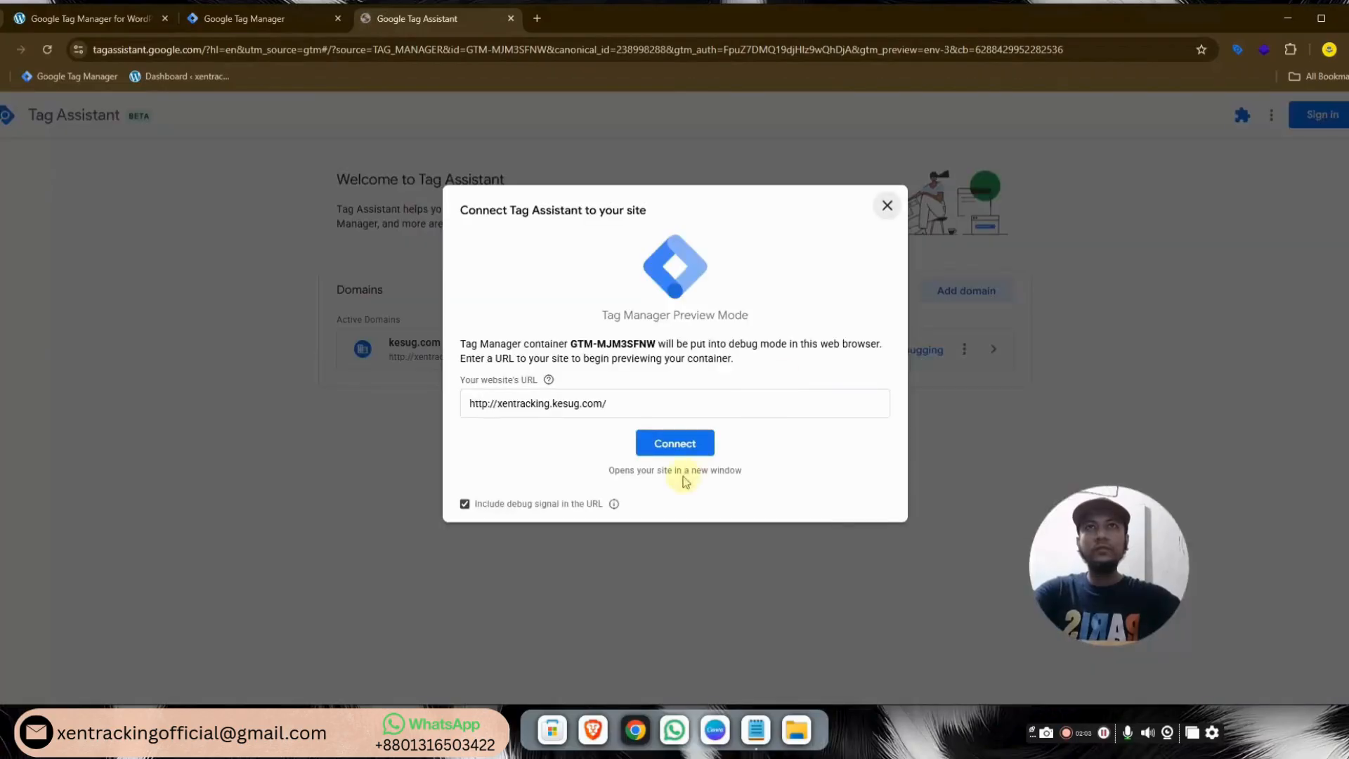
click(683, 449)
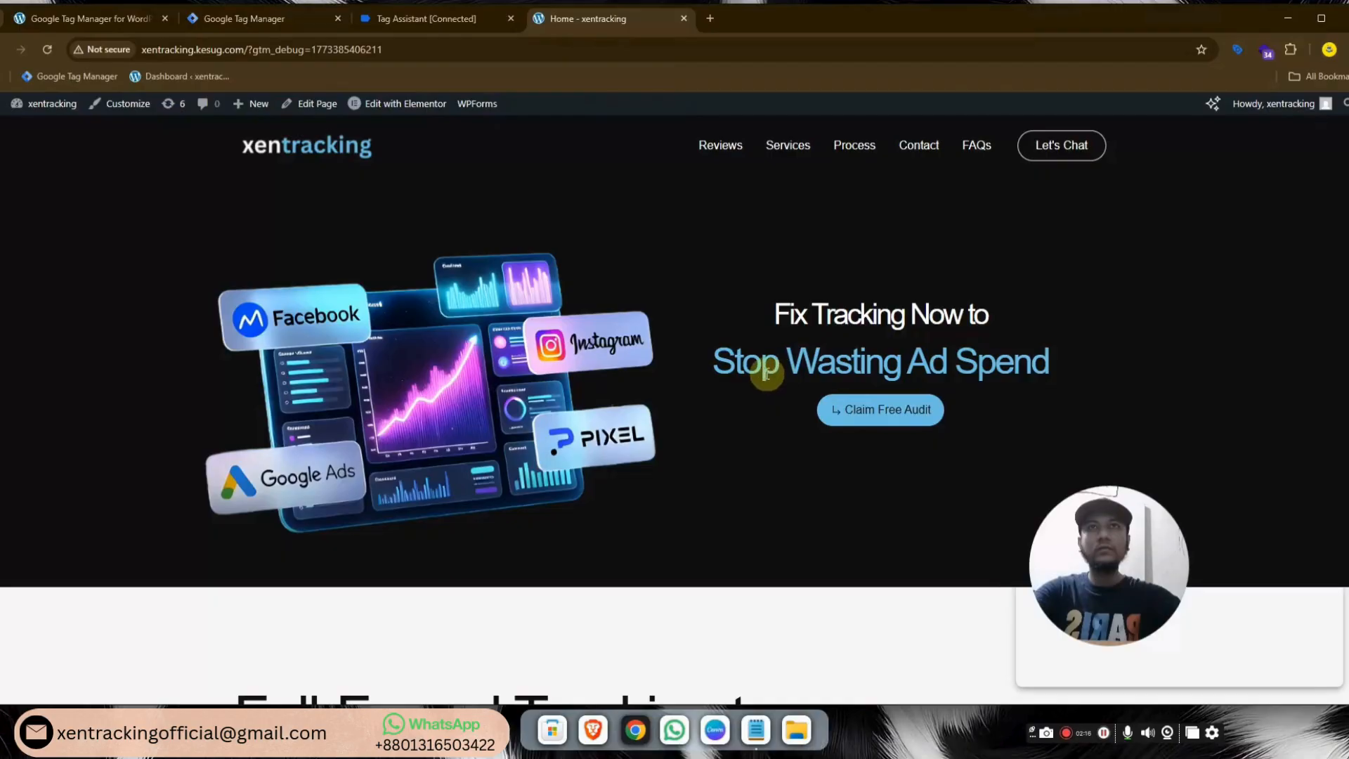
Scroll the previewed site to the contact form, then view the container's empty Tags list
scroll(799, 369, down, 4)
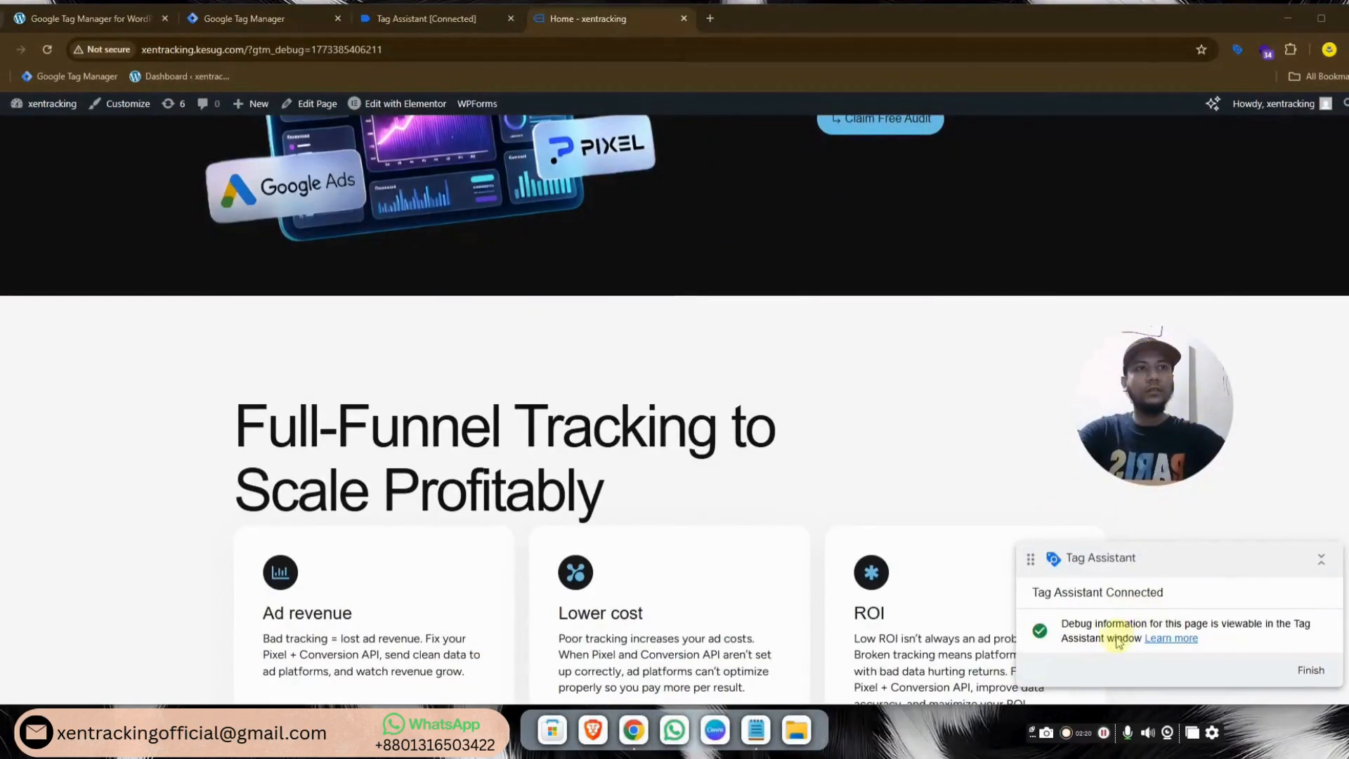
drag(1172, 417, 1122, 561)
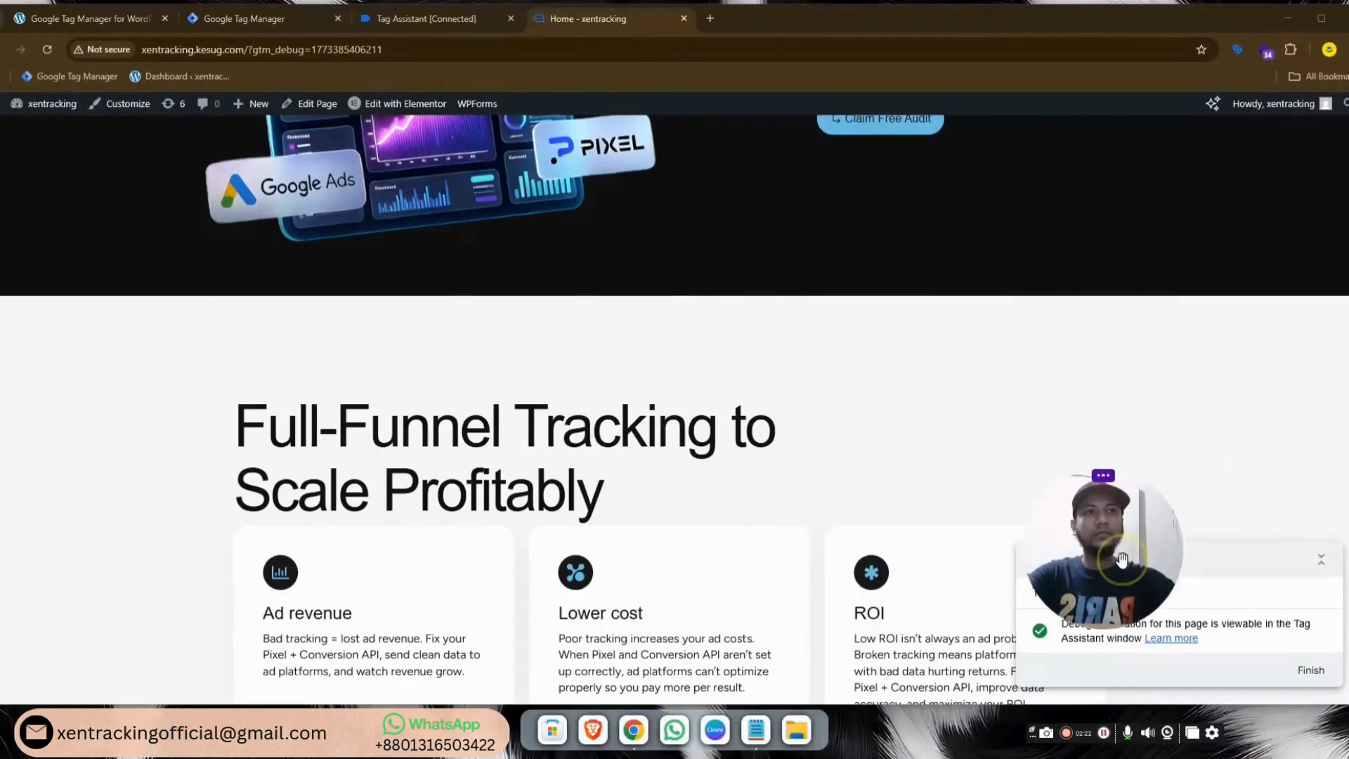
scroll(956, 435, down, 3)
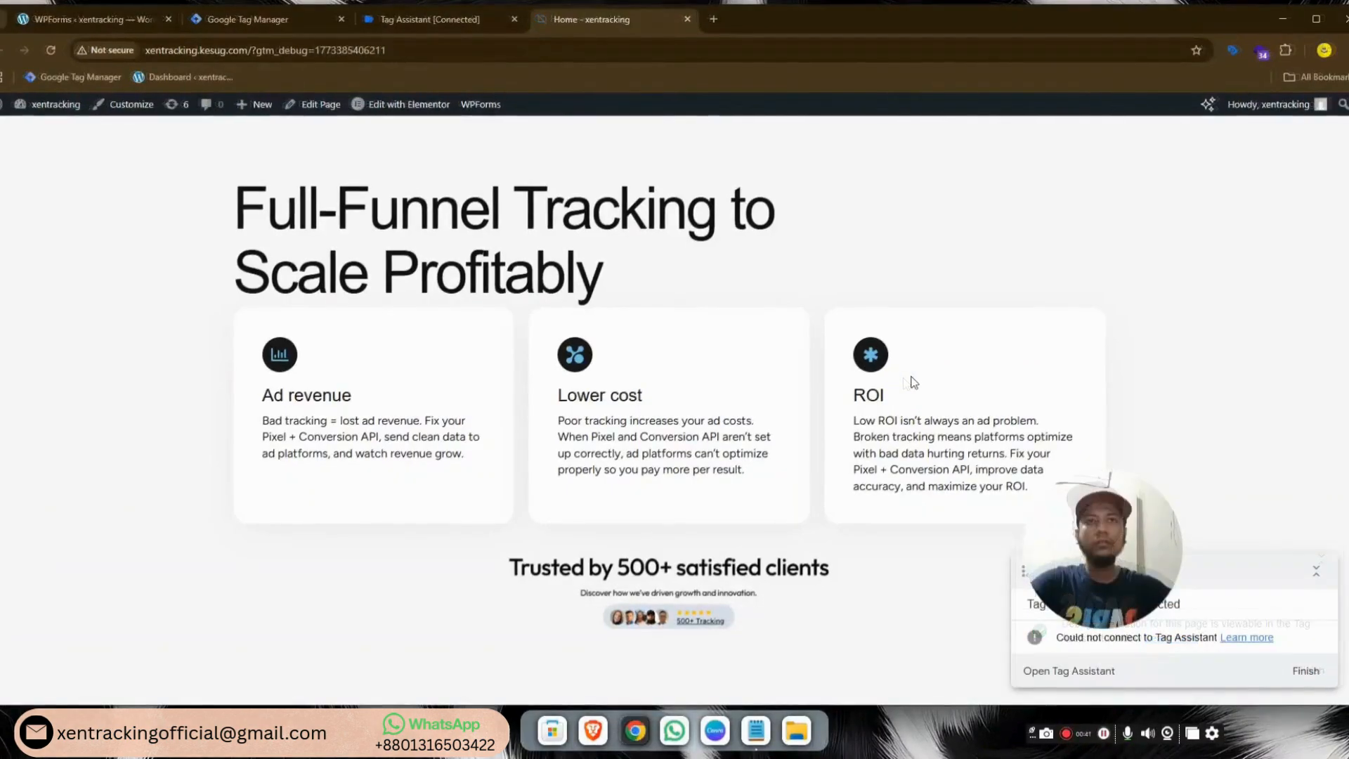
scroll(911, 381, down, 3)
scroll(911, 379, down, 5)
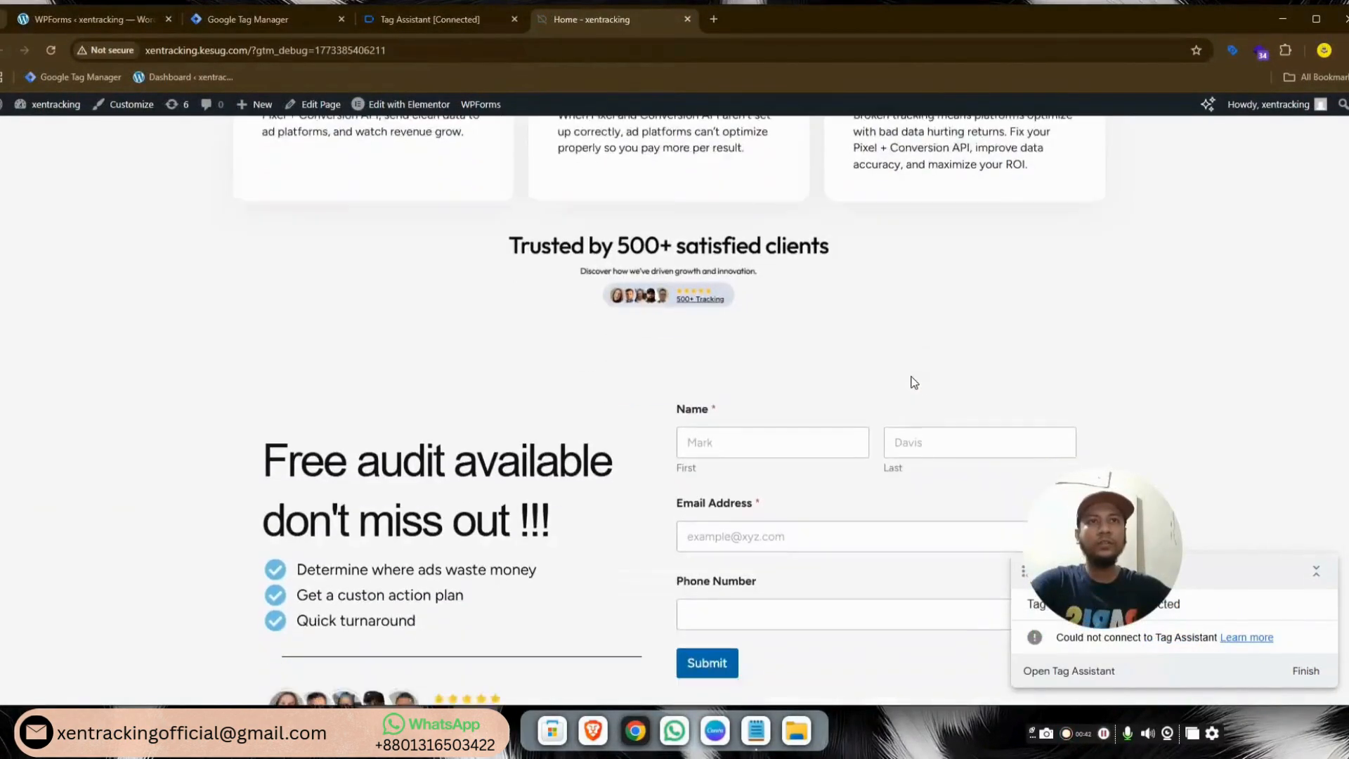
scroll(723, 295, up, 1)
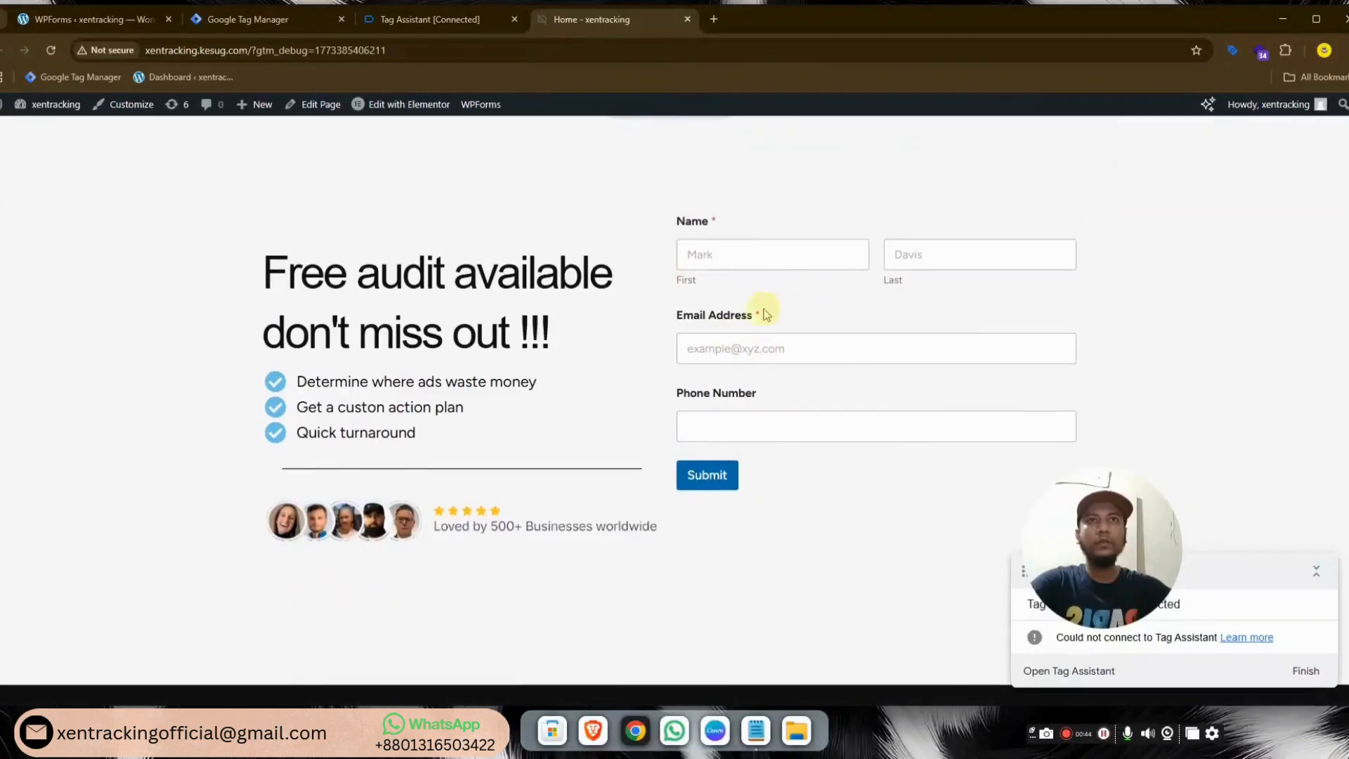
scroll(854, 317, up, 2)
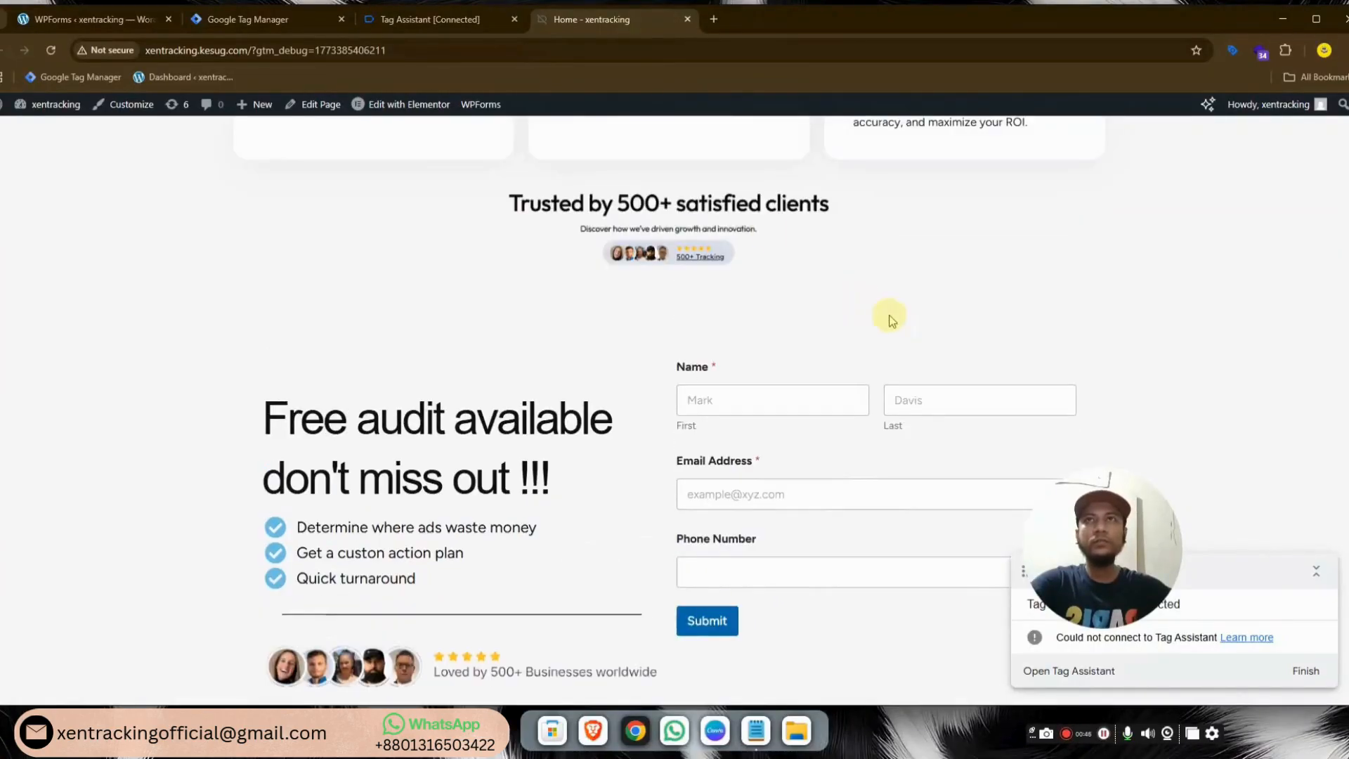
click(221, 25)
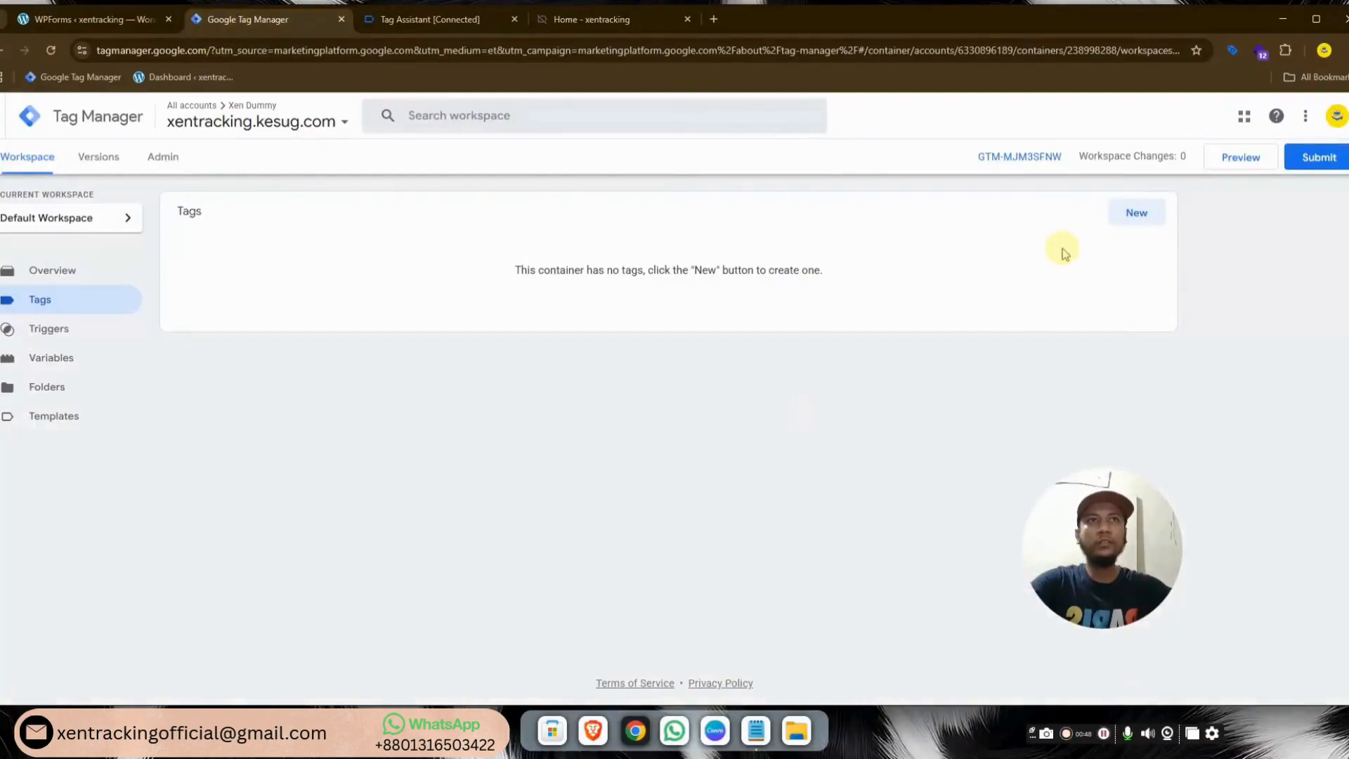
Create a new Custom HTML tag named 'form'
click(1136, 214)
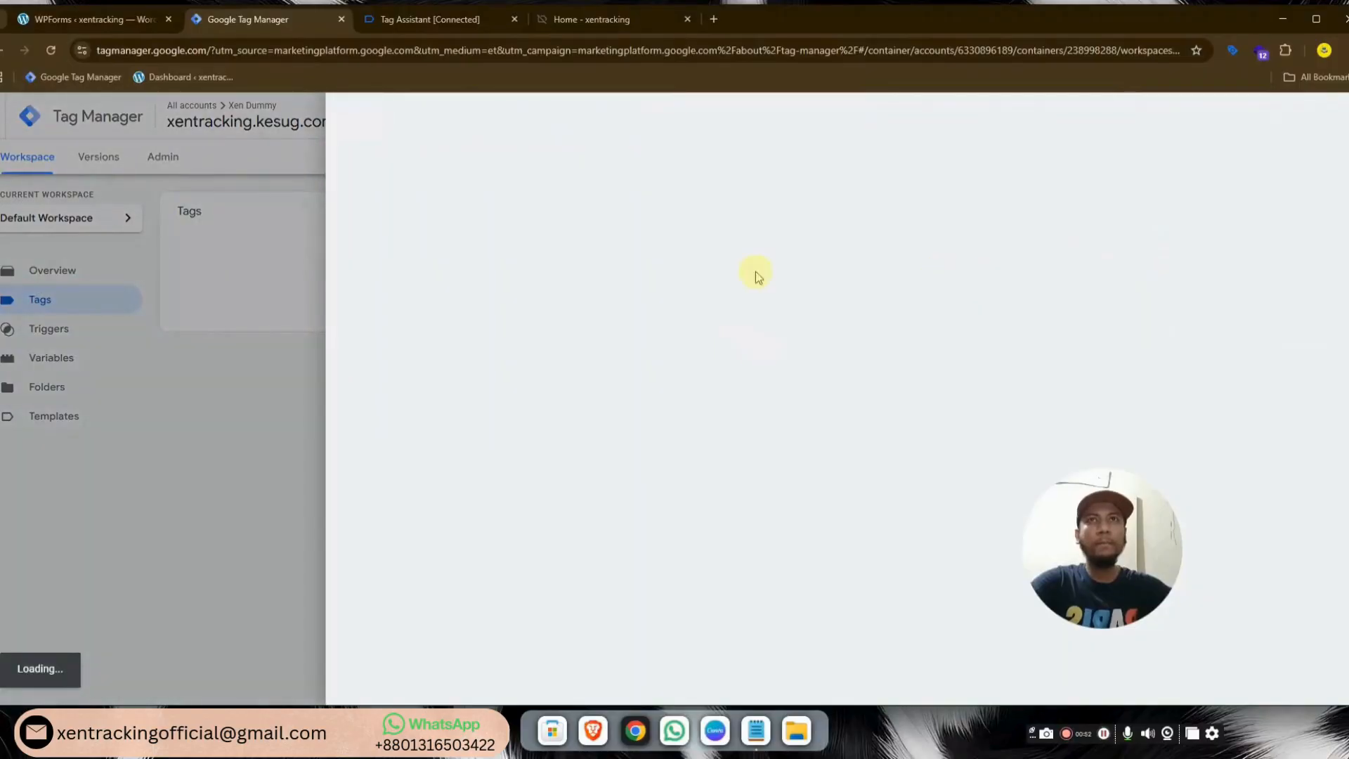
click(423, 113)
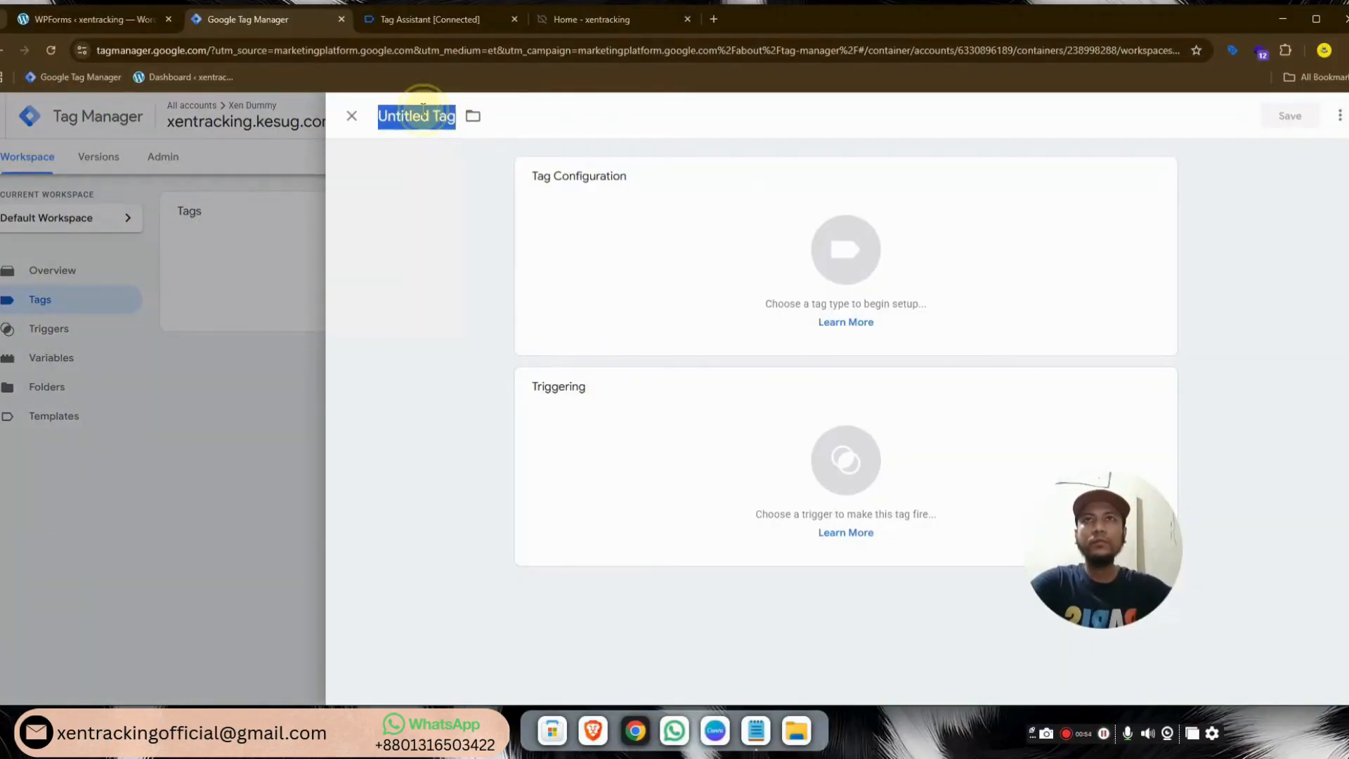
text(form)
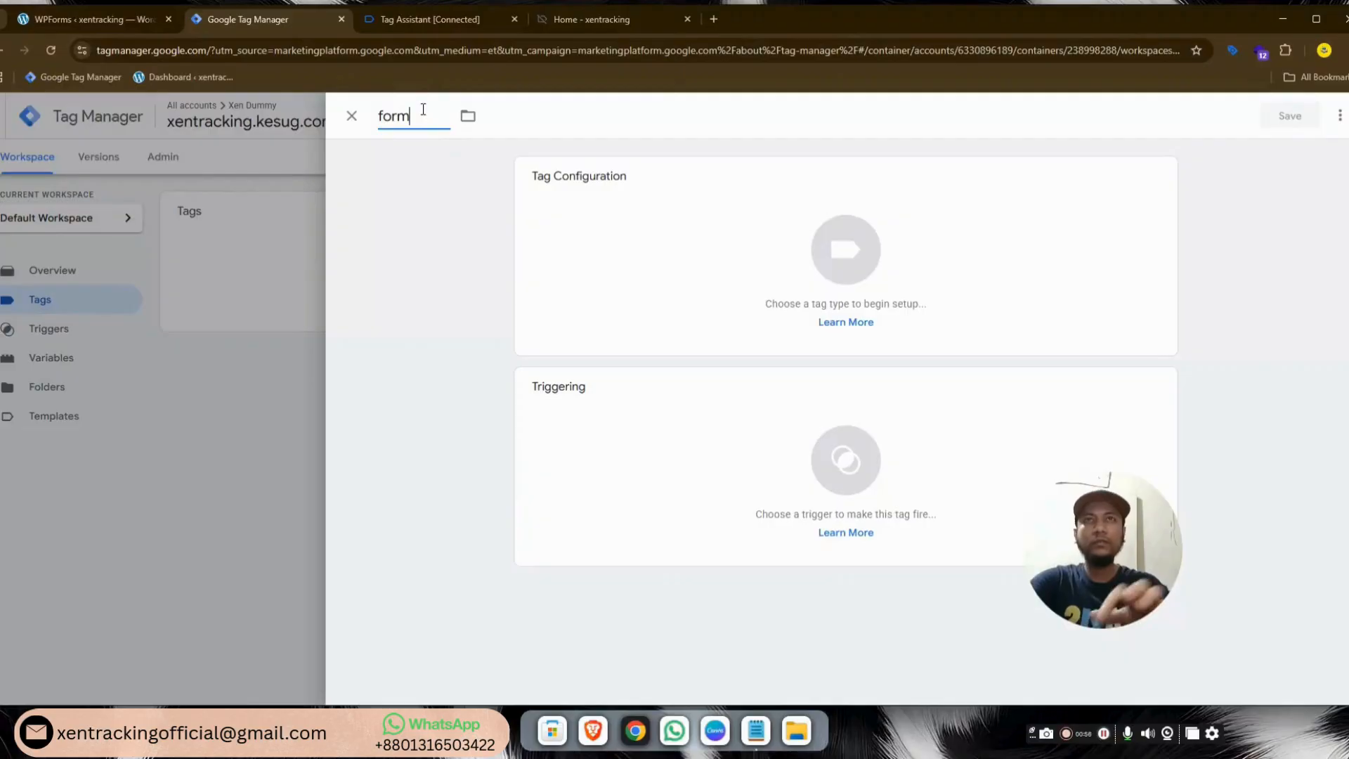
click(828, 263)
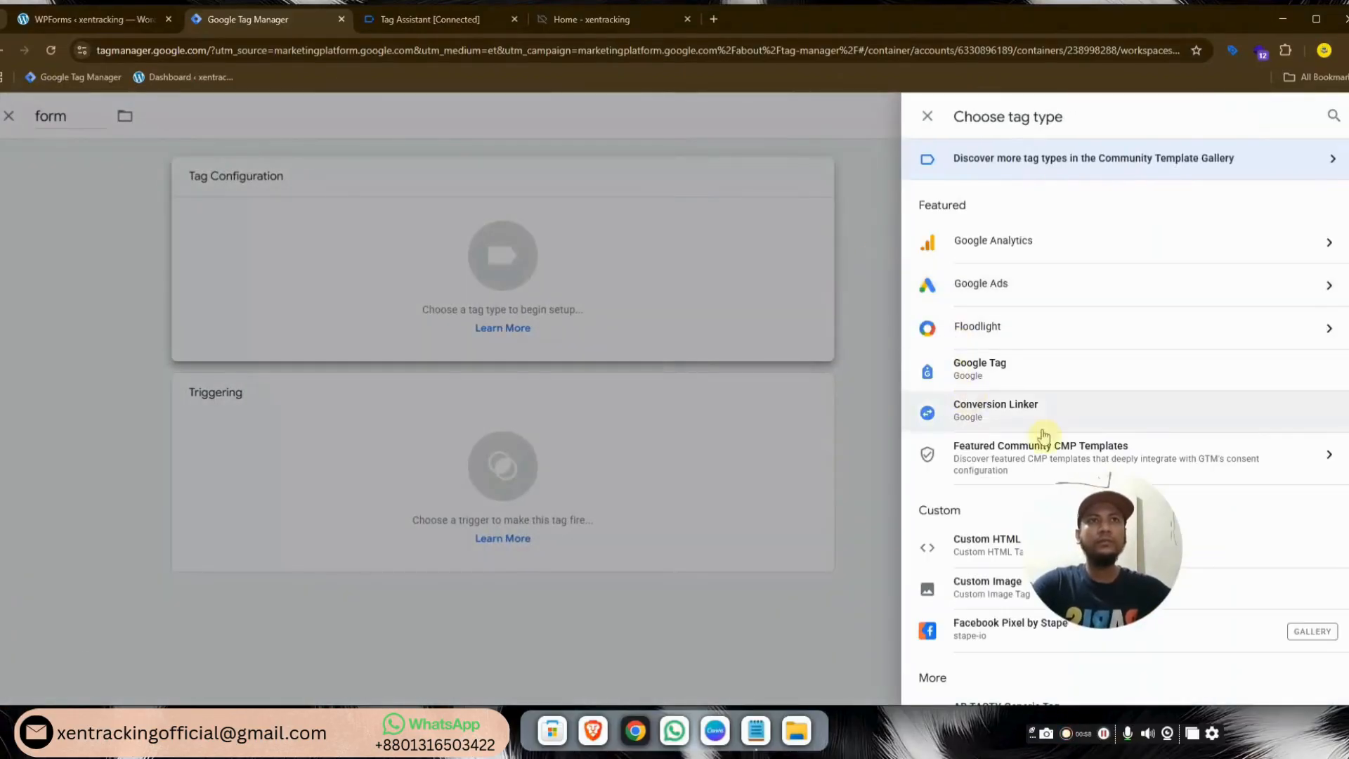
click(976, 560)
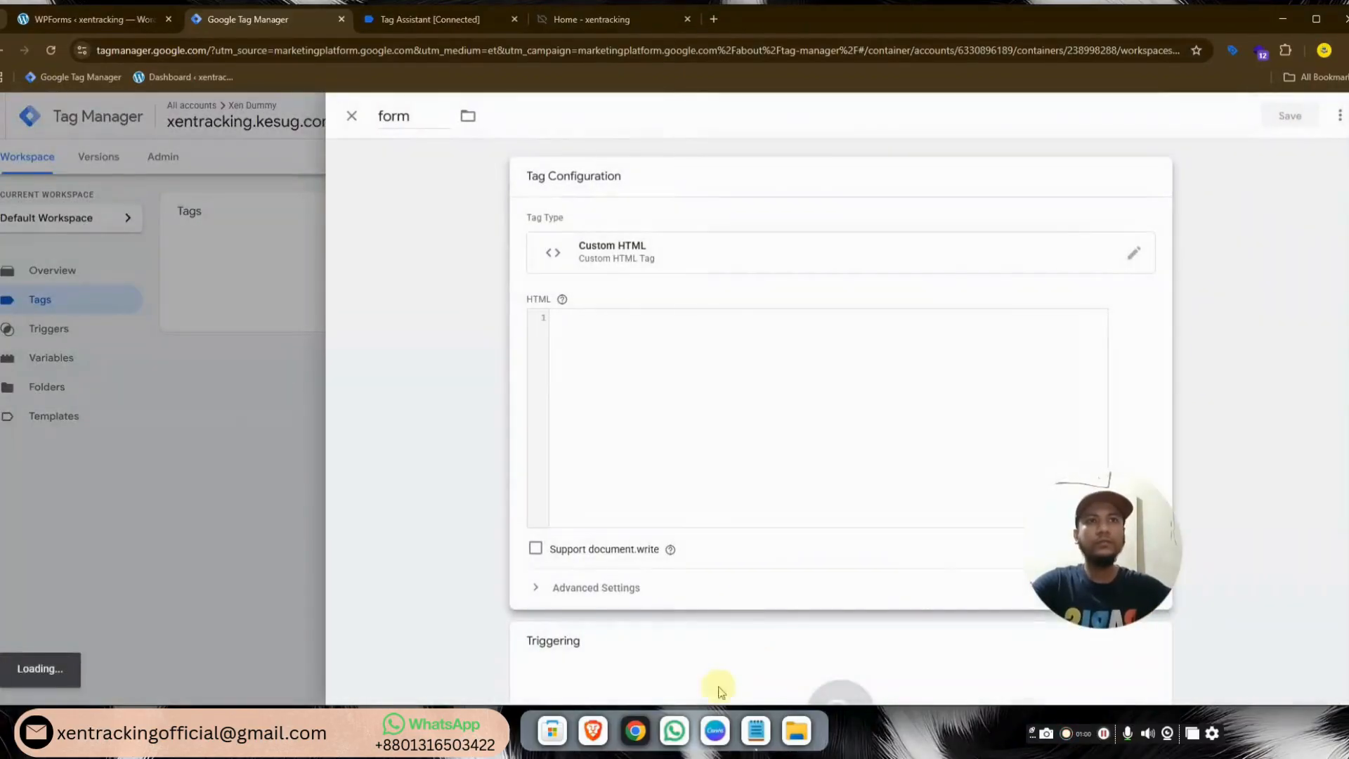
Paste the form dataLayer script from Notepad, fire the tag on All Pages, and save it
click(755, 731)
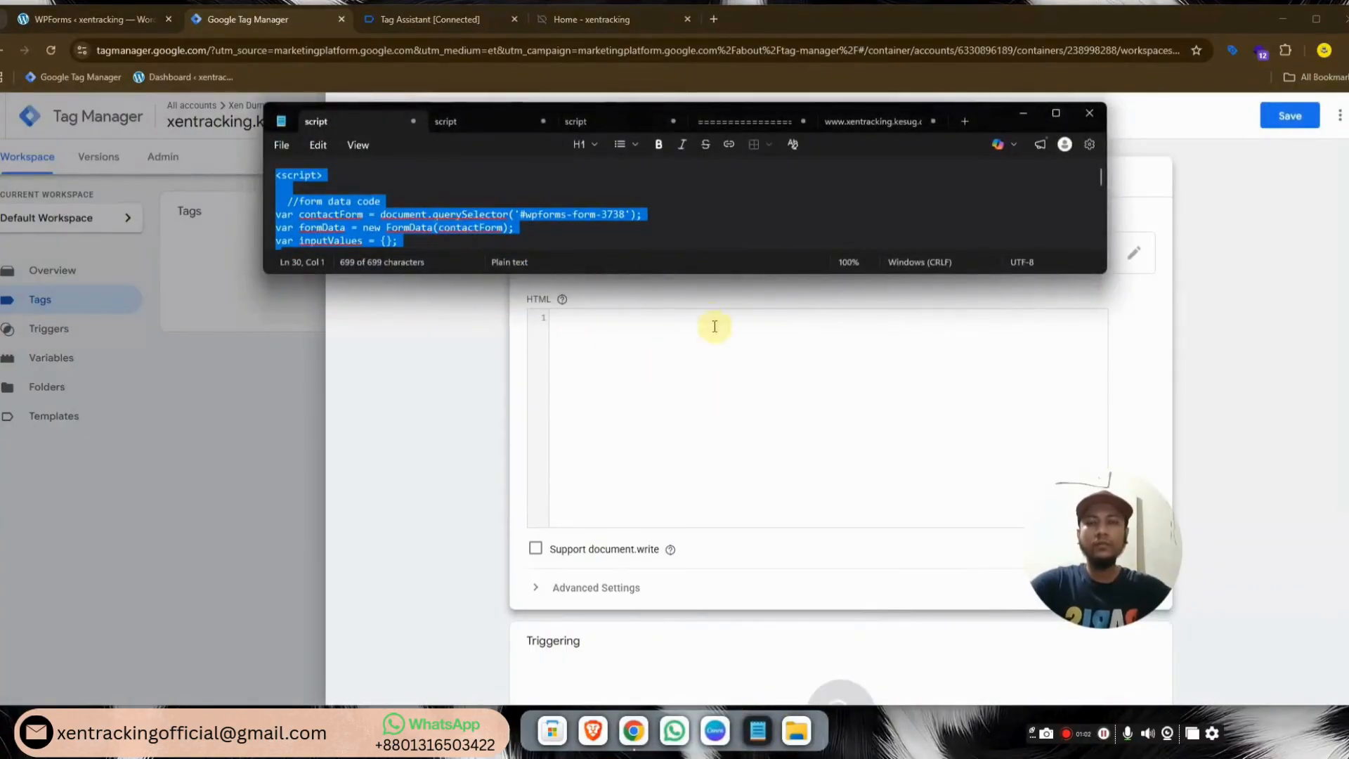
click(715, 351)
key(ctrl+v)
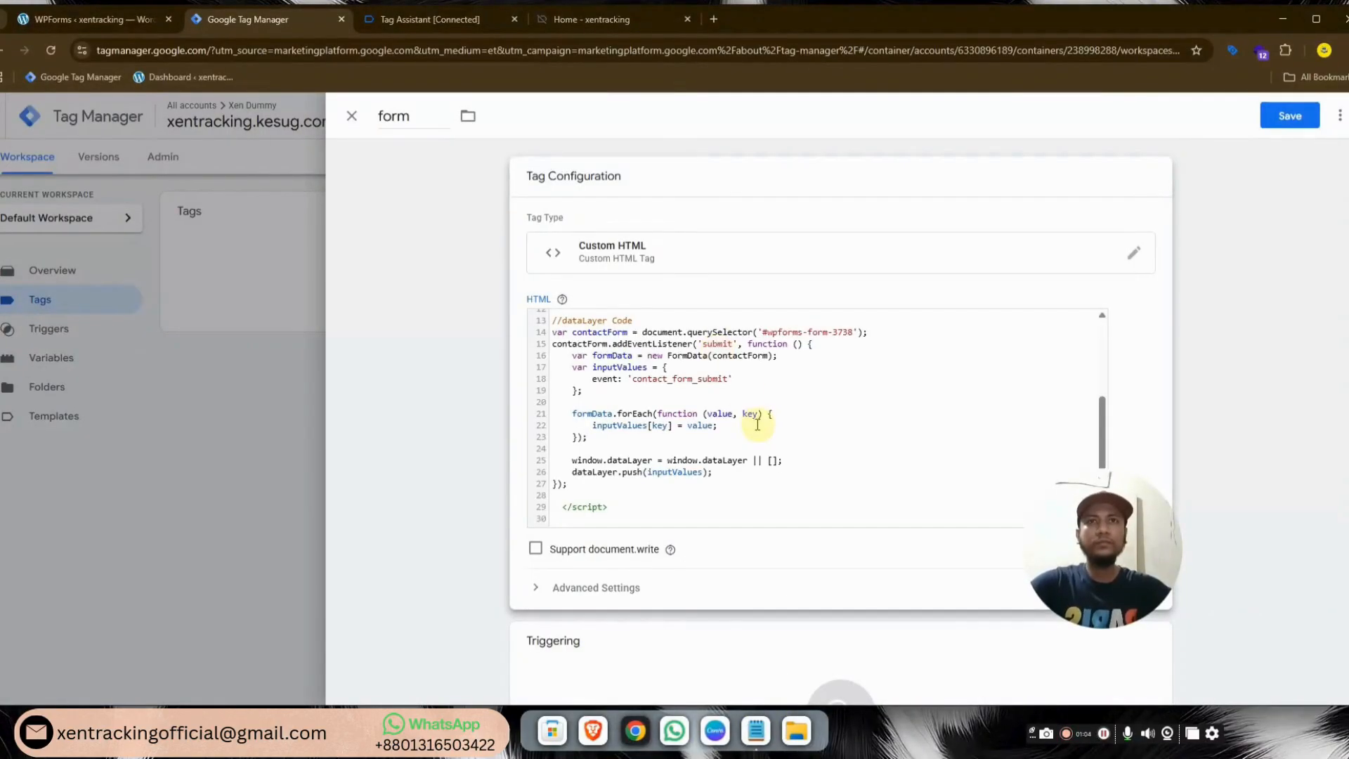
scroll(759, 422, down, 2)
click(848, 575)
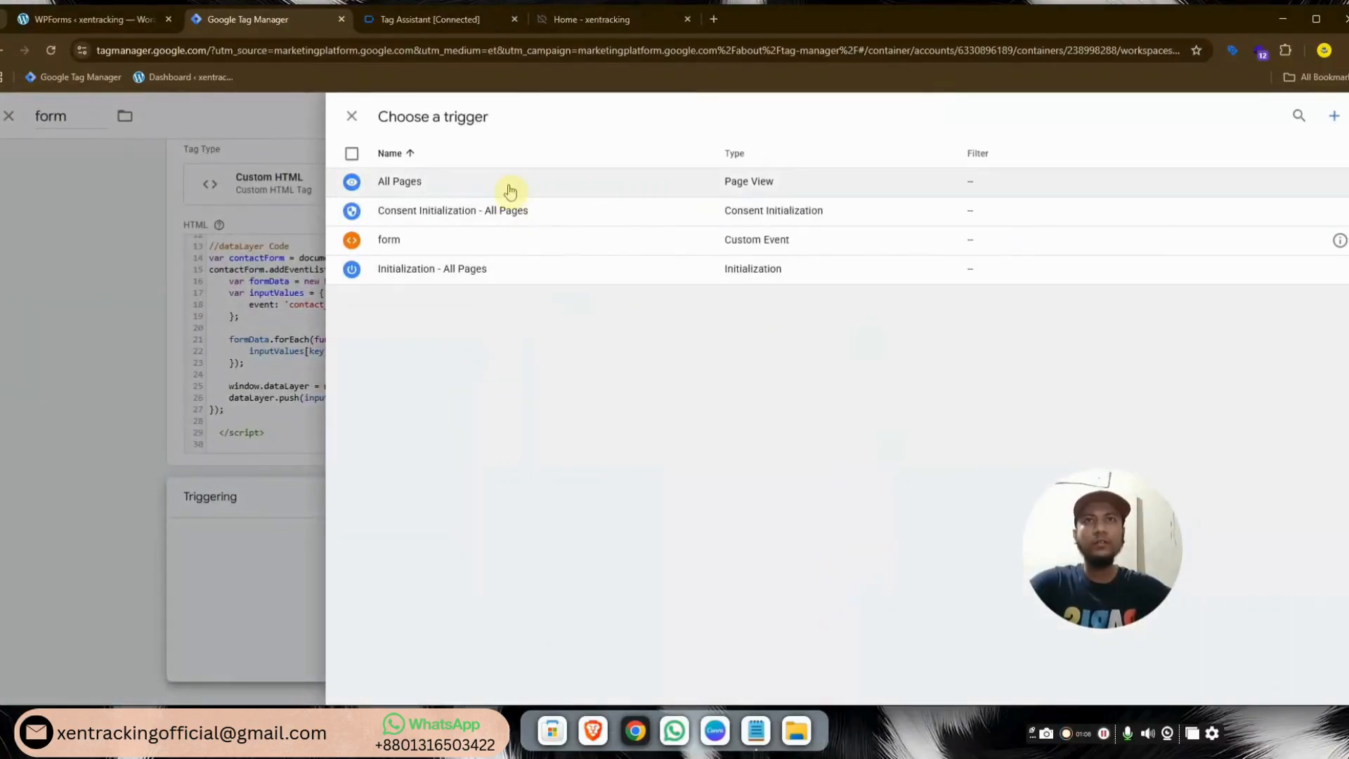
click(512, 188)
click(1264, 117)
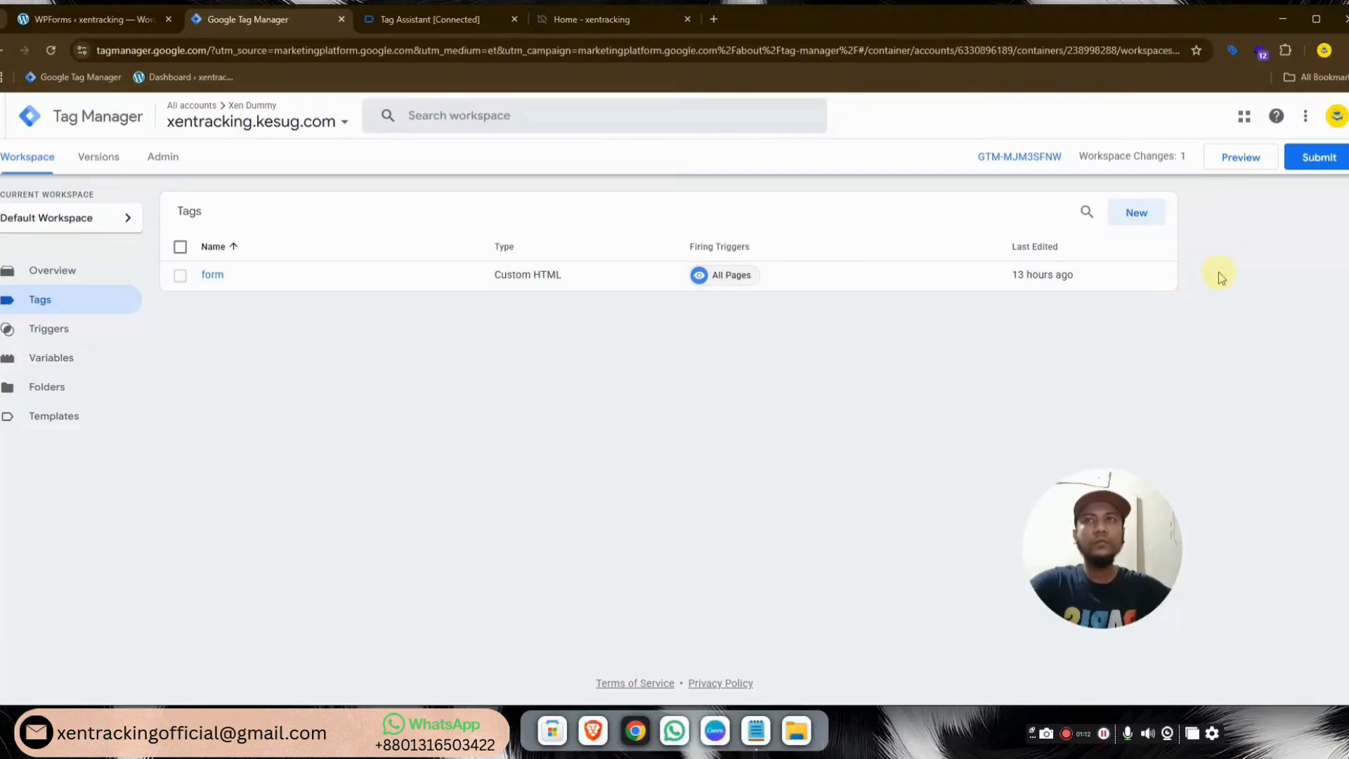
click(1247, 162)
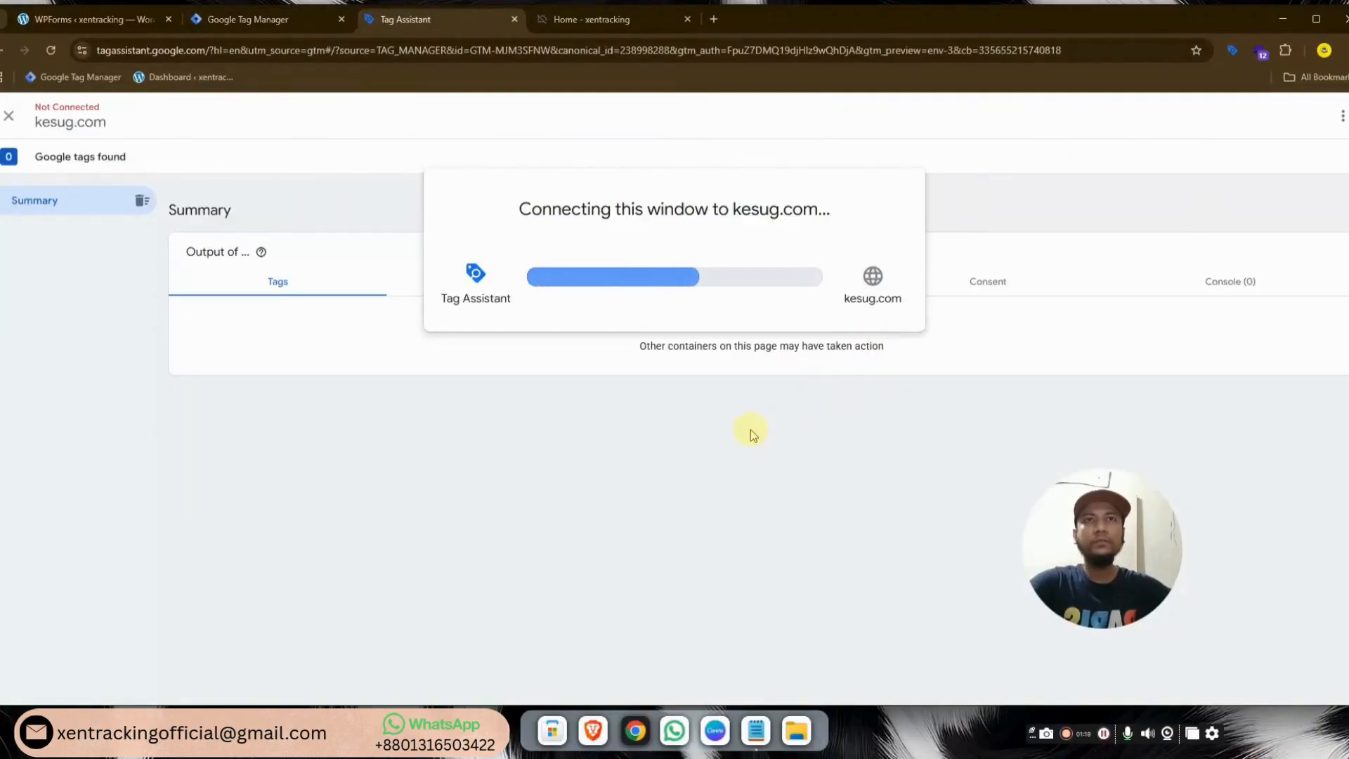
Confirm Tag Assistant found GTM-MJM3SFNW with the form tag fired, then return to the xentracking home page
click(653, 369)
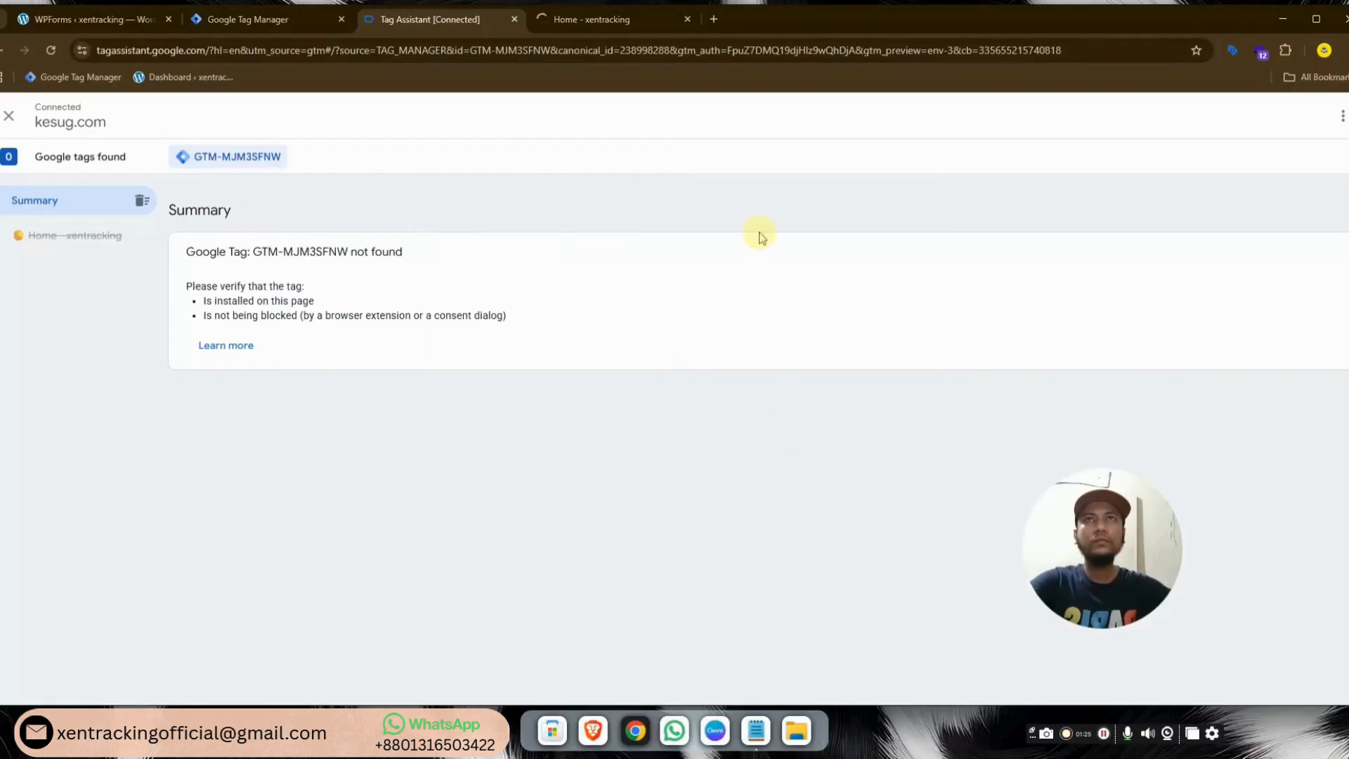
click(611, 21)
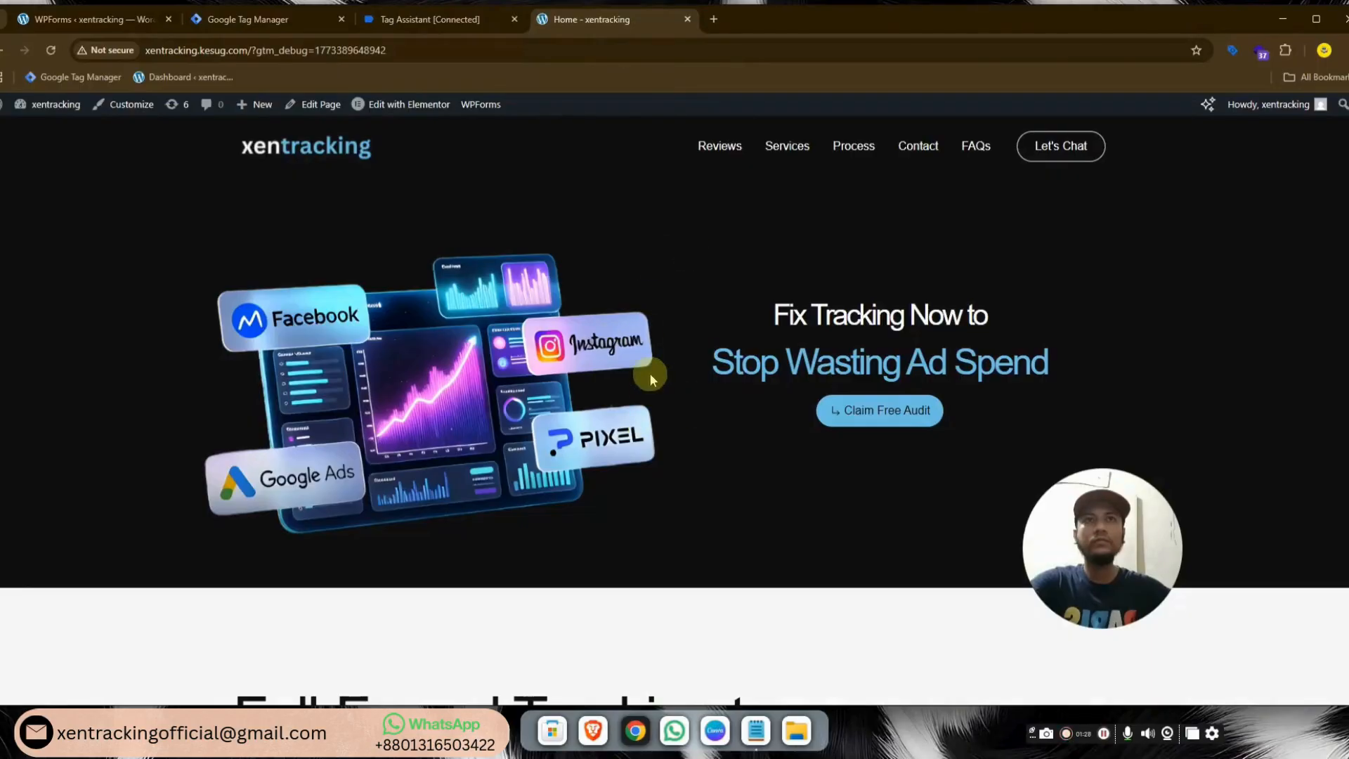
click(457, 20)
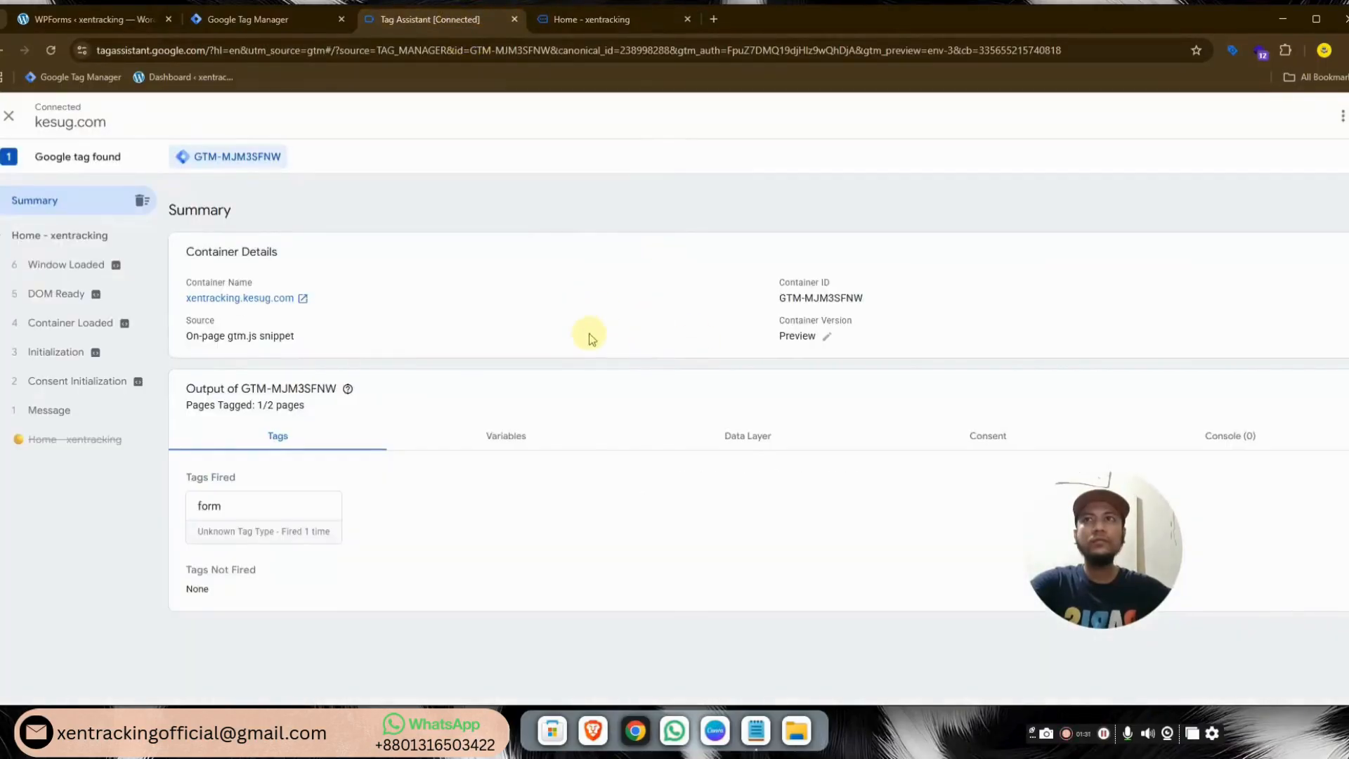
click(611, 19)
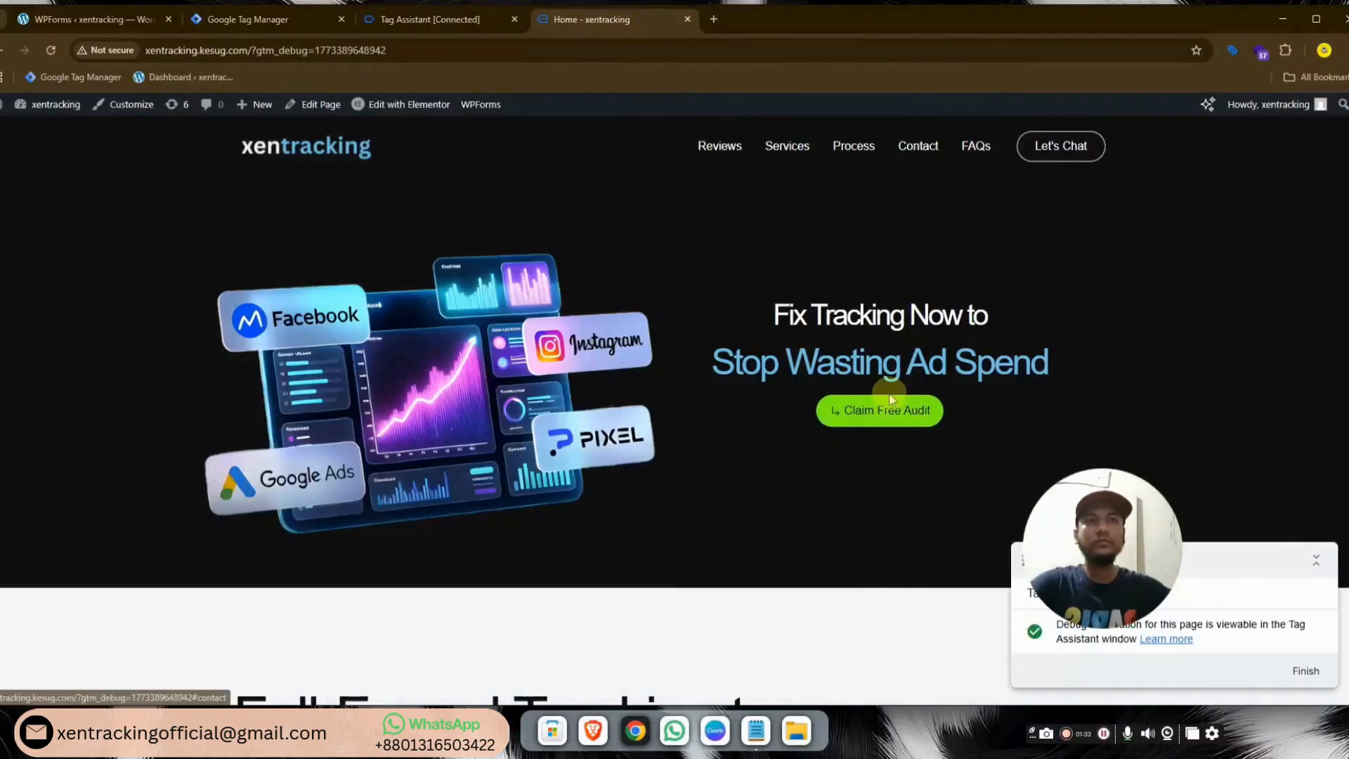
Fill the free-audit form with the lead's first and last name, email and phone, and submit it
click(882, 417)
click(818, 198)
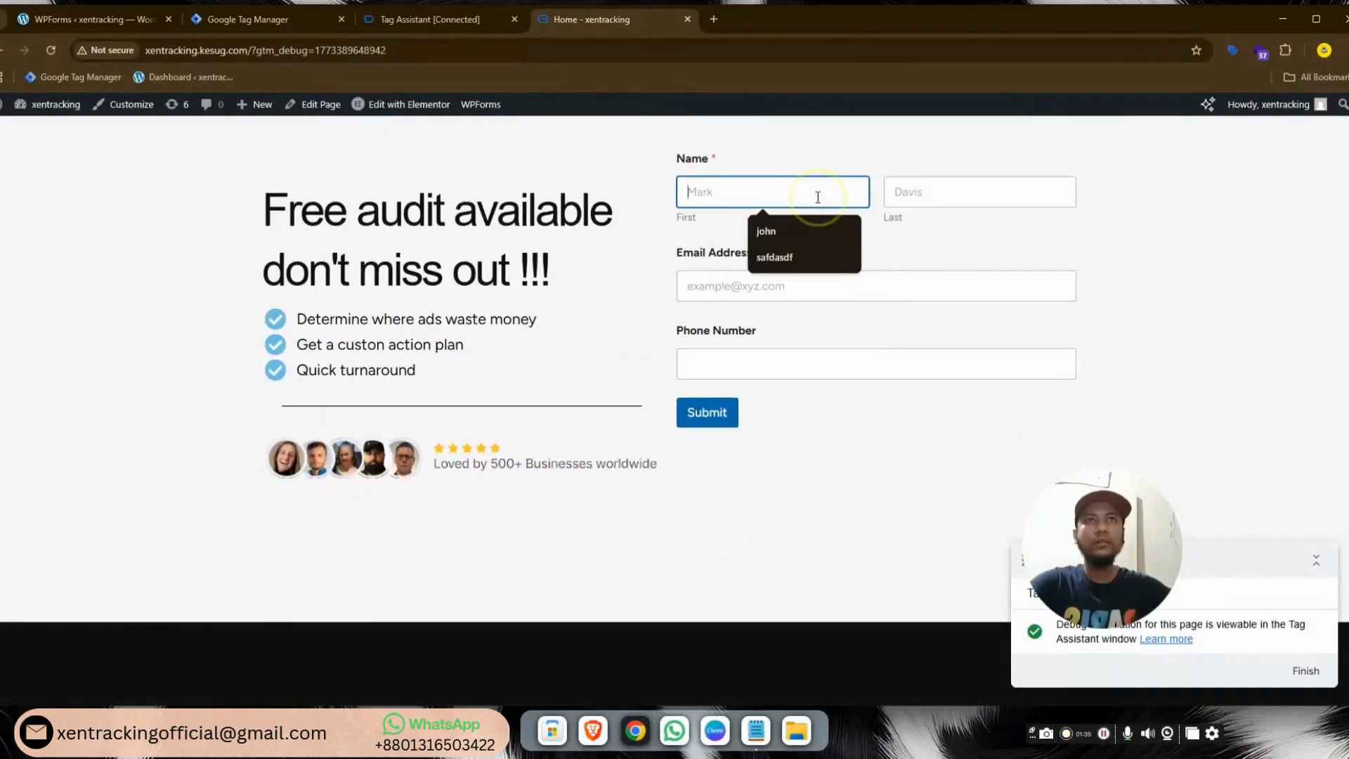
click(790, 229)
click(972, 193)
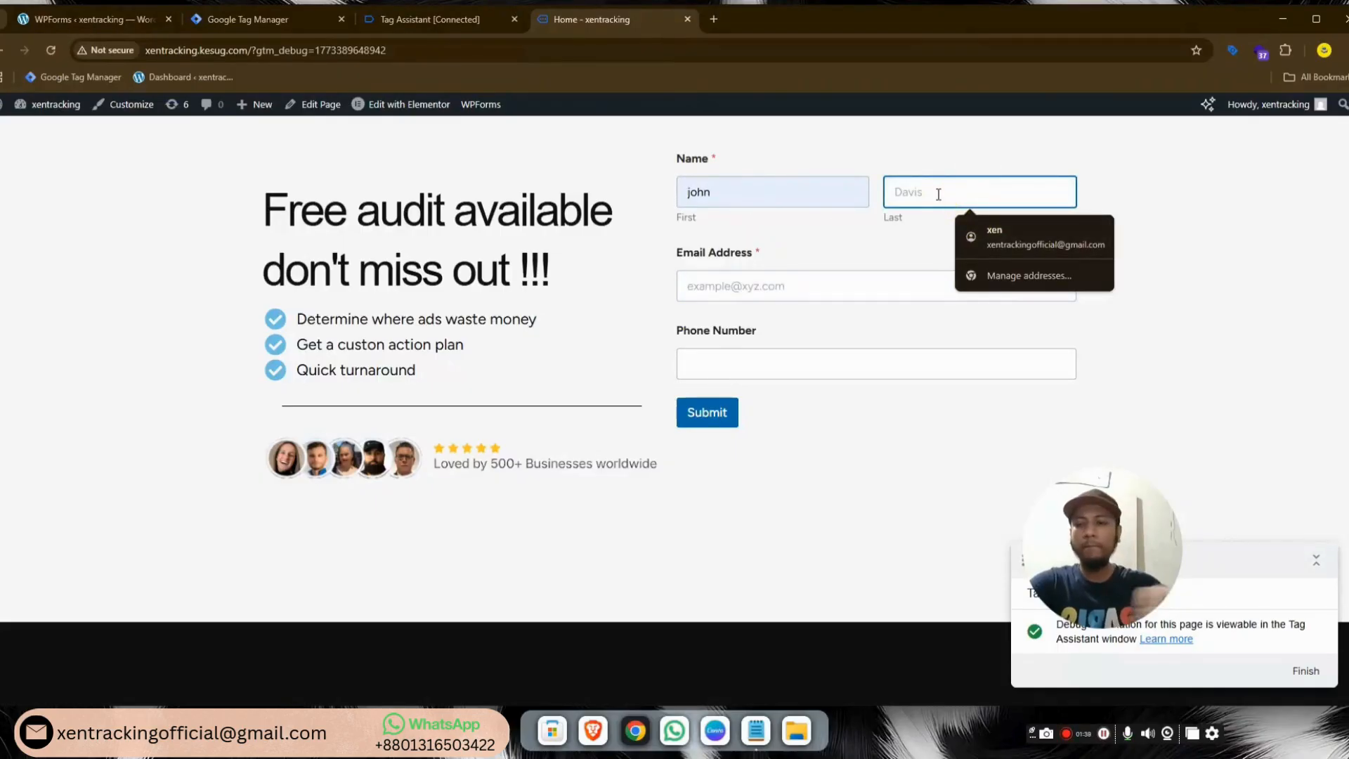
text(davis)
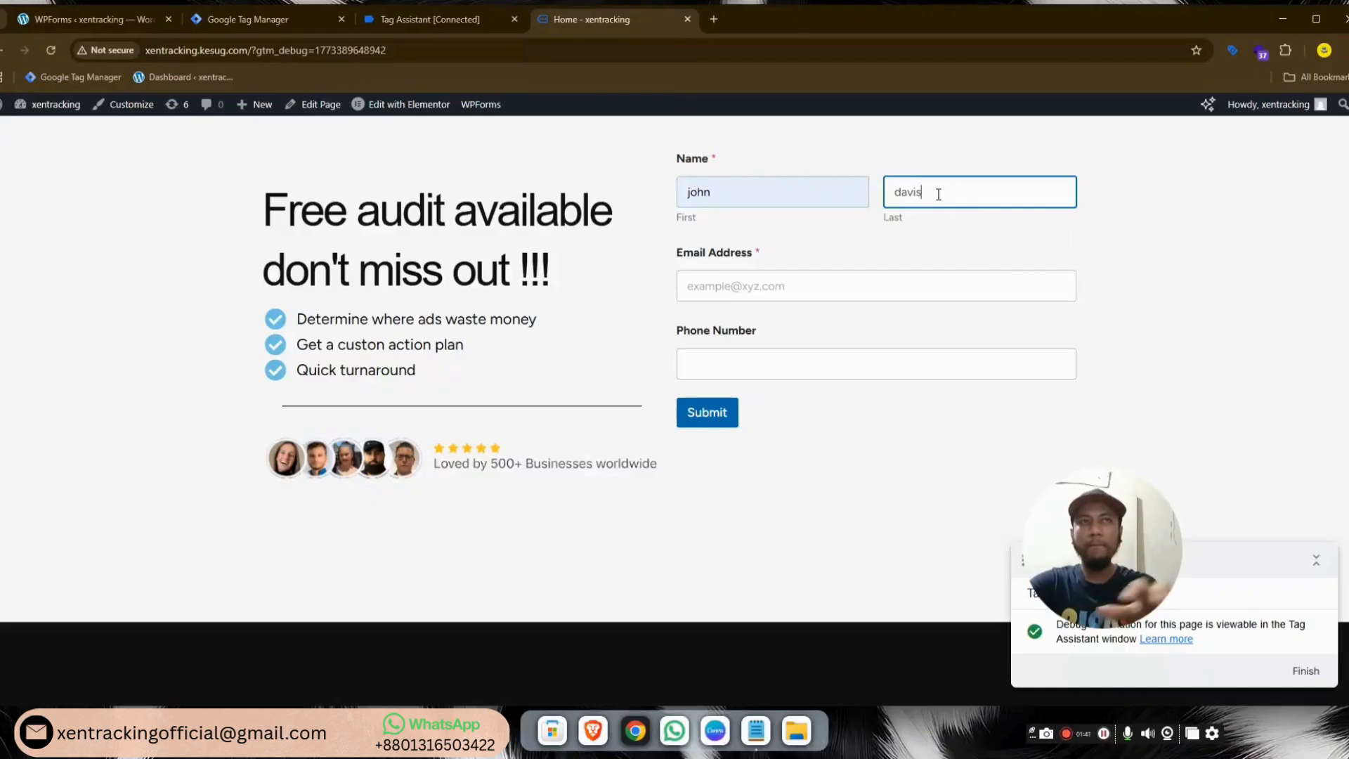
click(858, 285)
text(joh)
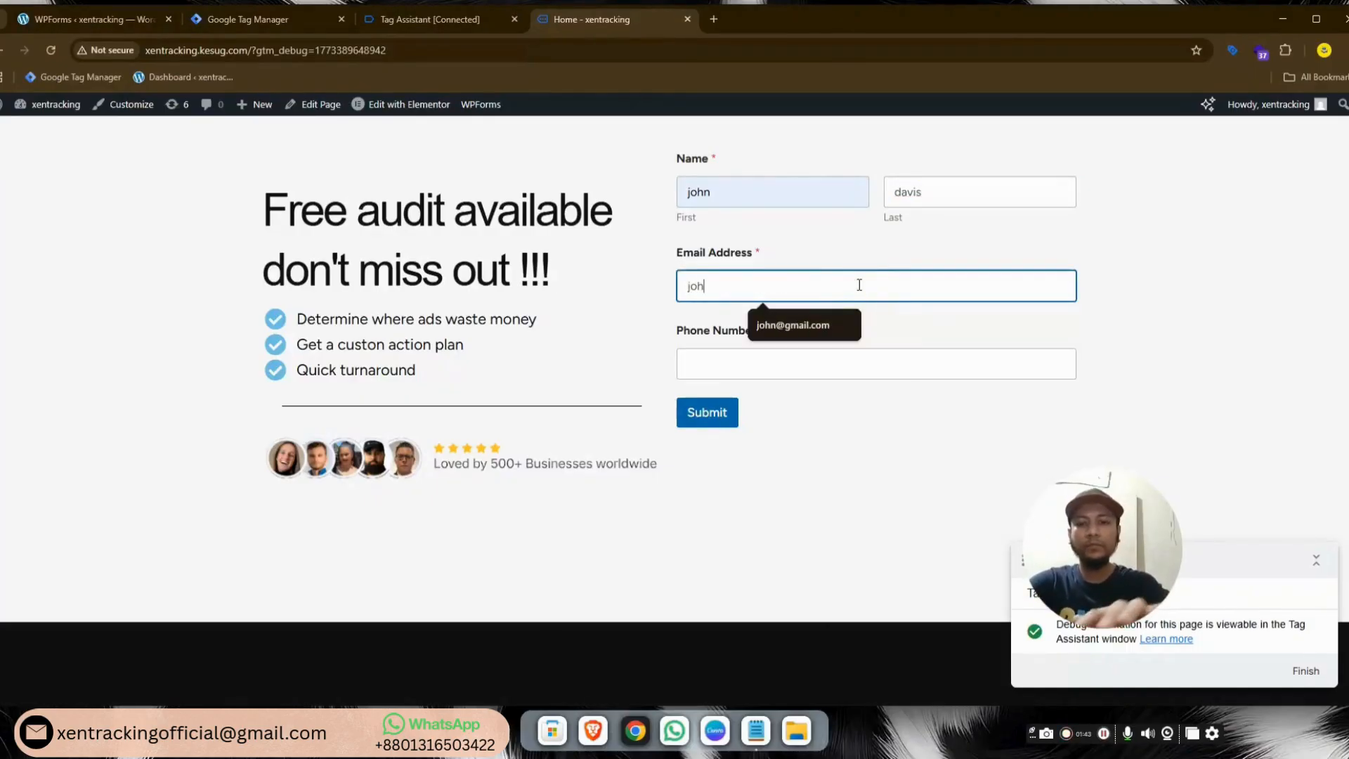
click(808, 325)
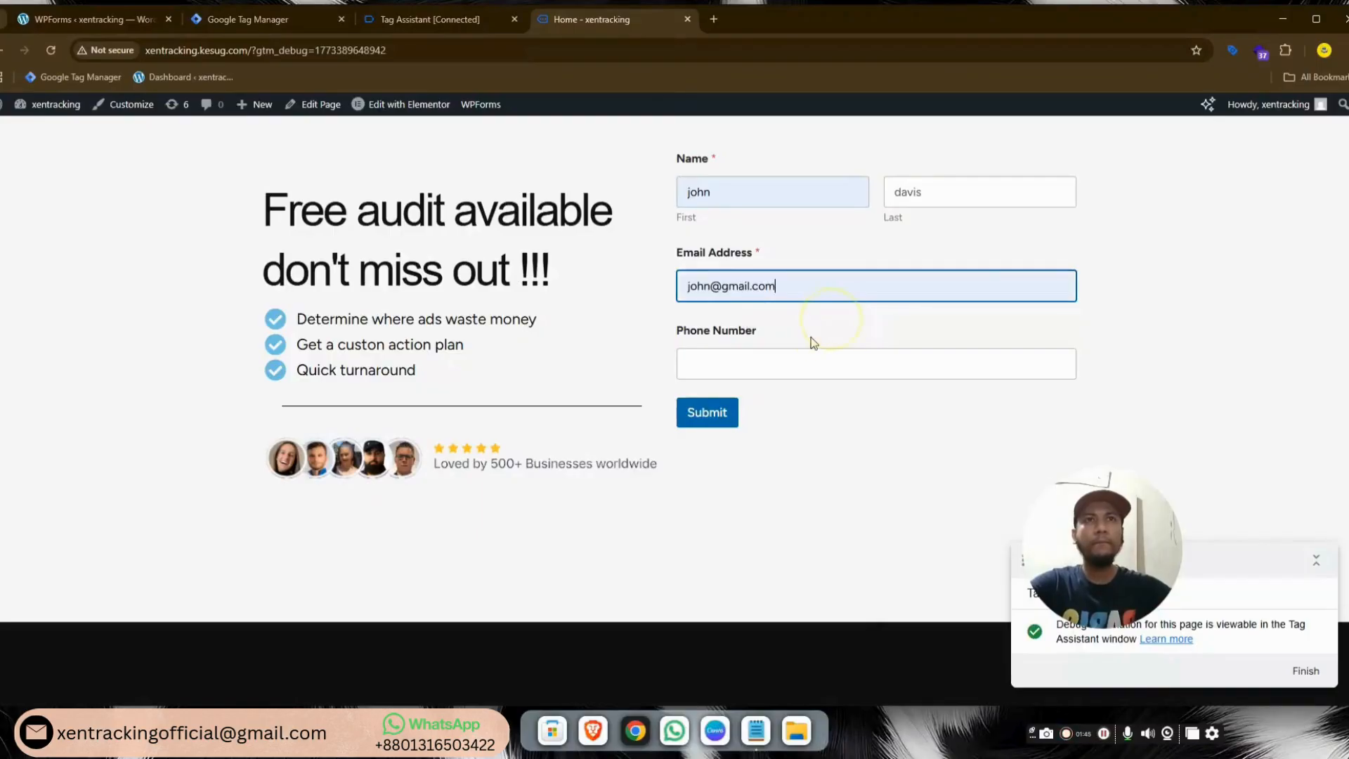
click(805, 361)
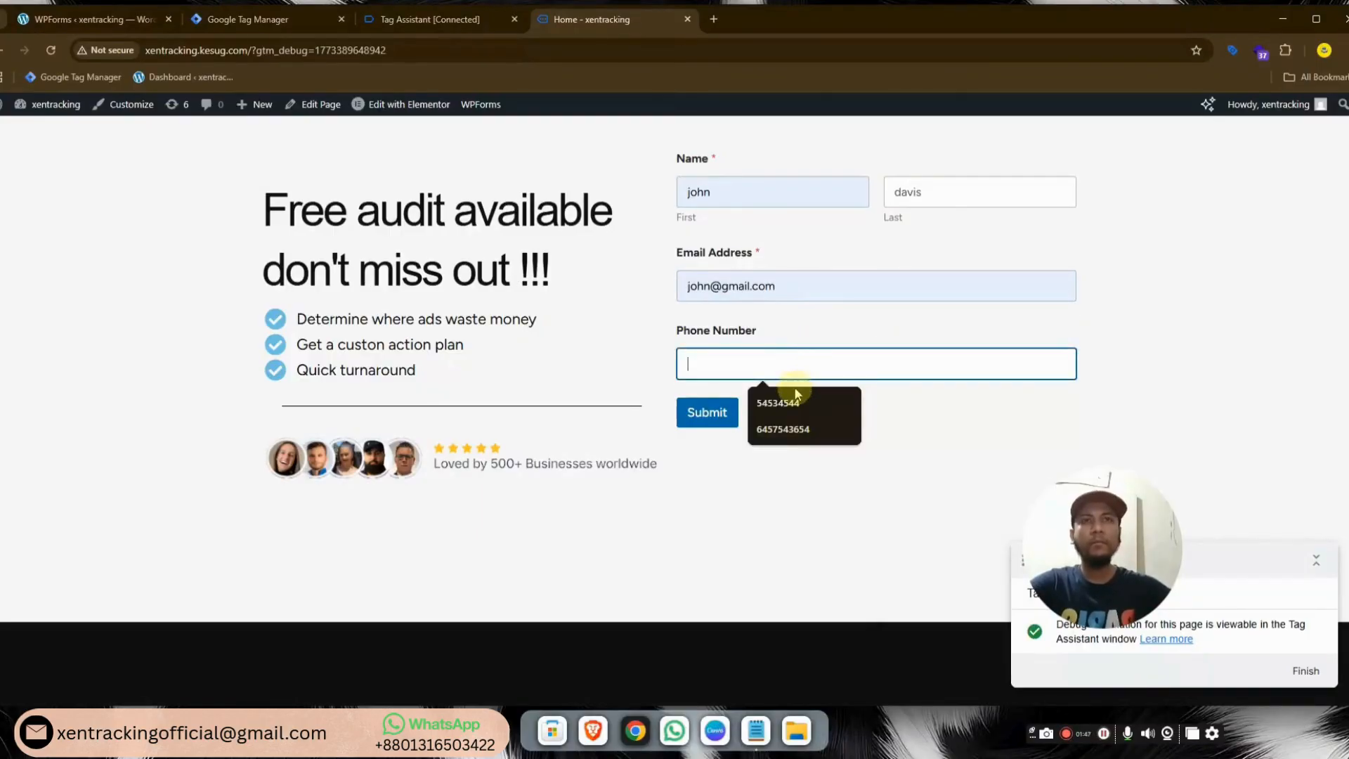
click(777, 403)
click(715, 420)
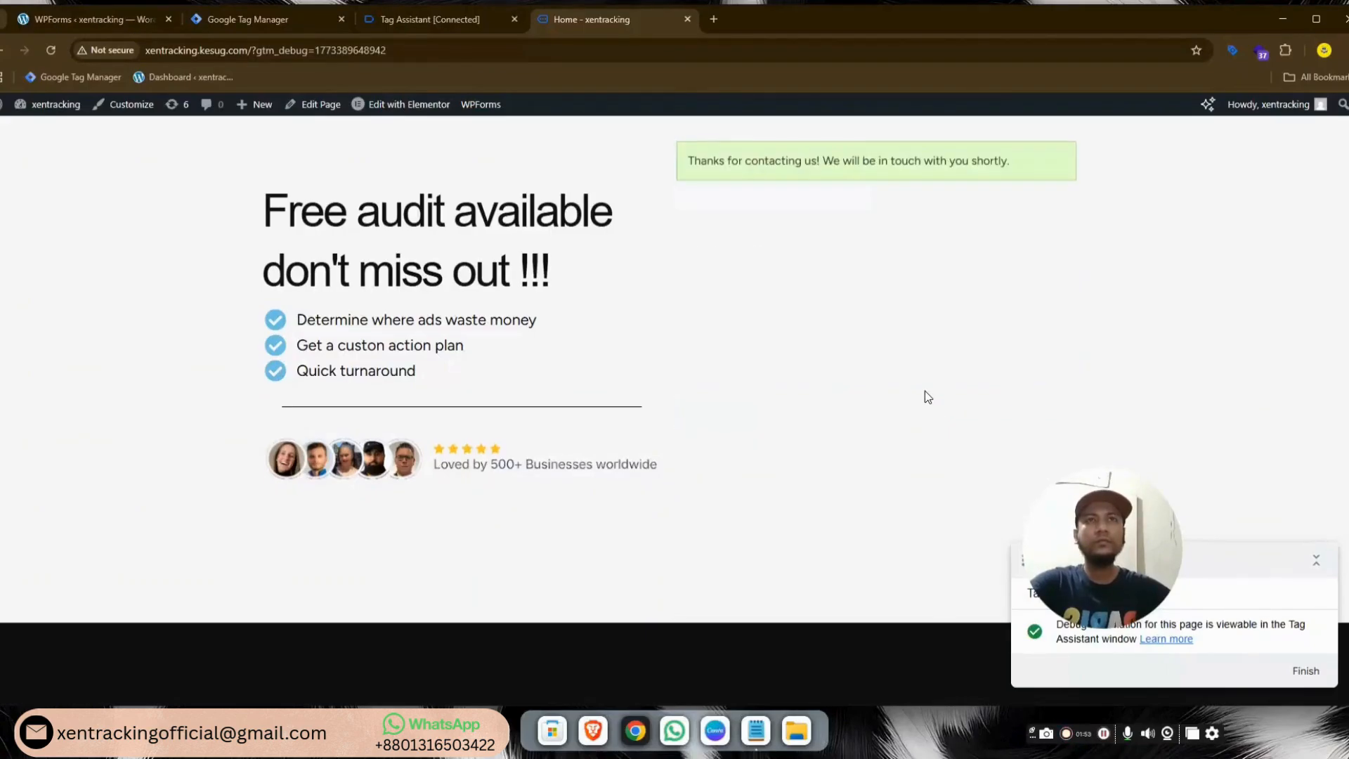
Inspect the contact_form_submit event's data layer field values, then open Tag Manager's Variables
click(429, 19)
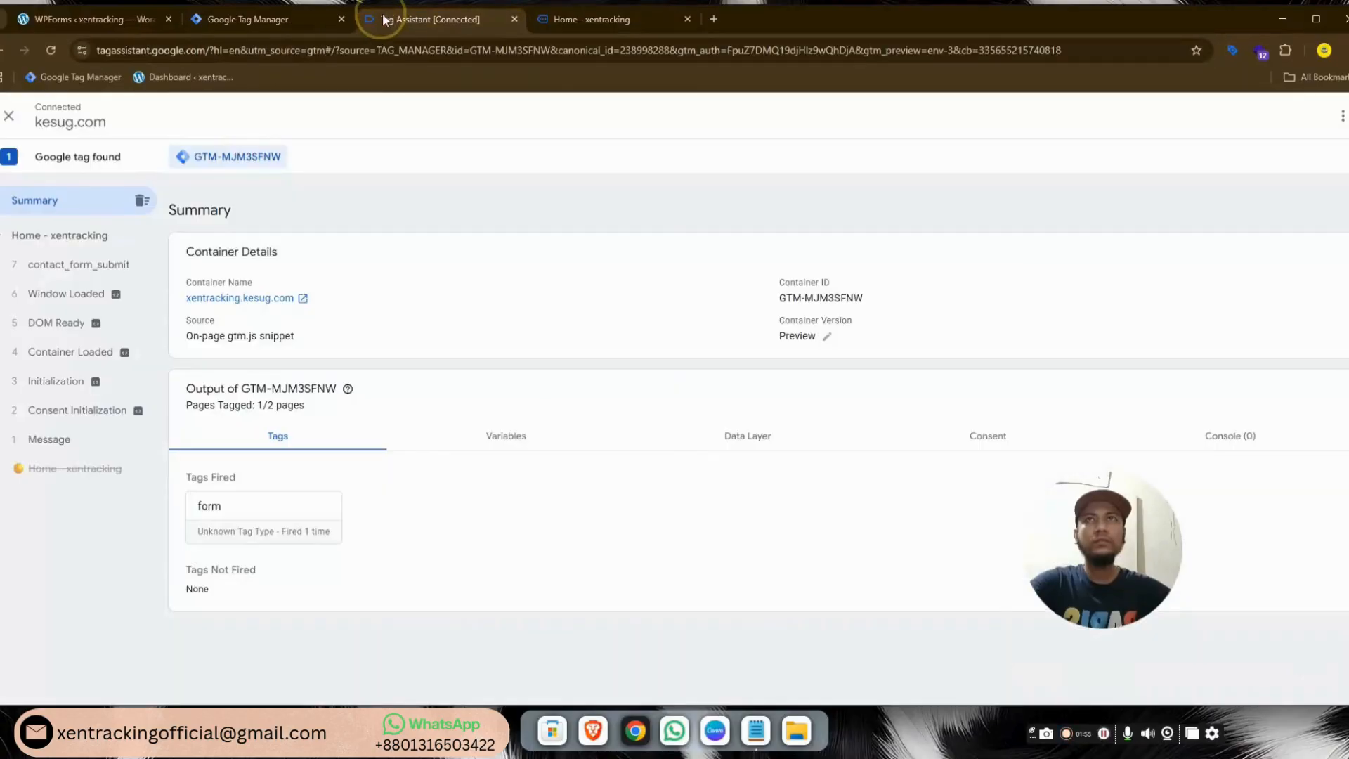
click(108, 265)
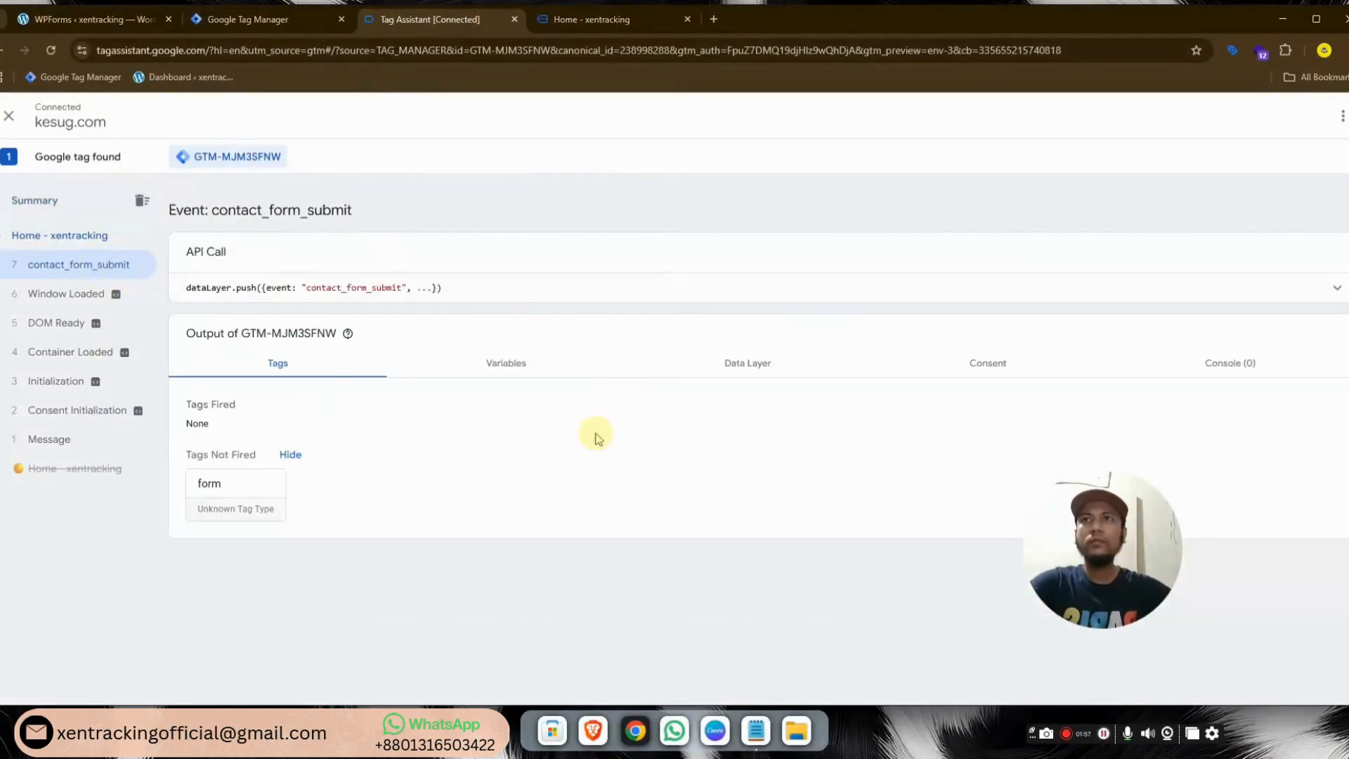
click(753, 366)
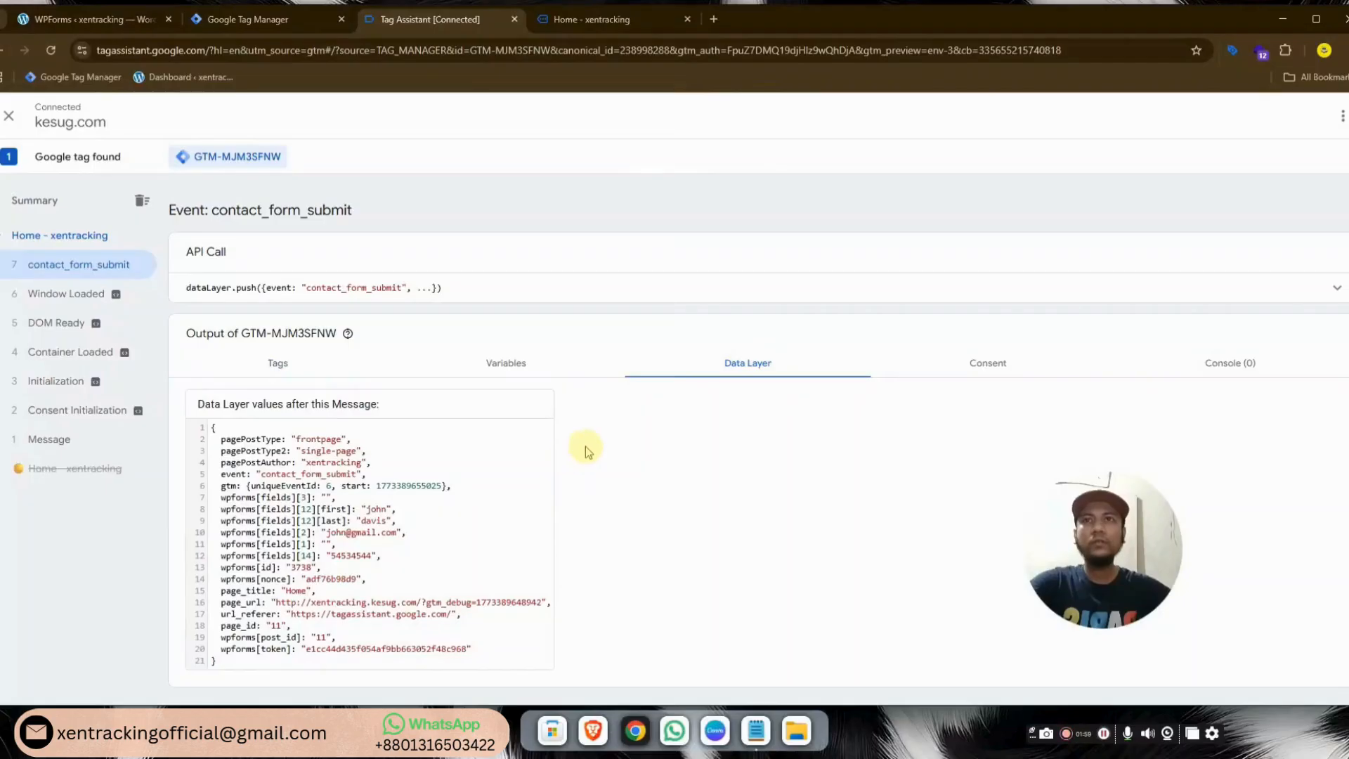
drag(222, 498, 391, 546)
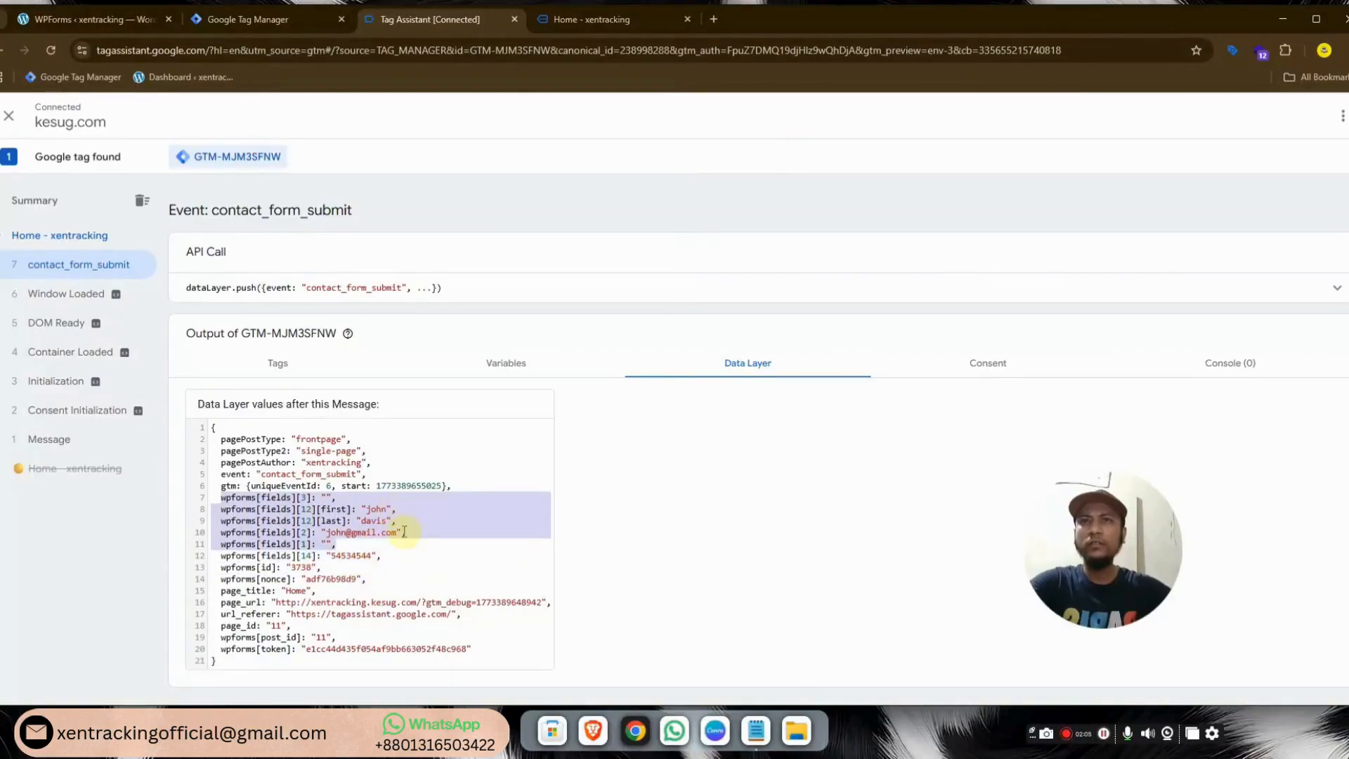
click(378, 557)
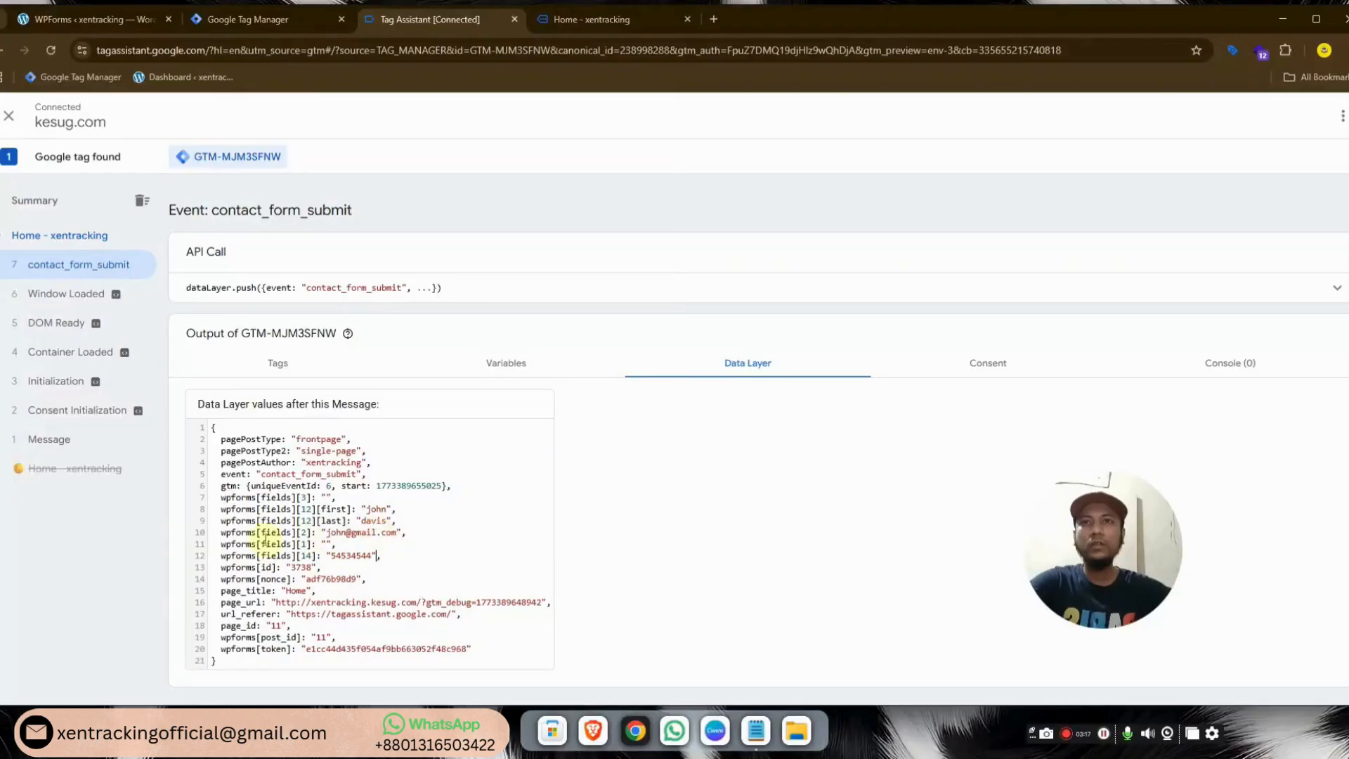
drag(219, 507, 580, 538)
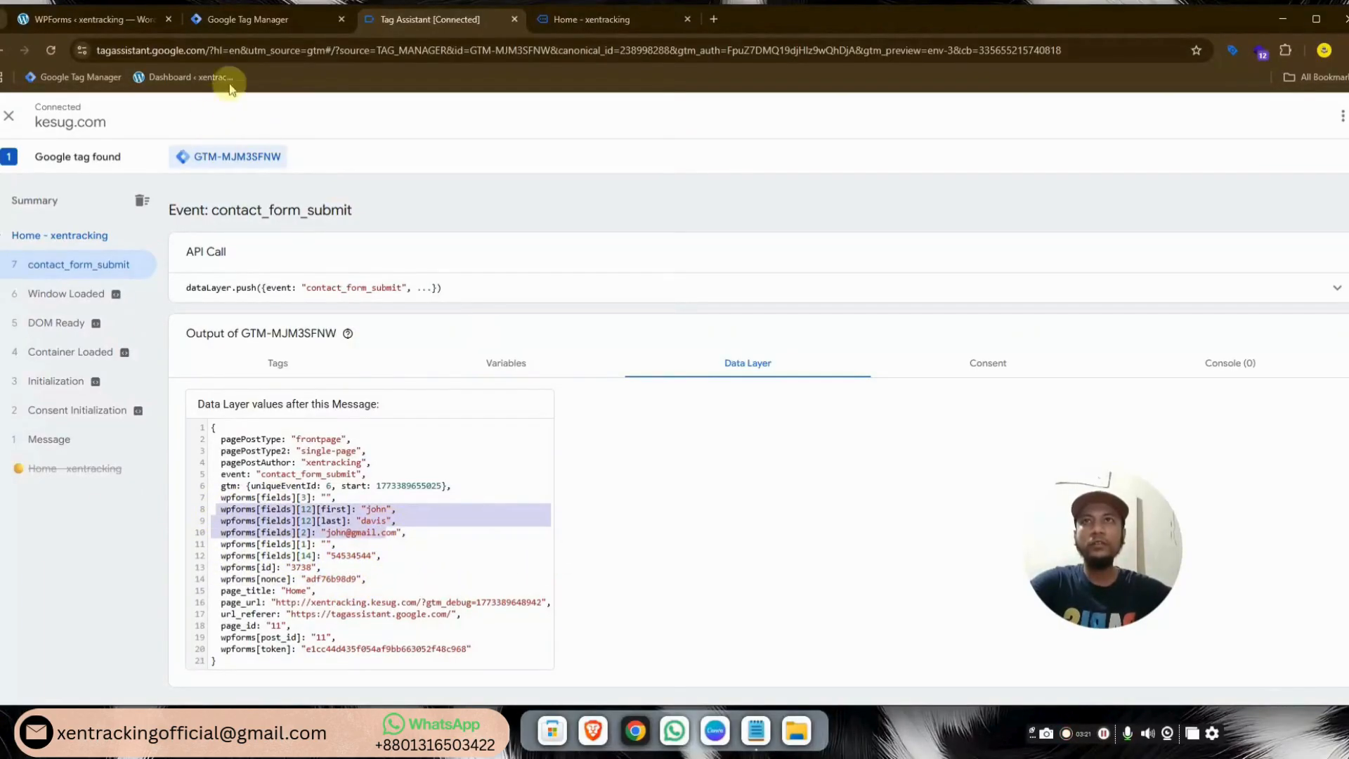
click(248, 20)
click(48, 369)
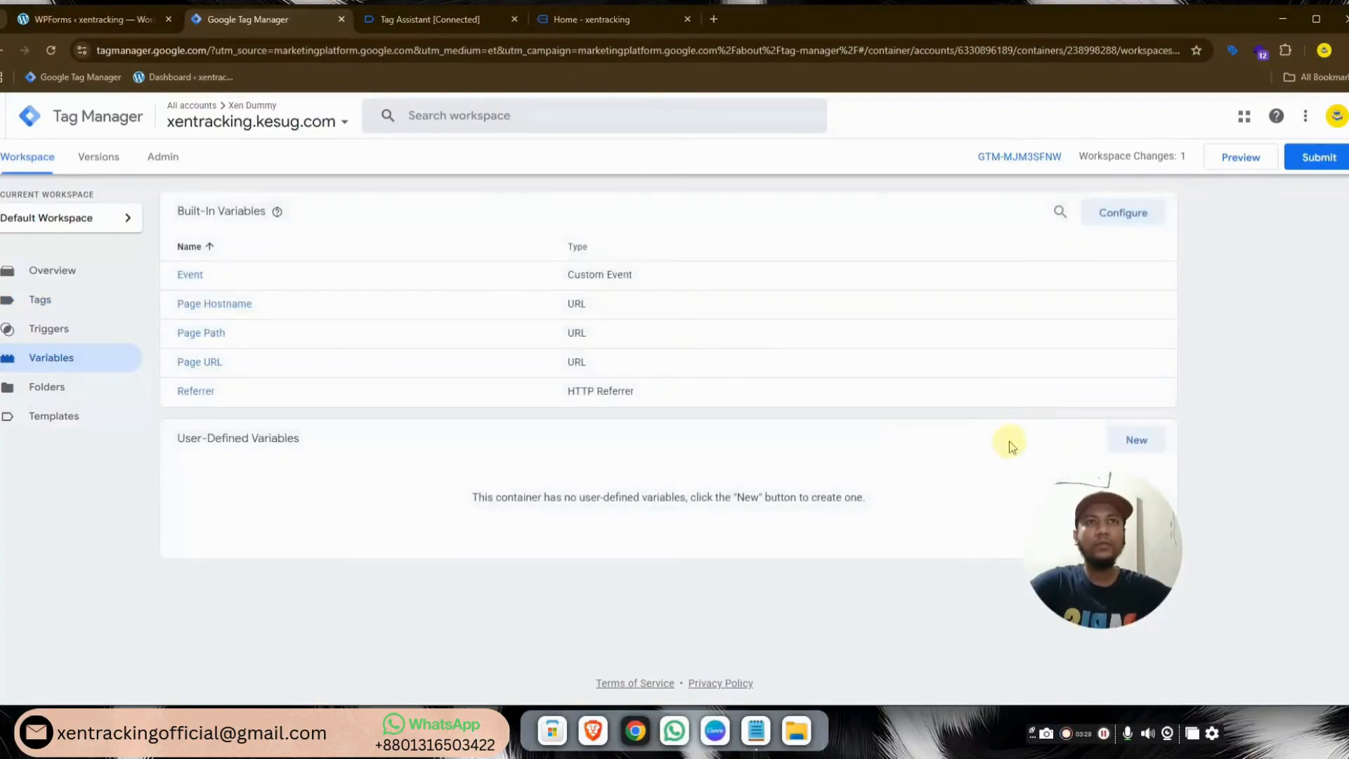
Create and save a Data Layer Variable 'first name' with key wpforms[fields][12][first] copied from Tag Assistant
click(1127, 441)
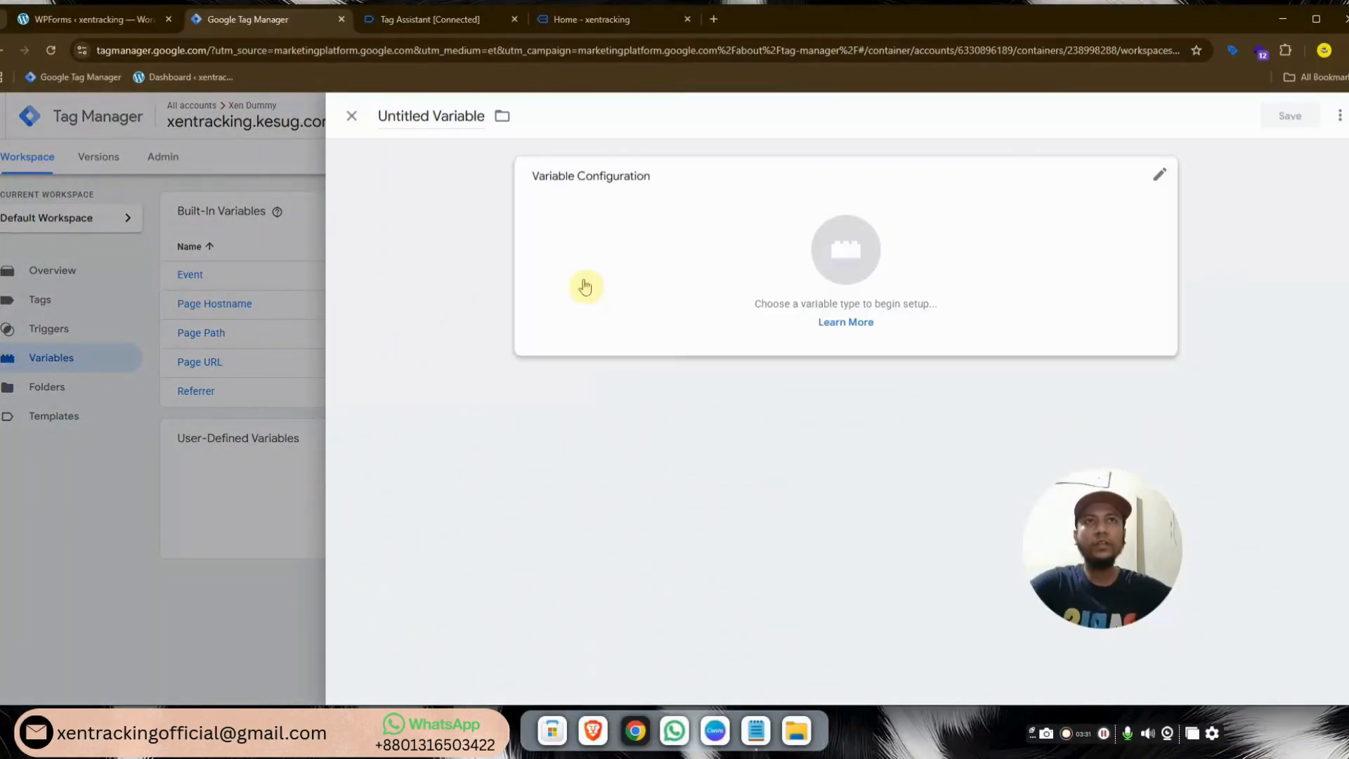
click(449, 116)
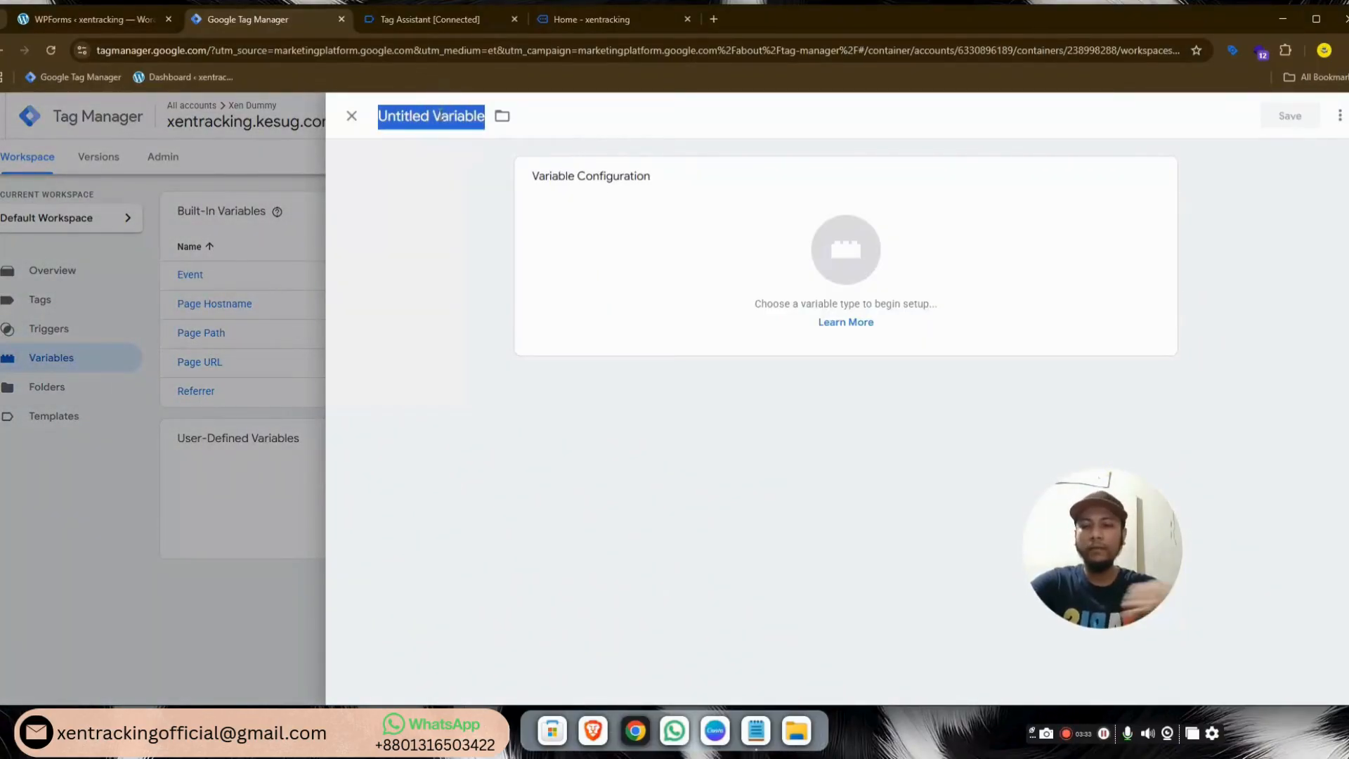
text(first name)
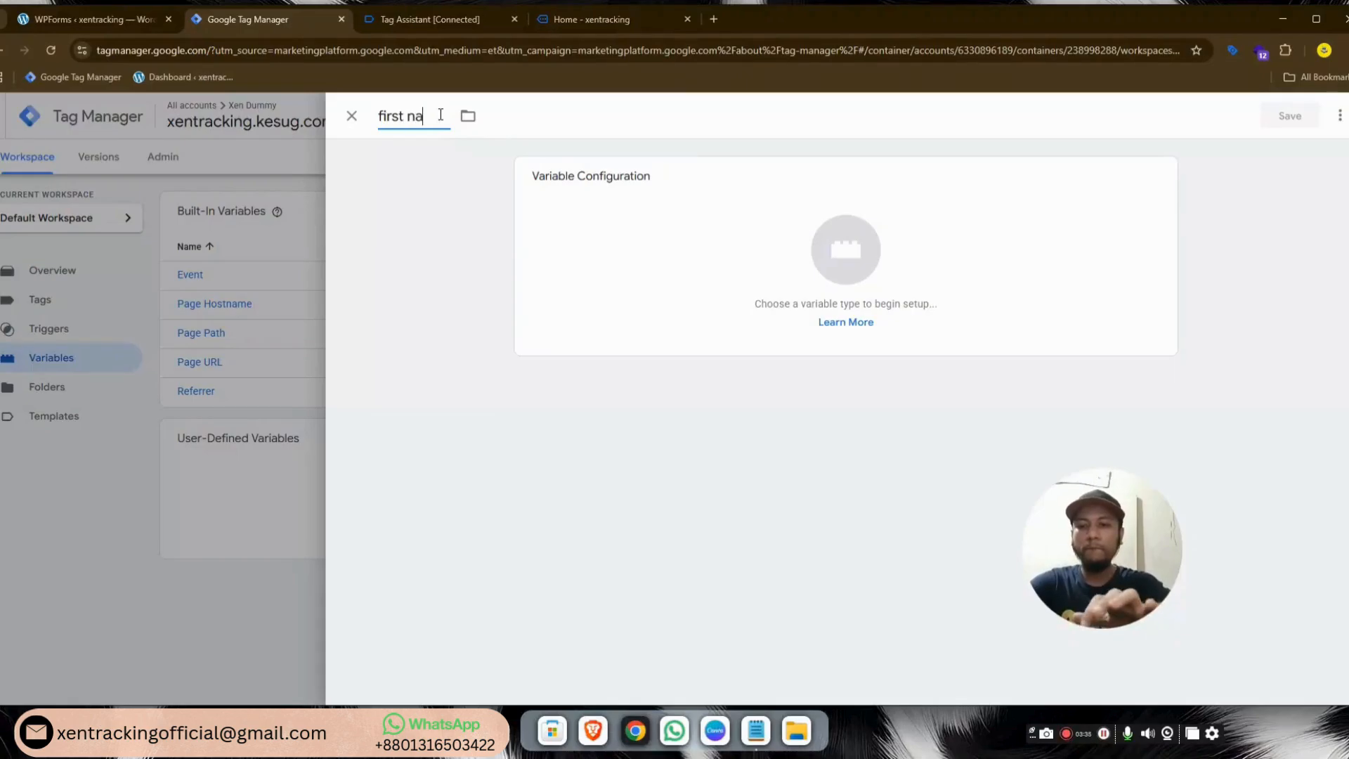
click(872, 269)
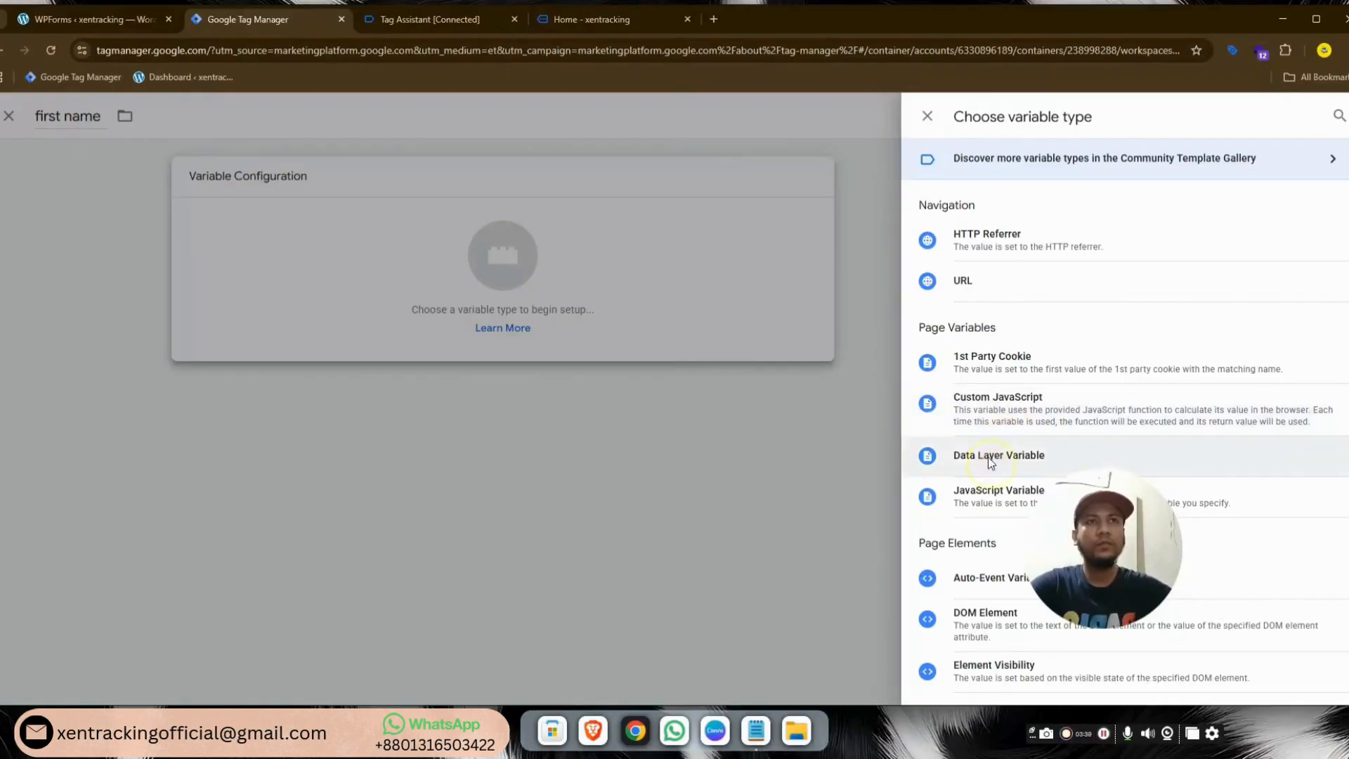
click(988, 457)
click(428, 19)
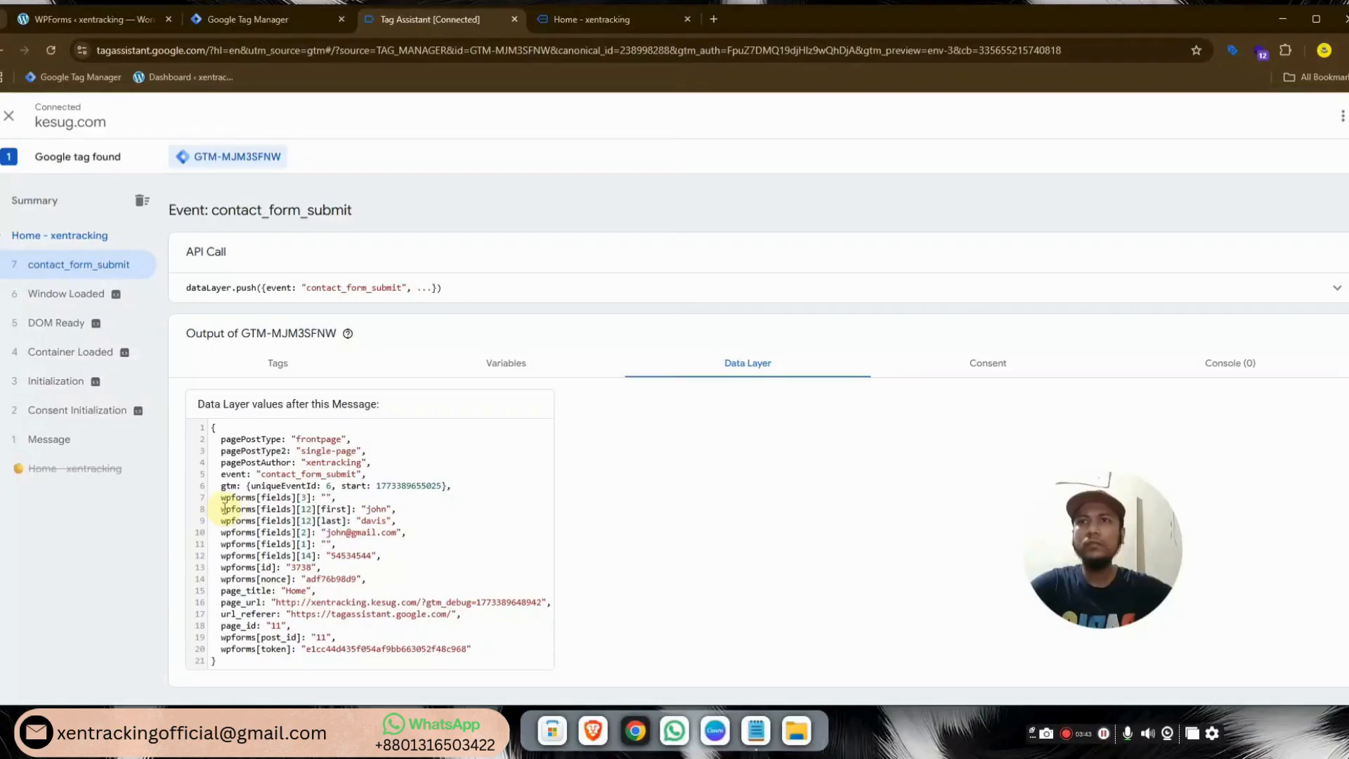
drag(222, 509, 331, 512)
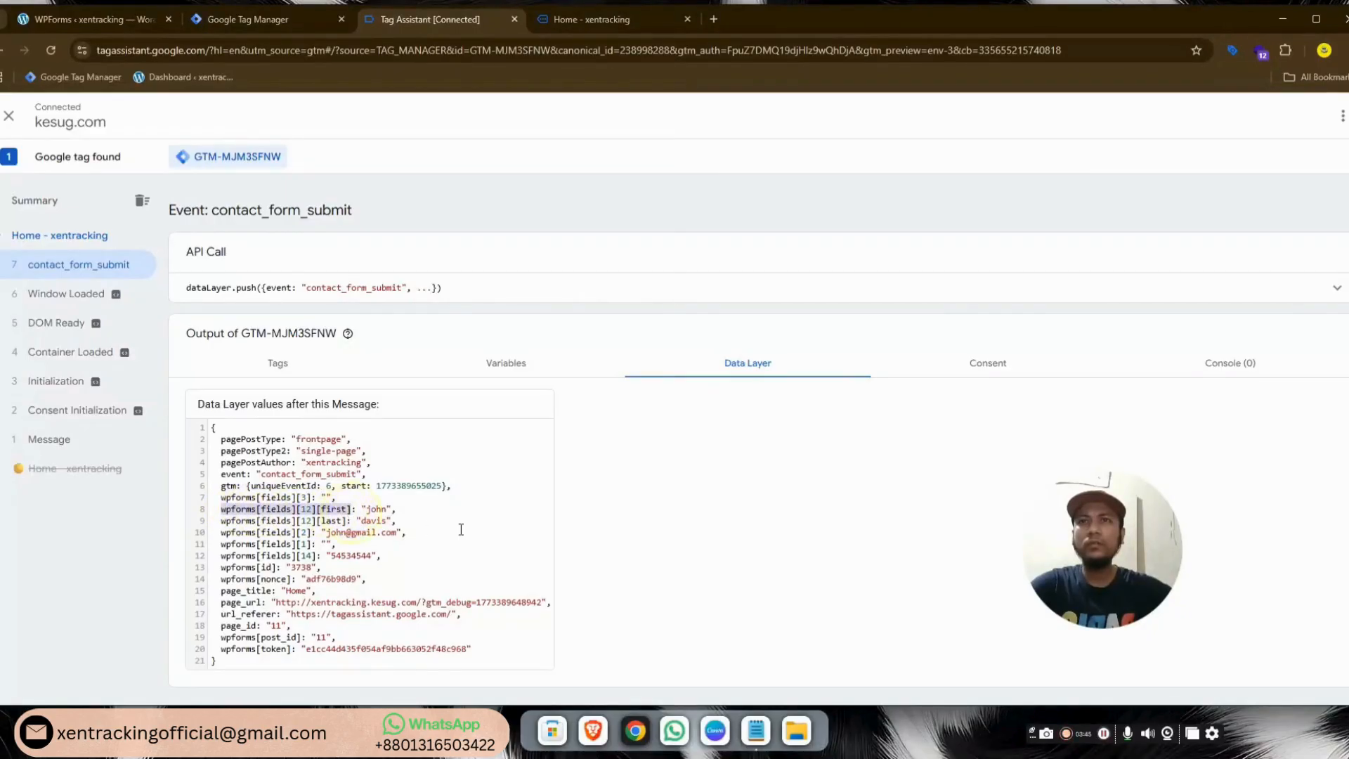
click(246, 19)
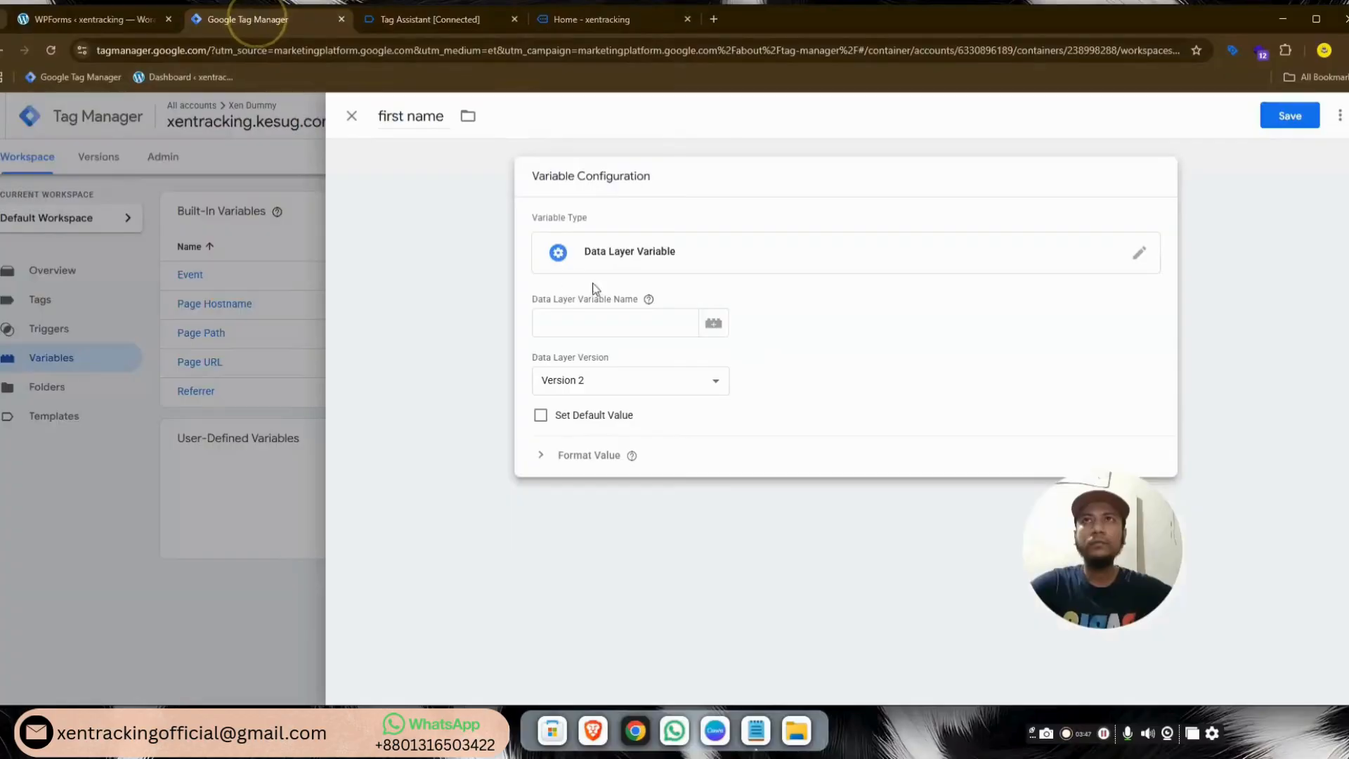
click(583, 325)
text(wpforms[fields][12][first])
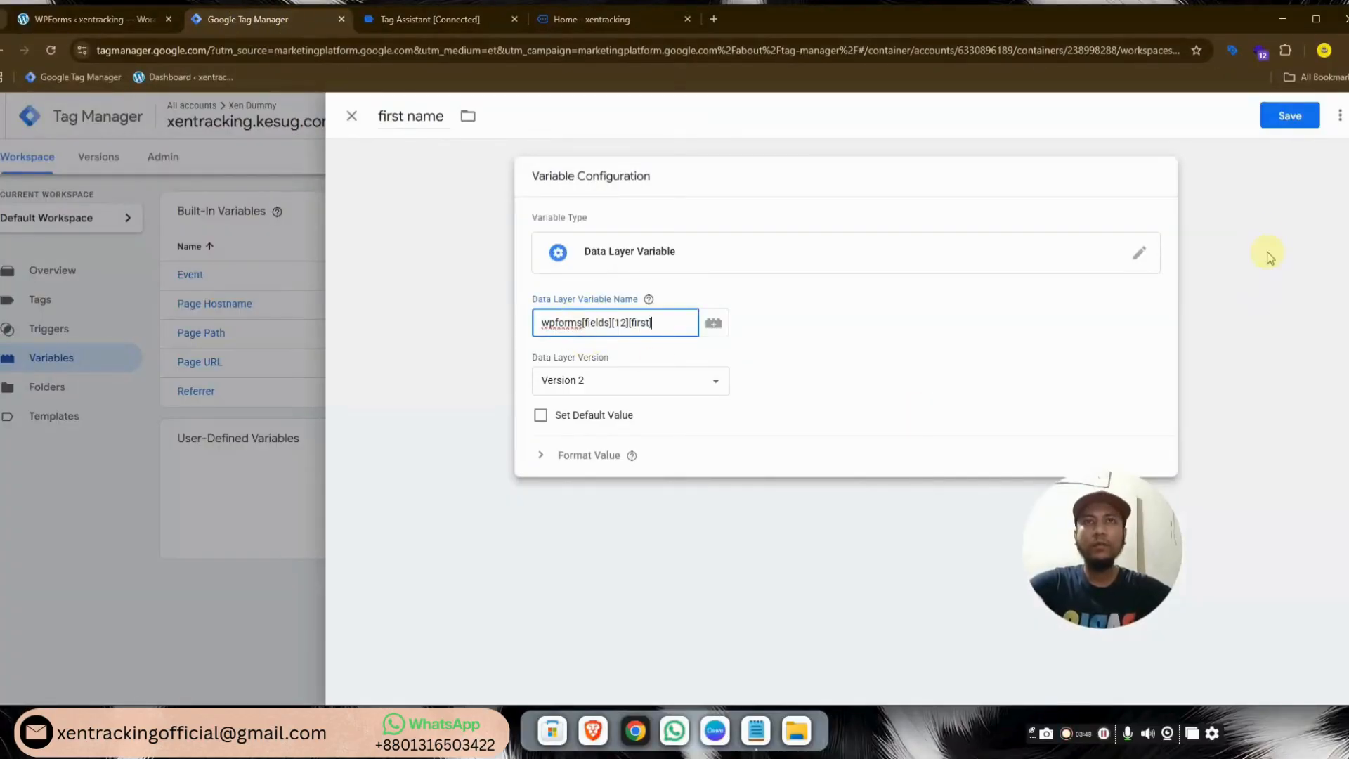
click(1290, 115)
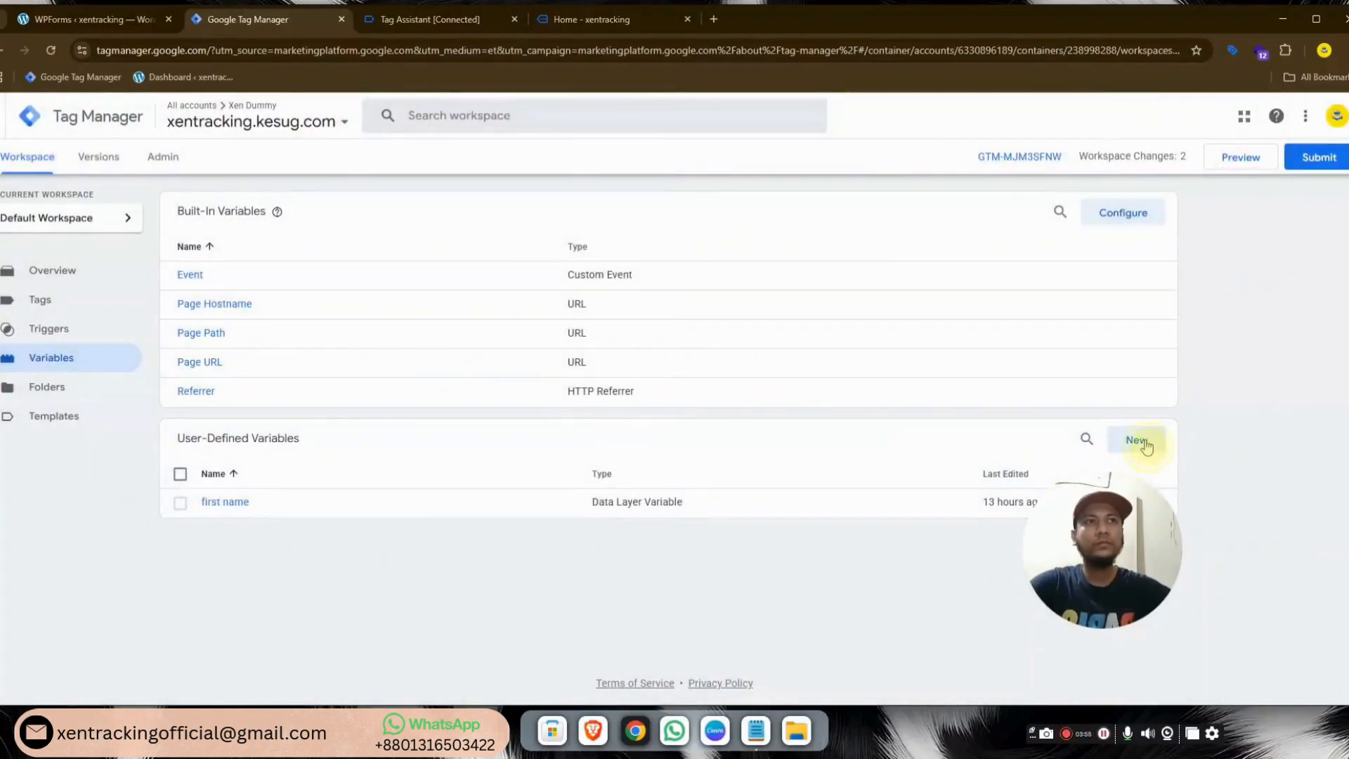
click(1137, 440)
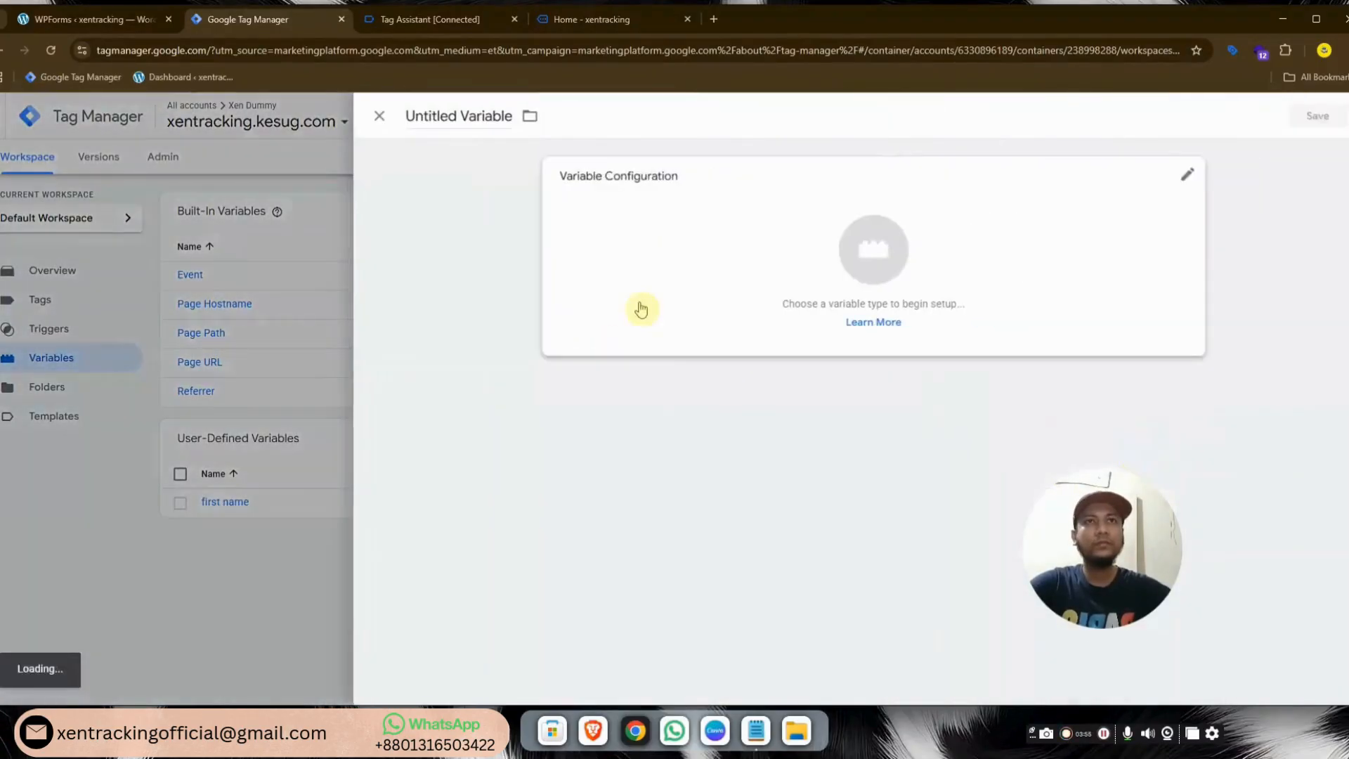
Create and save a Data Layer Variable 'last name' with key wpforms[fields][12][last] copied from Tag Assistant
click(435, 106)
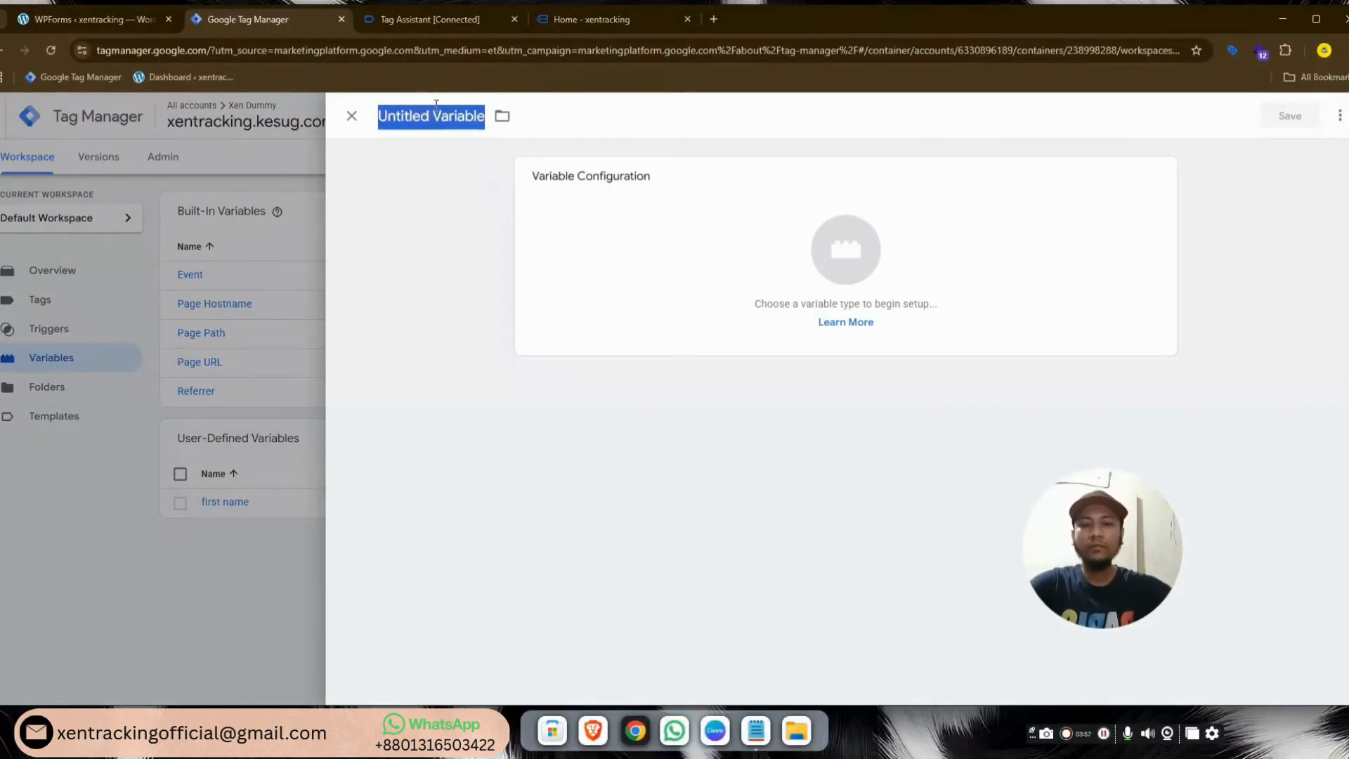
text(last name)
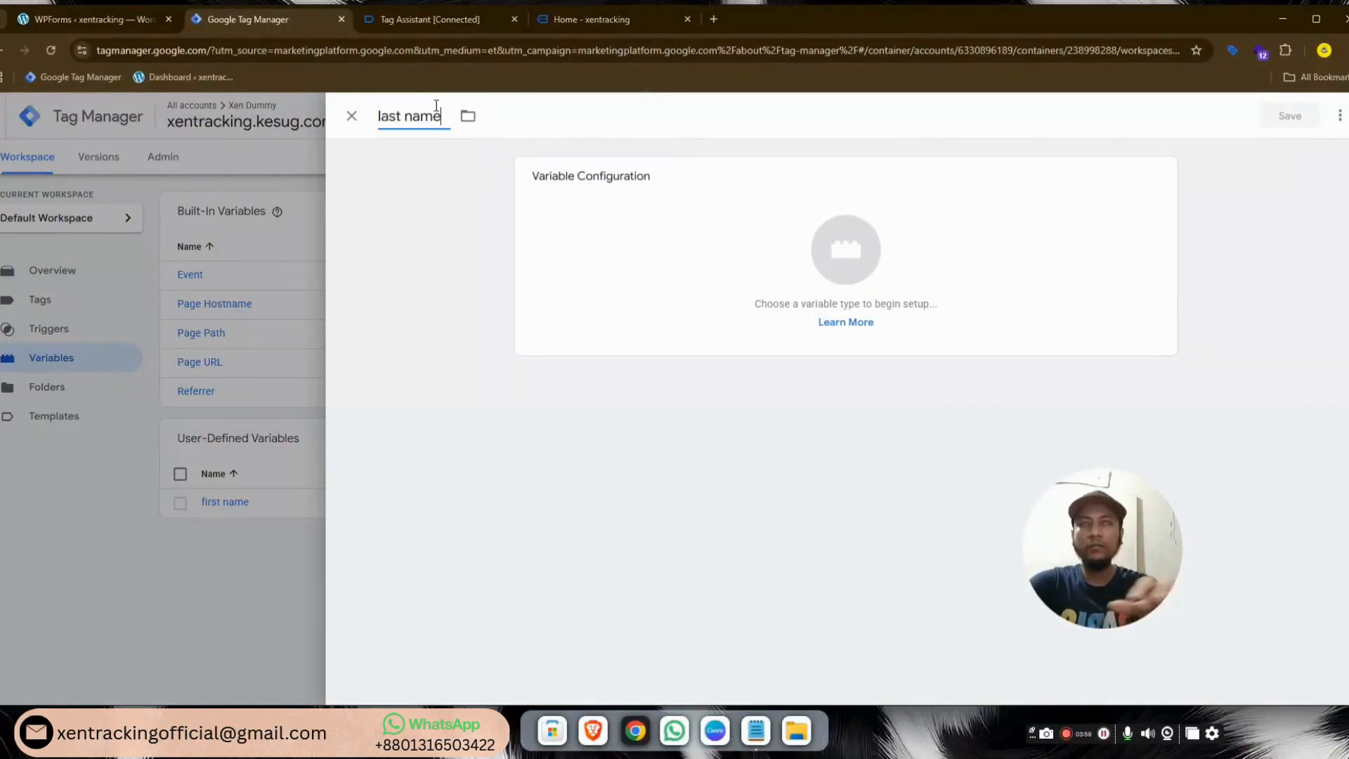
click(840, 258)
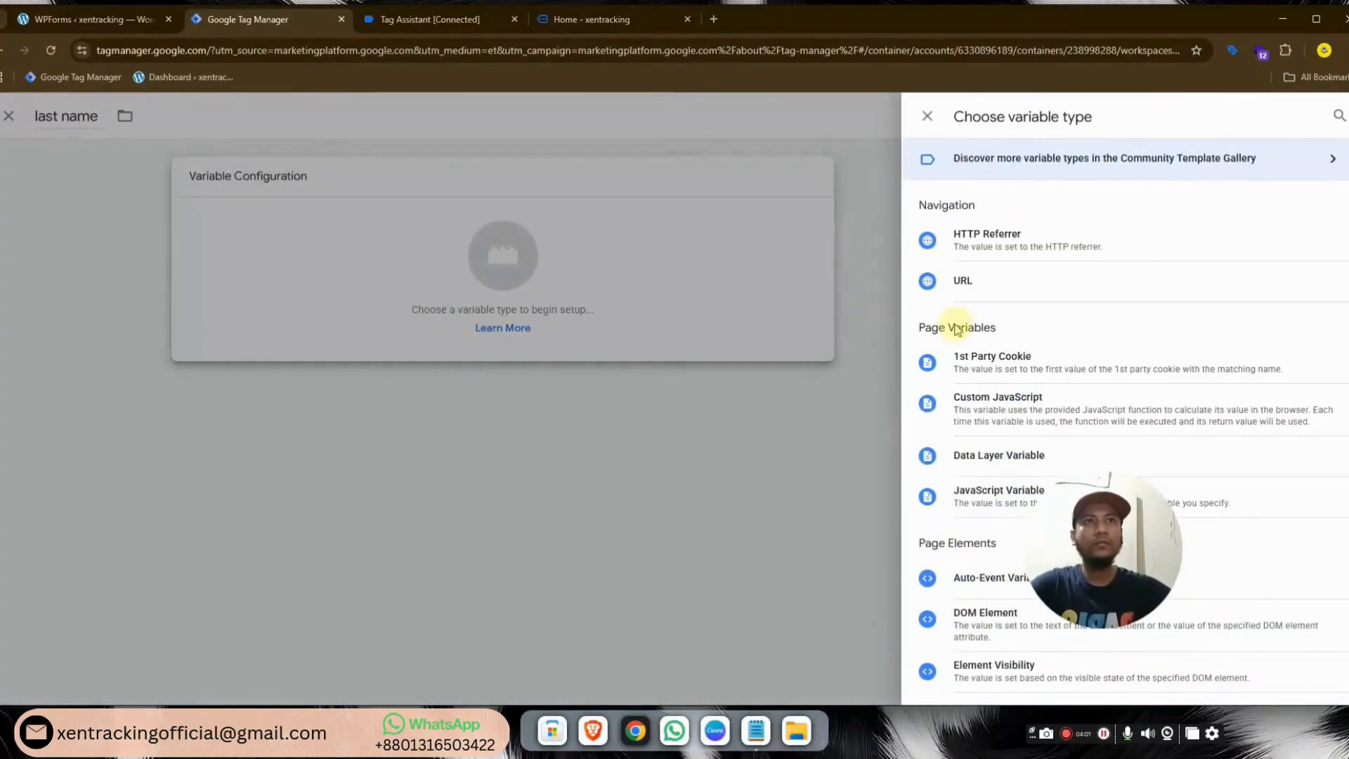
click(980, 456)
click(364, 21)
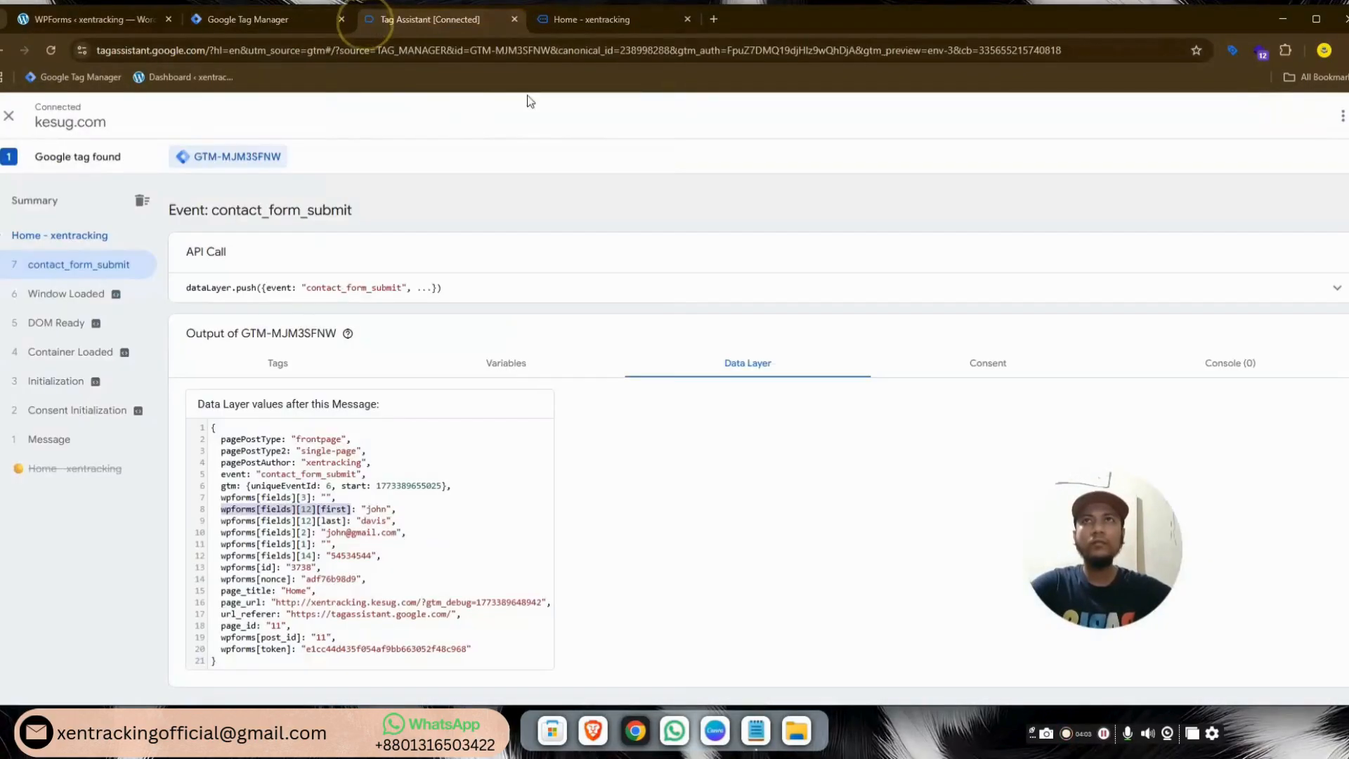
drag(221, 524, 262, 523)
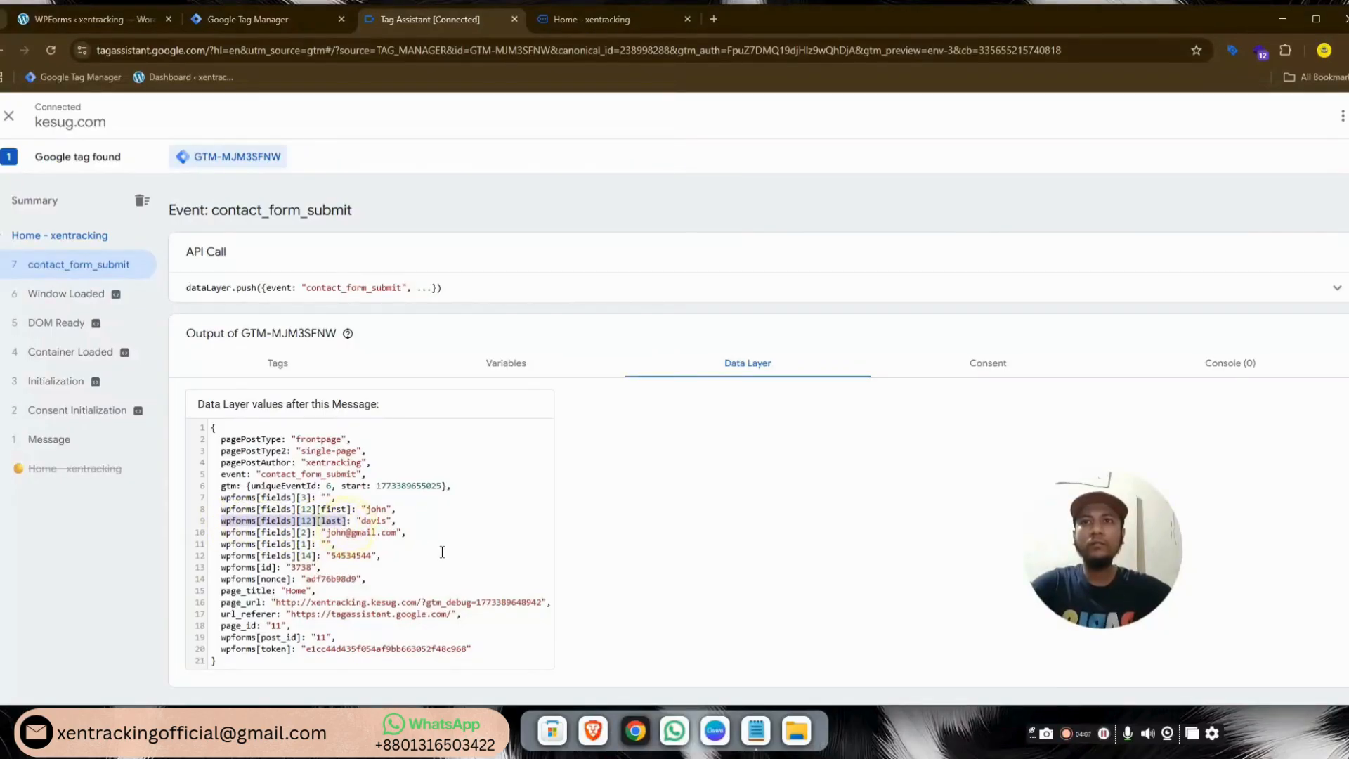
click(306, 20)
click(626, 318)
text(wpforms[fields][12][last])
click(1289, 117)
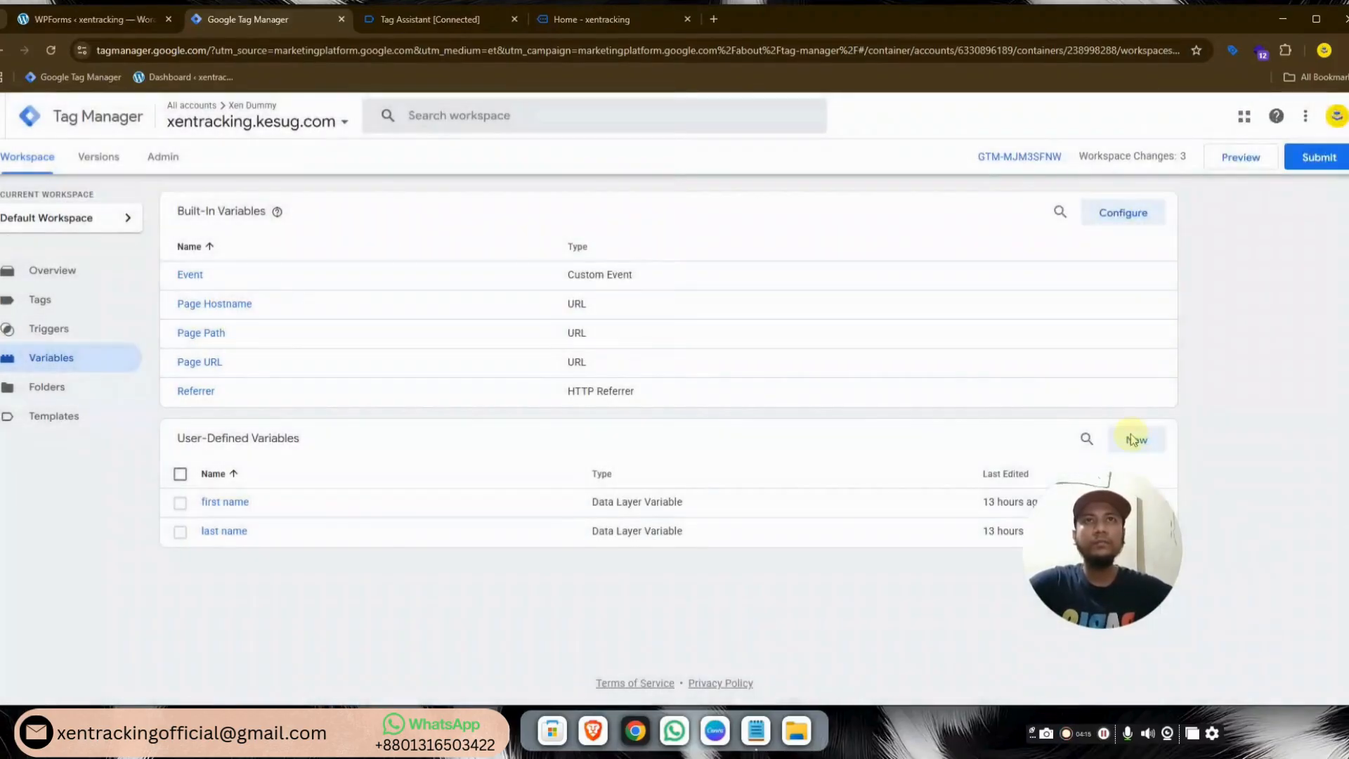
click(1138, 441)
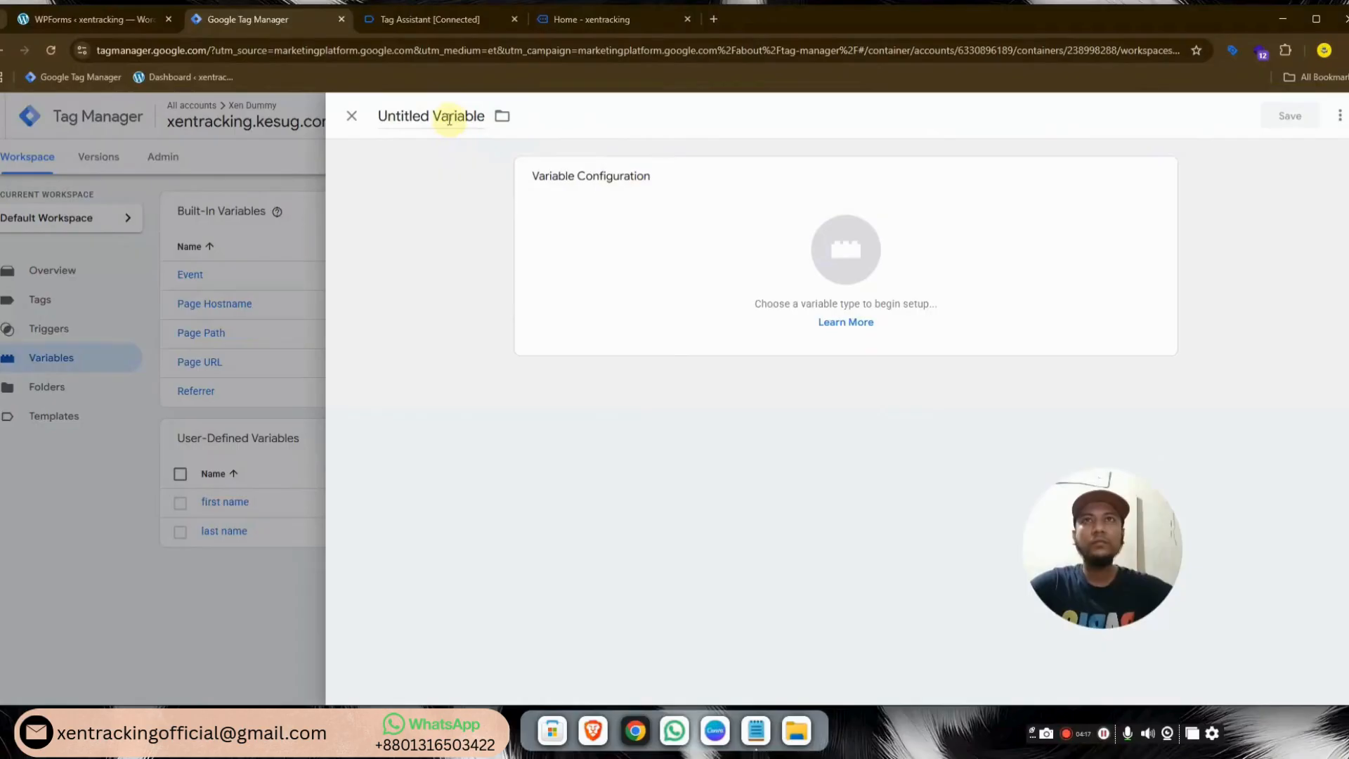
Name the variable 'phone number', make it a Data Layer Variable with key wpforms[fields][14], and save
click(450, 118)
text(phone num)
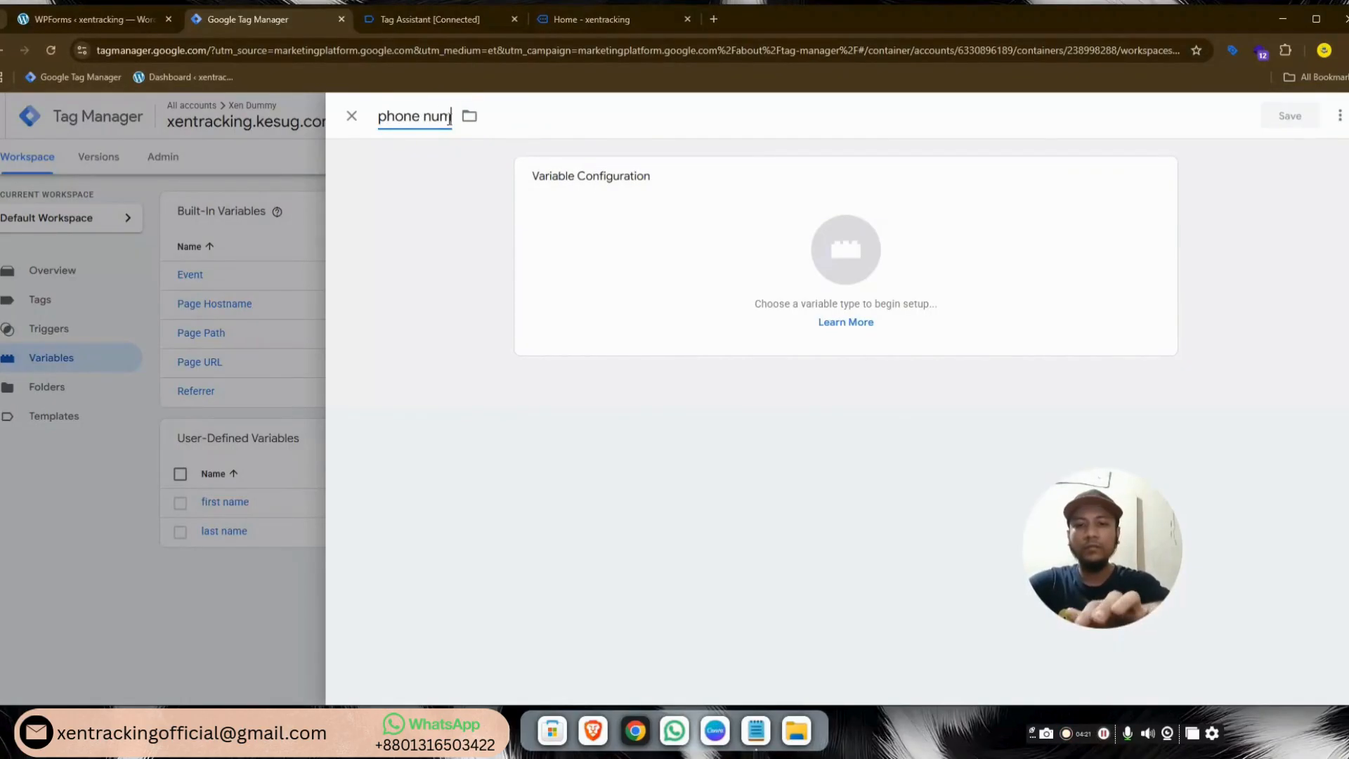
text(ber)
click(850, 278)
click(952, 456)
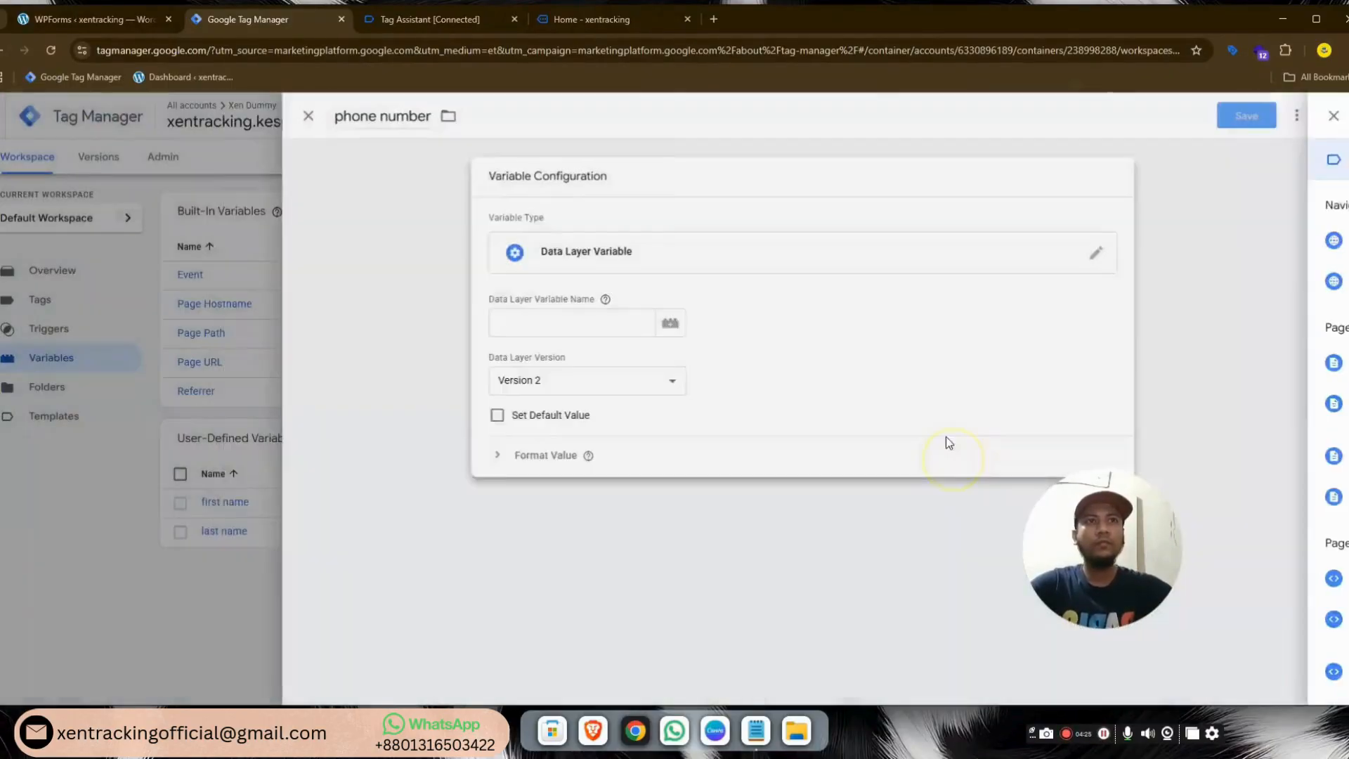
click(431, 19)
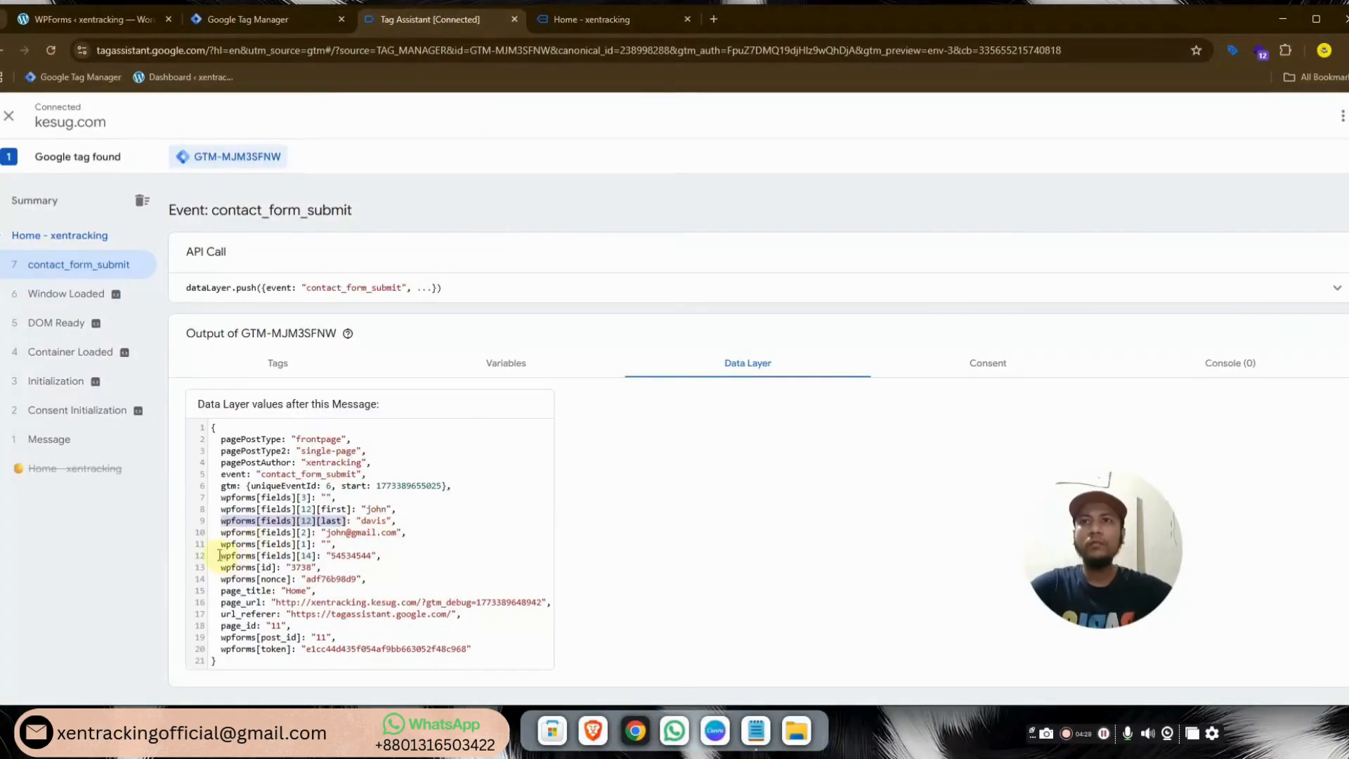
drag(220, 555, 292, 555)
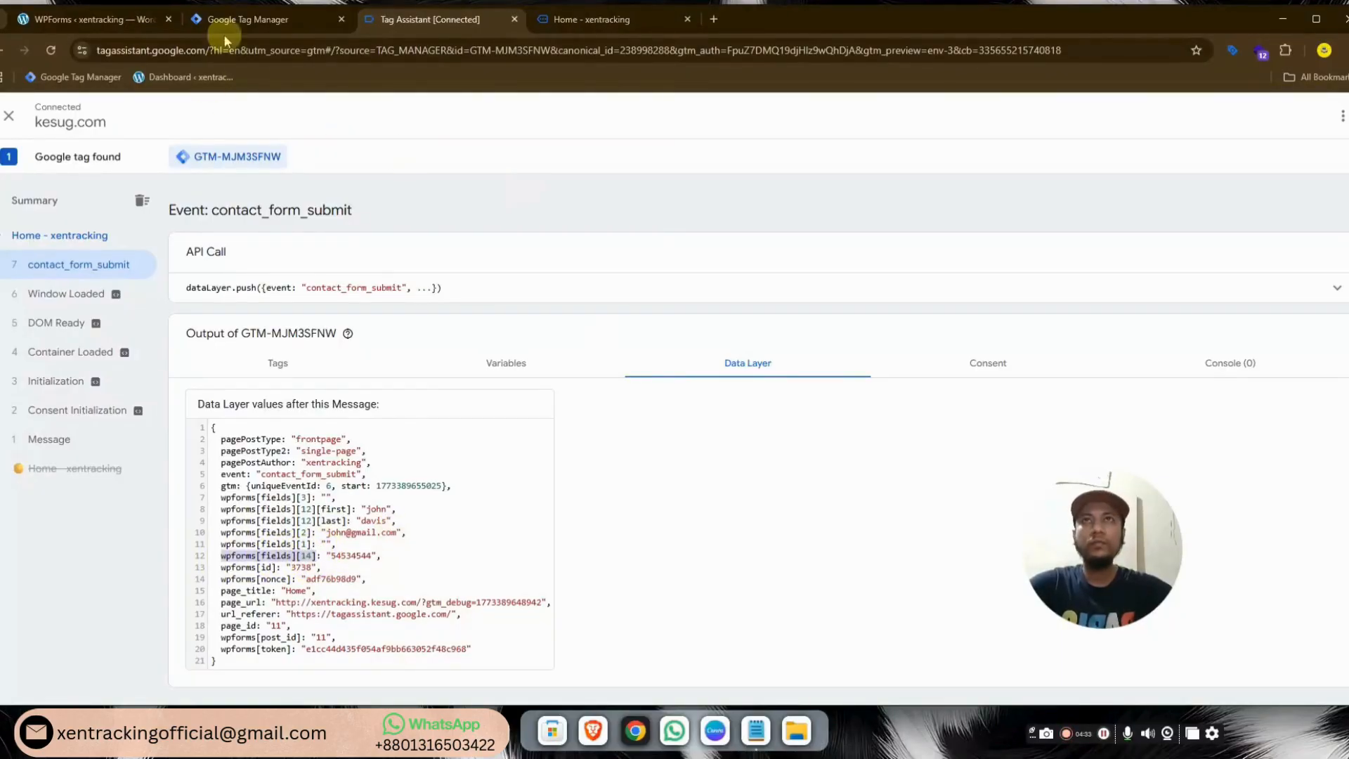
click(238, 19)
click(668, 325)
text(wpforms[fields][14])
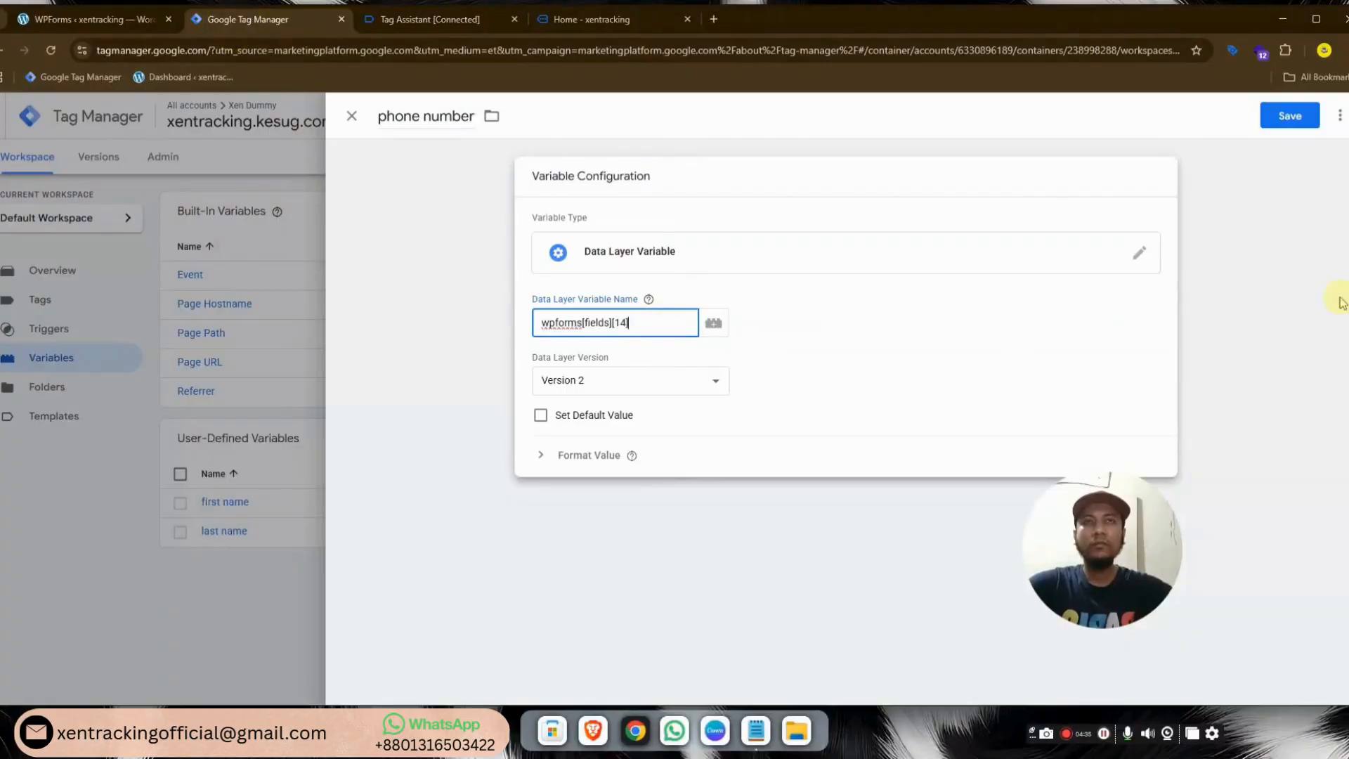
click(1290, 116)
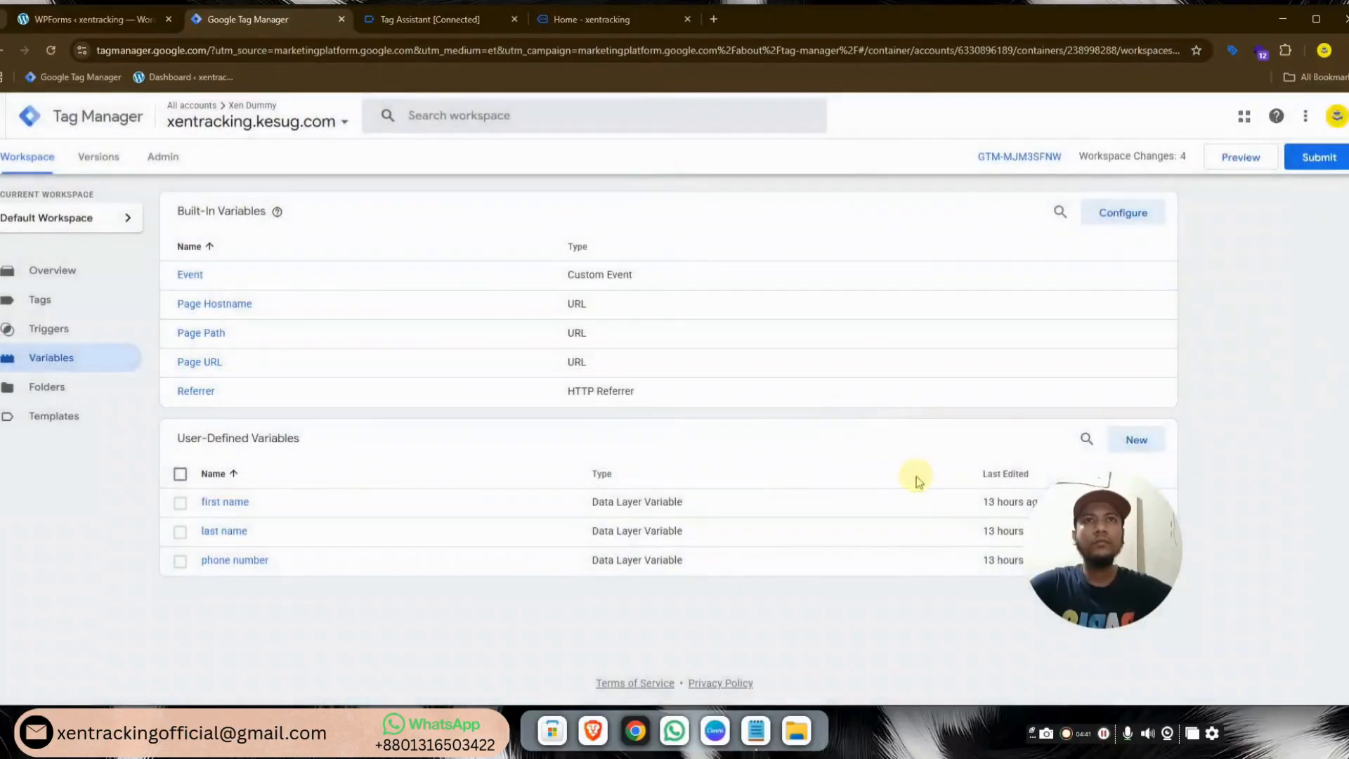
click(1150, 452)
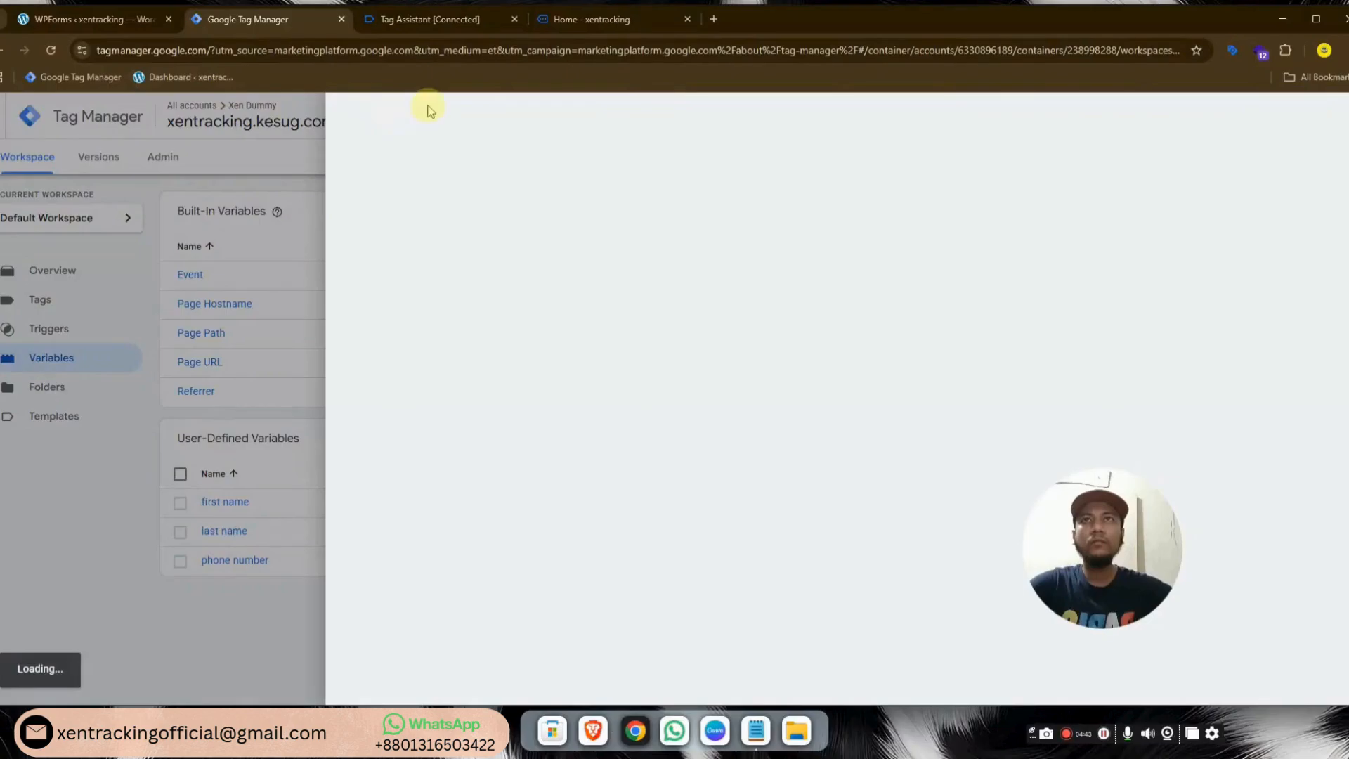
Name the variable 'email', make it a Data Layer Variable with key wpforms[fields][2] from Tag Assistant, and save
click(426, 114)
text(em)
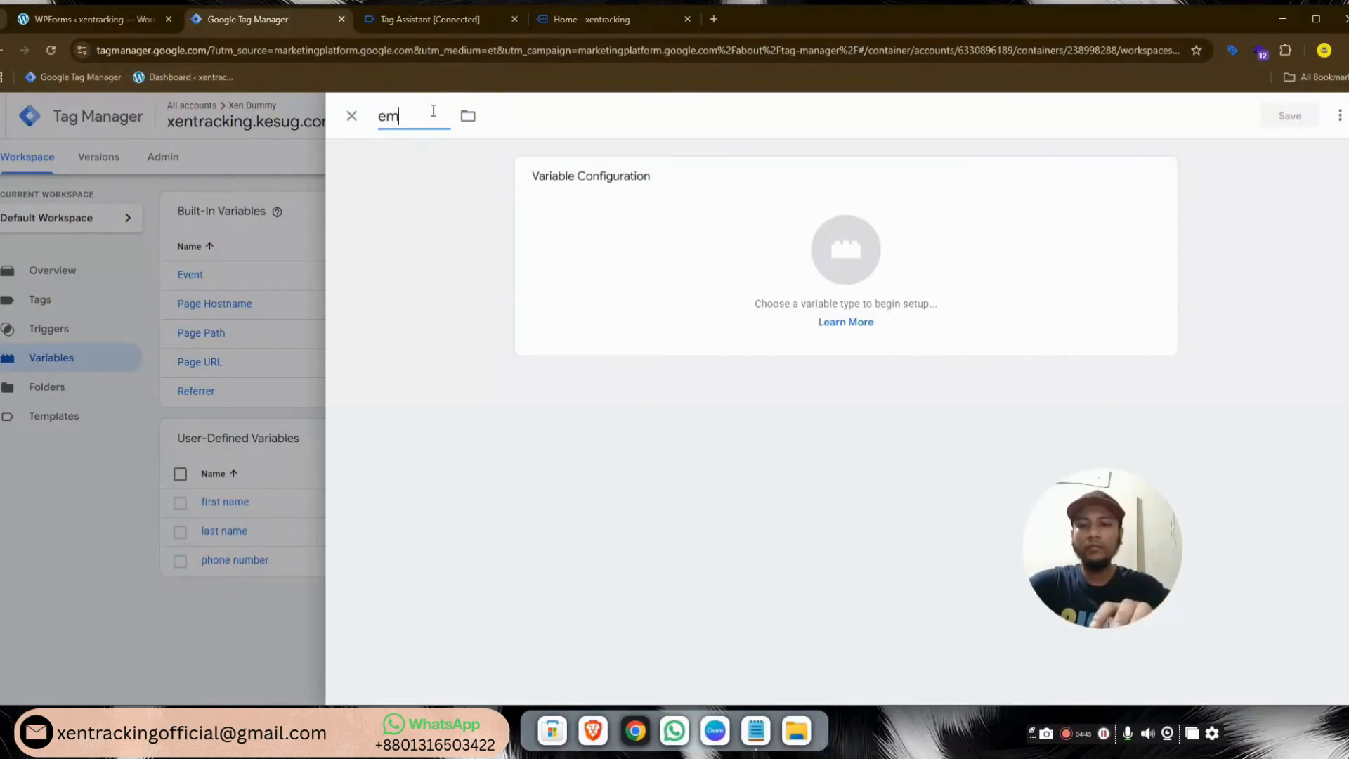
text(ail)
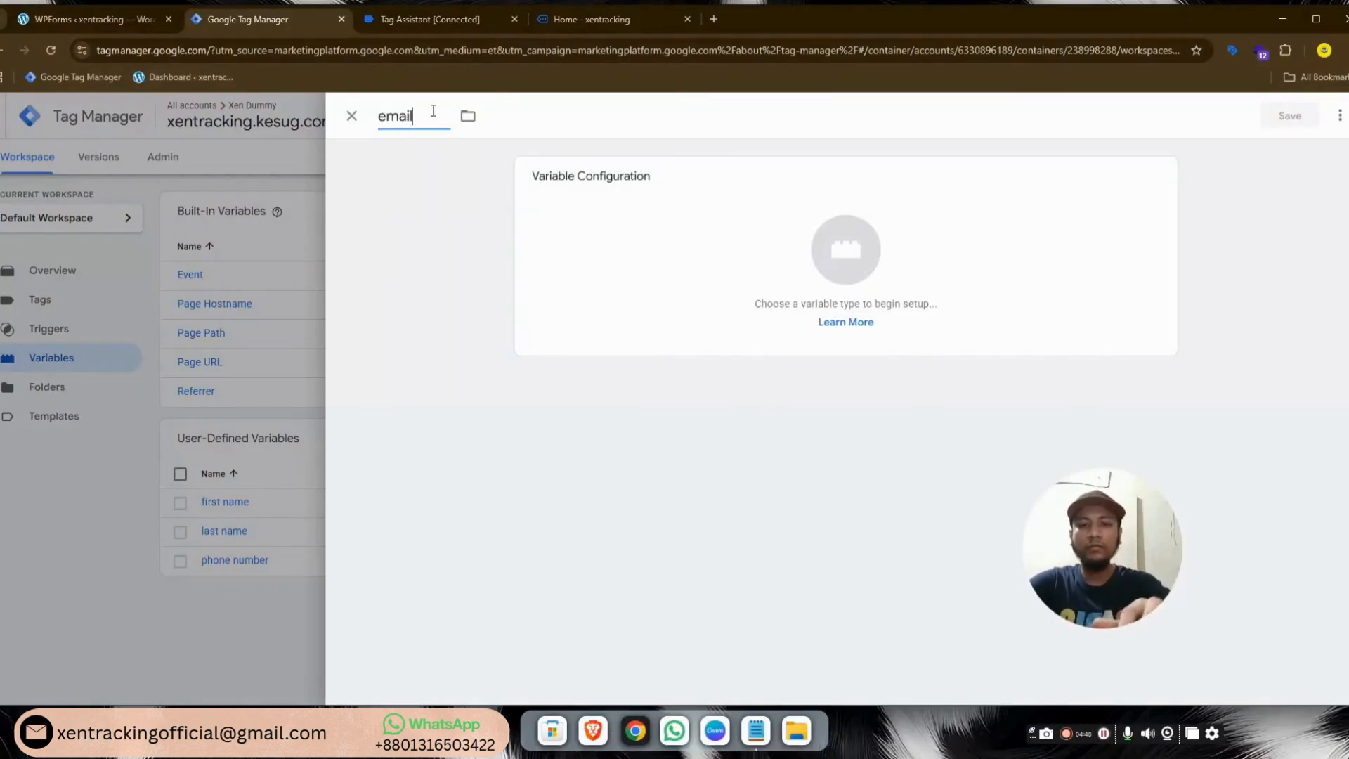
click(838, 260)
click(946, 453)
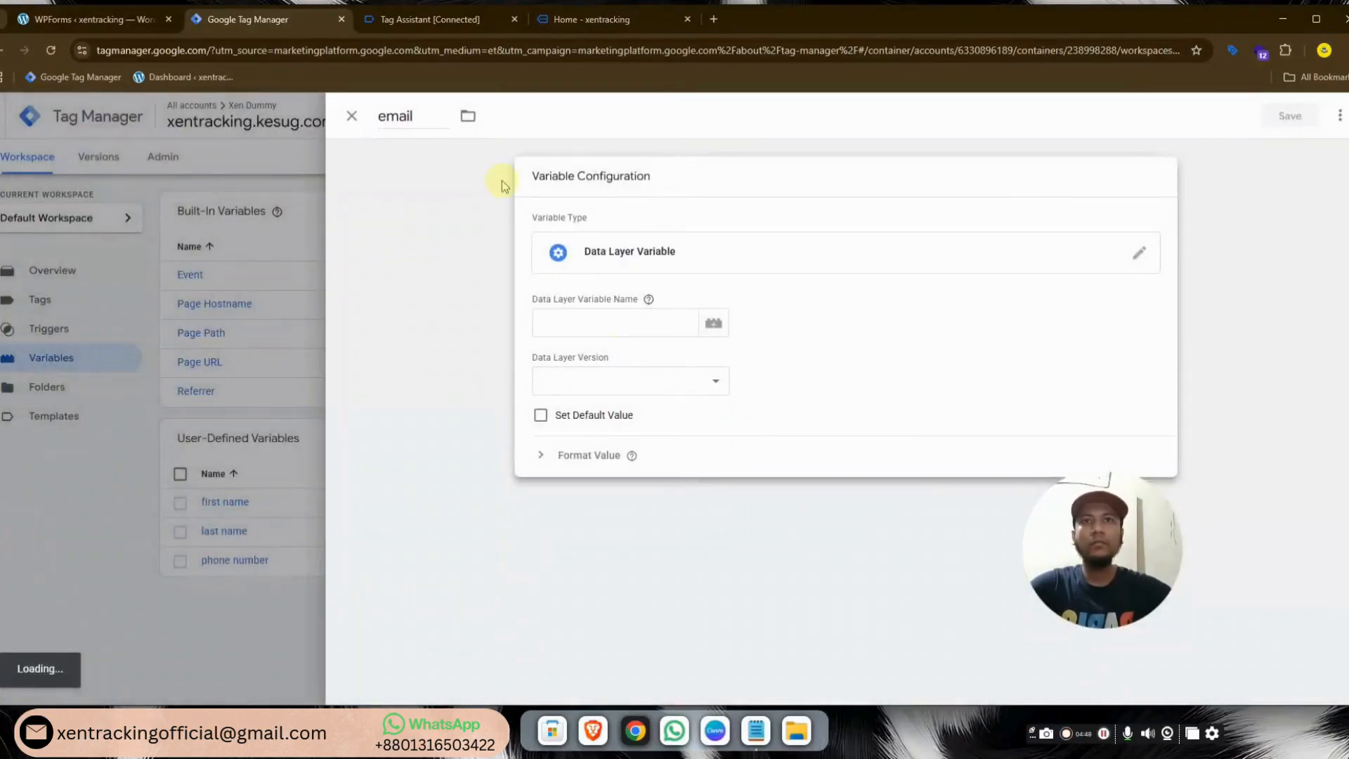
click(446, 28)
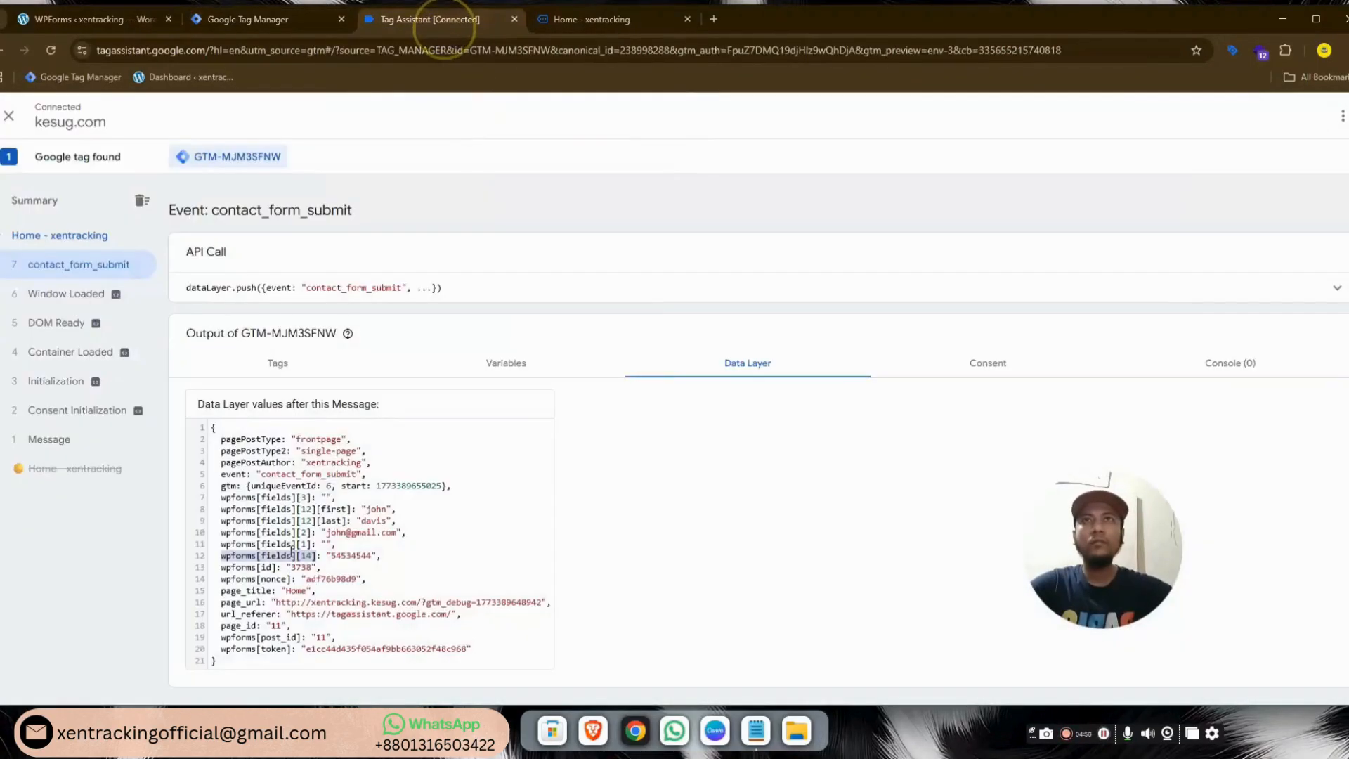
click(218, 532)
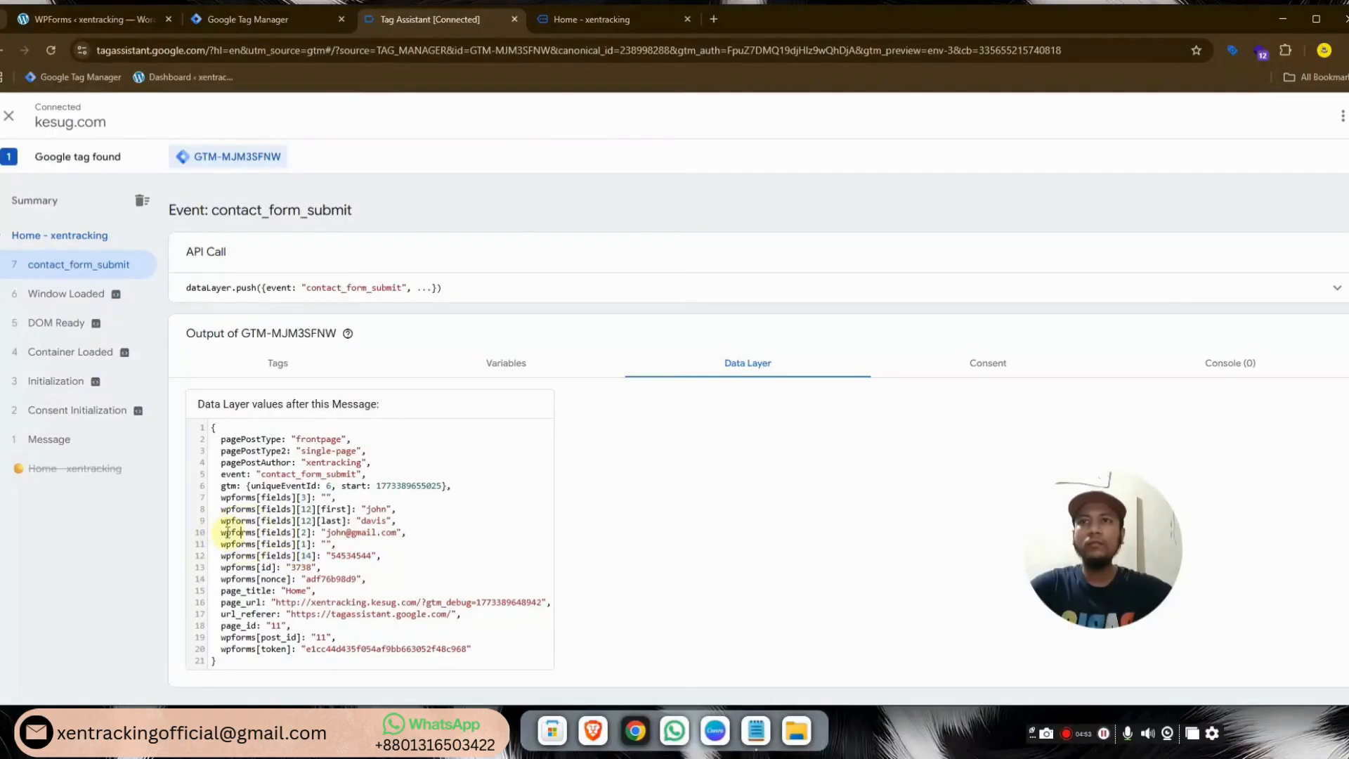
drag(250, 532, 320, 531)
key(ctrl+c)
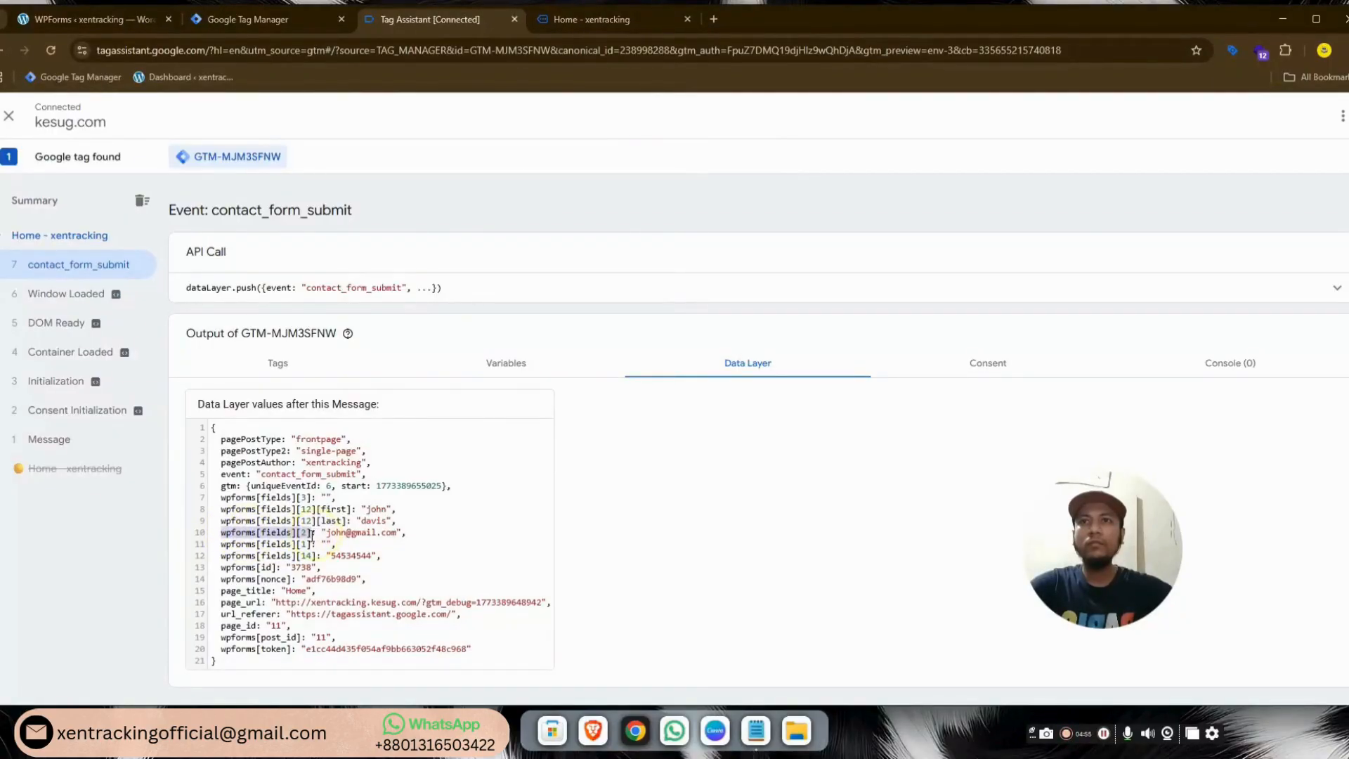
click(302, 19)
click(652, 322)
key(ctrl+v)
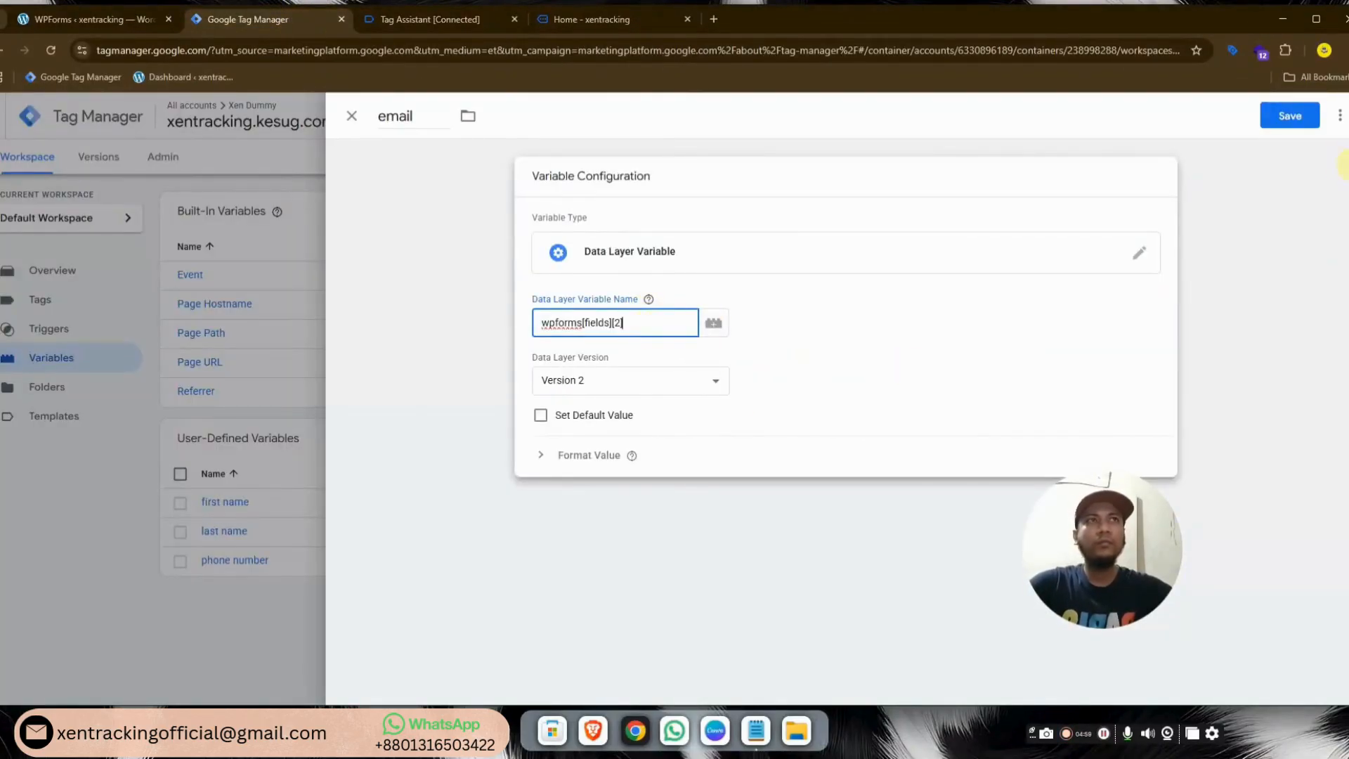
click(1304, 125)
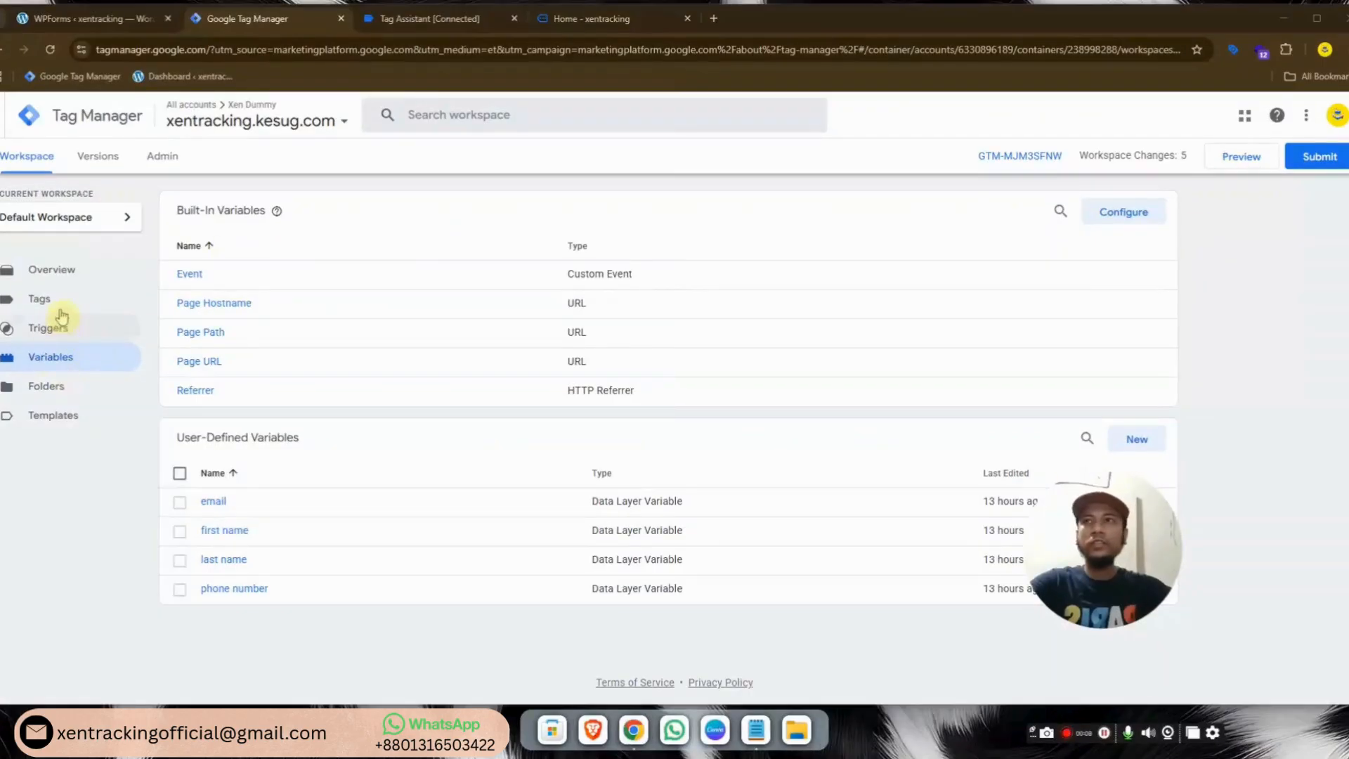
Start a new Custom HTML tag named 'GCLID catcher'
click(89, 303)
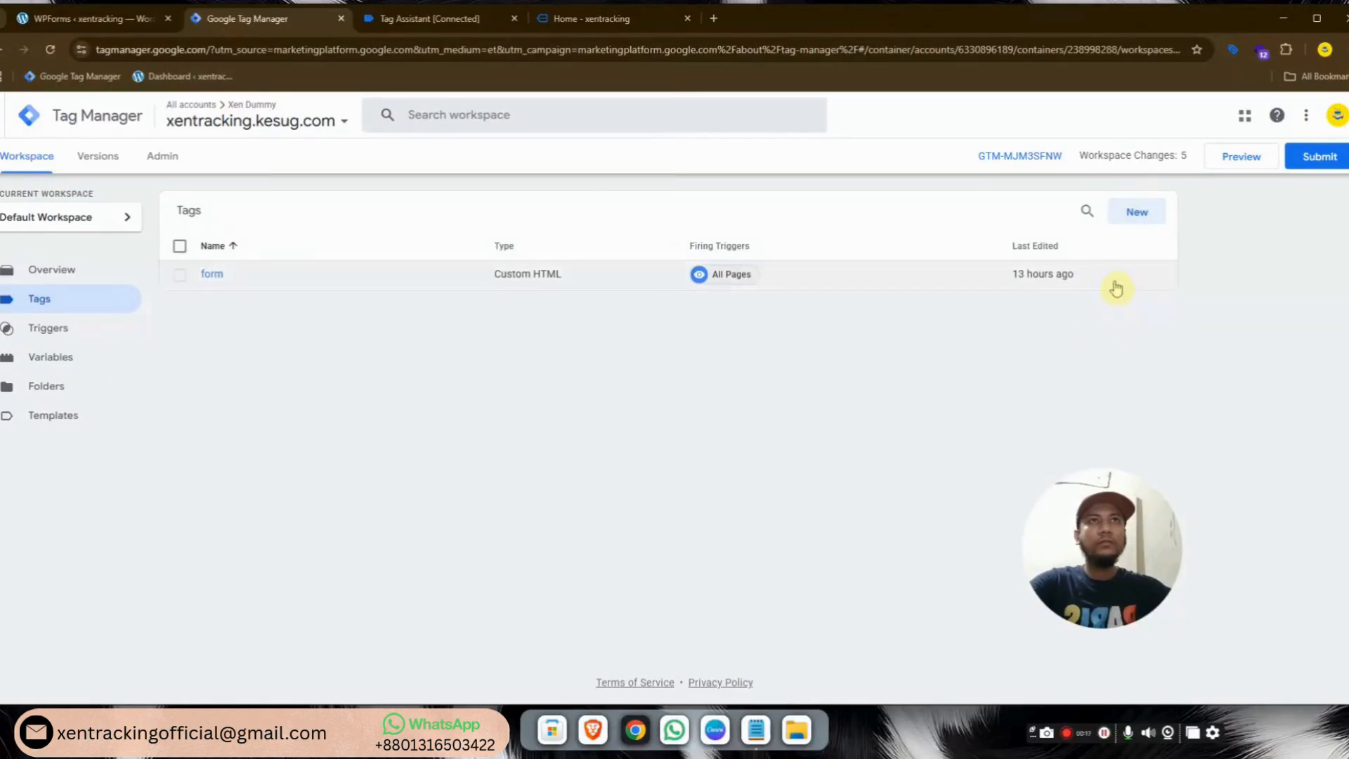
click(1129, 219)
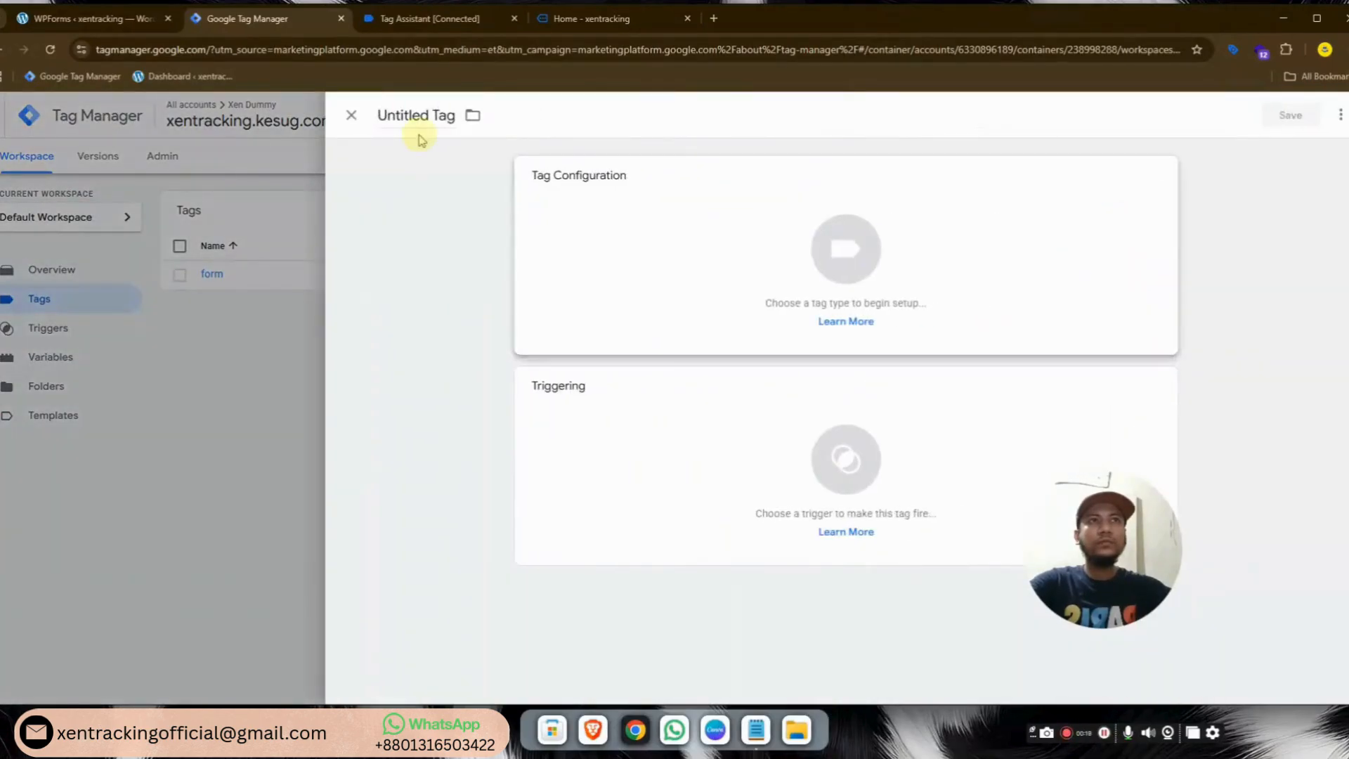
double_click(420, 115)
triple_click(420, 116)
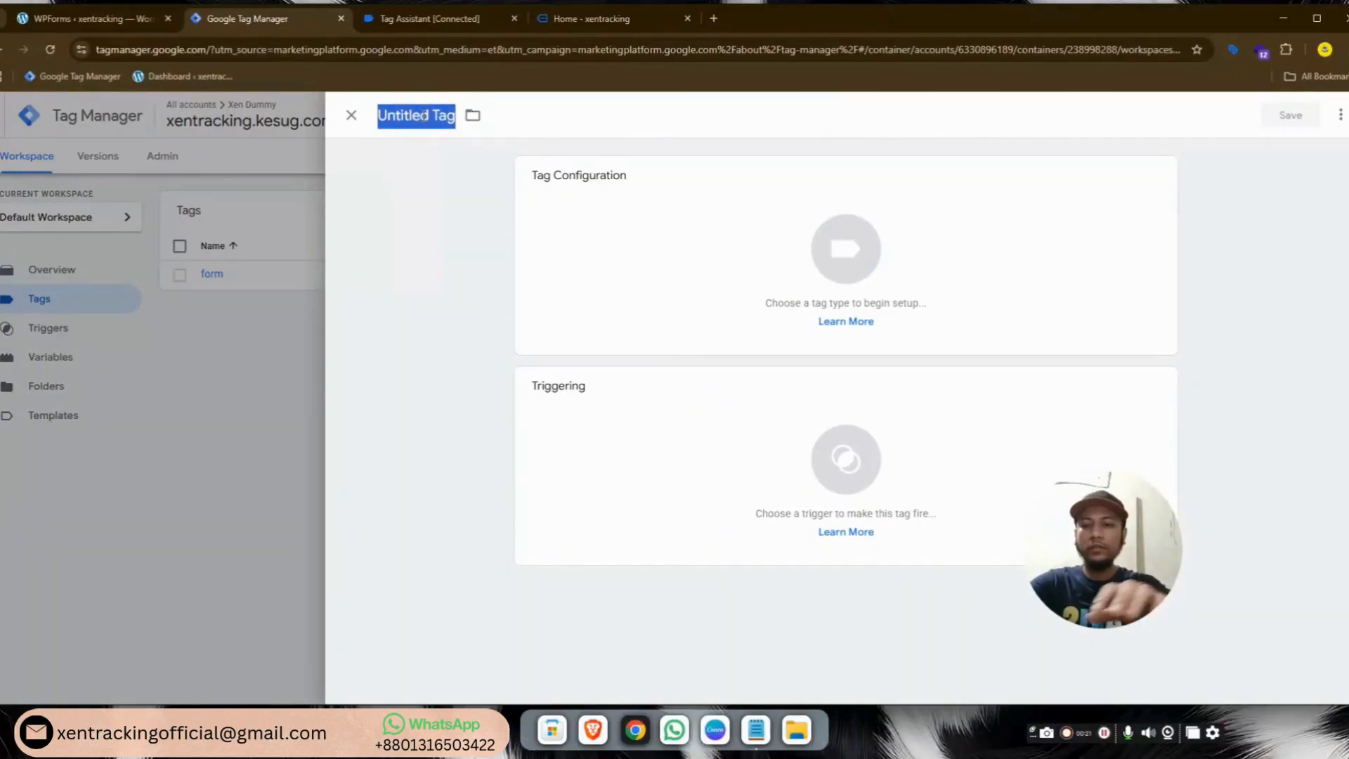
text(GCLID catcher)
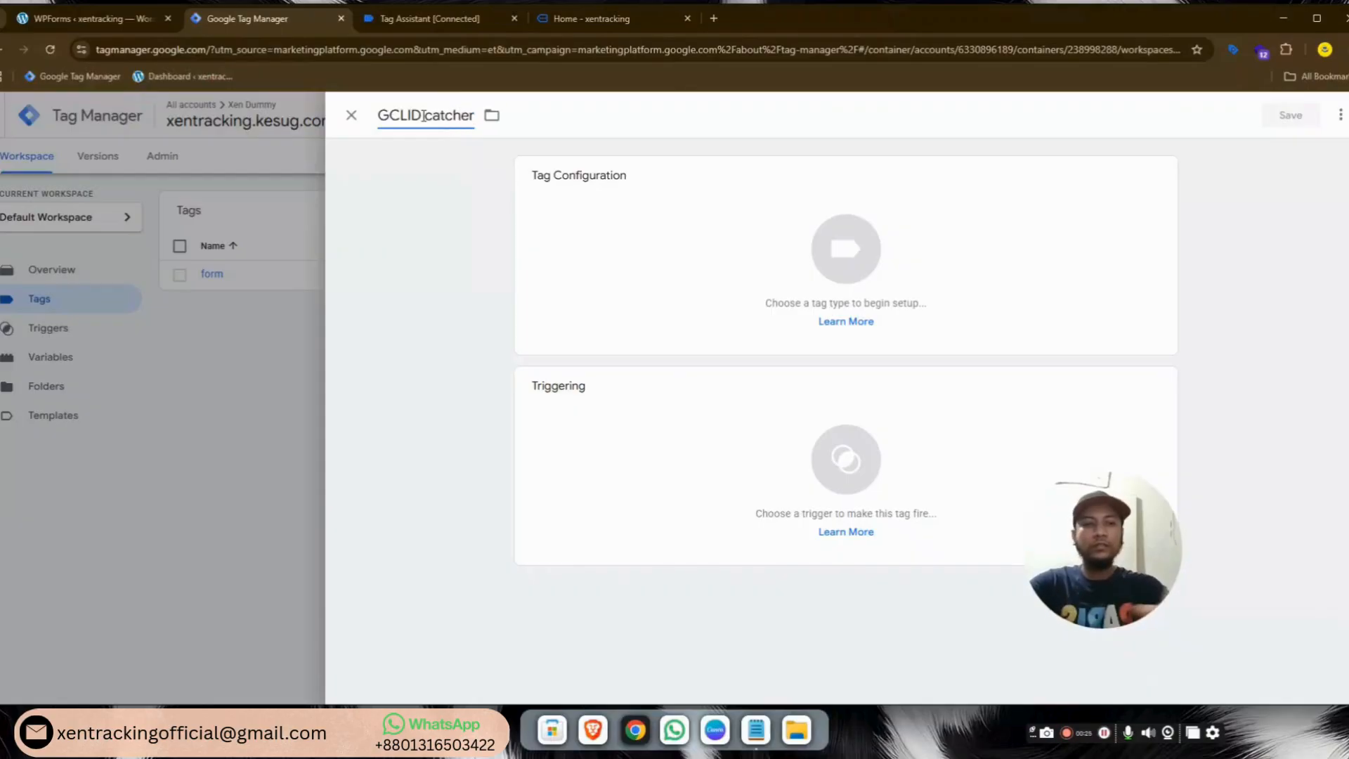
click(846, 265)
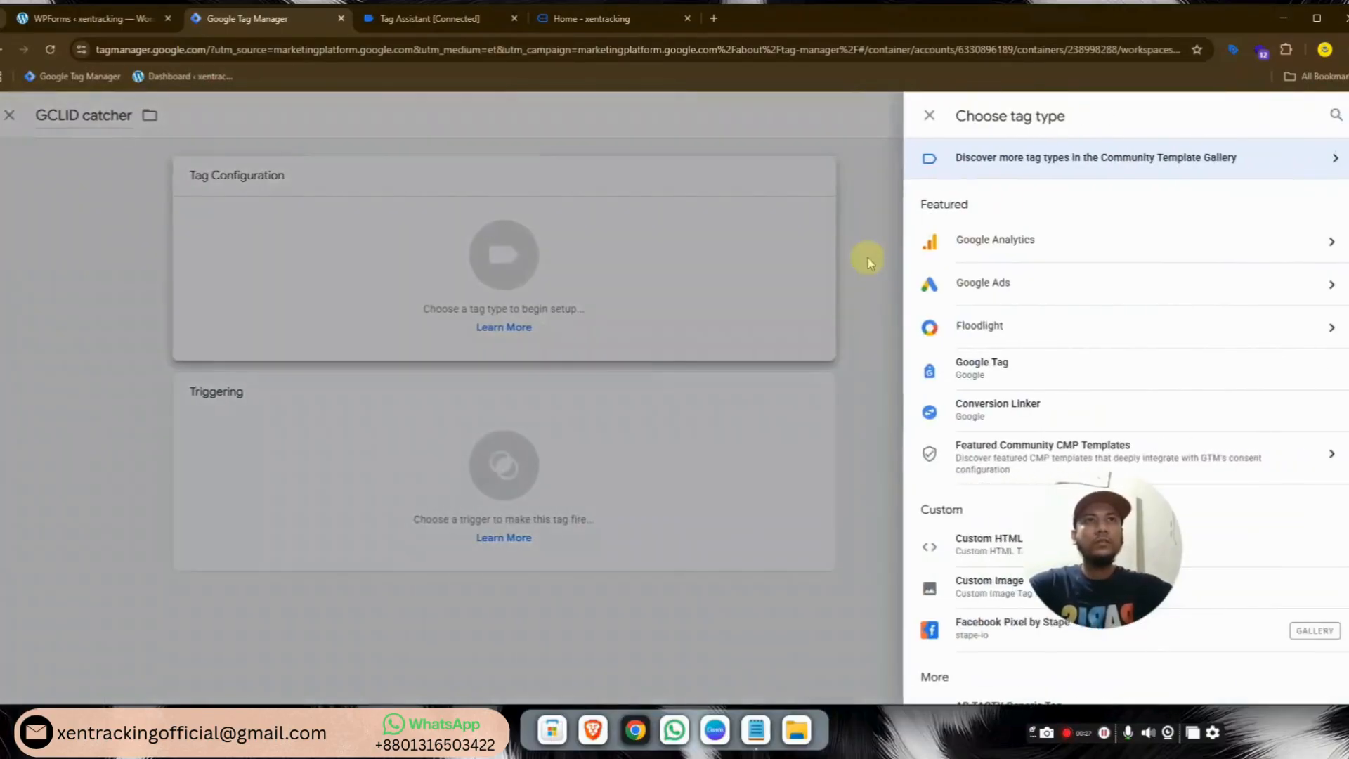
click(941, 546)
Paste the click-ID script from Notepad, fire the tag on All Pages, and save it
click(758, 738)
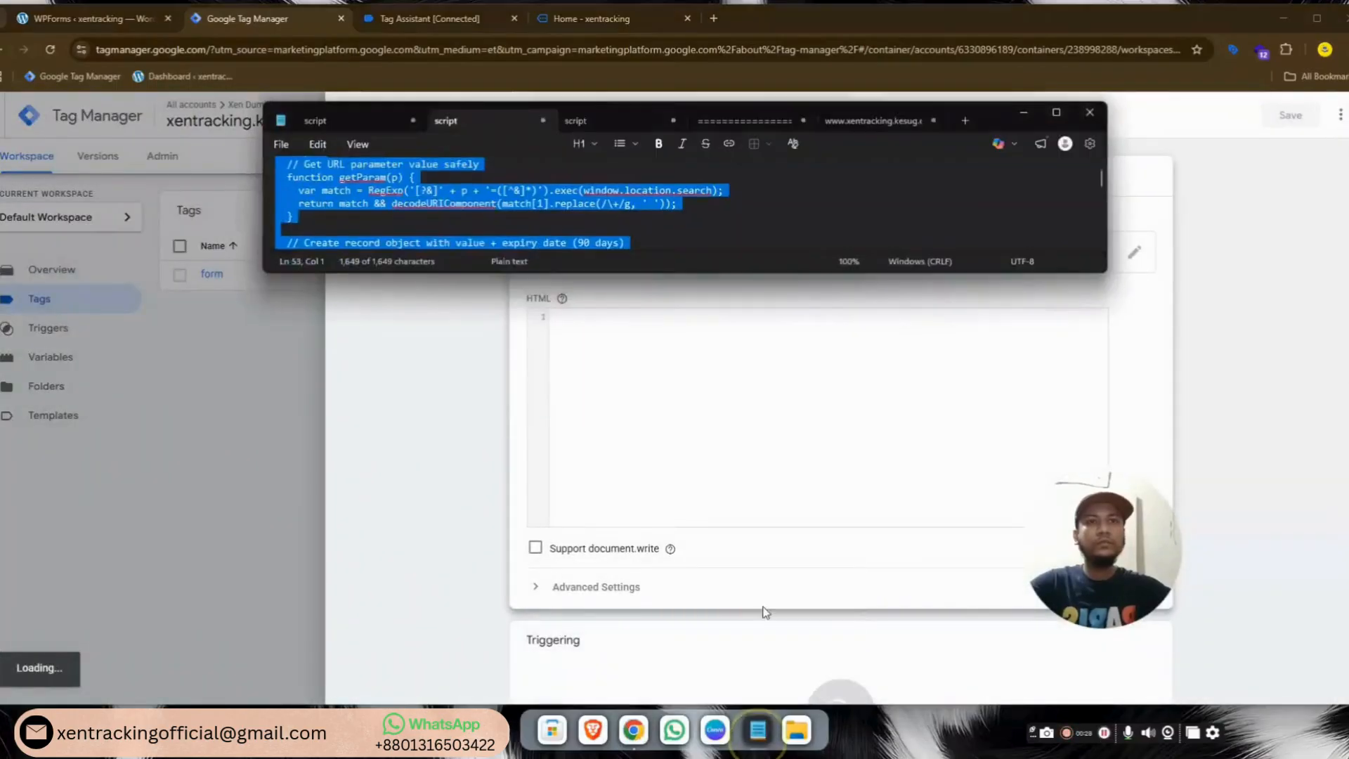
click(674, 376)
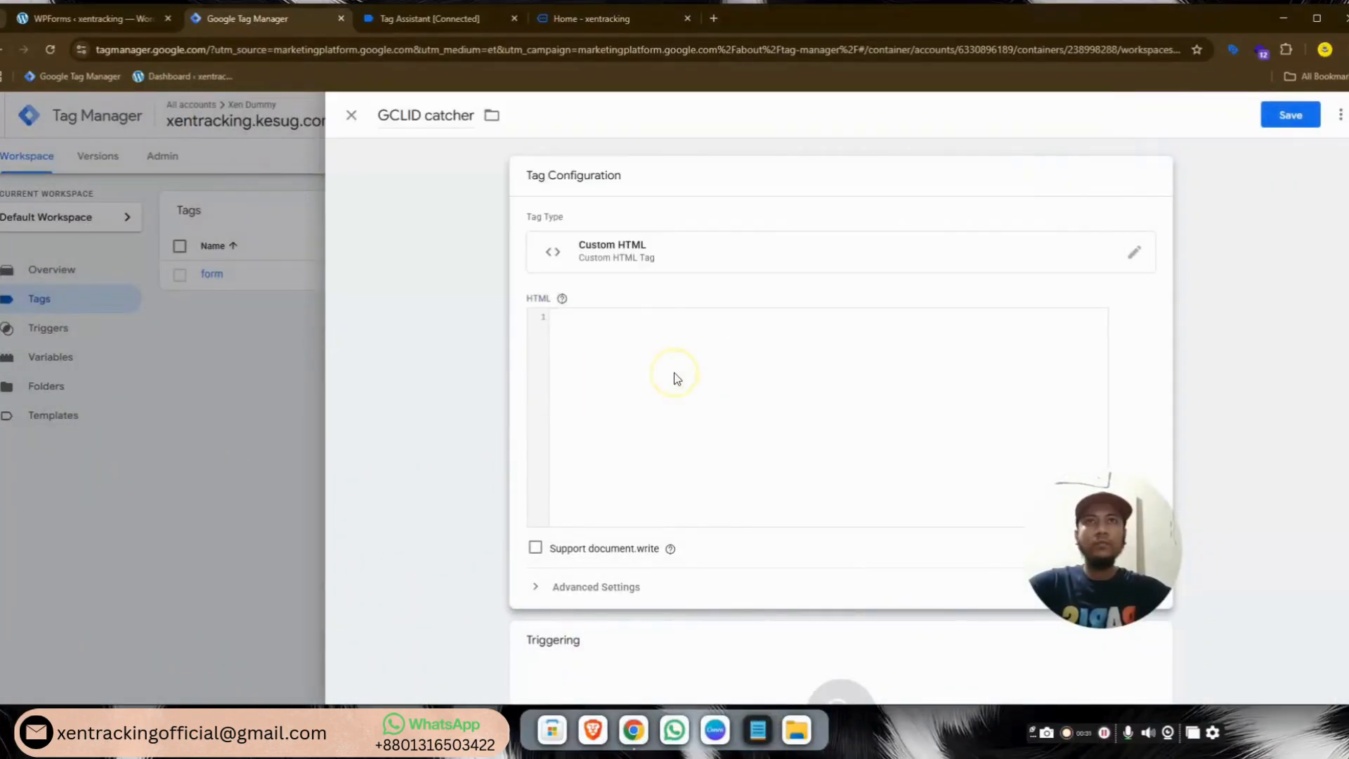
key(ctrl+v)
scroll(779, 467, down, 2)
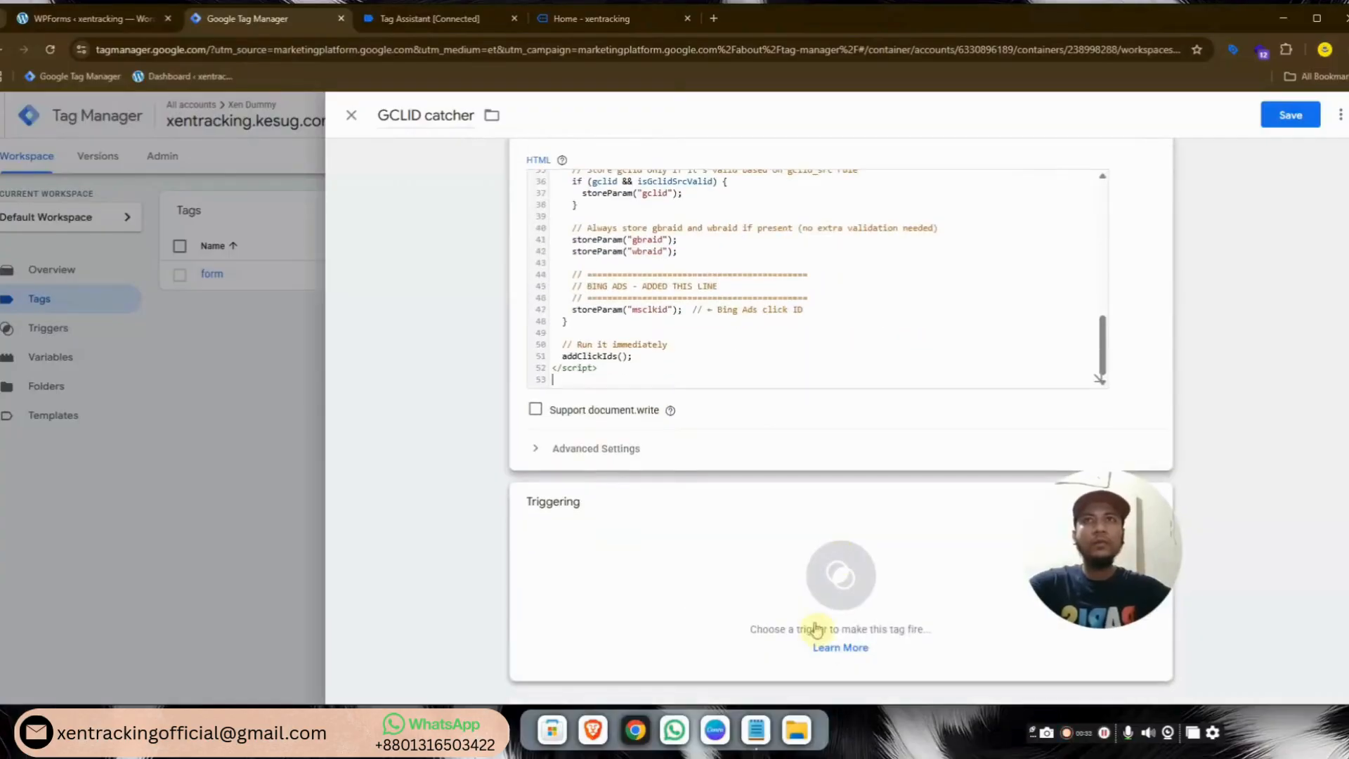
click(836, 576)
click(593, 184)
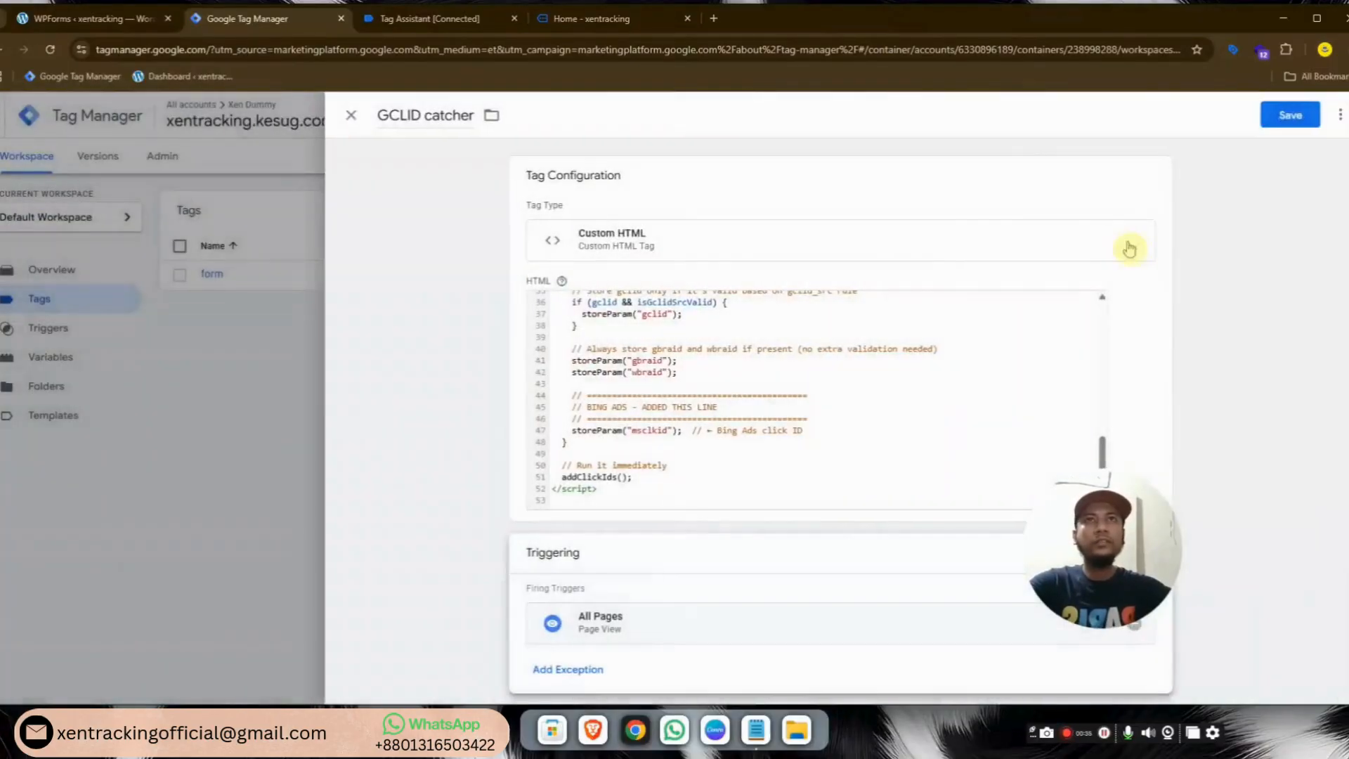
click(1284, 120)
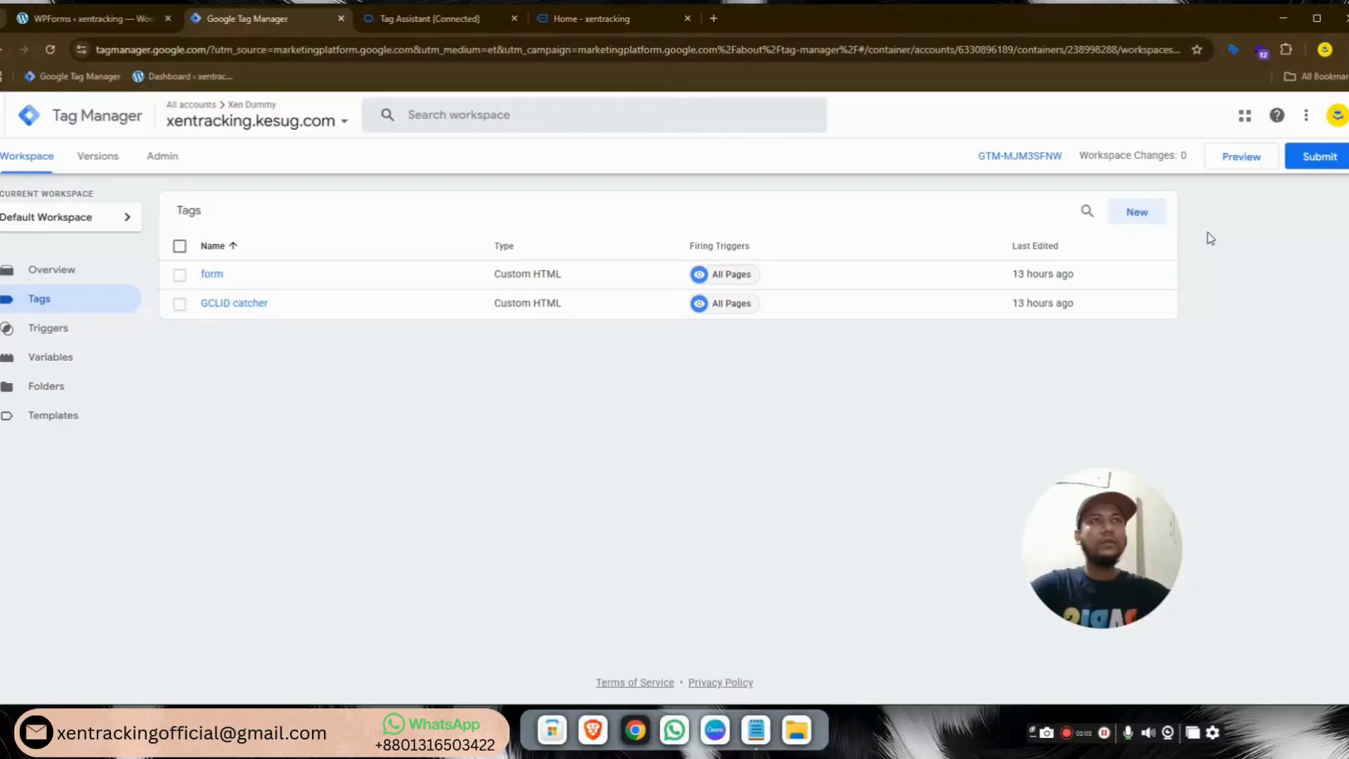
Load xentracking.kesug.com/?gclid=test4000 in a new Incognito window, past the insecure-connection warning
click(1343, 49)
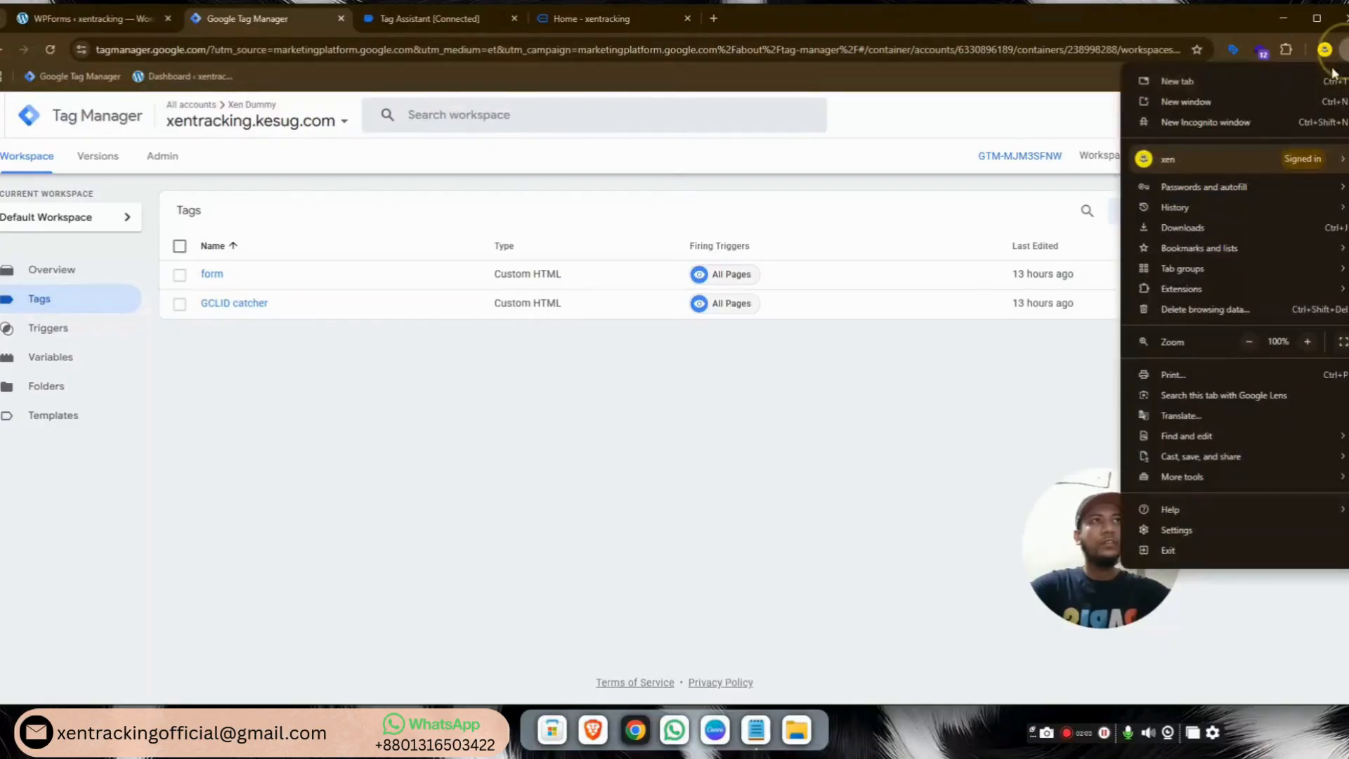
click(1243, 114)
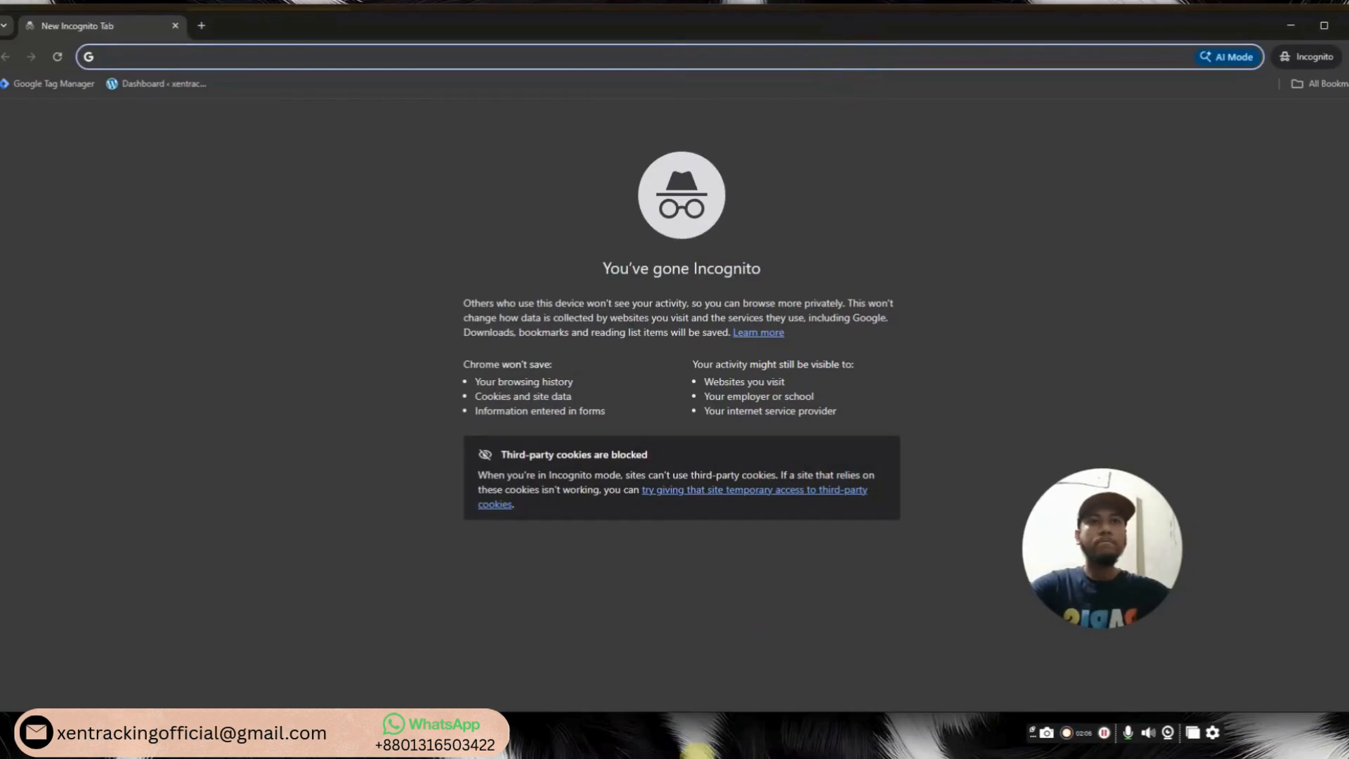
click(757, 730)
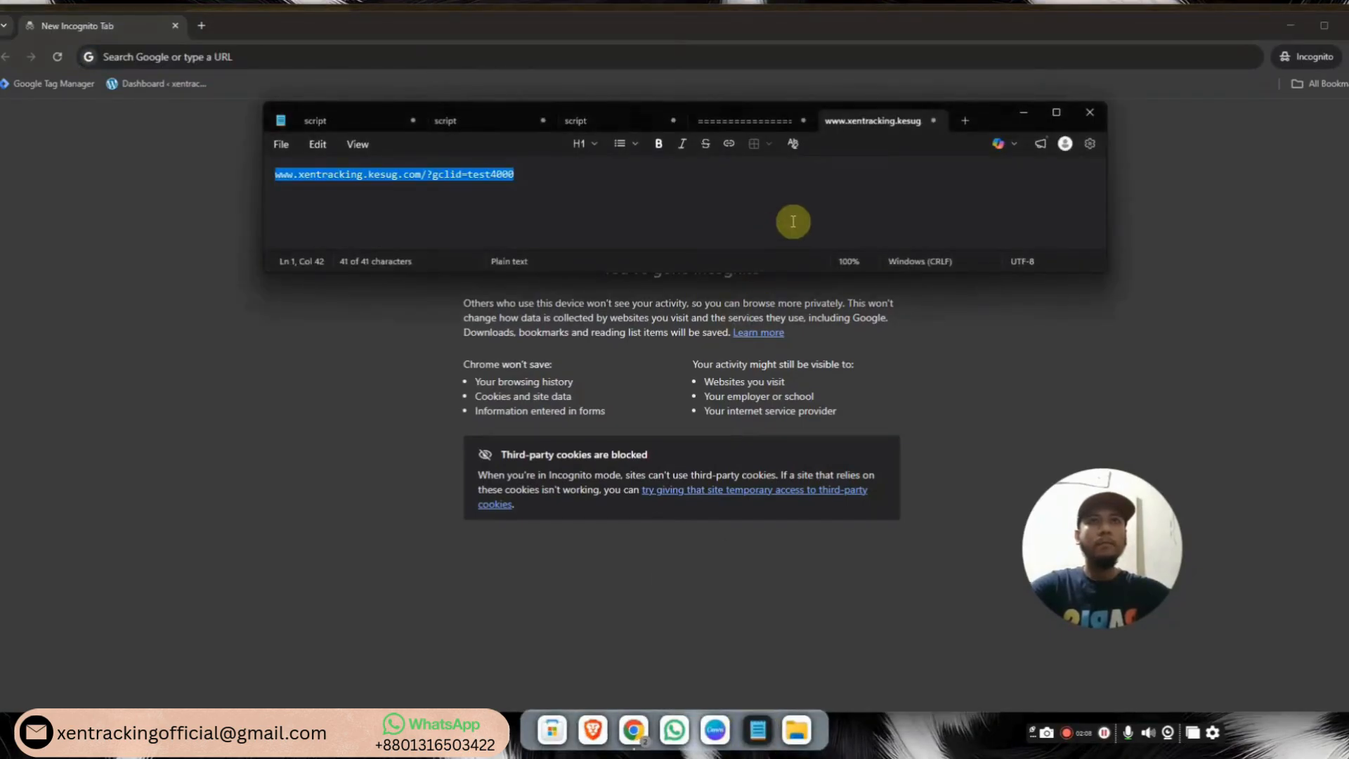
click(996, 347)
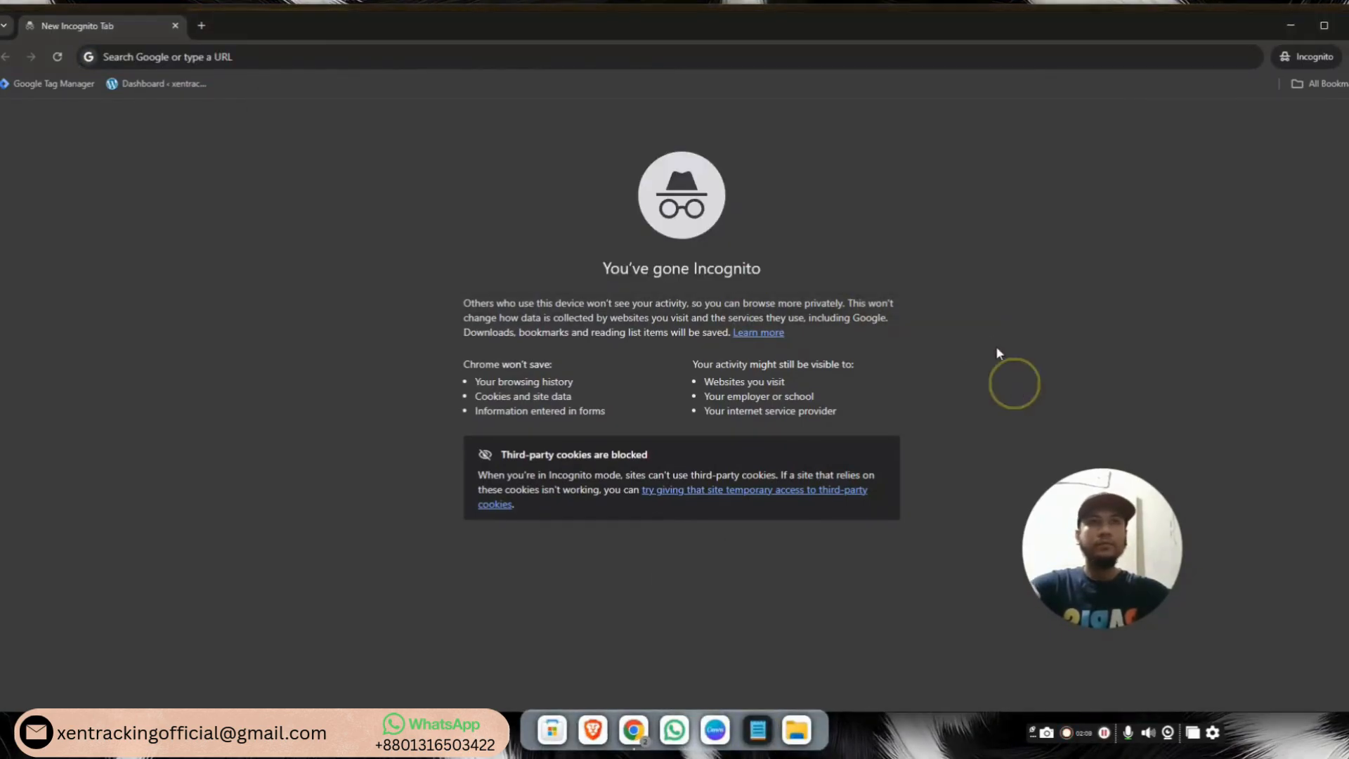
click(568, 53)
text(xentracking.kesug.com/?gclid=test4000)
key(Return)
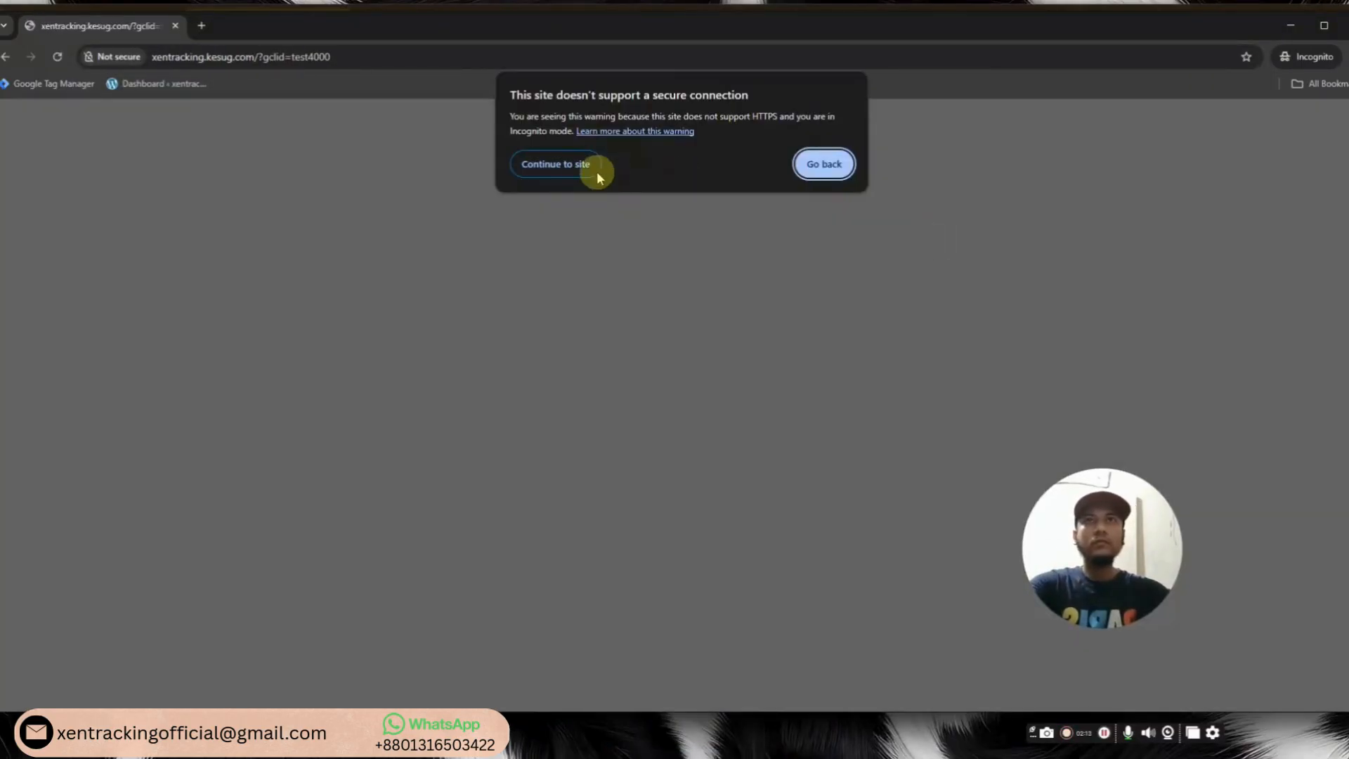
click(592, 169)
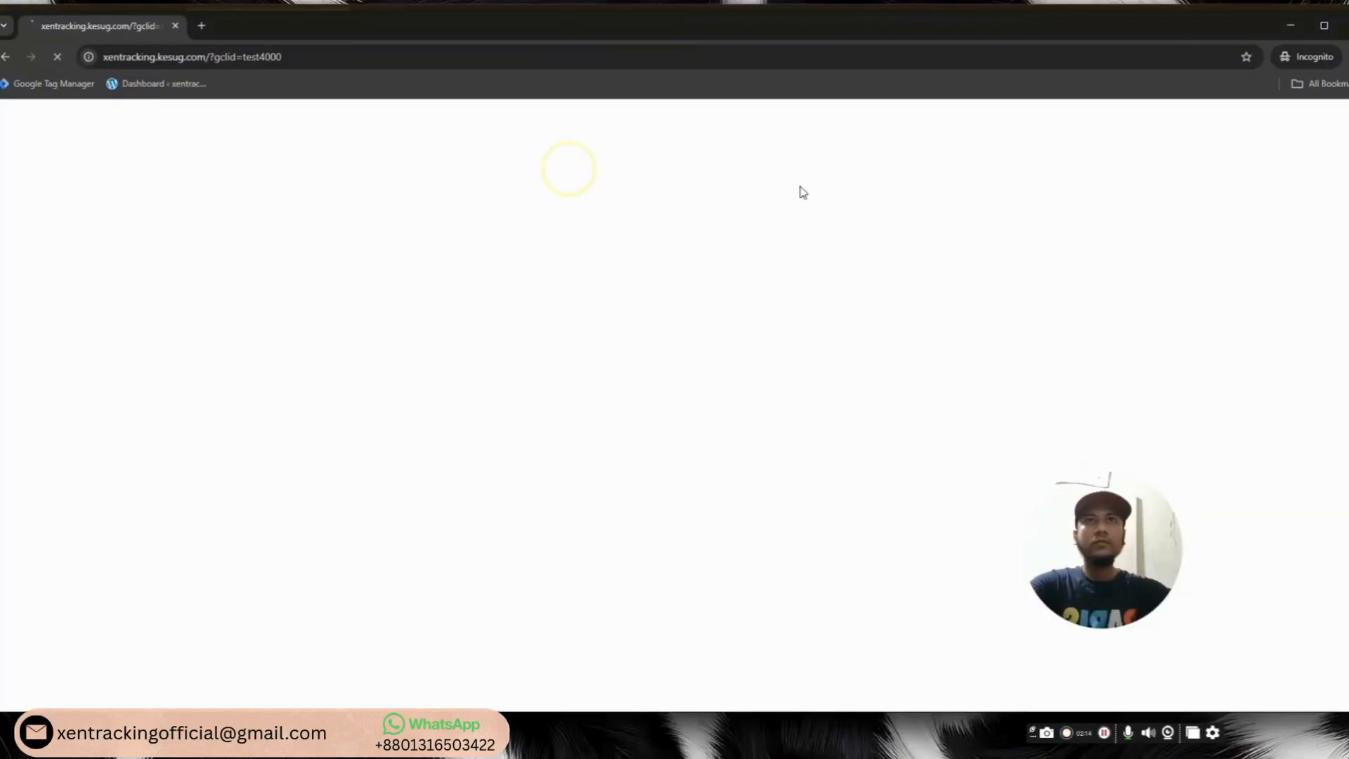
Confirm in DevTools local storage that gclid holds test4000 with an expiry date
key(F12)
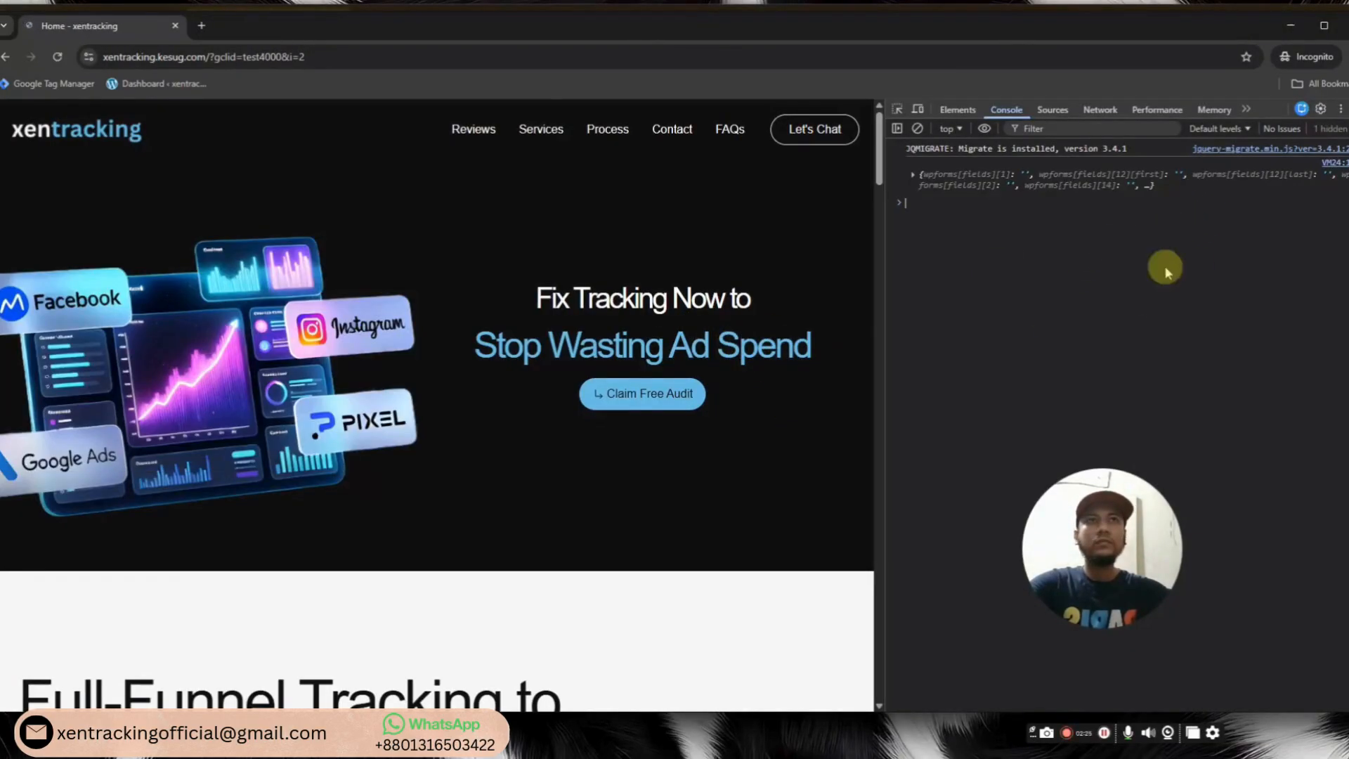
click(1245, 109)
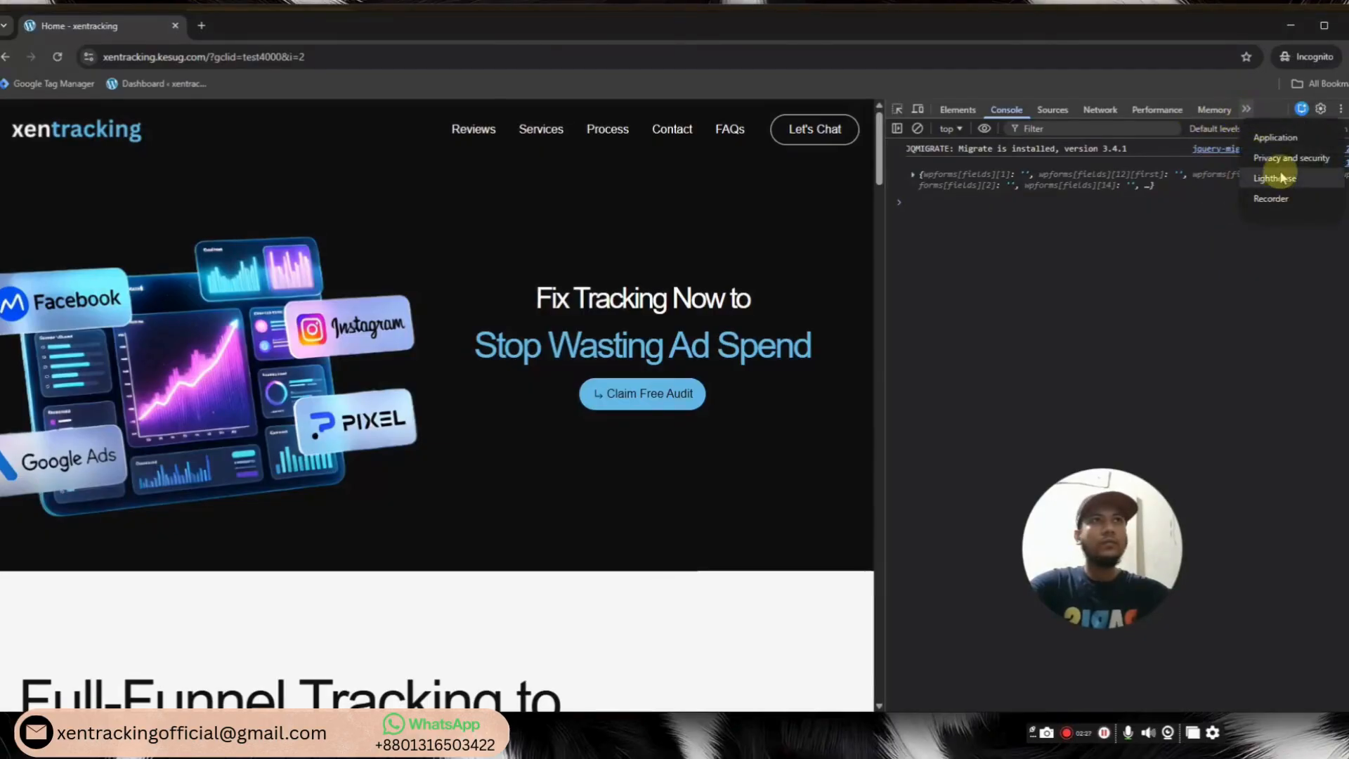
click(1275, 139)
click(950, 234)
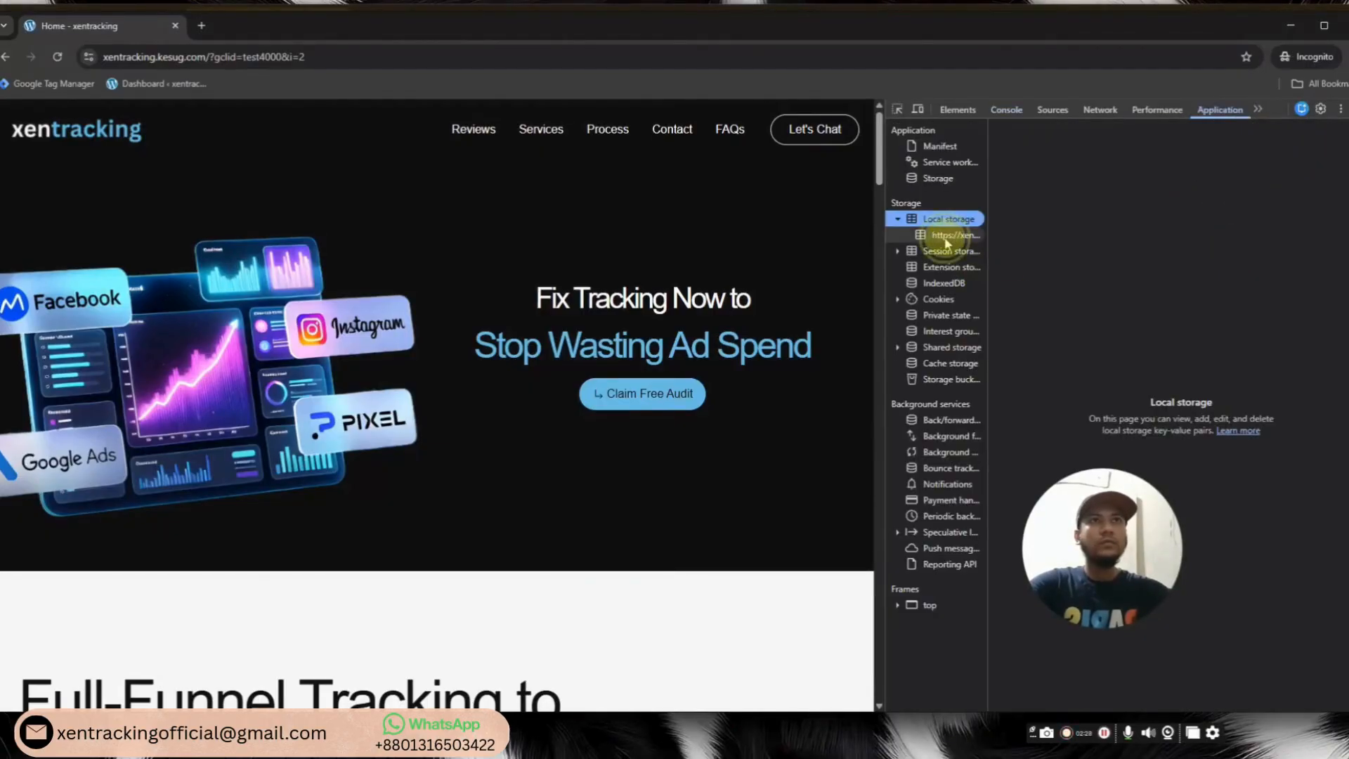
click(1033, 218)
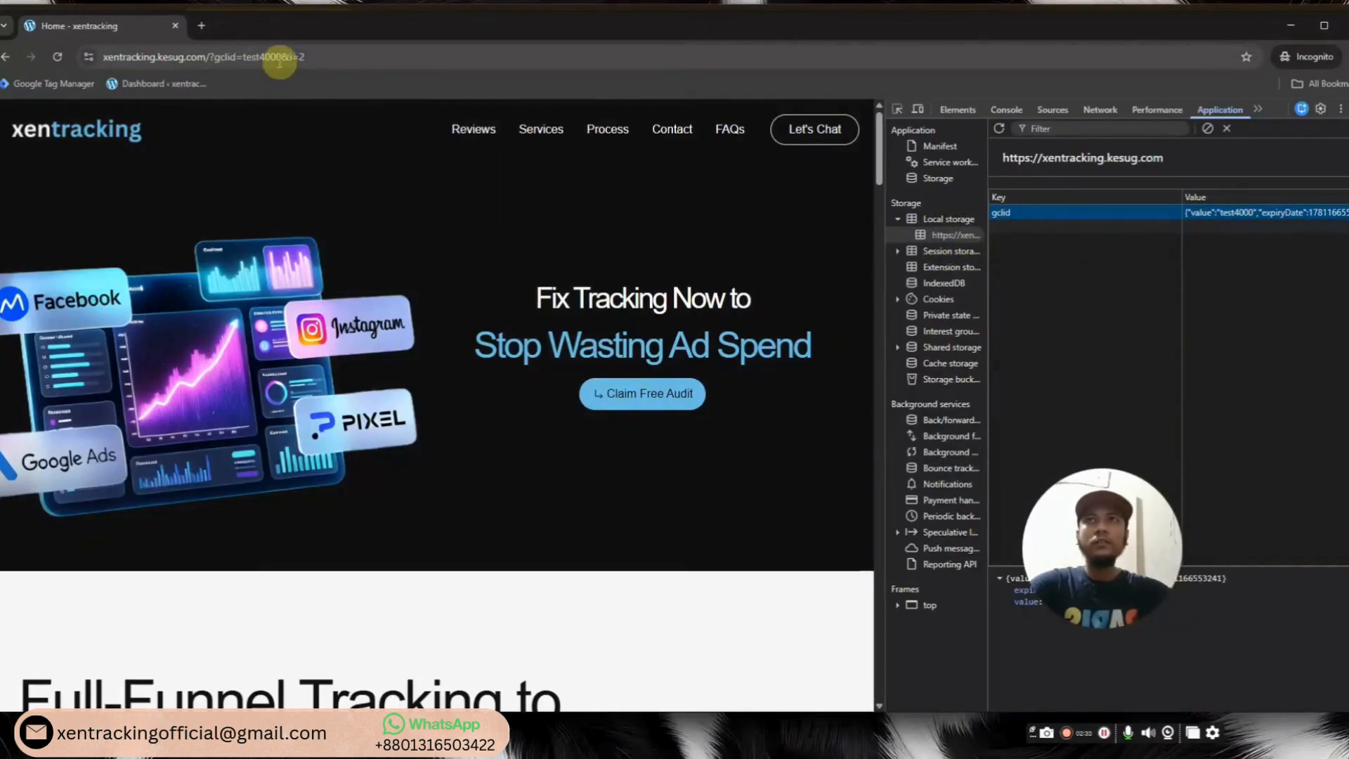
drag(1181, 316, 1045, 332)
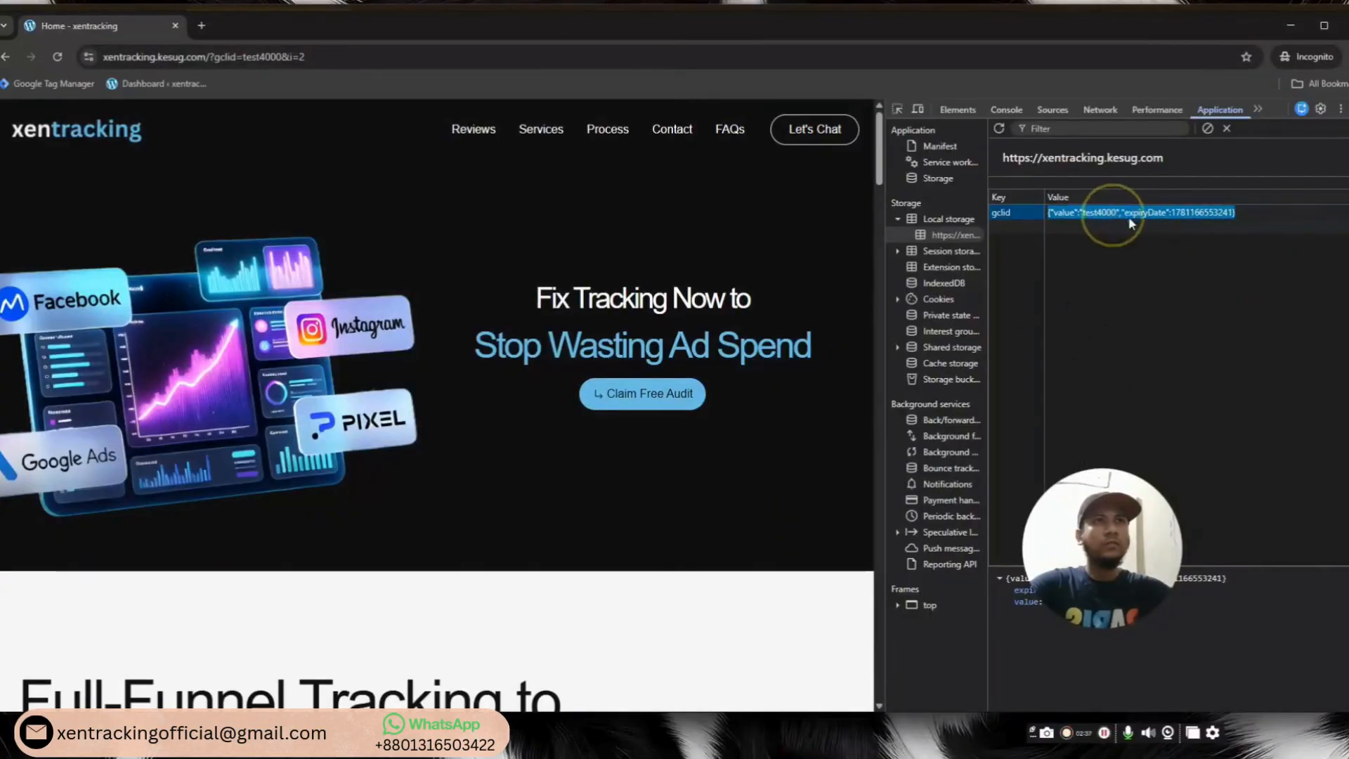
double_click(1199, 214)
triple_click(1199, 214)
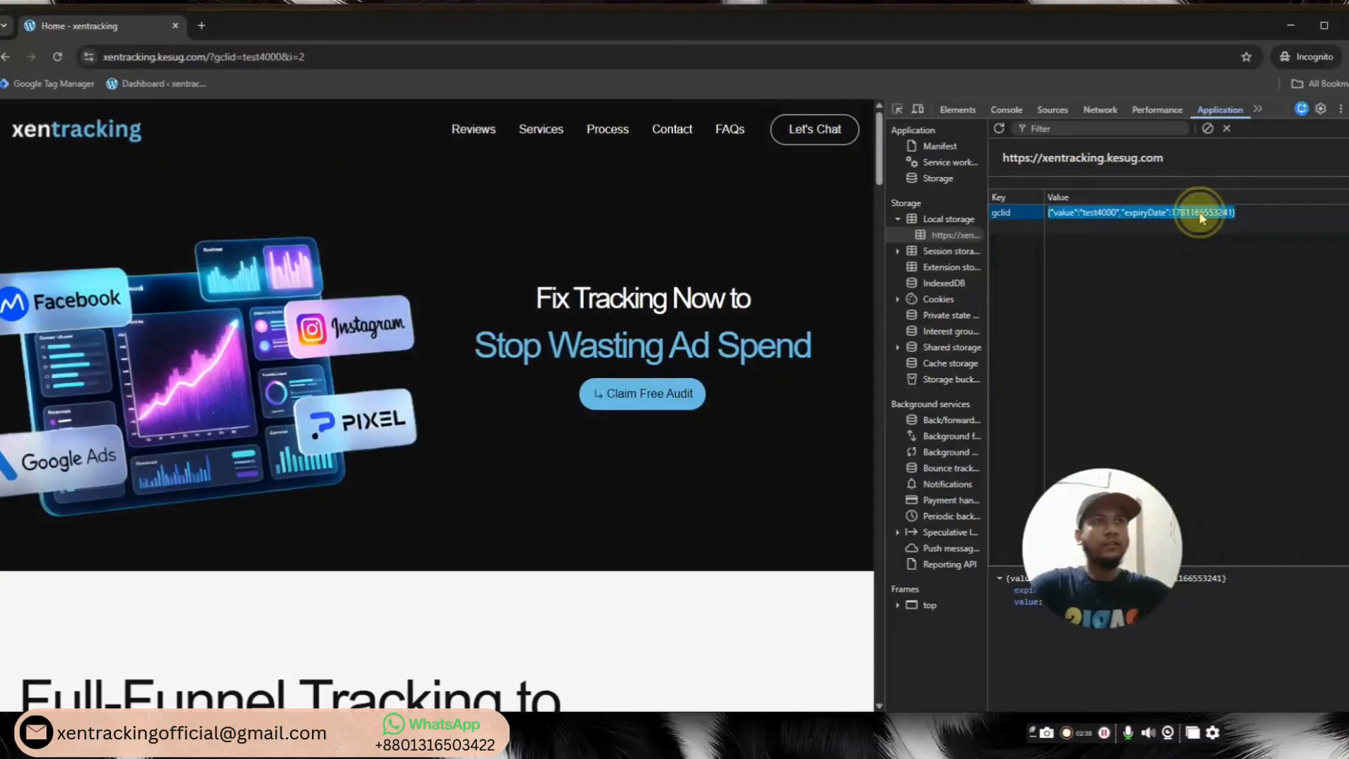
click(1211, 333)
click(1348, 108)
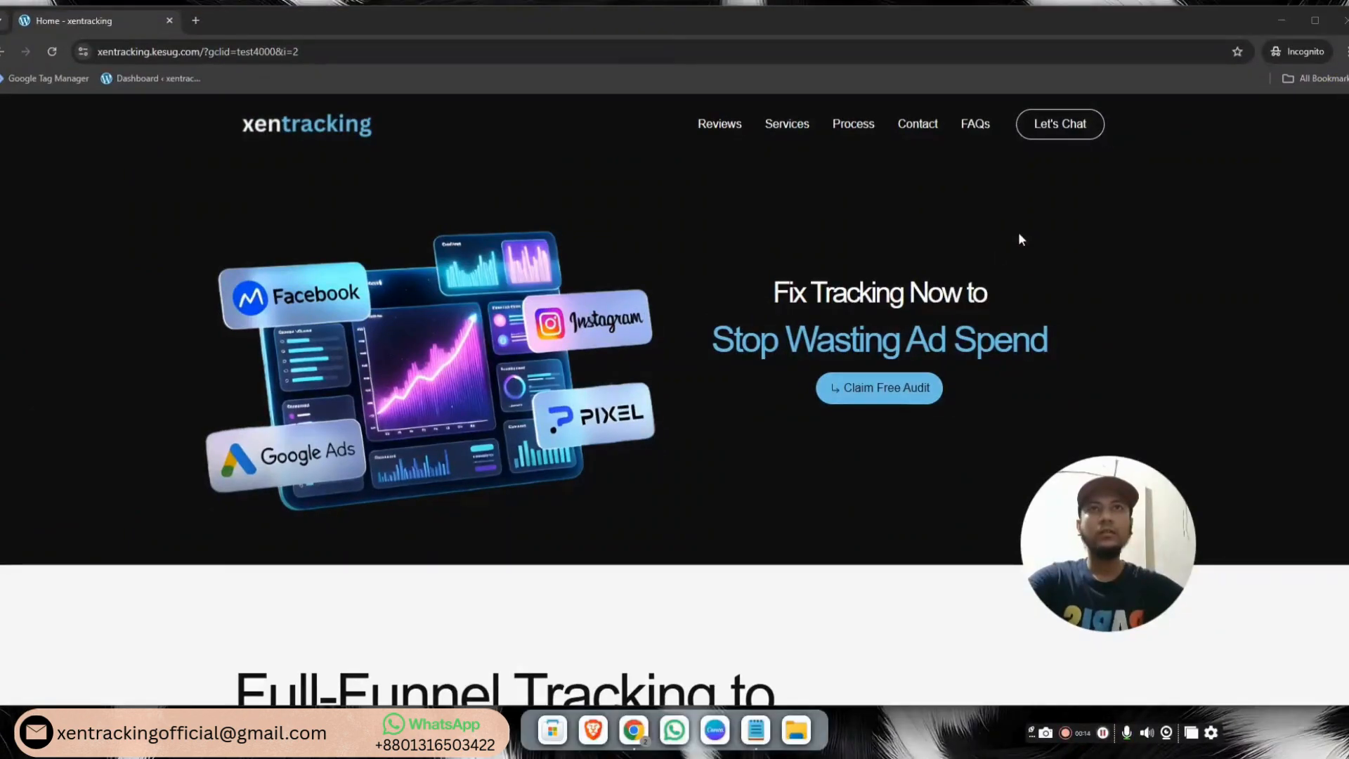
Create a new Custom HTML tag named 'form data sender' in Tag Manager
click(1344, 21)
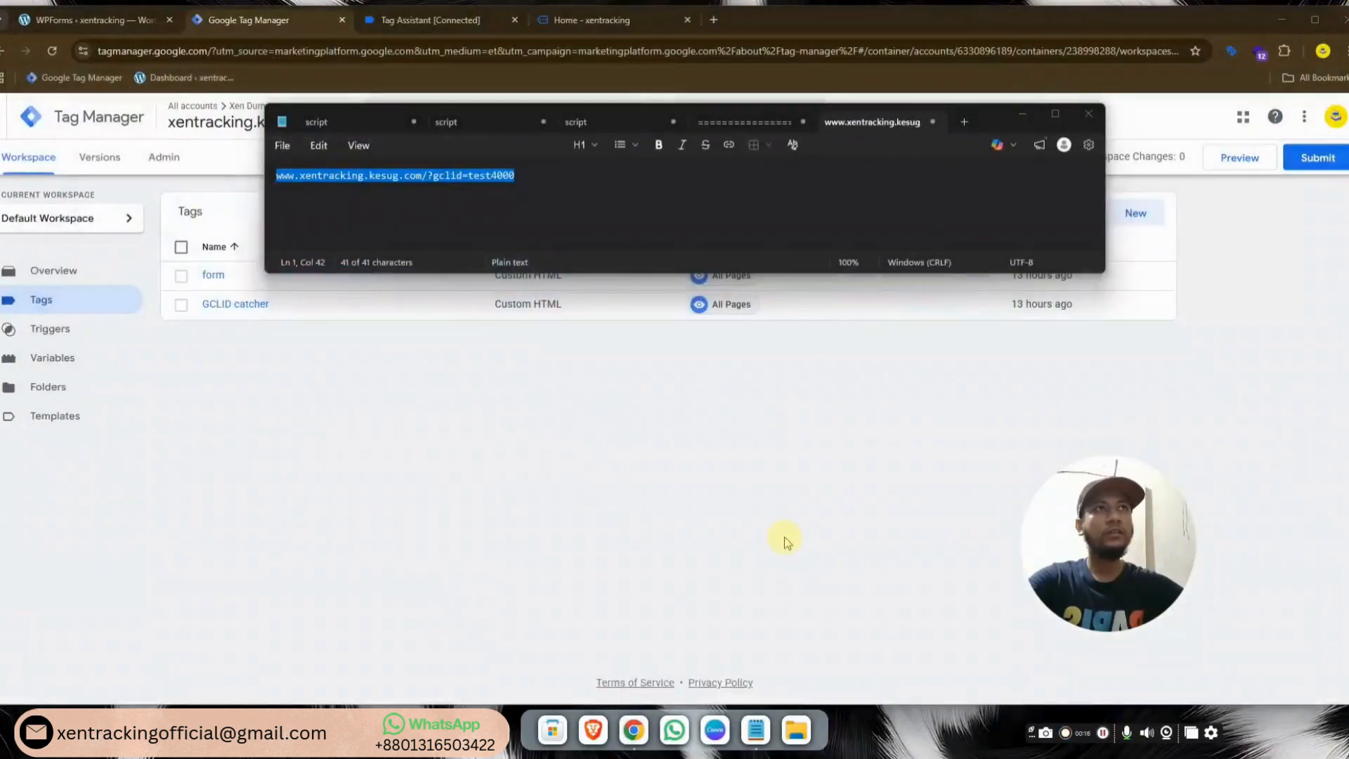
click(187, 658)
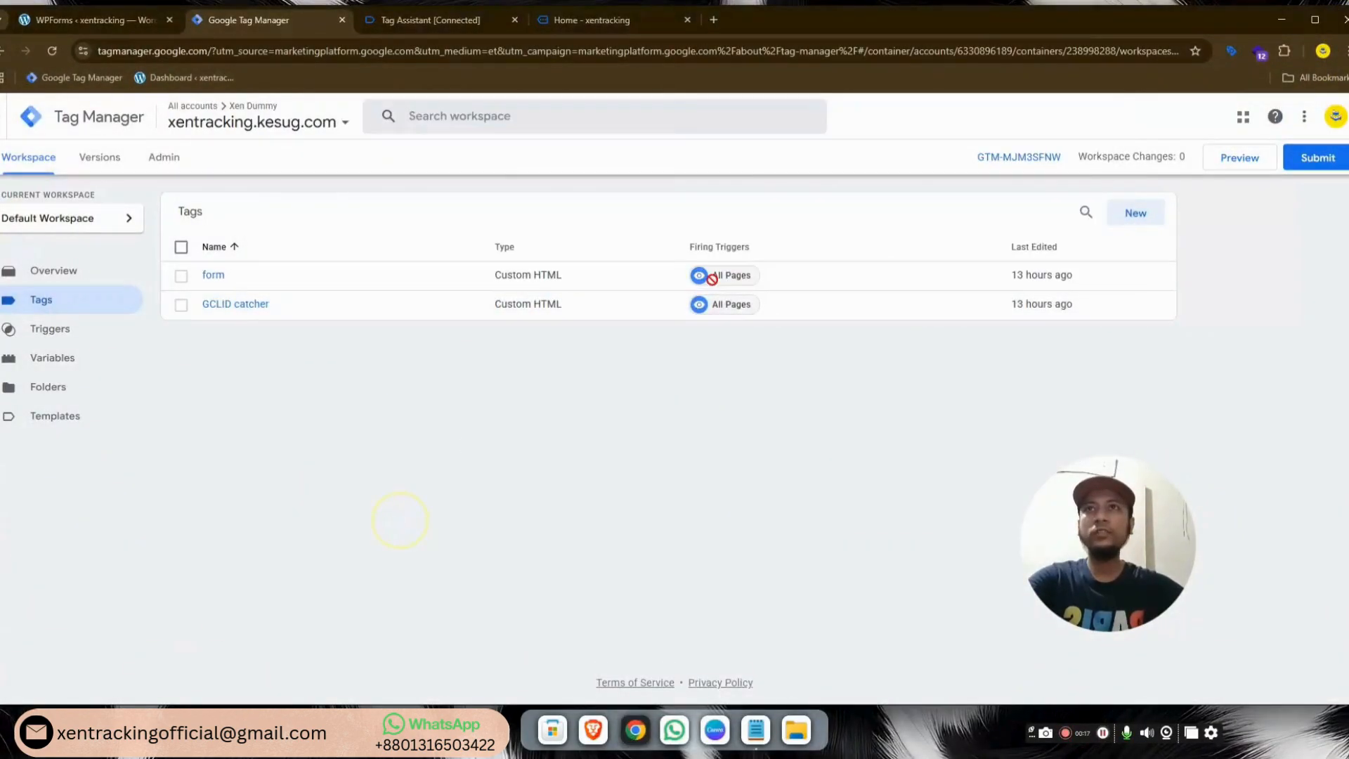
click(1146, 219)
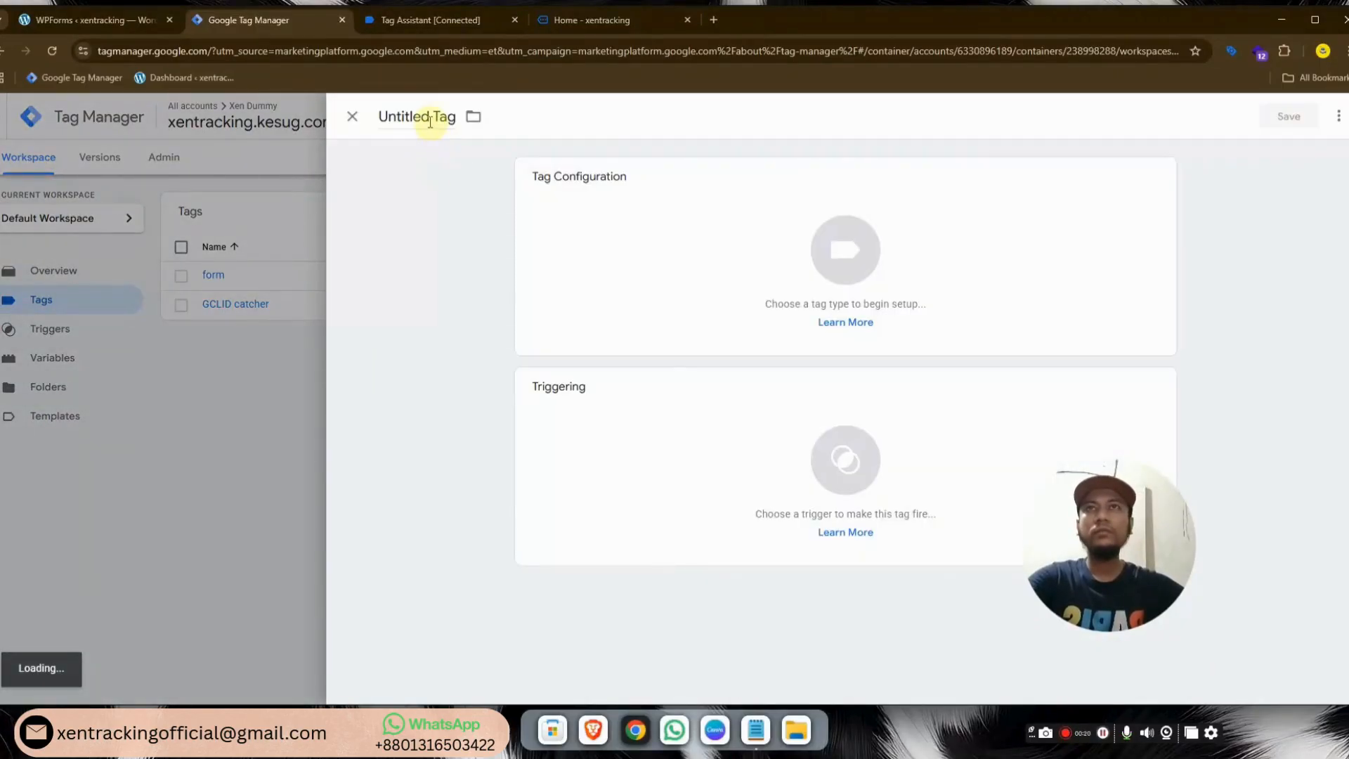
click(430, 118)
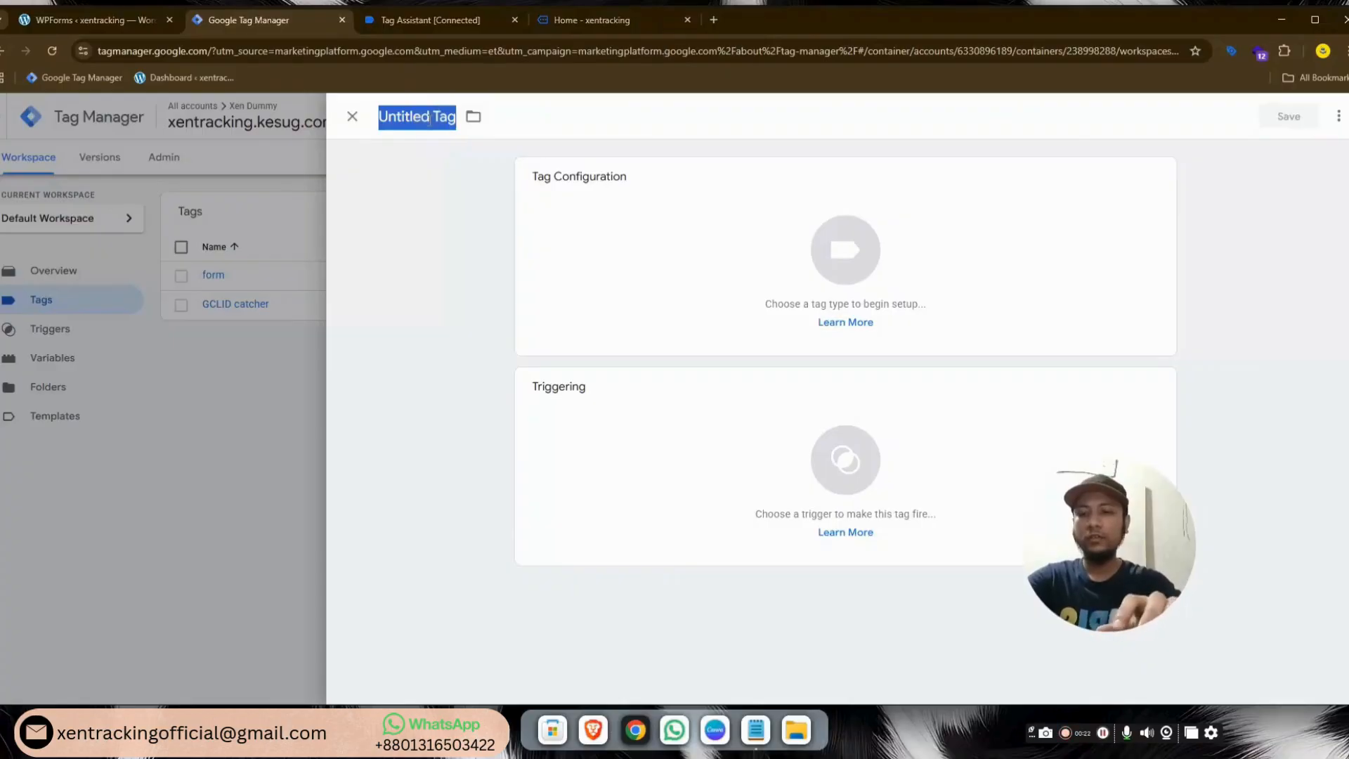
text(form data sen)
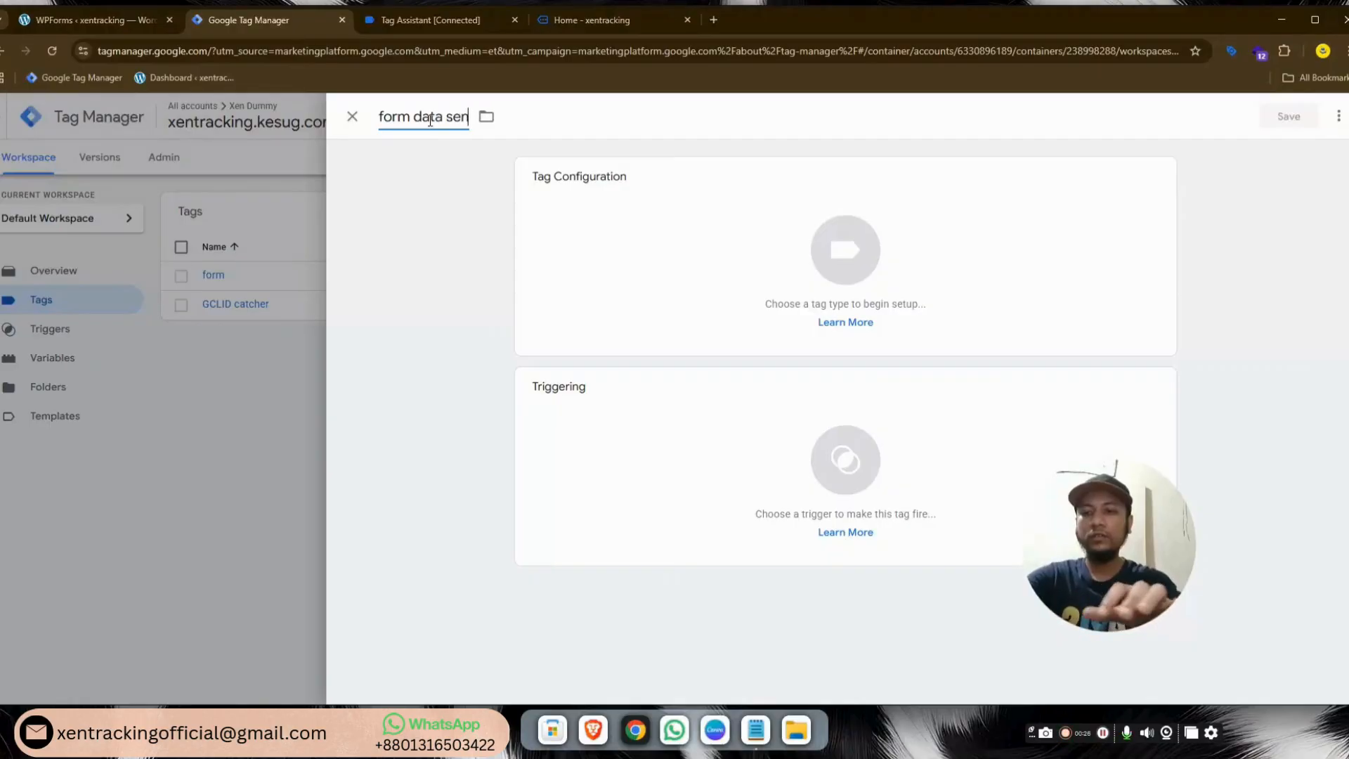
text(der)
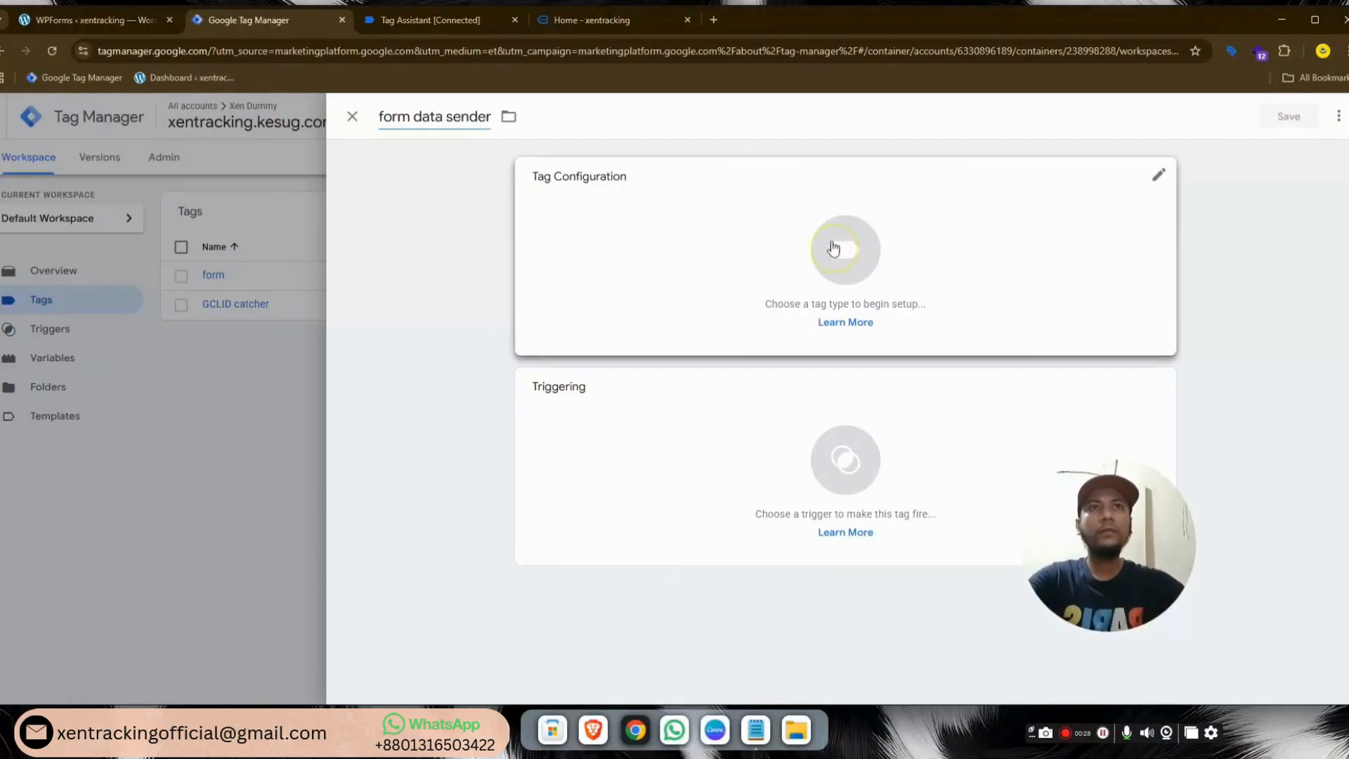
click(843, 249)
click(980, 551)
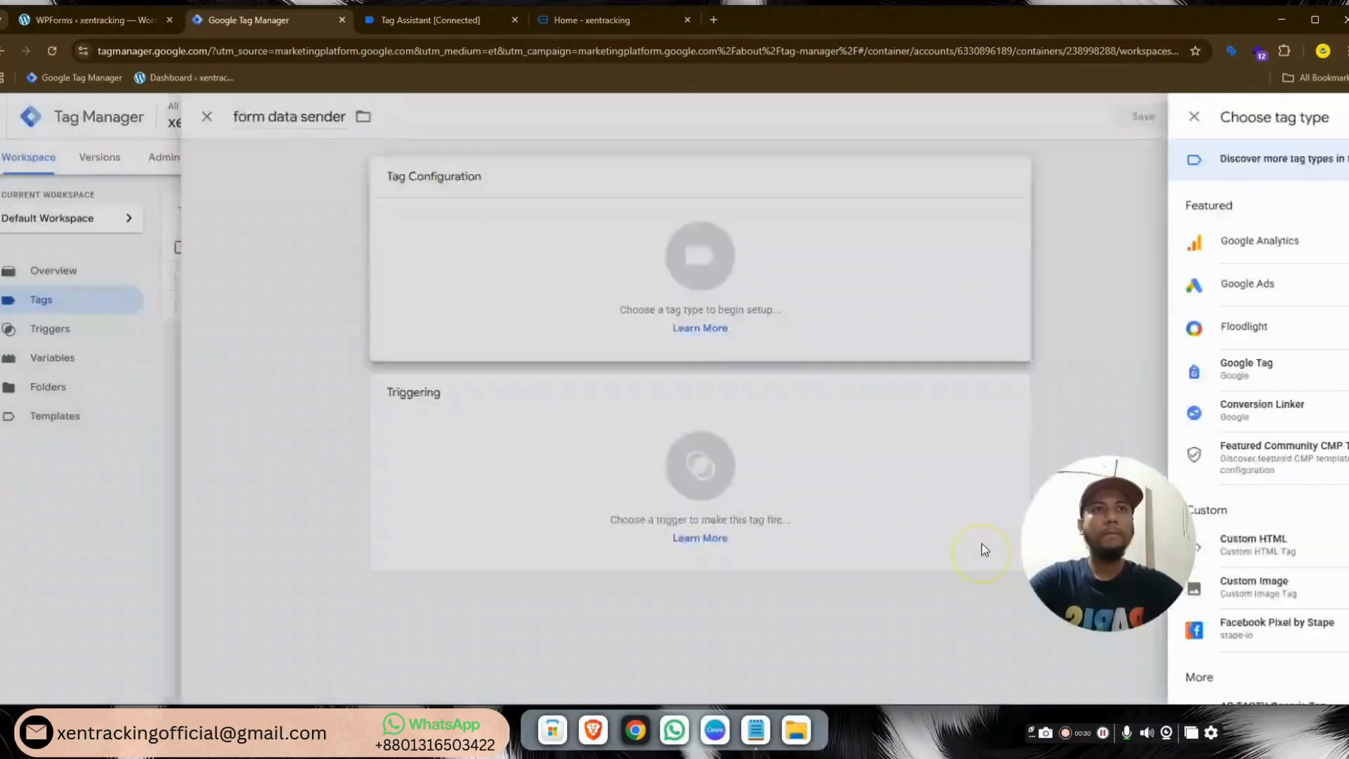
Paste the 217-line form-sending script from Notepad into the tag's HTML field
click(756, 731)
click(597, 127)
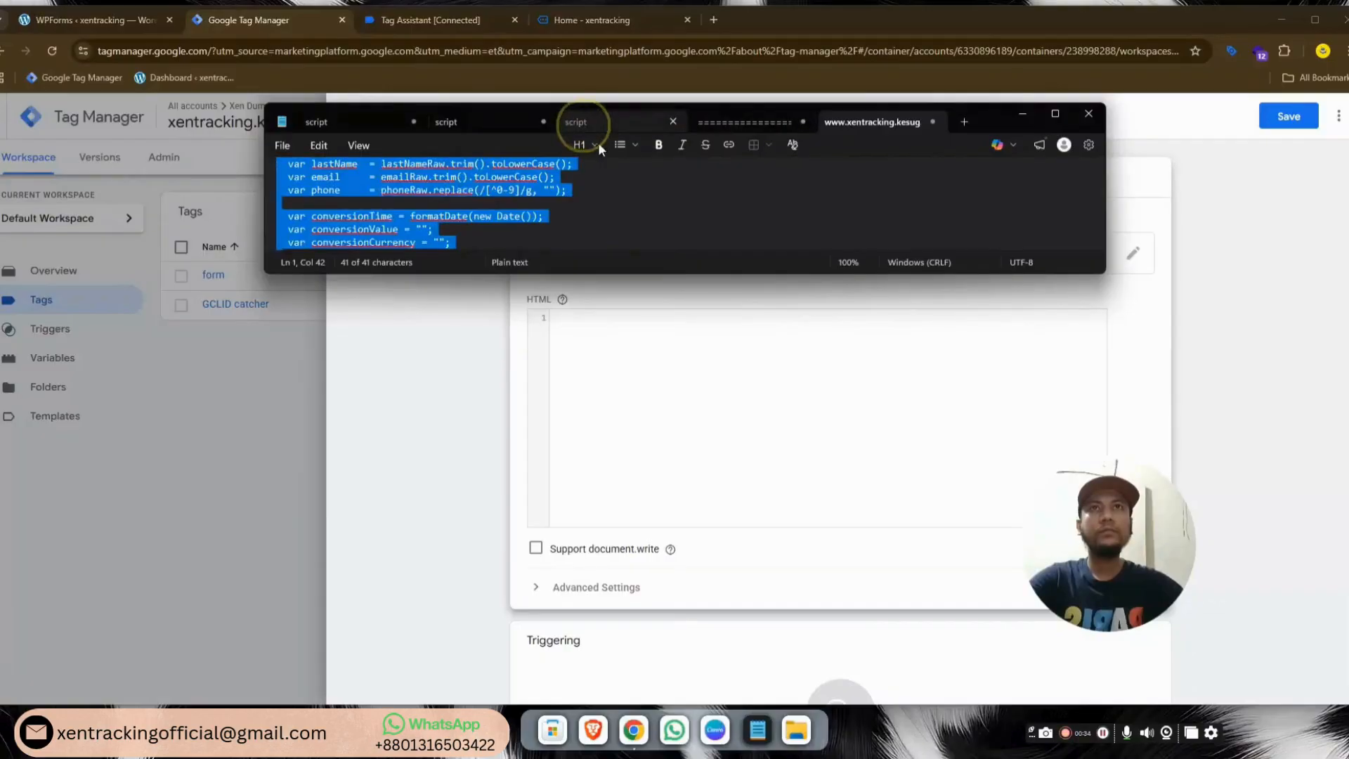
click(700, 373)
key(ctrl+v)
scroll(792, 394, down, 2)
click(842, 587)
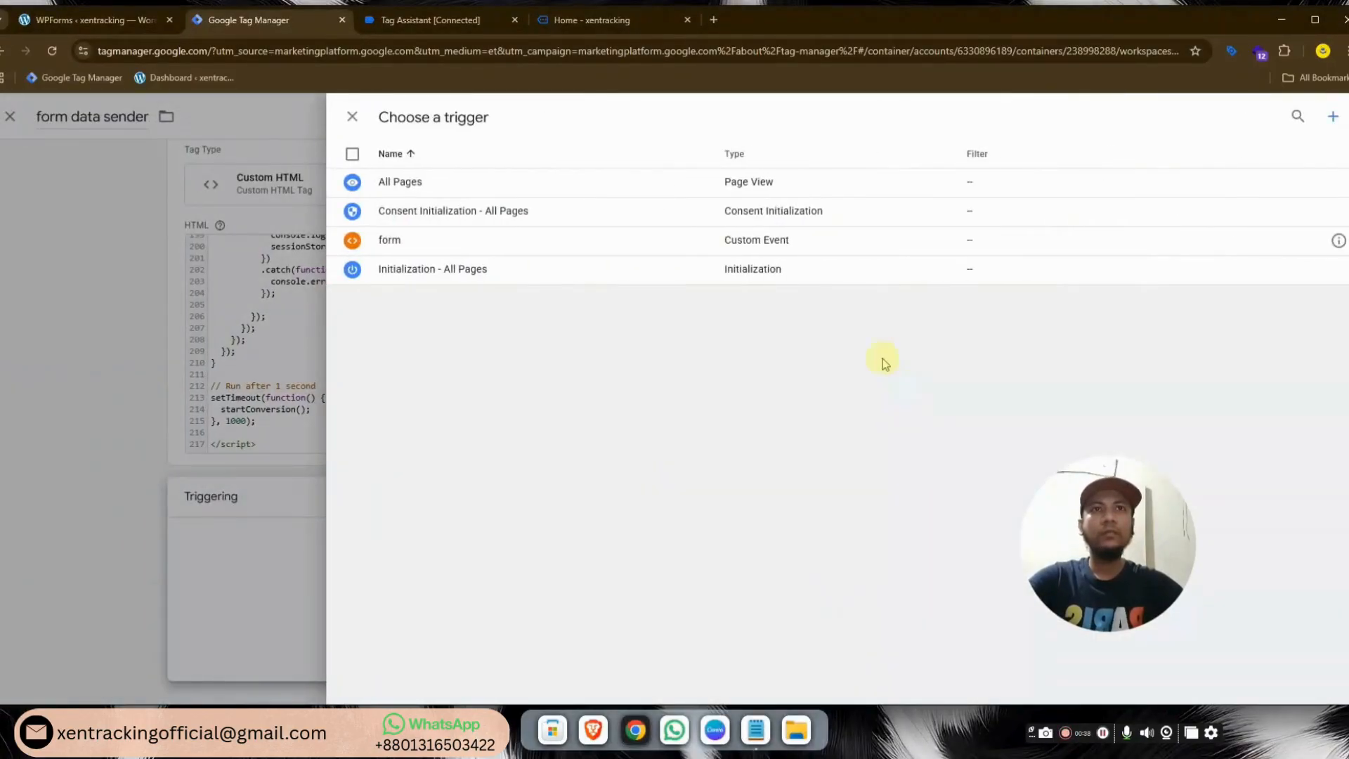
Add a new Custom Event trigger named 'custom form' to the tag
click(1333, 117)
click(430, 114)
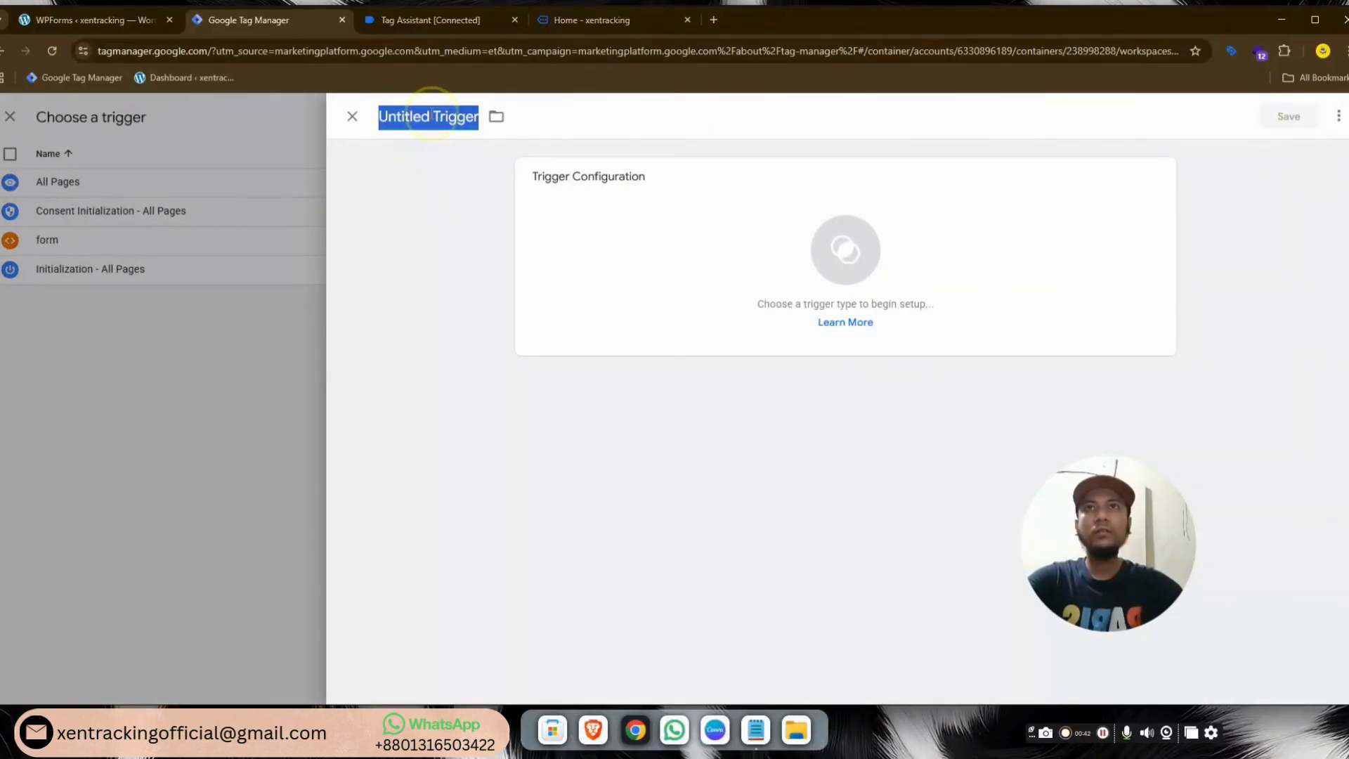
text(custom form)
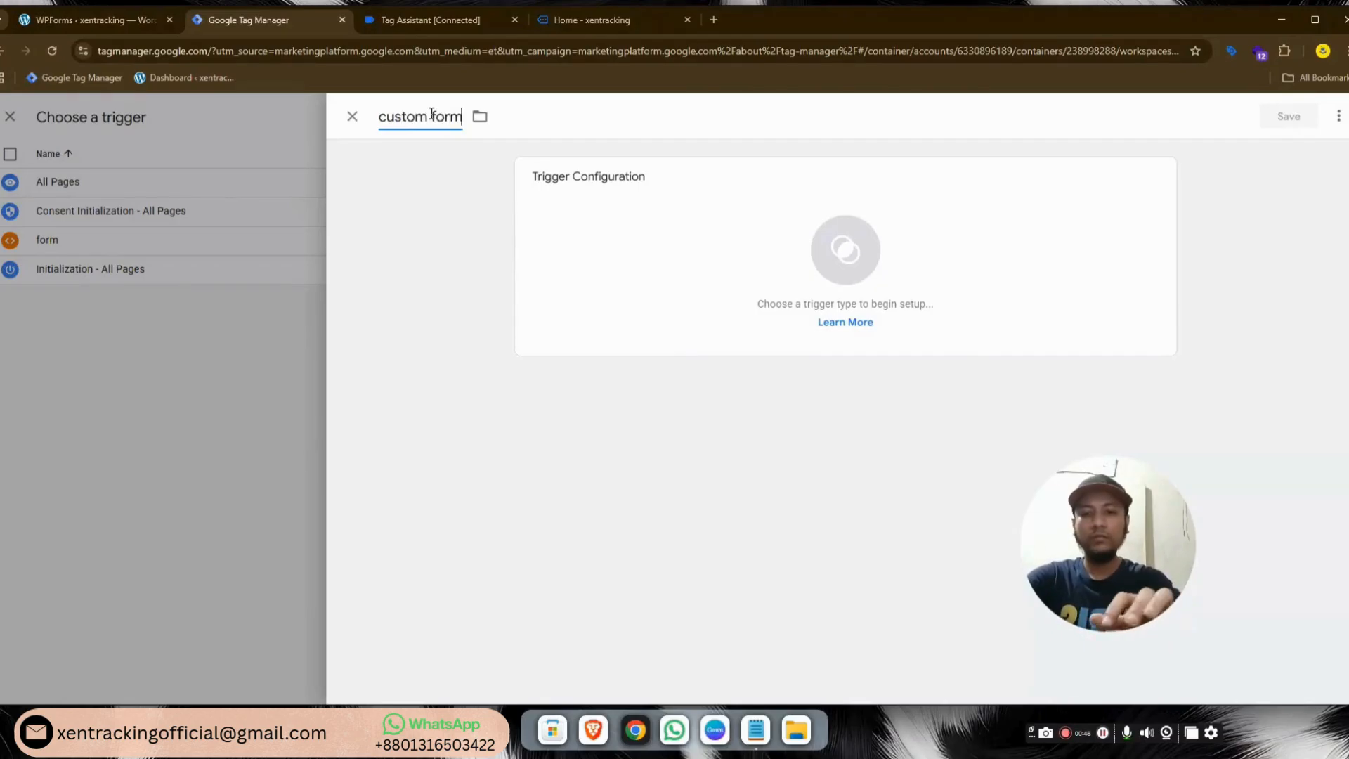
click(846, 251)
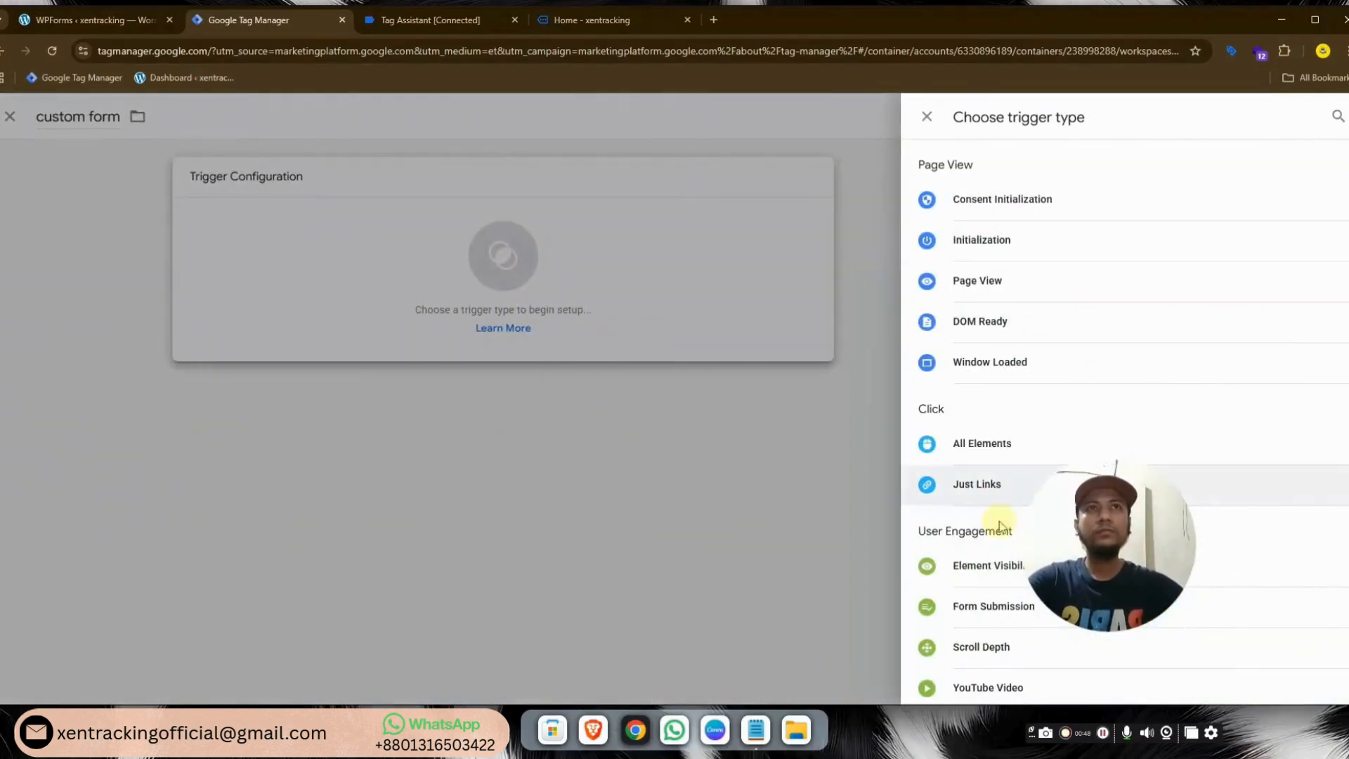
scroll(997, 492, down, 2)
scroll(977, 562, down, 1)
click(967, 627)
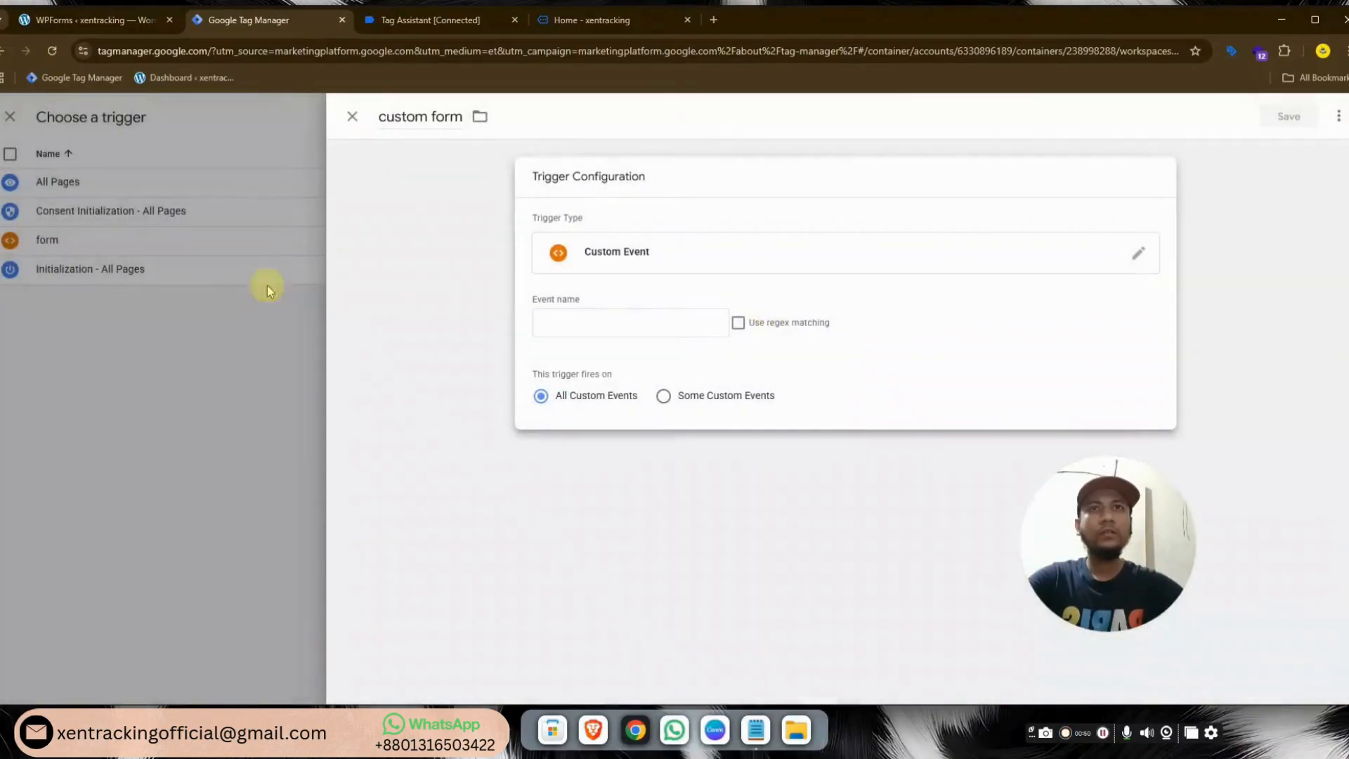
Set the trigger's event name to contact_form_submit, then save the trigger and tag
click(421, 19)
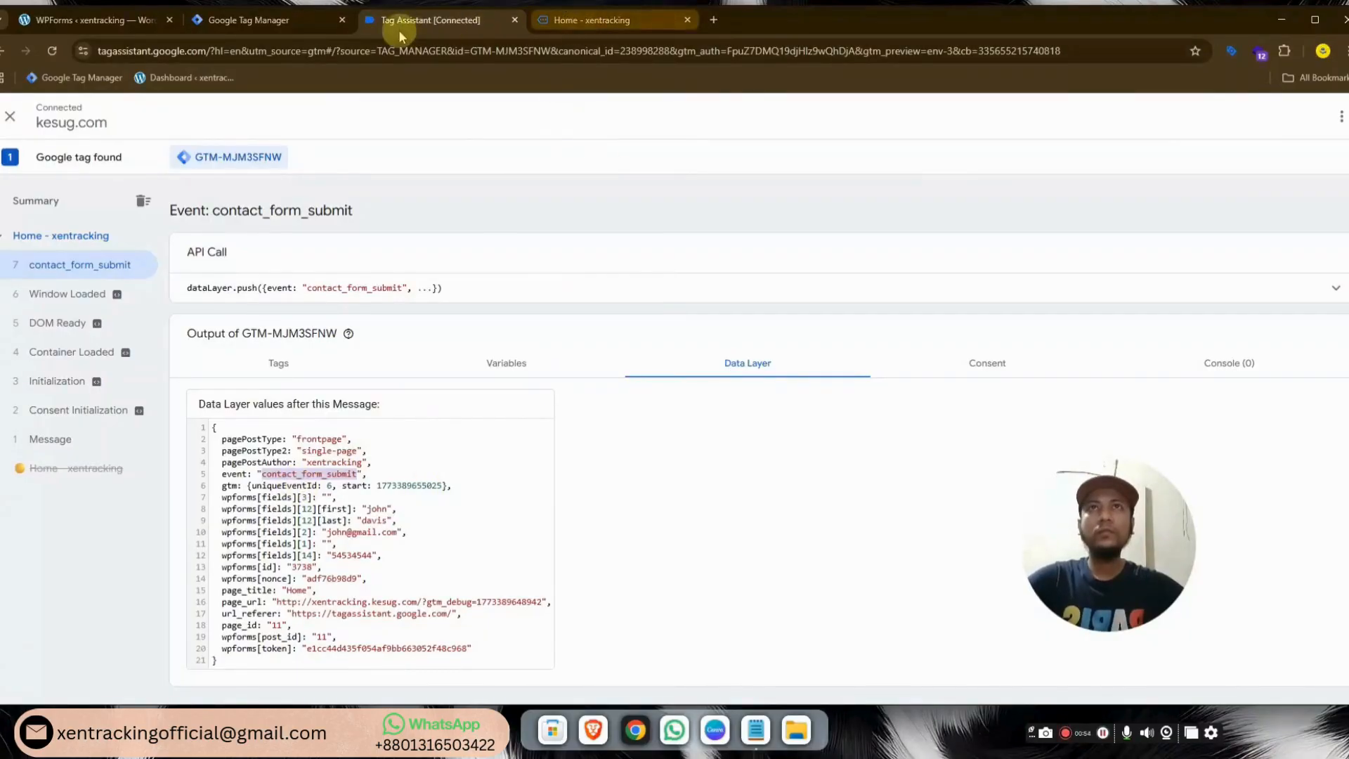
click(263, 28)
click(639, 323)
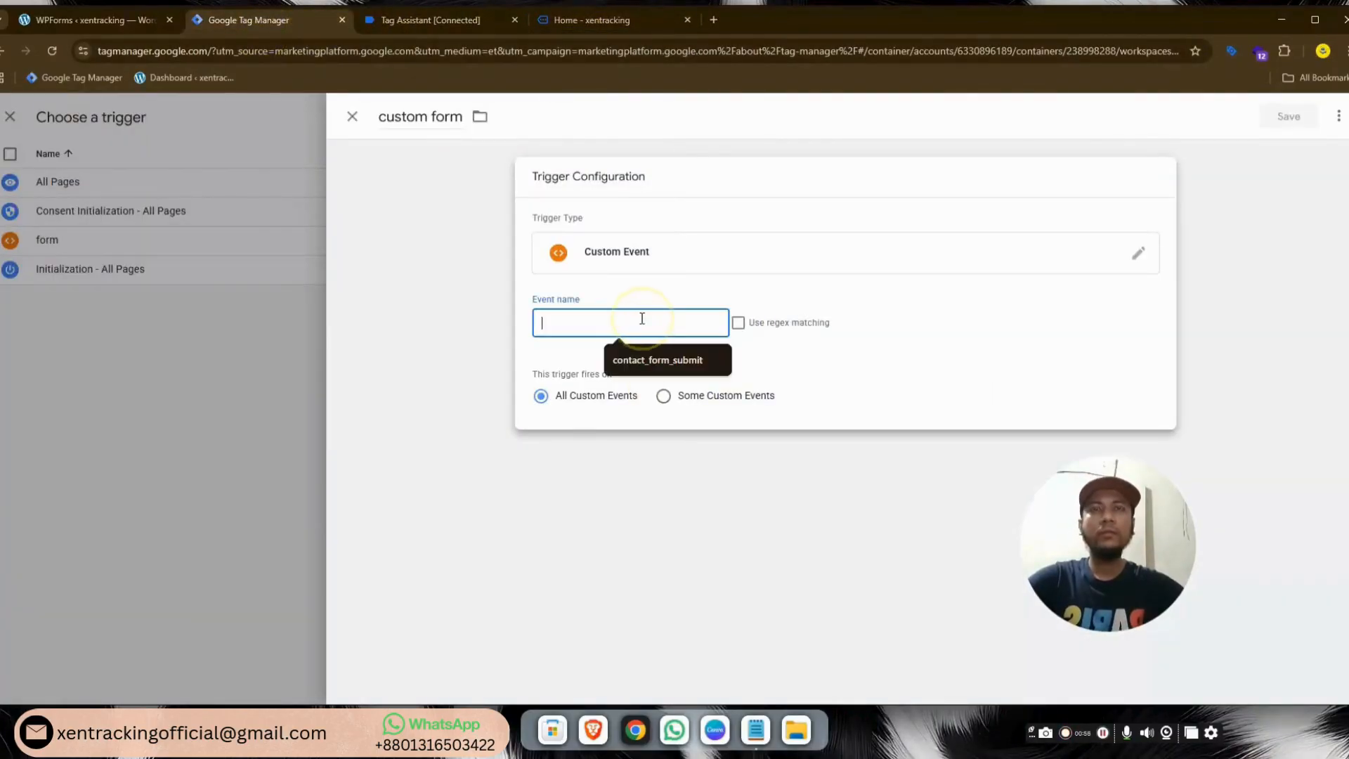
click(641, 346)
click(1288, 116)
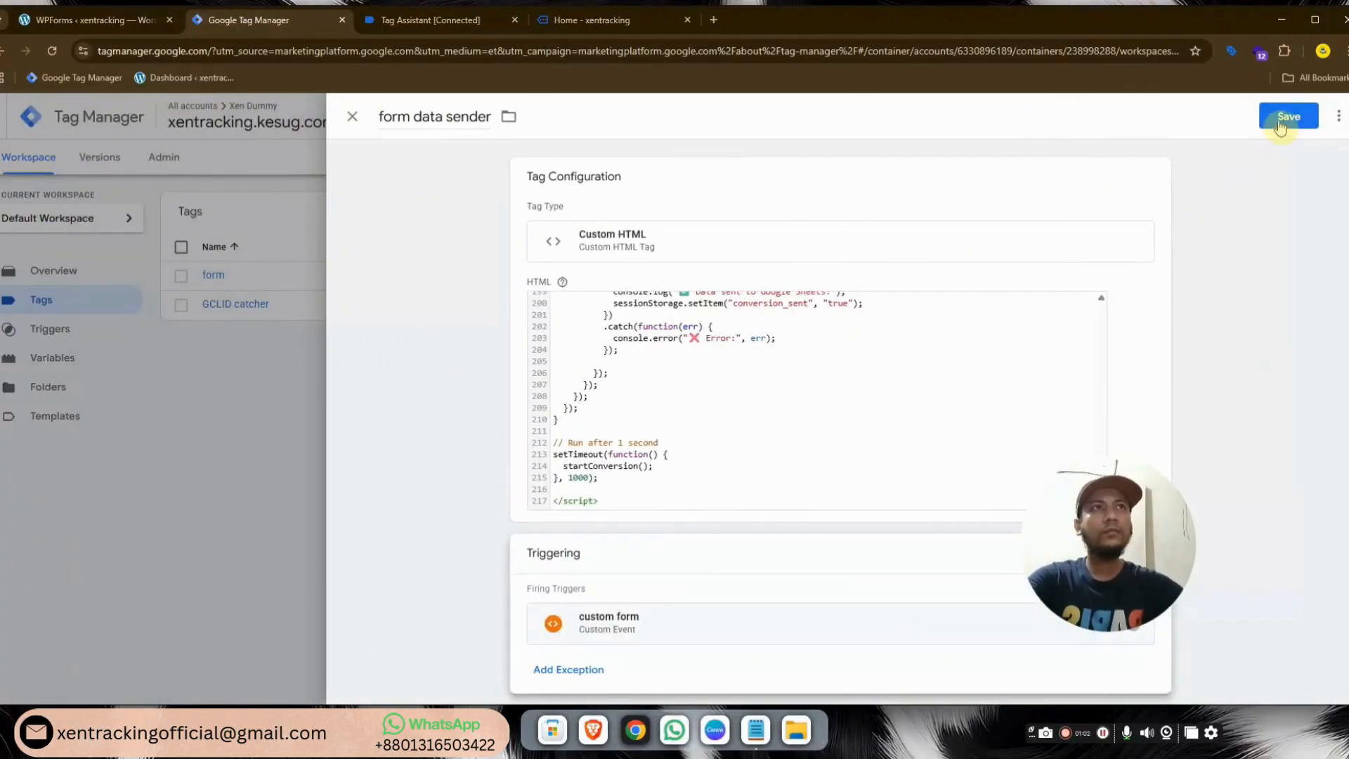
click(1285, 117)
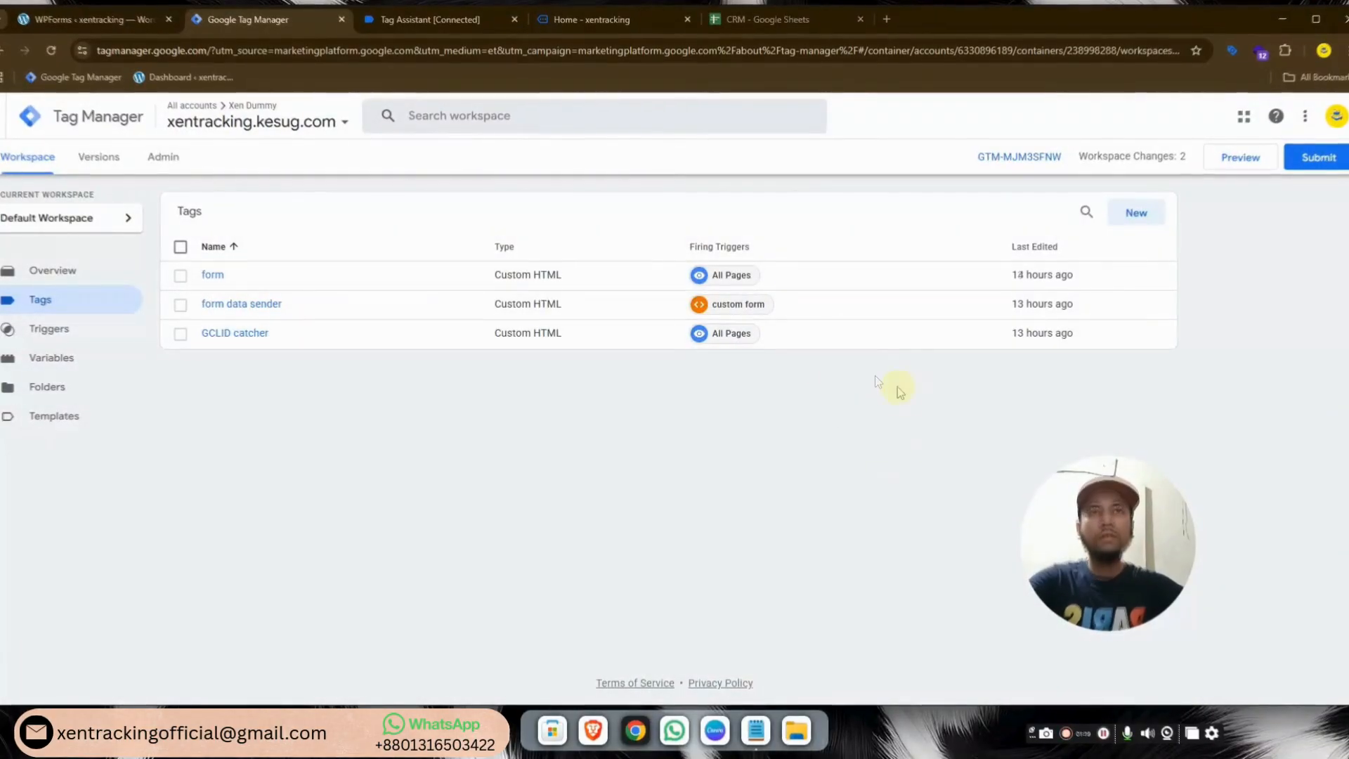
Review the CRM columns (Google Click ID, hashed name, contact, phone, Conversion Value), then open Apps Script
click(769, 21)
click(261, 283)
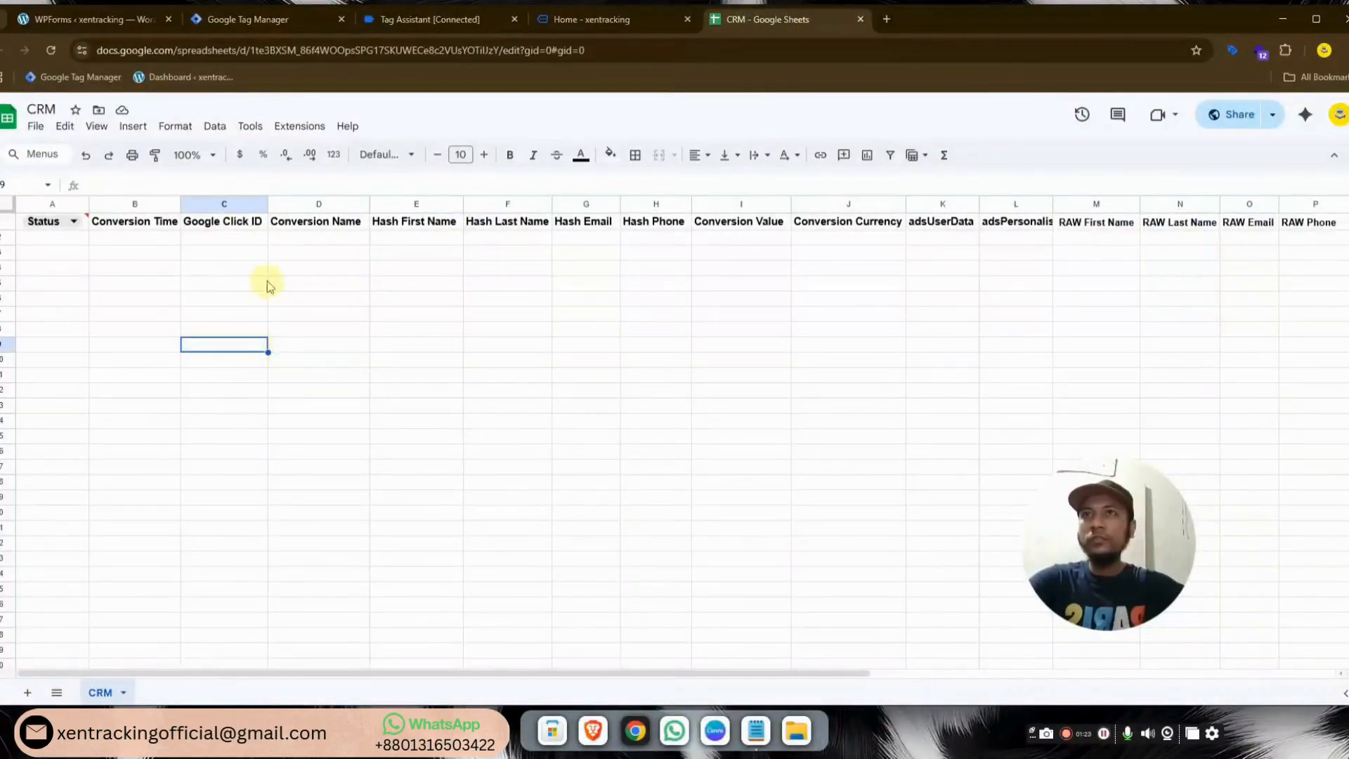
click(374, 285)
click(506, 285)
click(645, 285)
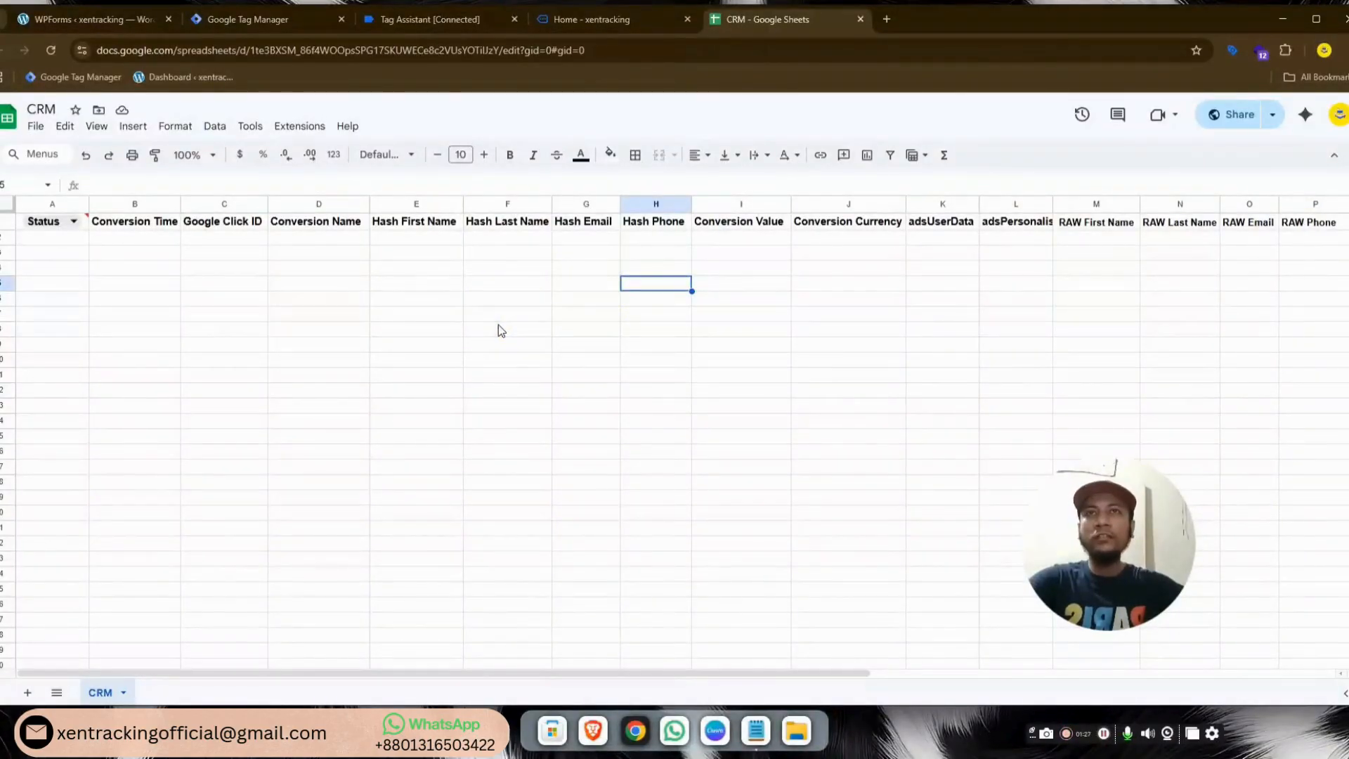
click(783, 360)
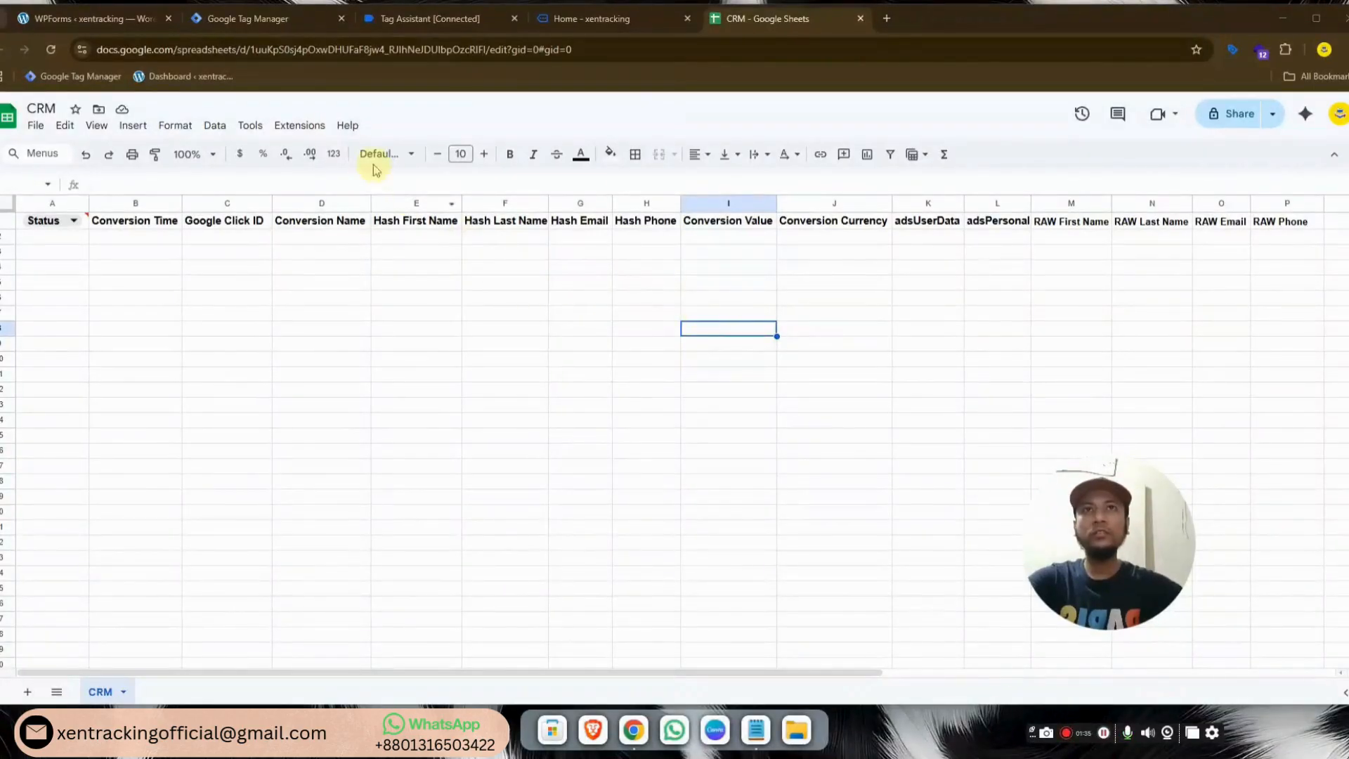
click(299, 125)
click(337, 196)
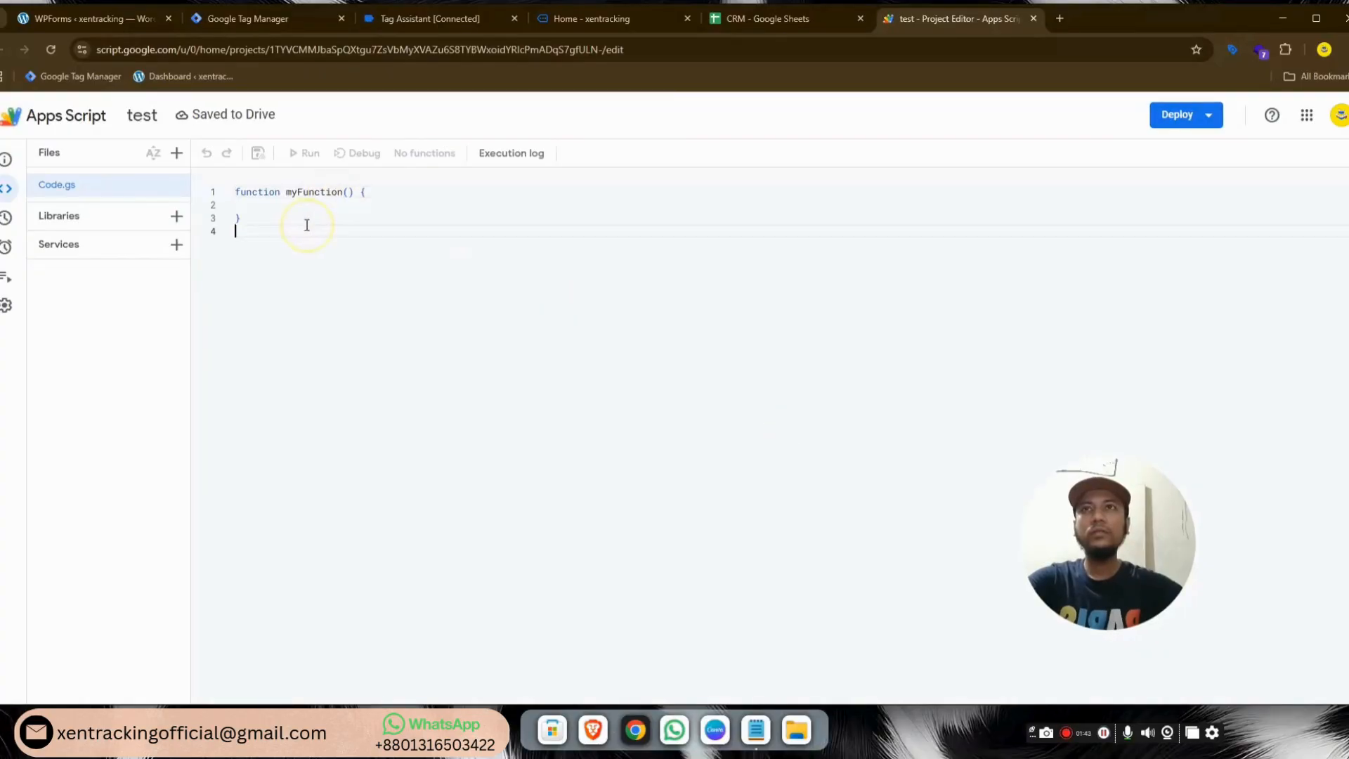
Replace the starter myFunction in Code.gs with the 163-line CRM script copied from Notepad
key(BackSpace)
key(BackSpace)
key(BackSpace)
key(BackSpace)
key(BackSpace)
key(BackSpace)
key(BackSpace)
key(BackSpace)
key(BackSpace)
key(BackSpace)
key(BackSpace)
key(BackSpace)
key(BackSpace)
key(BackSpace)
key(BackSpace)
key(BackSpace)
key(BackSpace)
key(BackSpace)
key(BackSpace)
key(BackSpace)
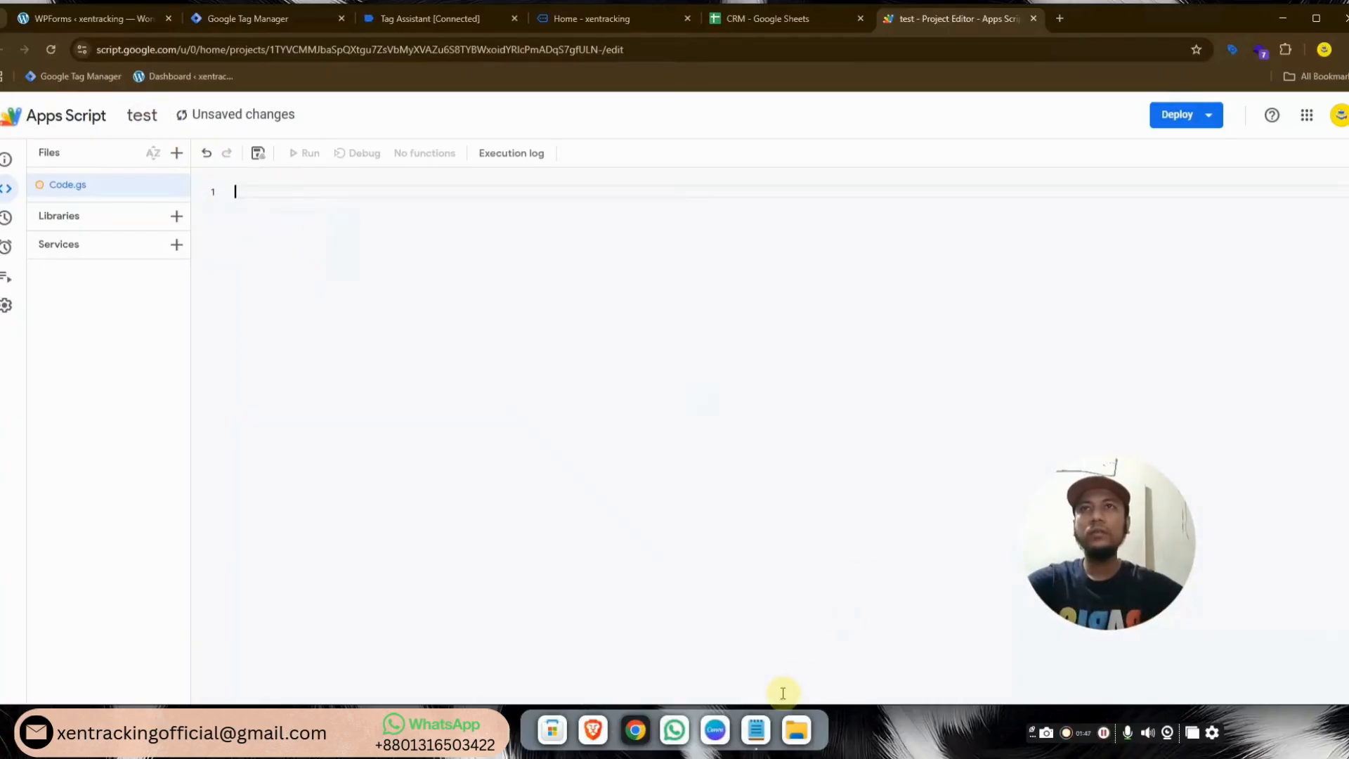
click(755, 734)
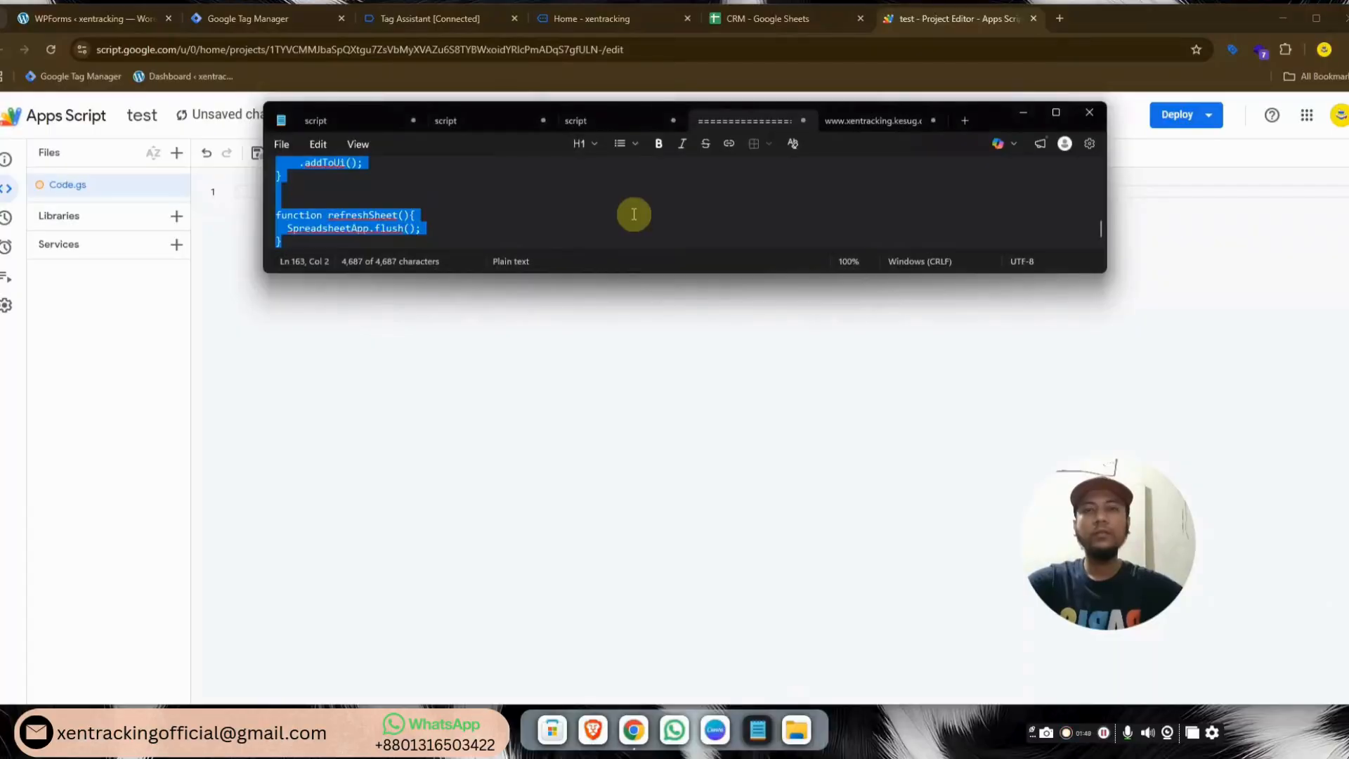
click(704, 345)
key(ctrl+v)
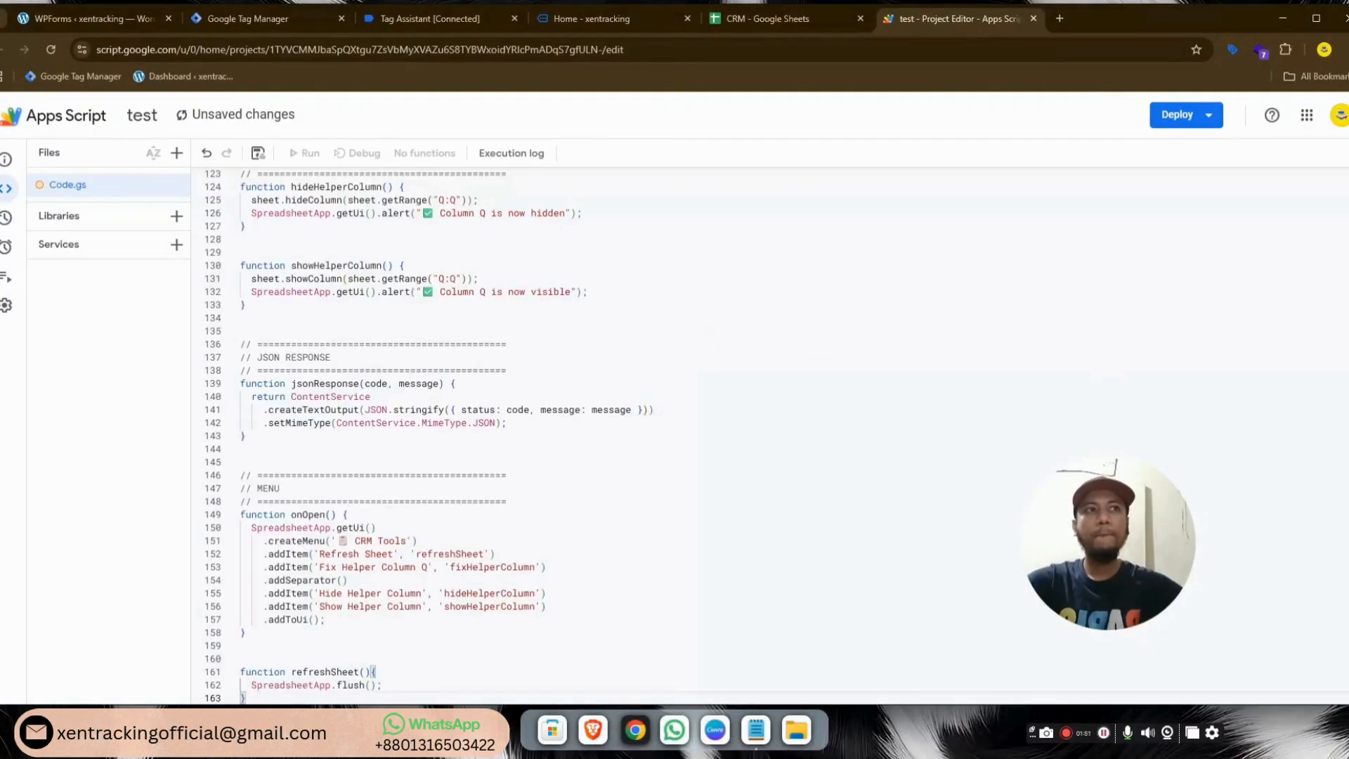
scroll(1344, 378, up, 20)
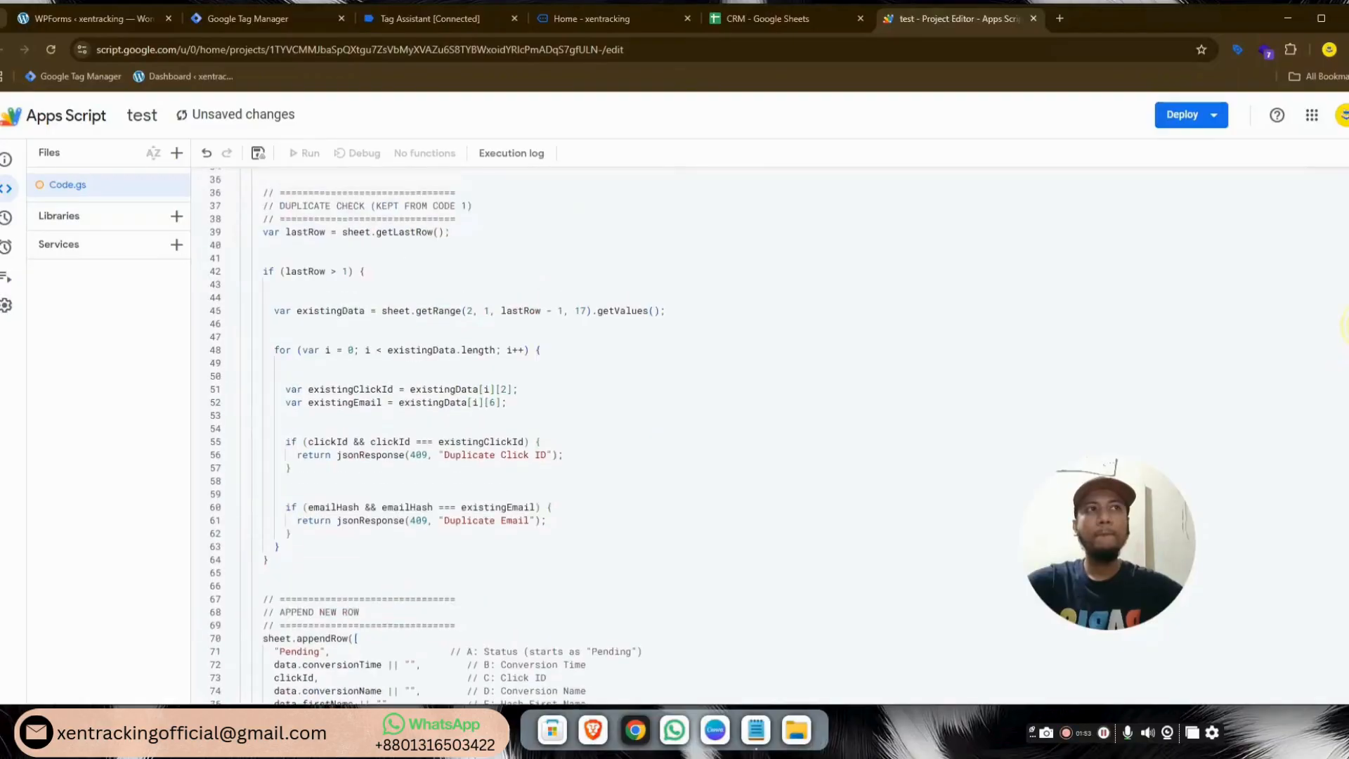
Share the CRM spreadsheet so anyone with the link is an Editor, and copy the link
click(745, 21)
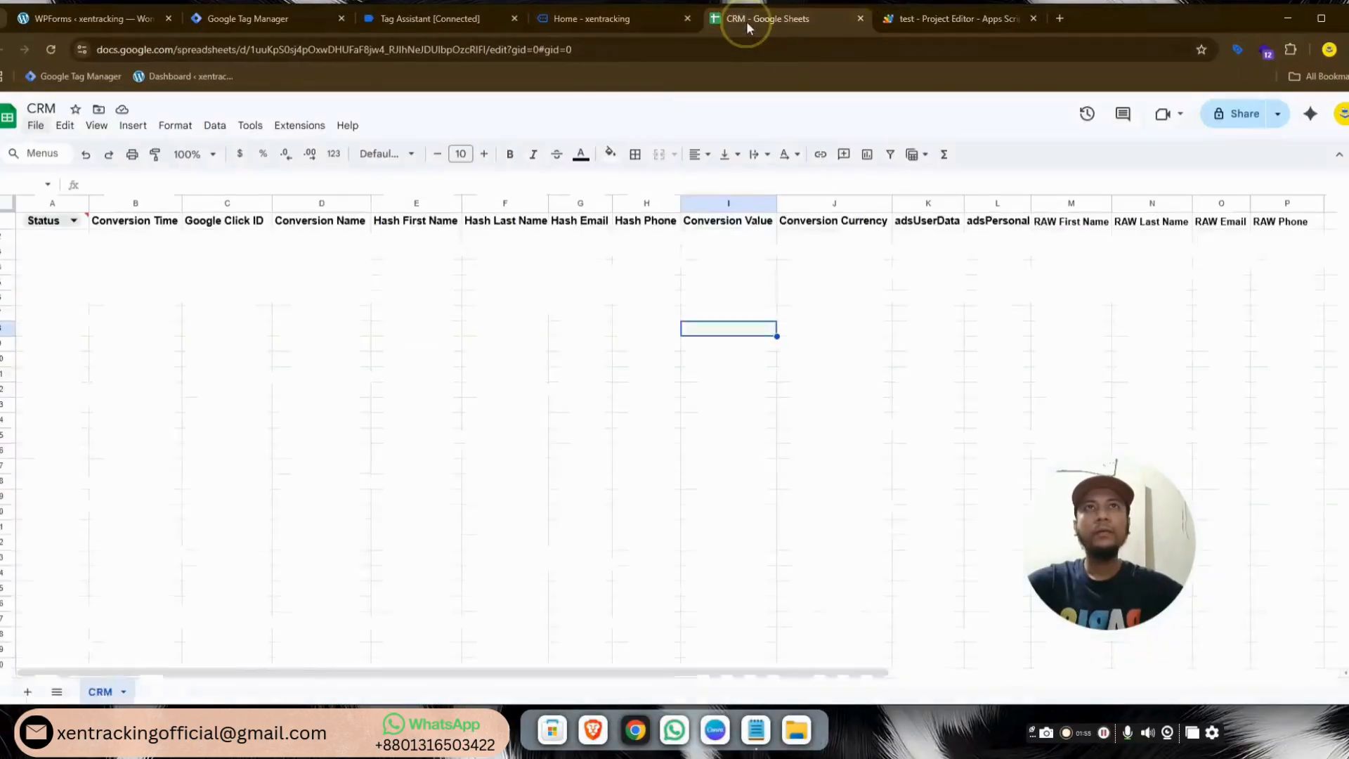
click(1232, 119)
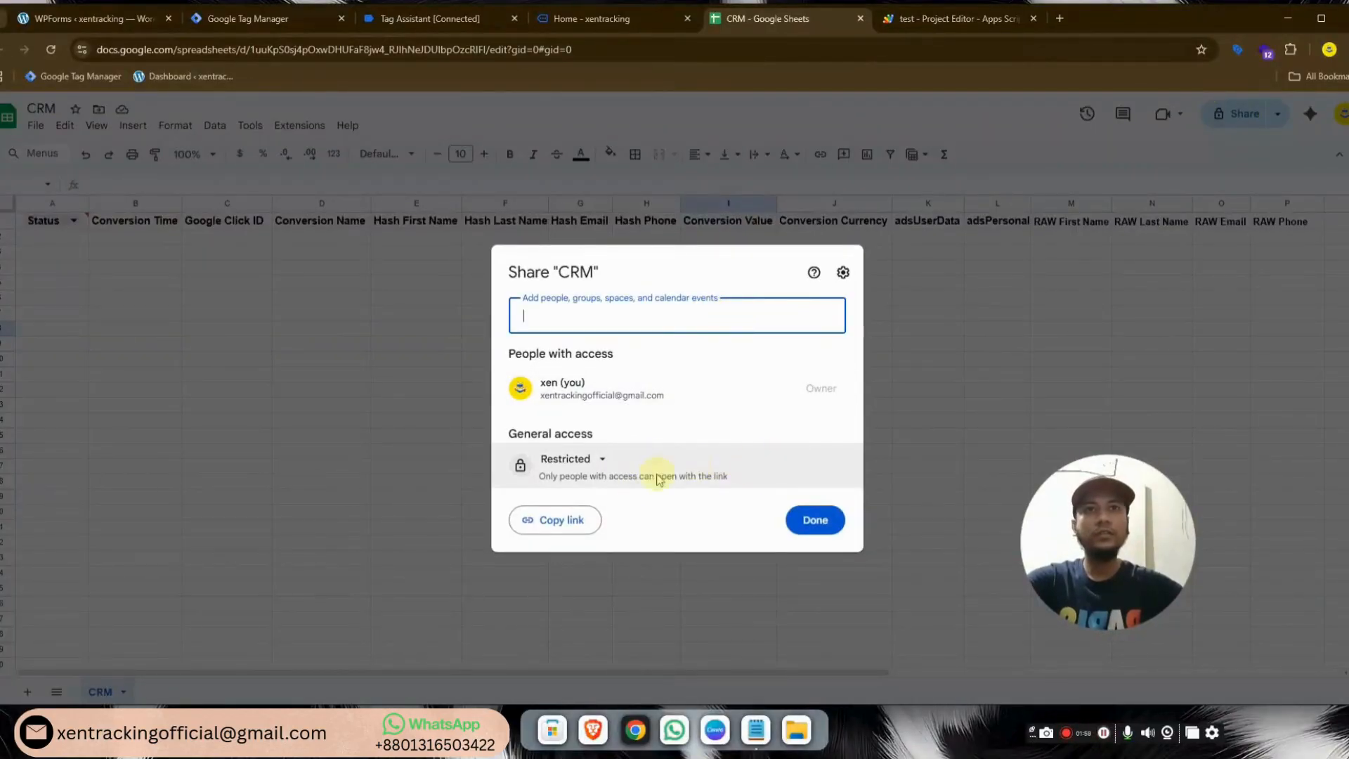
click(598, 459)
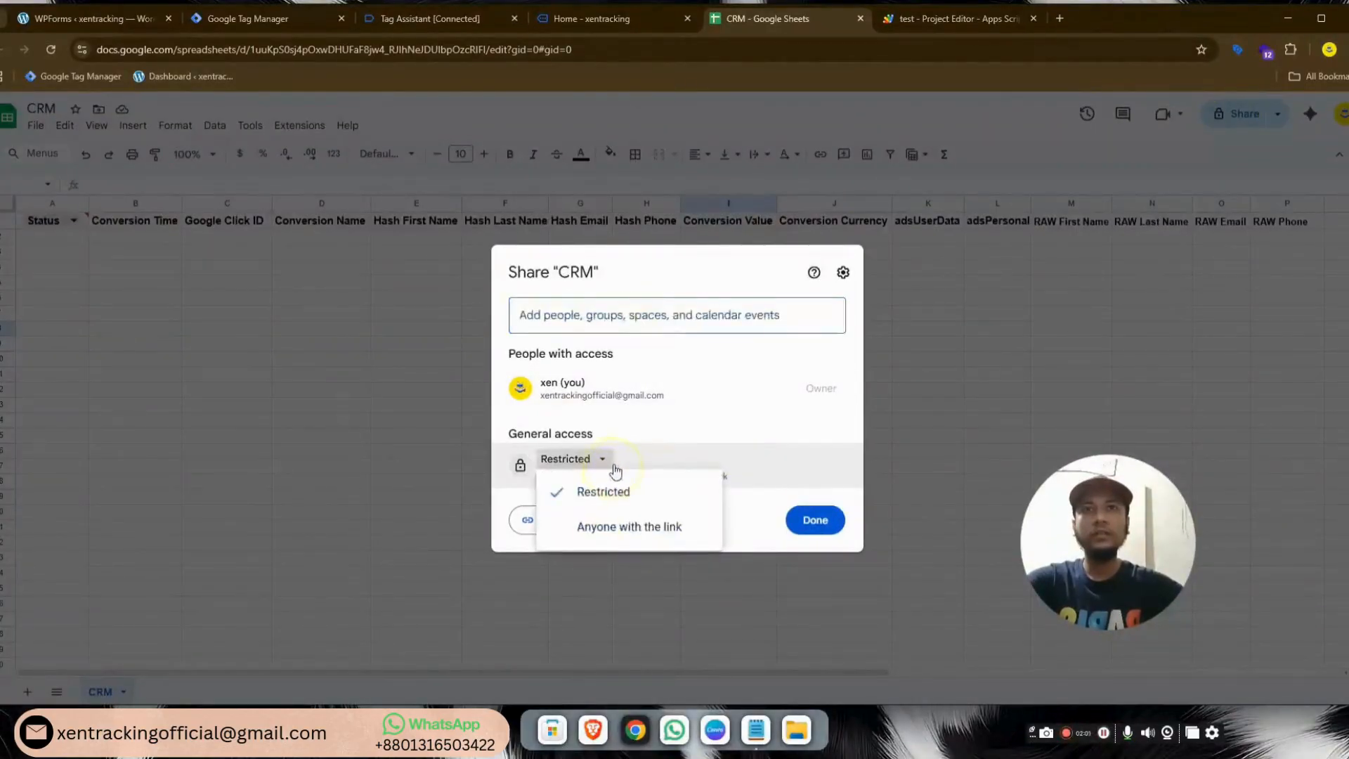
click(602, 542)
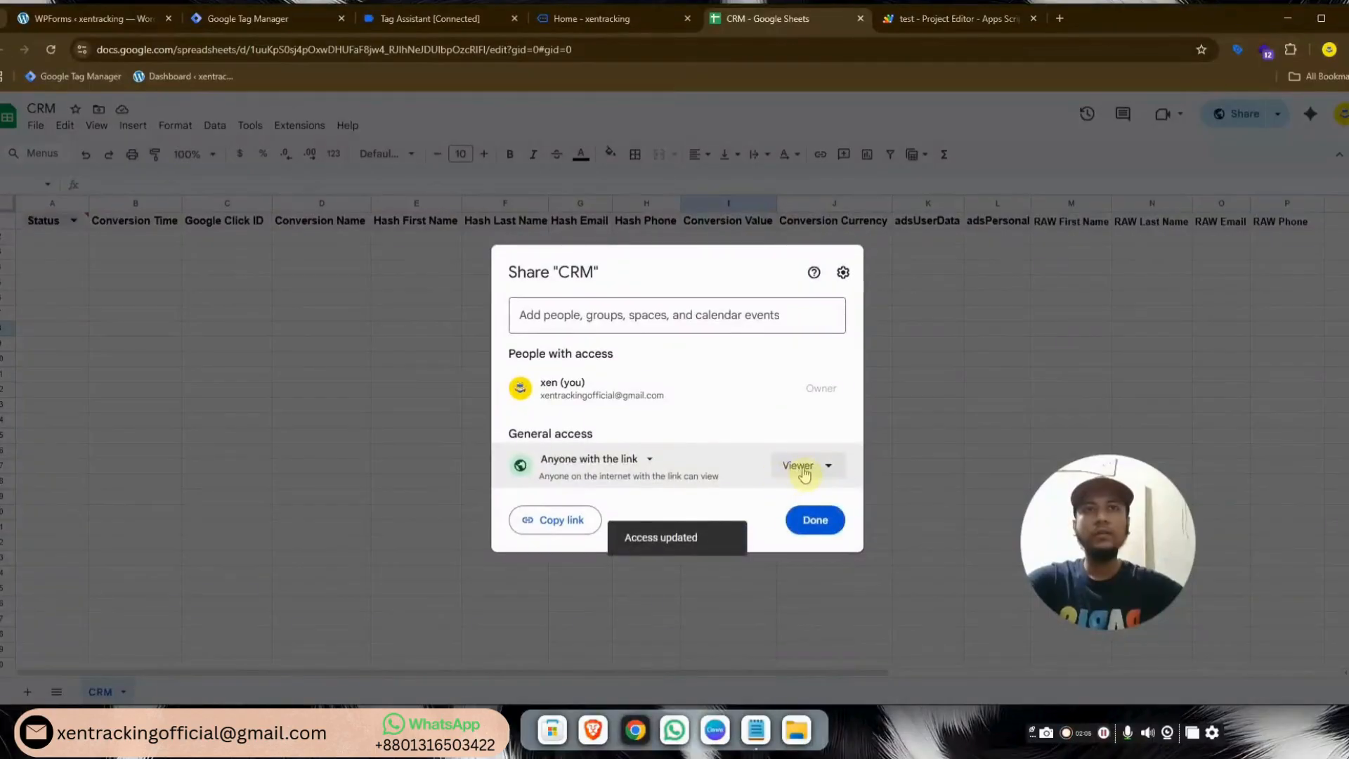
click(800, 468)
click(771, 590)
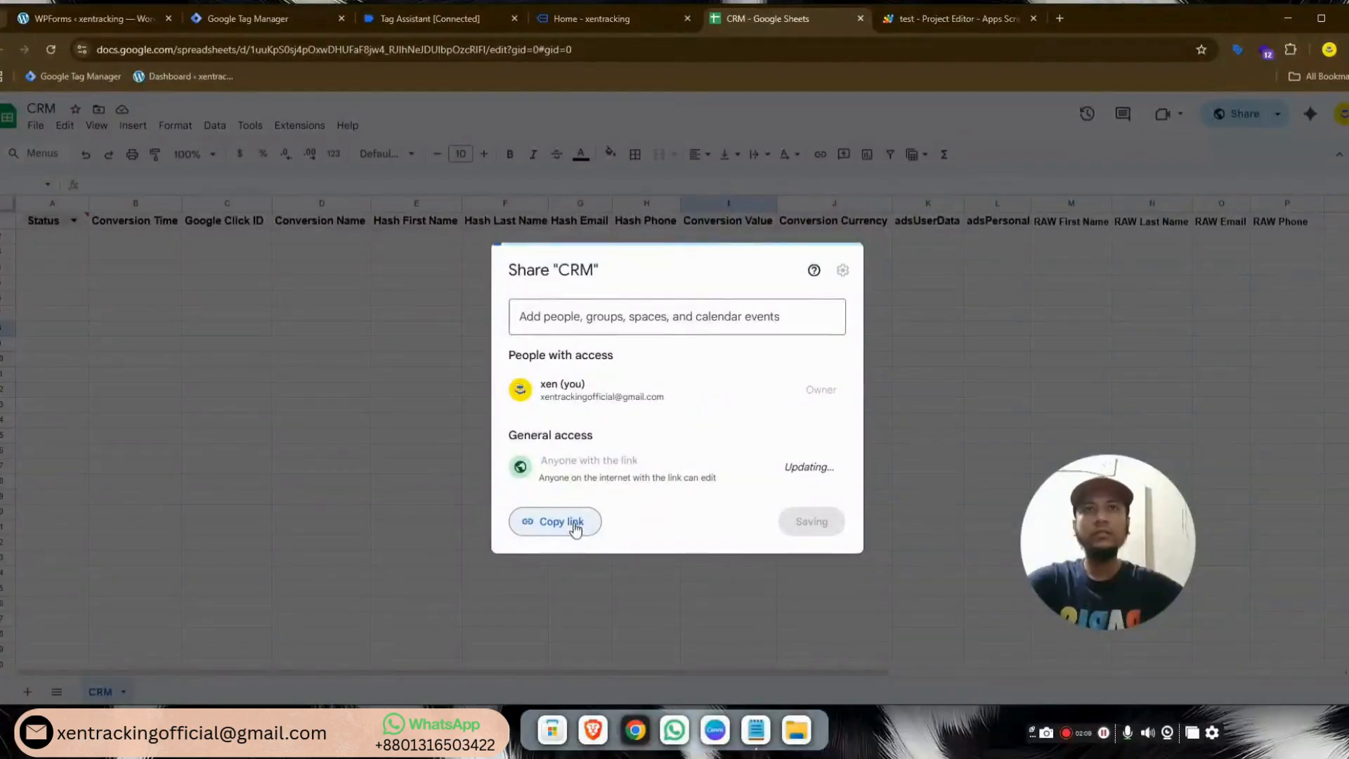
click(574, 527)
click(819, 529)
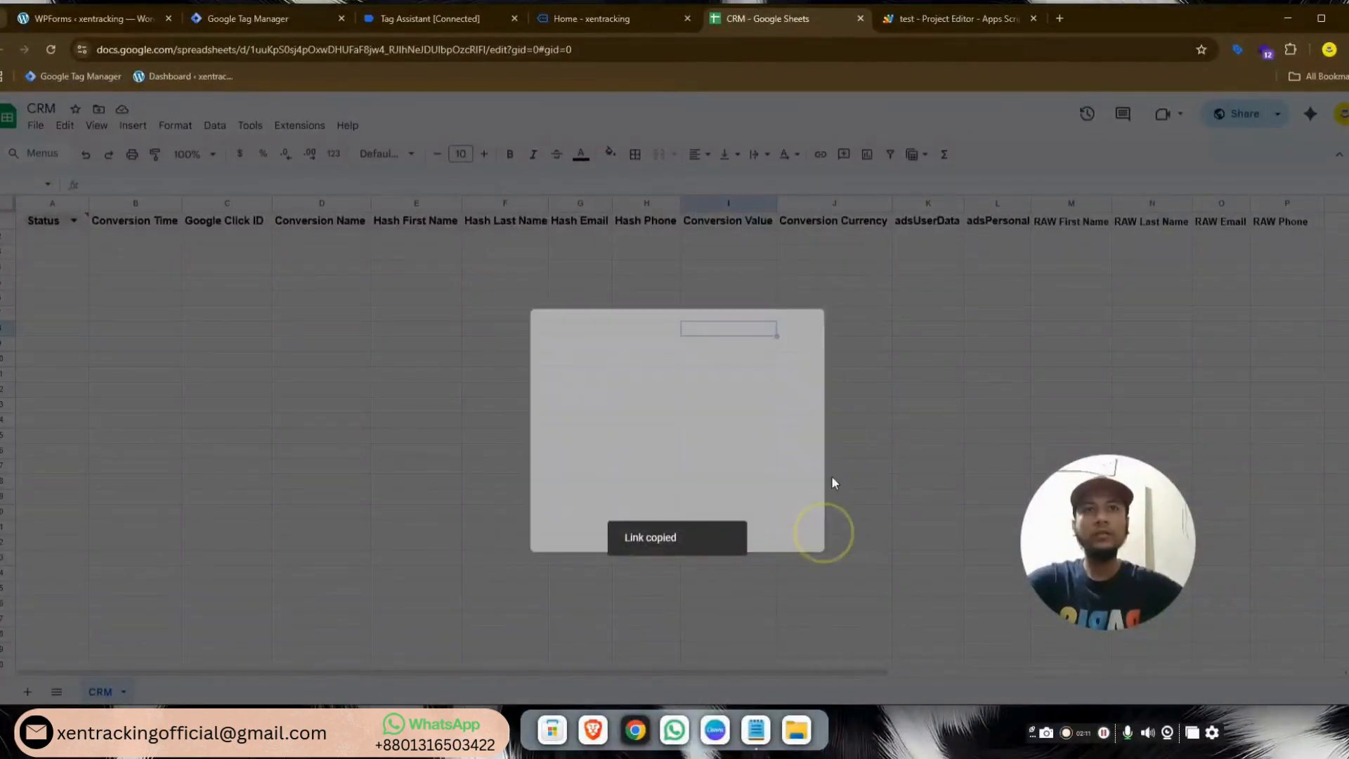
Paste the CRM sheet URL into openByUrl, use the 'CRM' tab name, and save
click(941, 18)
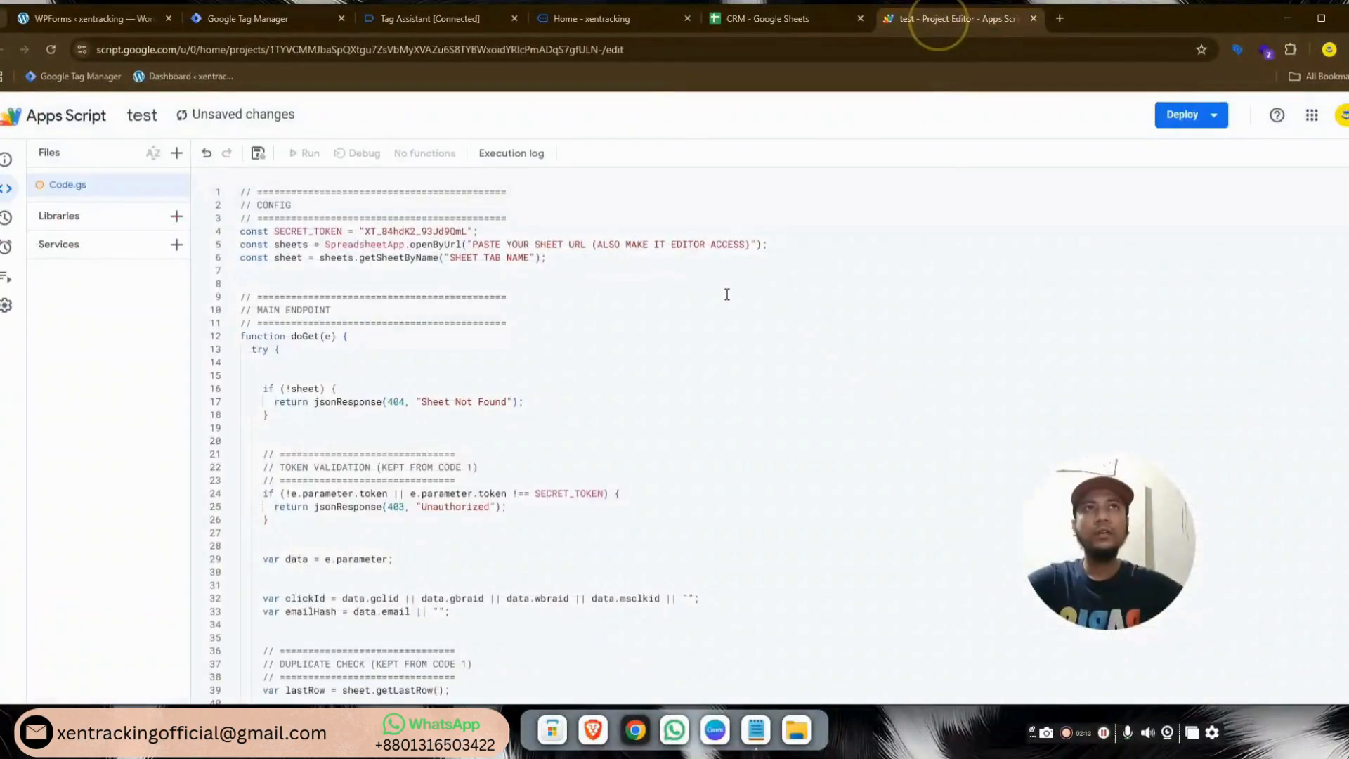
click(752, 245)
key(BackSpace)
key(BackSpace)
key(BackSpace)
key(BackSpace)
key(BackSpace)
key(BackSpace)
key(BackSpace)
key(BackSpace)
key(BackSpace)
key(BackSpace)
key(BackSpace)
key(BackSpace)
key(BackSpace)
key(BackSpace)
key(BackSpace)
key(BackSpace)
key(BackSpace)
key(BackSpace)
key(BackSpace)
key(BackSpace)
key(BackSpace)
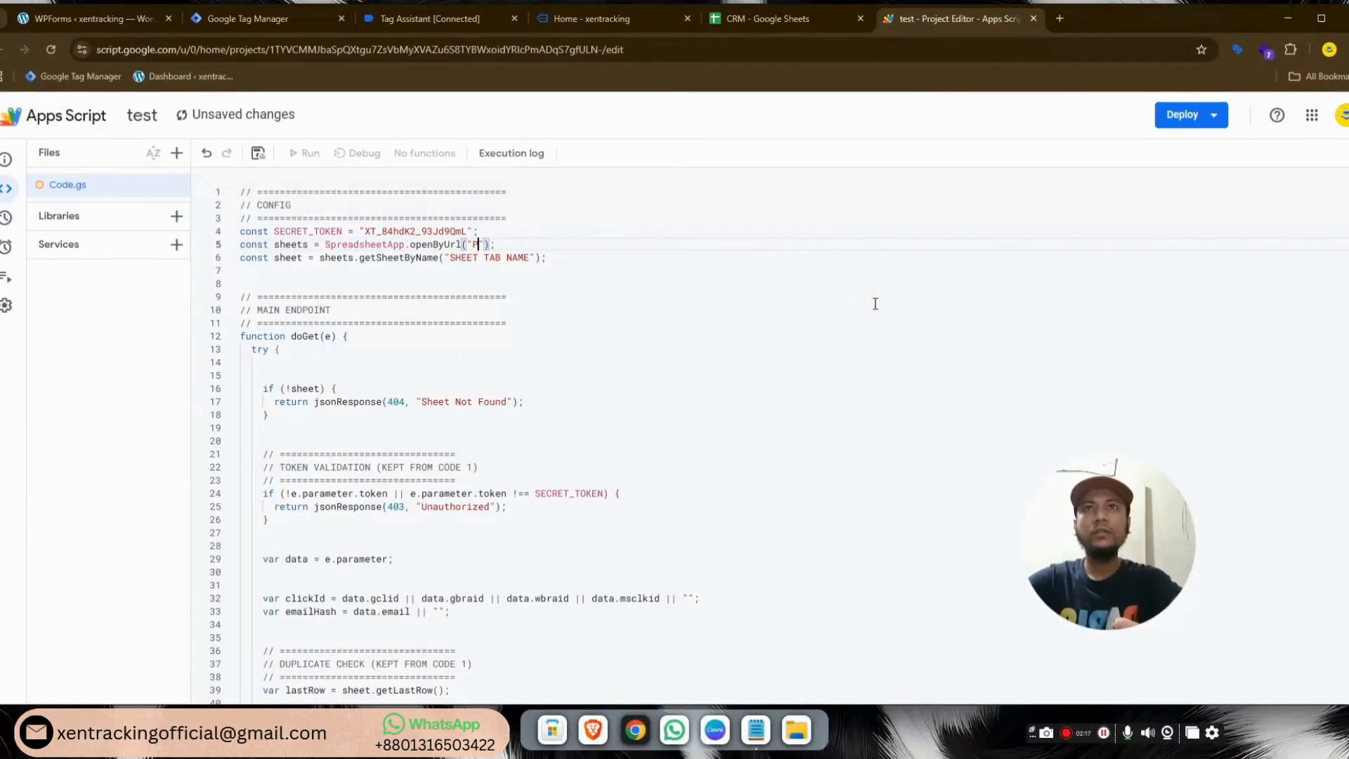
key(ctrl+v)
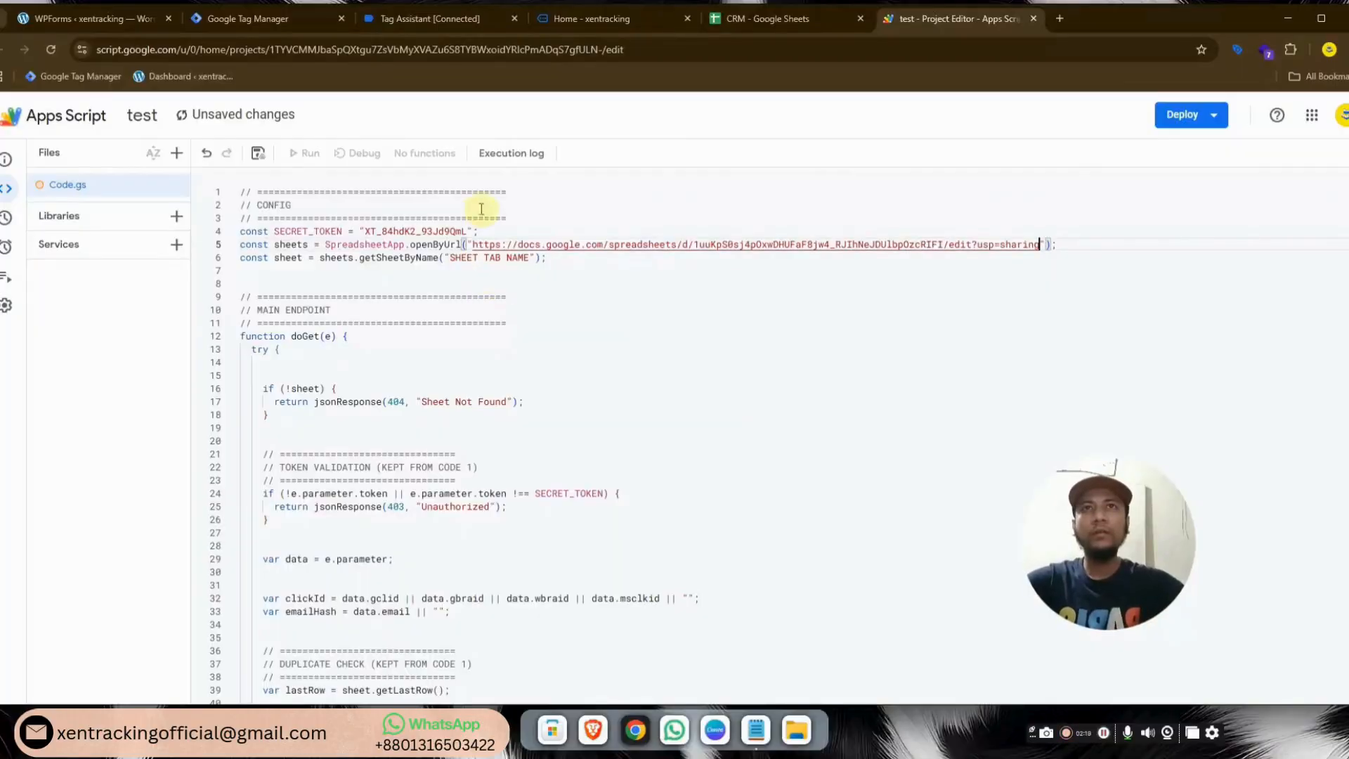
click(529, 258)
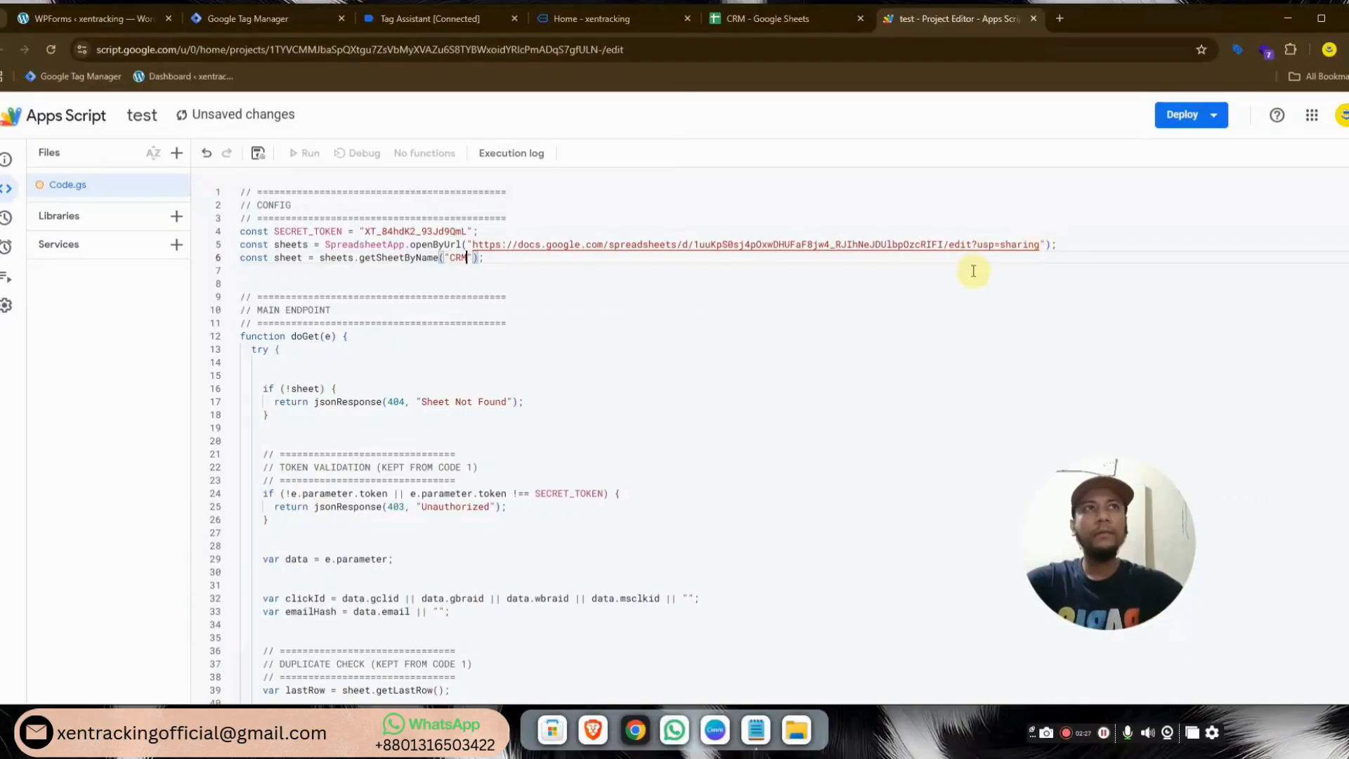
click(258, 152)
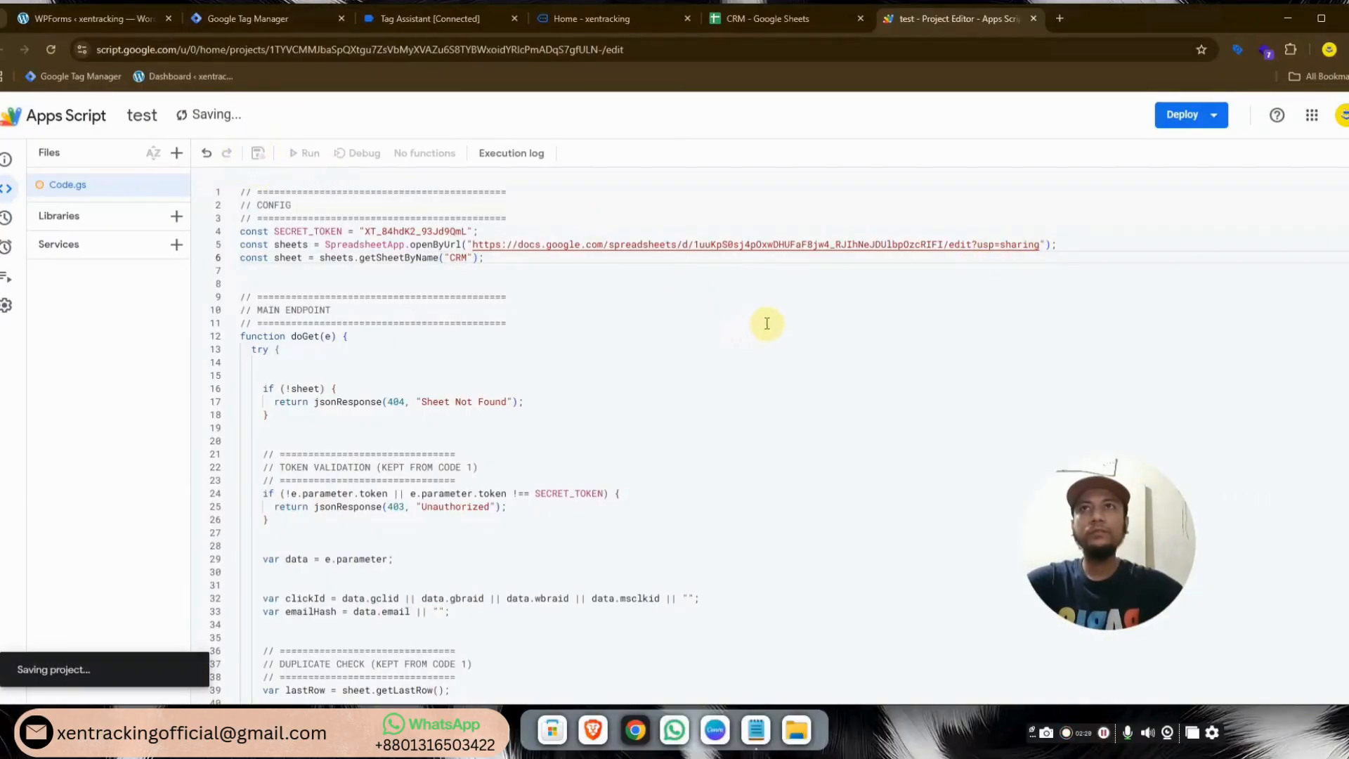
Deploy the script as a new Web app, version 1, with access set to Anyone
click(1173, 114)
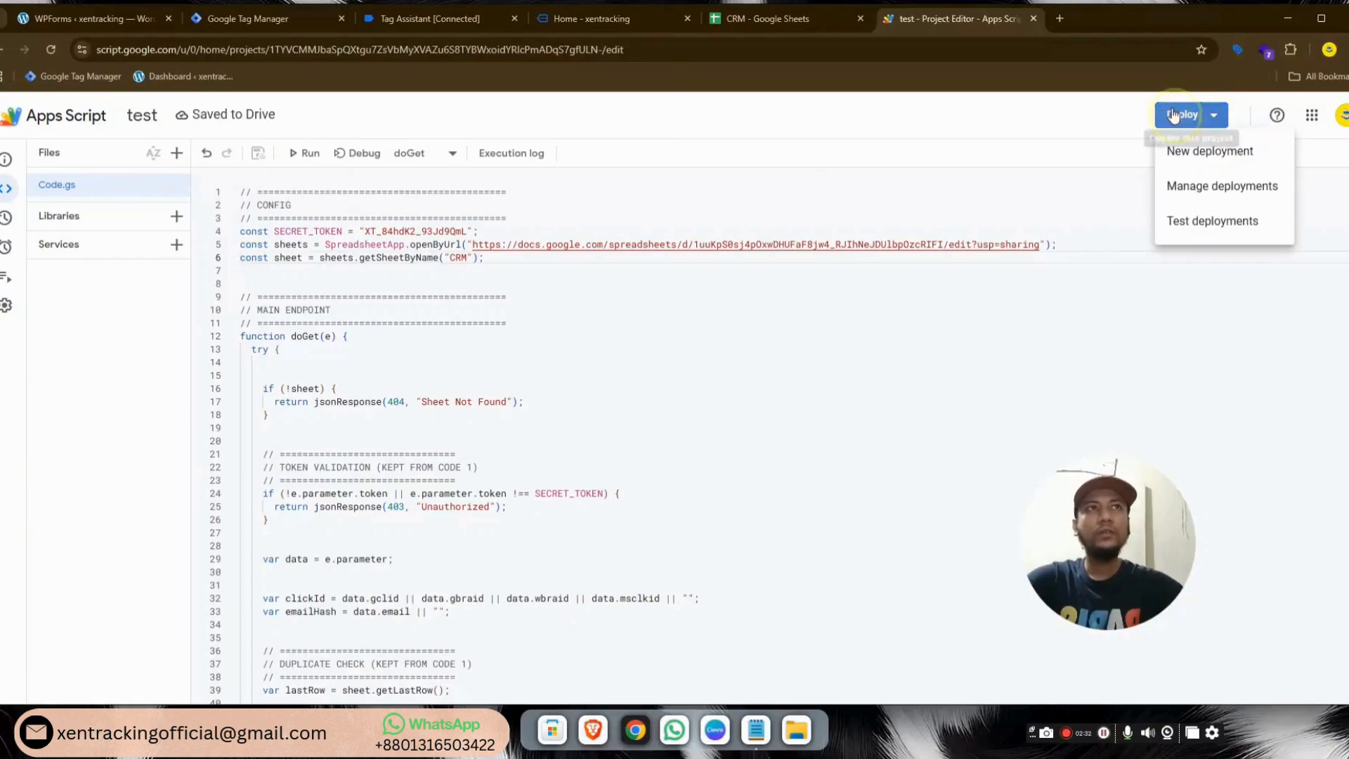
click(1200, 152)
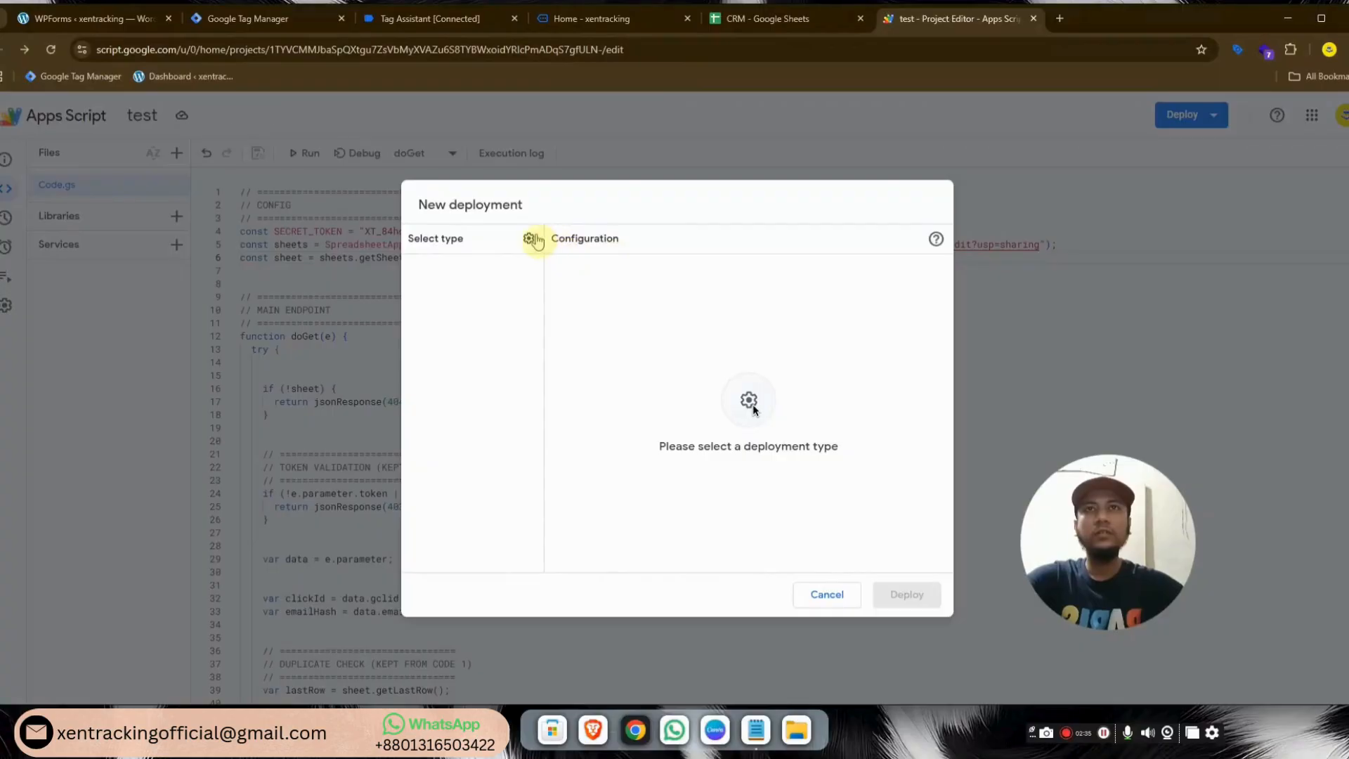
click(528, 238)
click(566, 268)
click(666, 313)
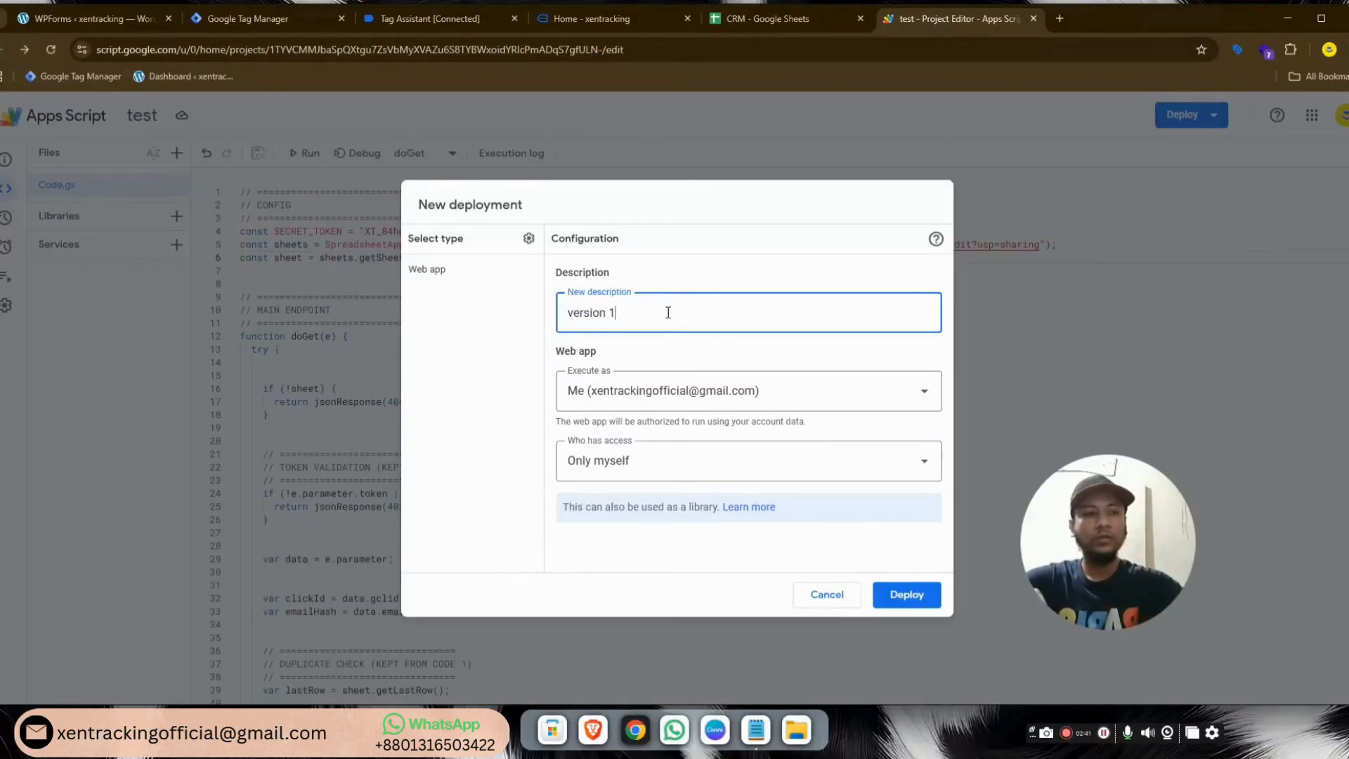
click(658, 460)
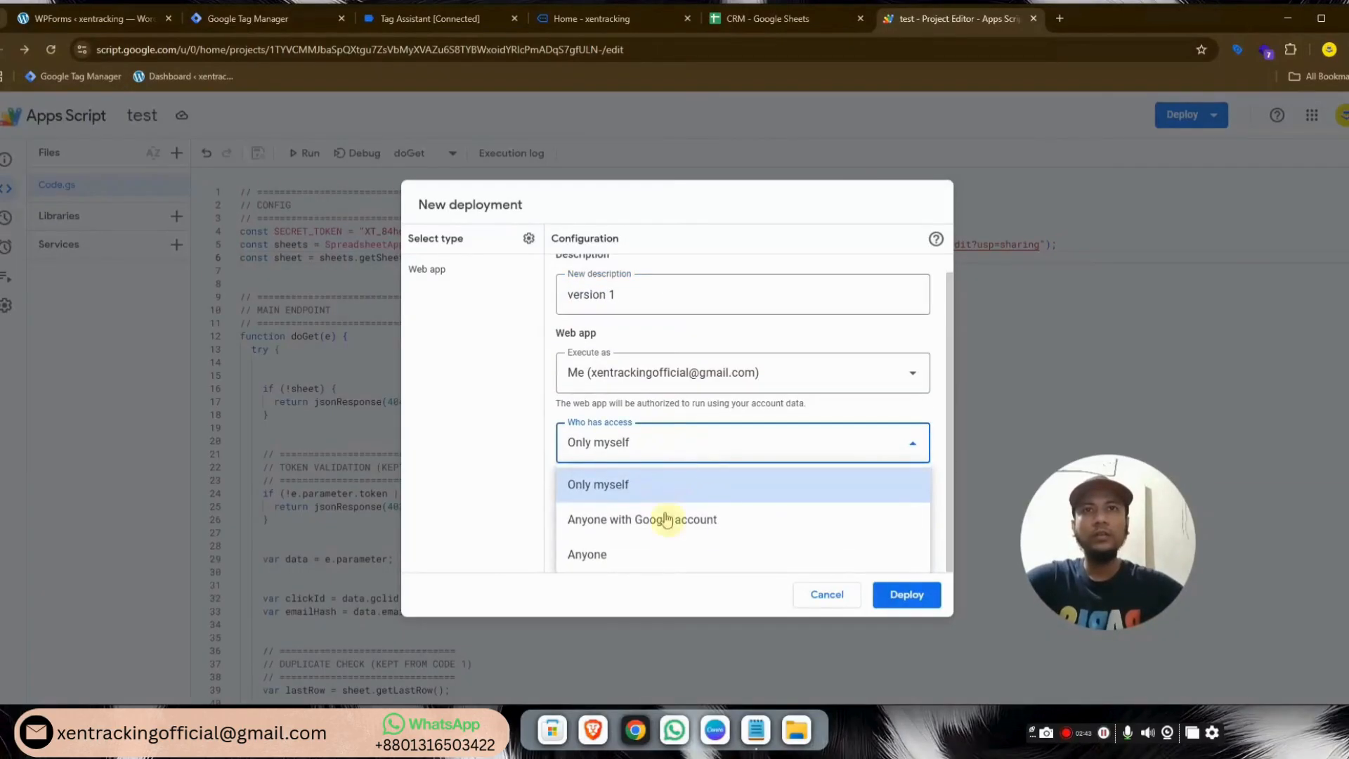
click(637, 560)
click(910, 597)
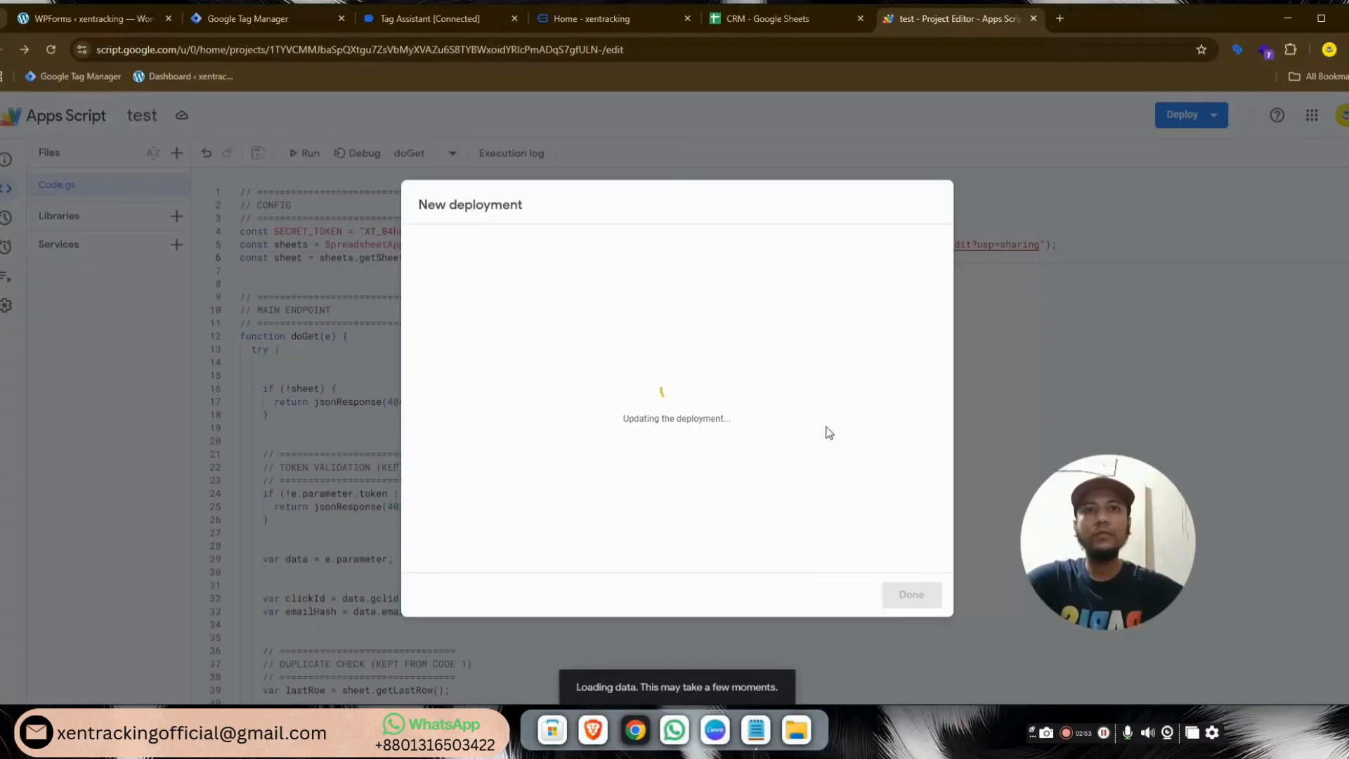
Authorize the unverified app's account access and copy the web app URL
click(497, 274)
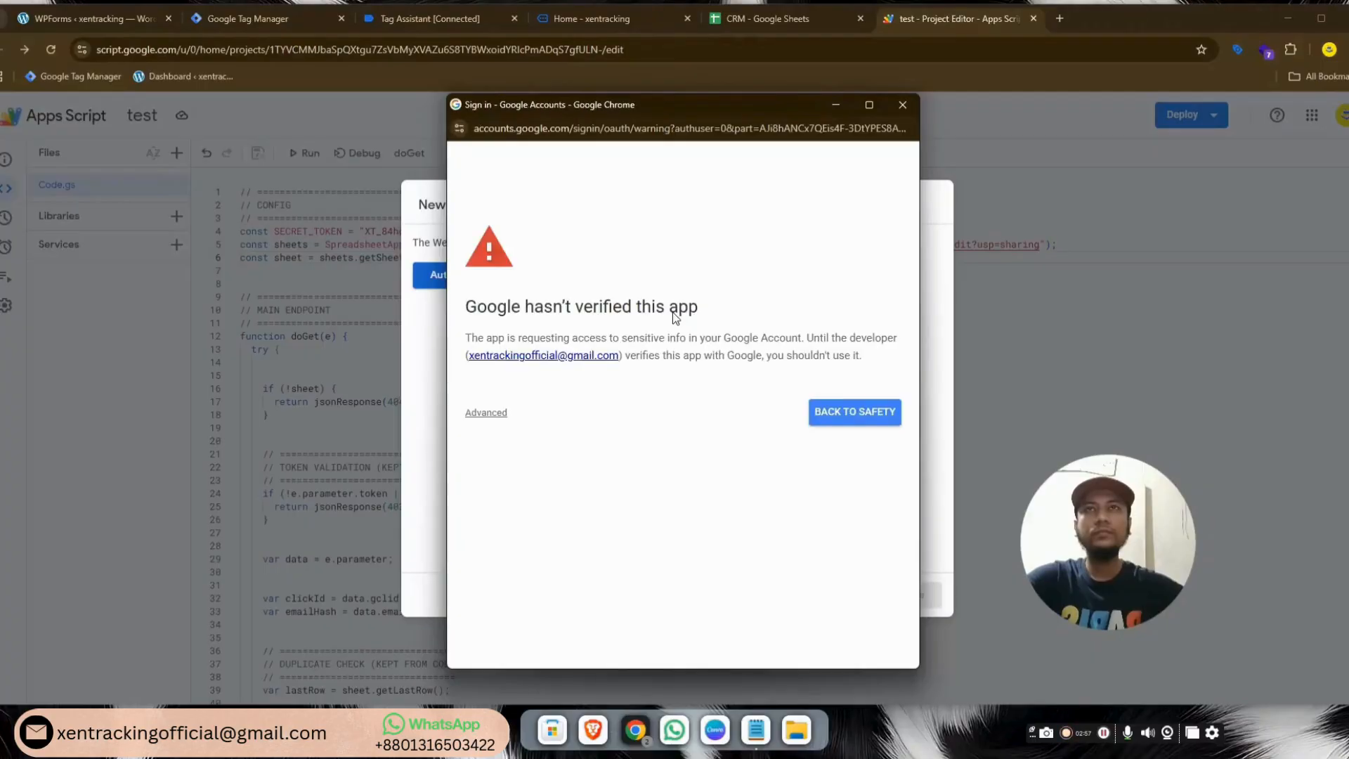
click(490, 414)
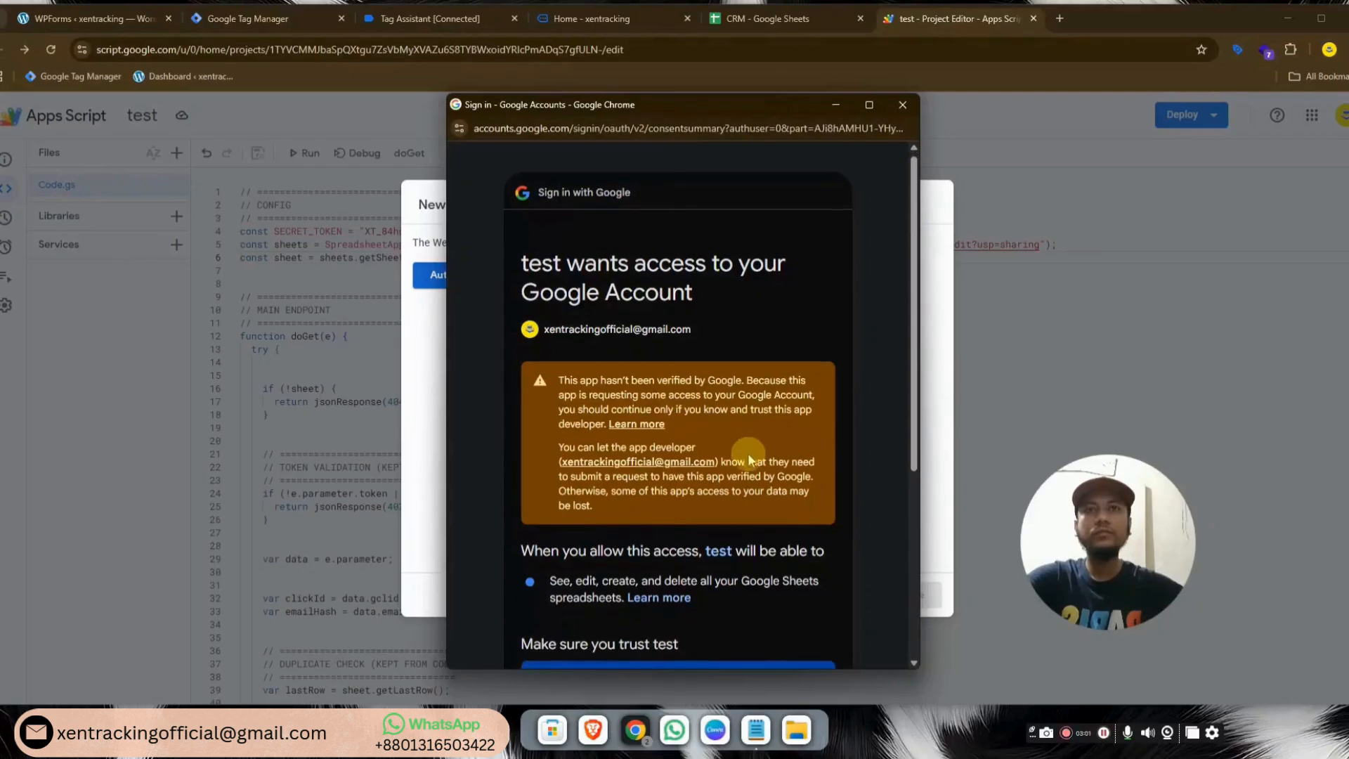
scroll(747, 453, down, 3)
scroll(748, 455, down, 3)
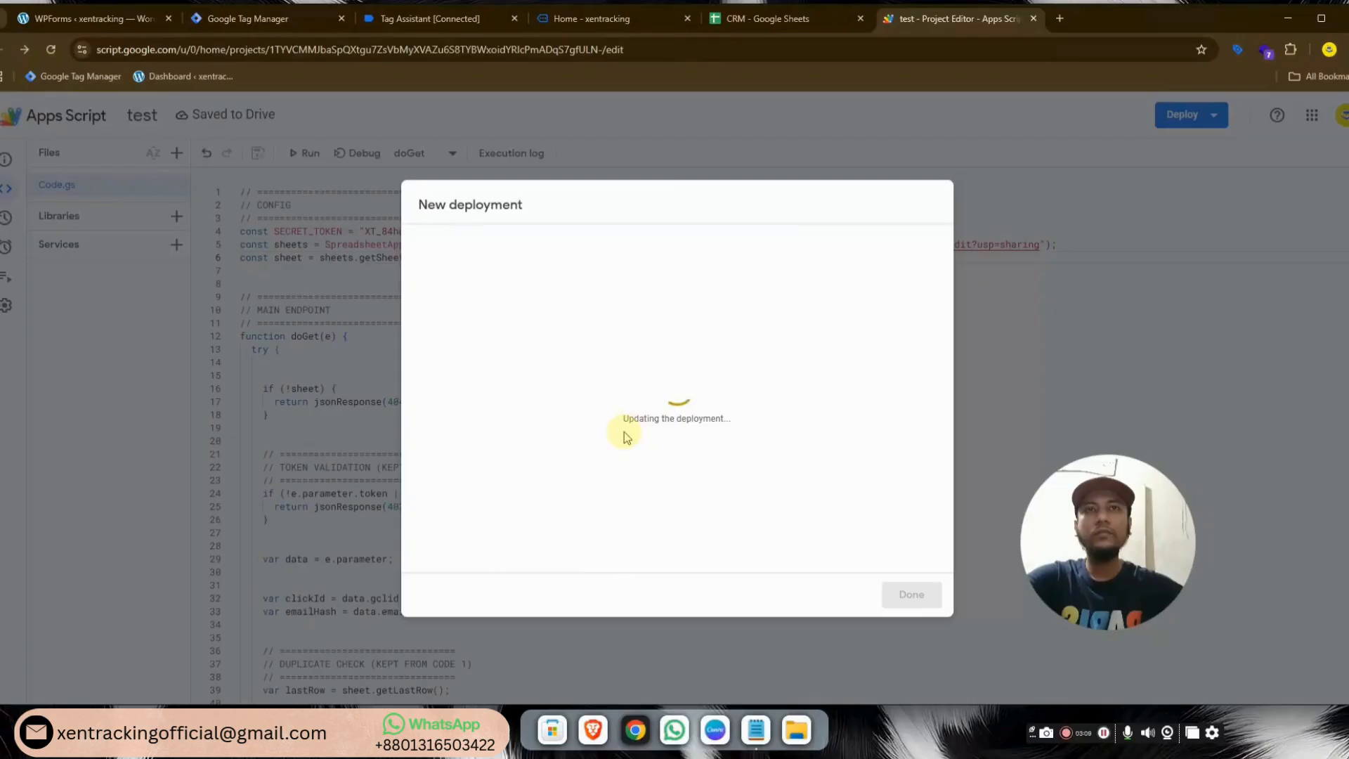
click(444, 460)
click(911, 594)
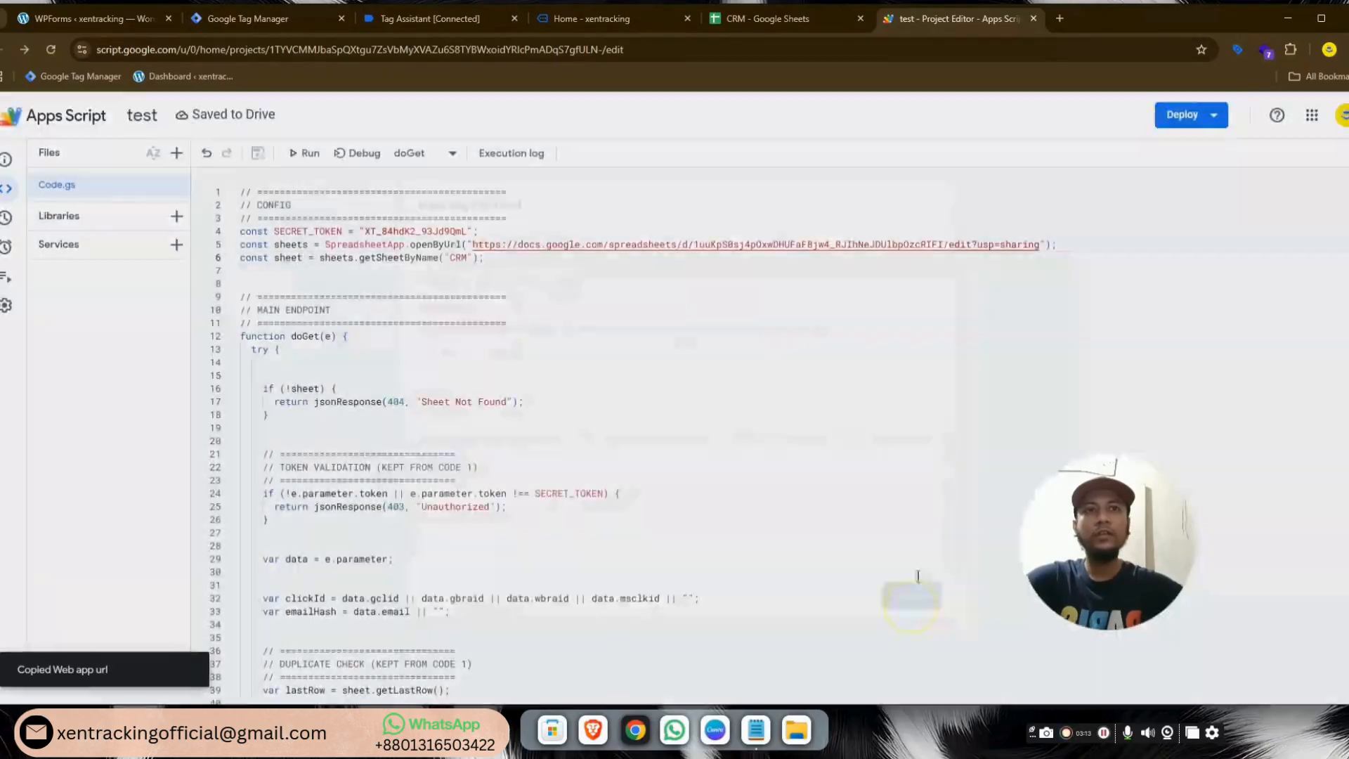
Replace the form data sender tag's BASE_URL with the copied /exec web app URL and save
click(245, 20)
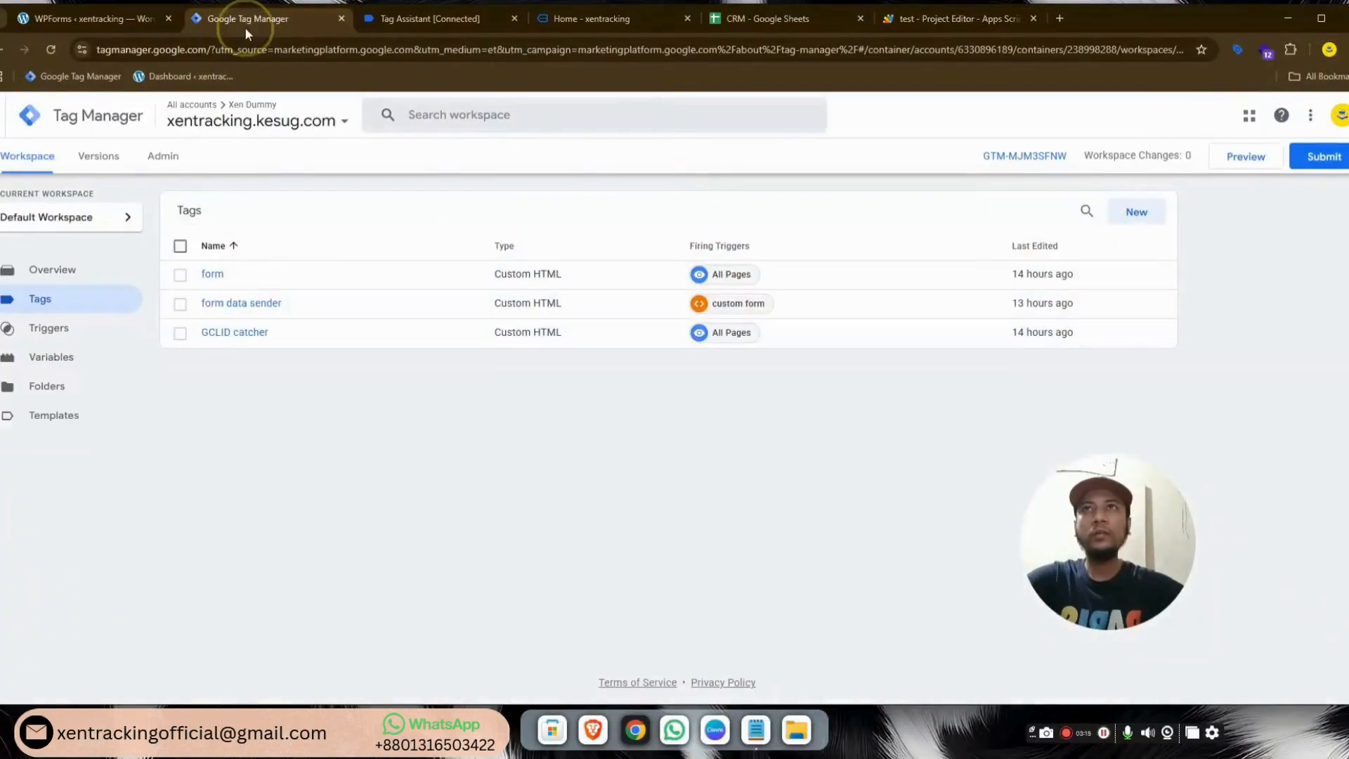
click(271, 306)
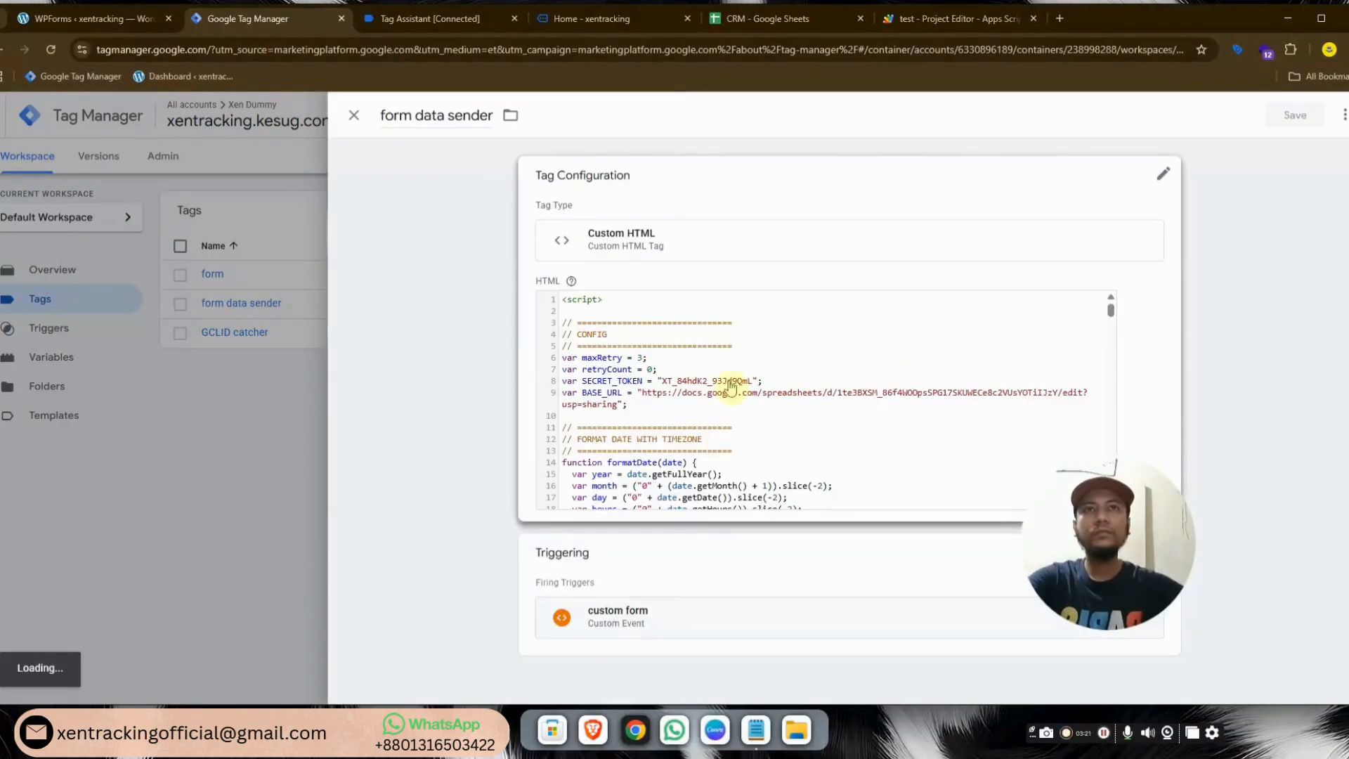
click(967, 403)
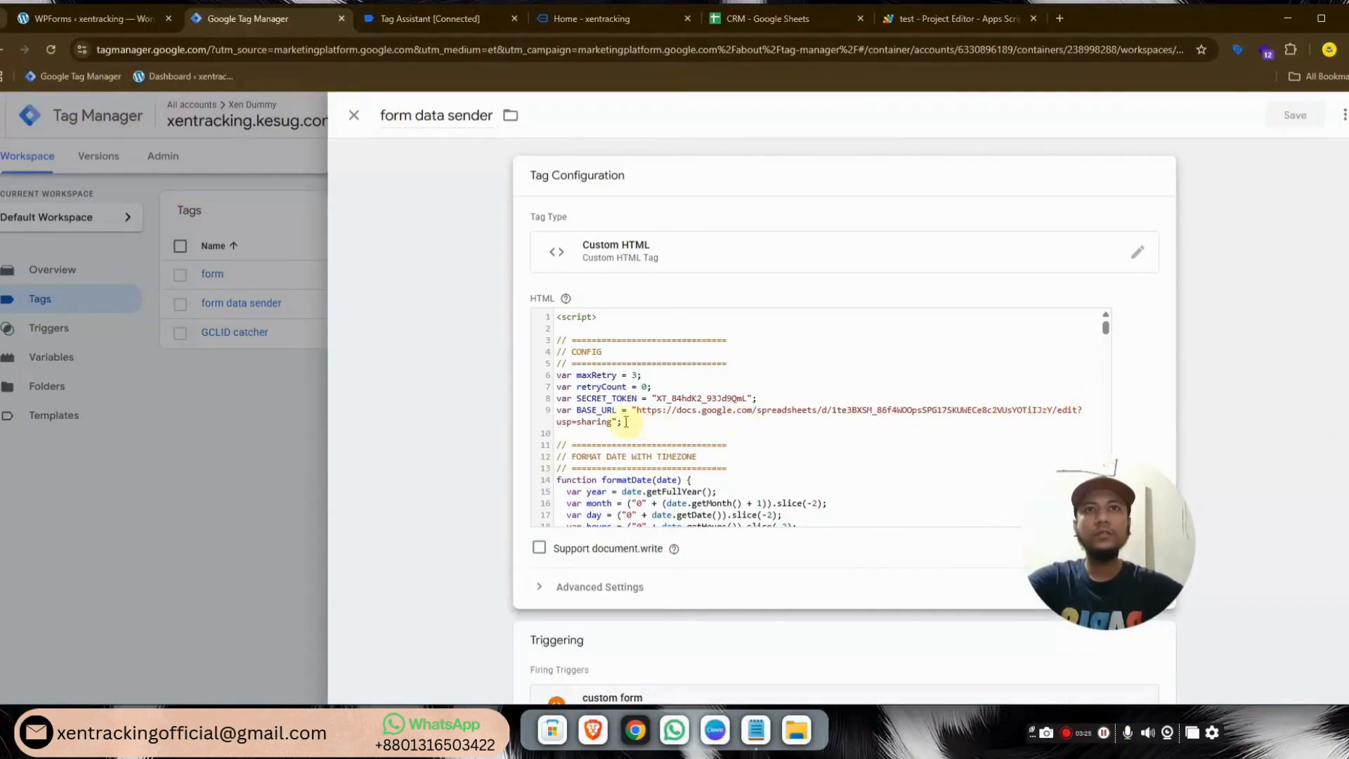
key(BackSpace)
key(BackSpace)
key(BackSpace)
key(BackSpace)
key(BackSpace)
key(BackSpace)
key(BackSpace)
key(BackSpace)
key(BackSpace)
key(BackSpace)
key(BackSpace)
key(BackSpace)
key(BackSpace)
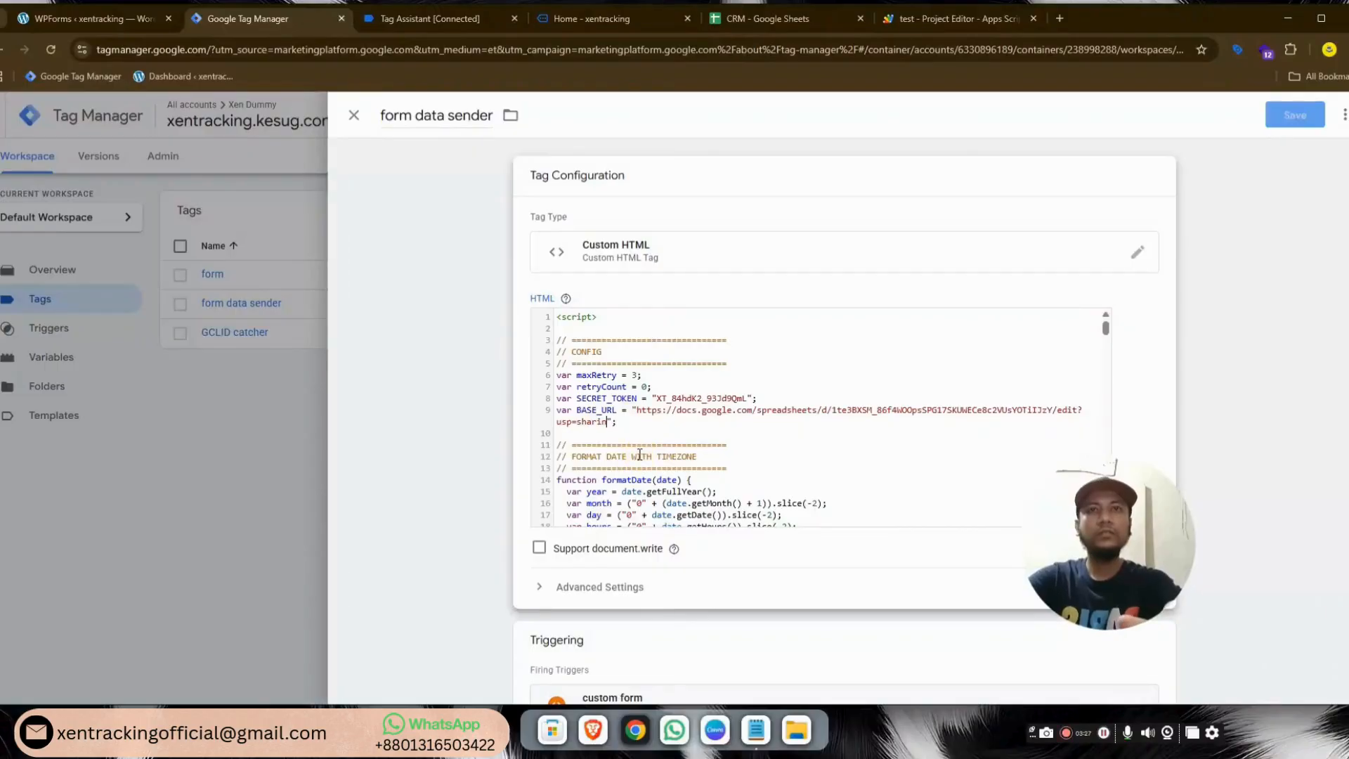
key(BackSpace)
key(BackSpace)
key(BackSpace)
key(BackSpace)
key(BackSpace)
key(BackSpace)
key(BackSpace)
key(BackSpace)
key(BackSpace)
key(BackSpace)
key(BackSpace)
key(BackSpace)
key(BackSpace)
key(BackSpace)
key(BackSpace)
key(BackSpace)
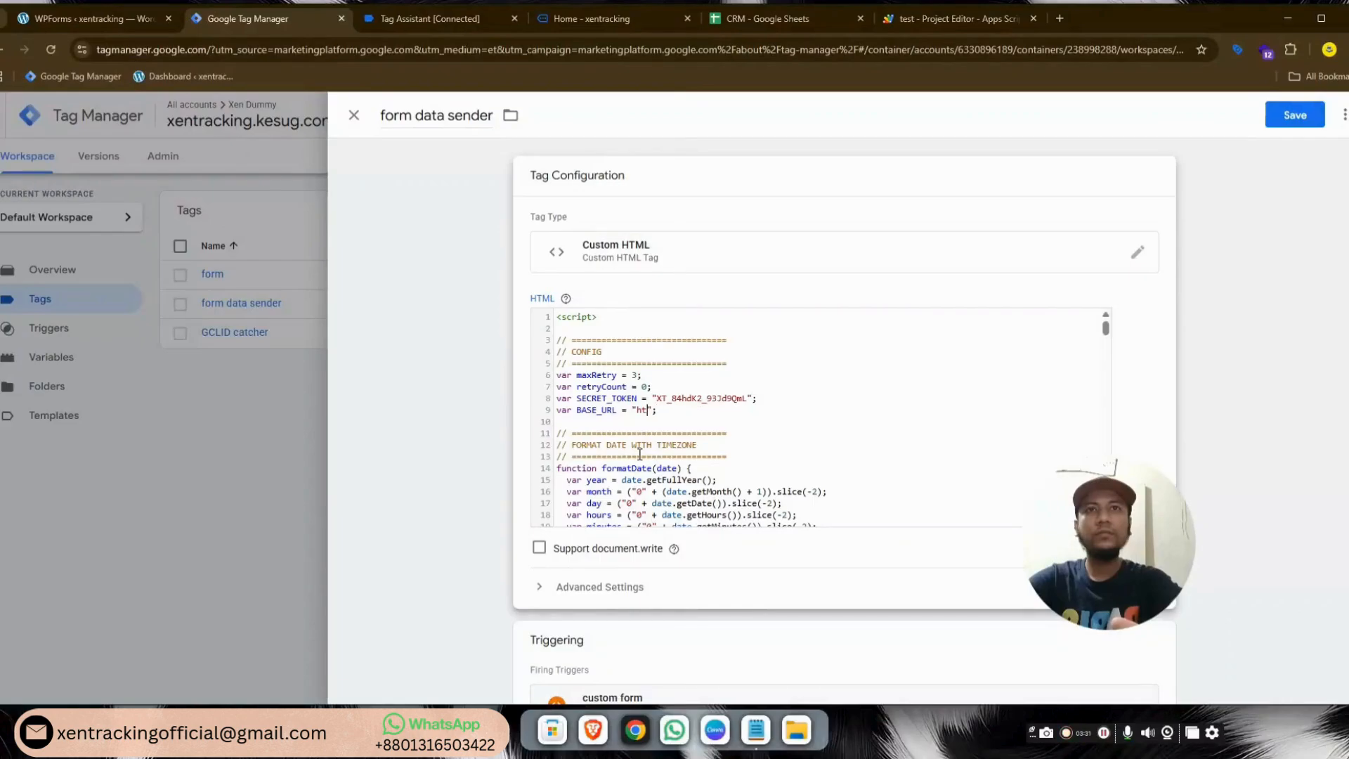
key(ctrl+v)
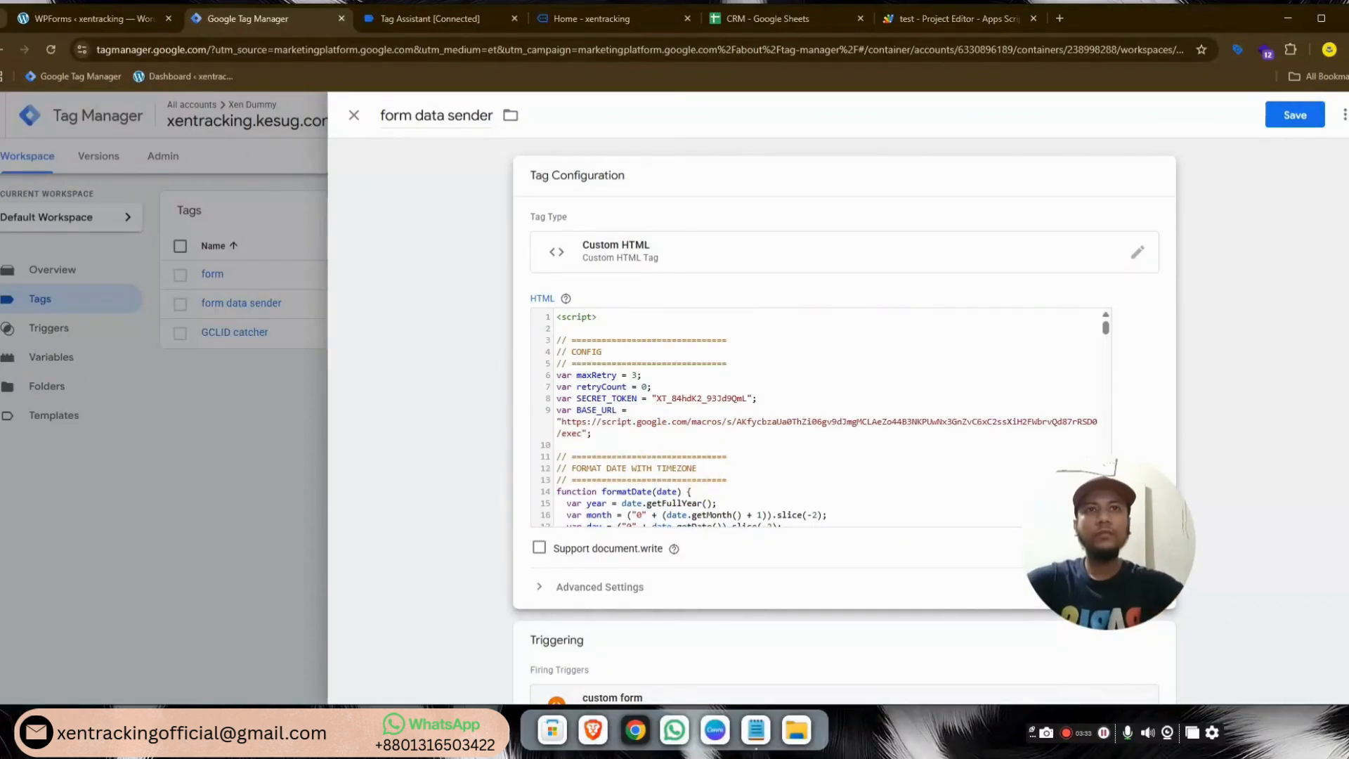
click(1296, 118)
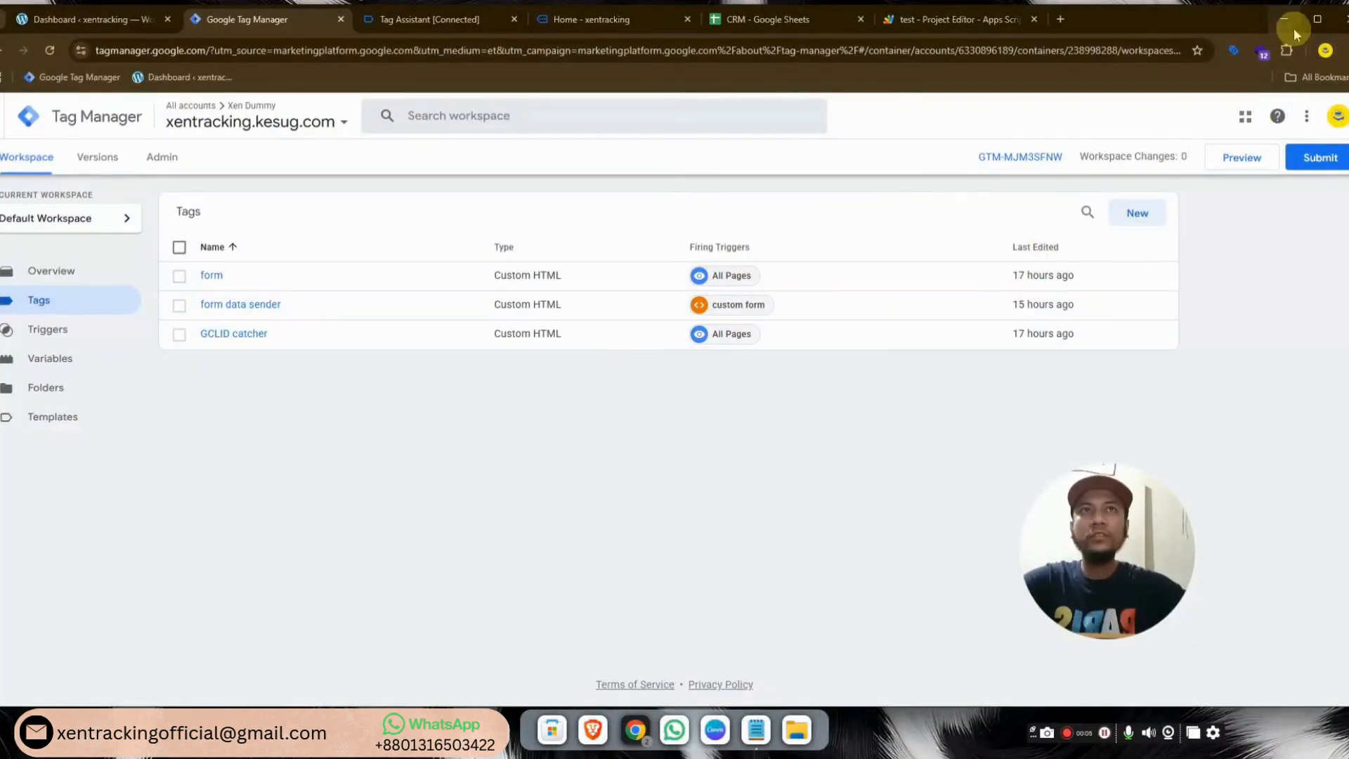
Open a new Incognito window snapped to the left half of the screen
click(1345, 50)
click(1265, 124)
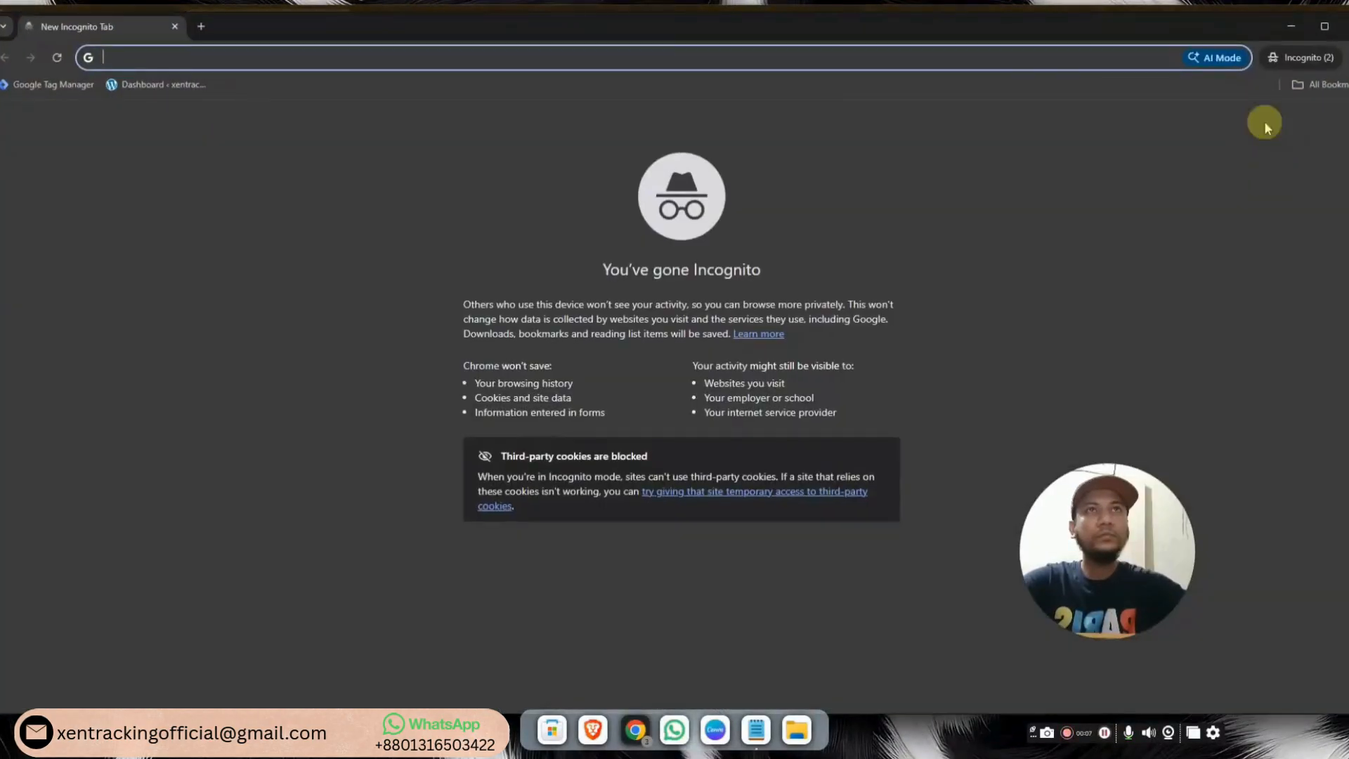
mouse_move(1324, 28)
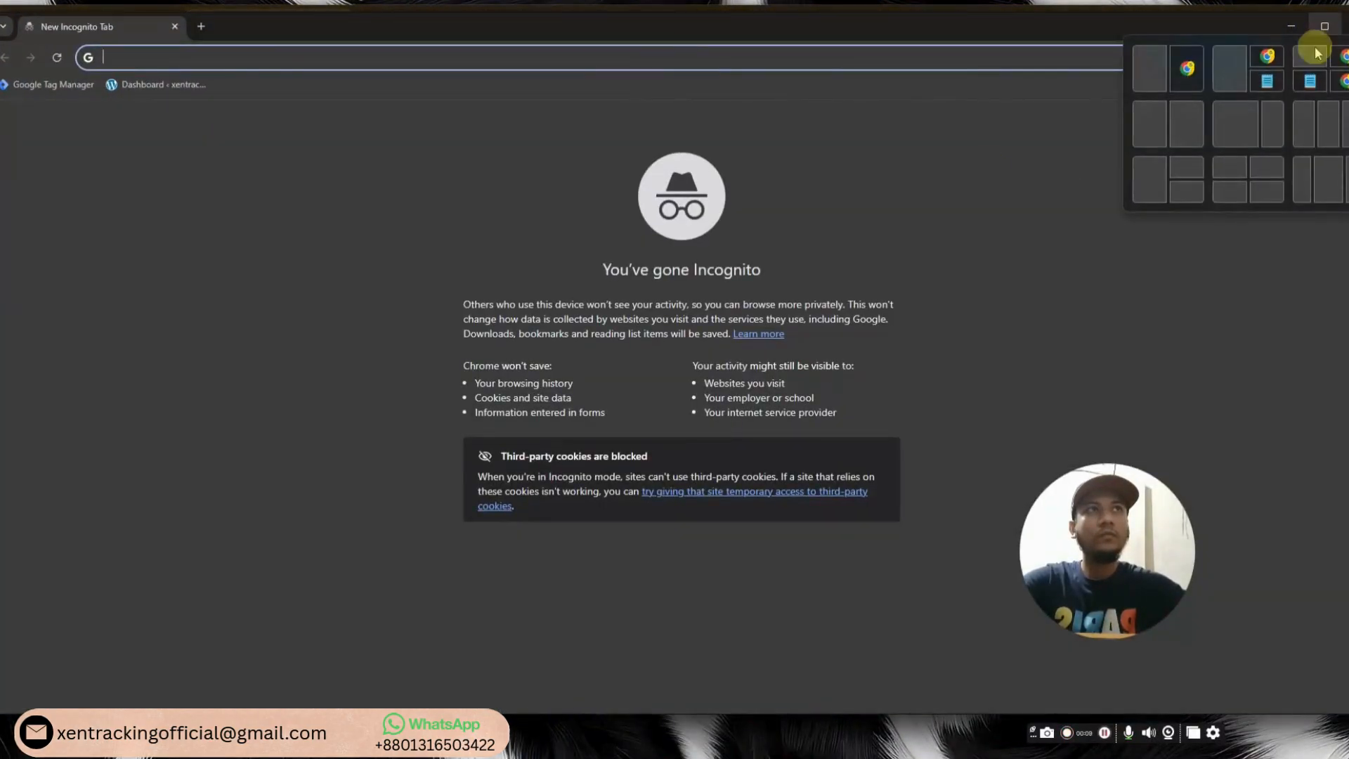
click(1186, 71)
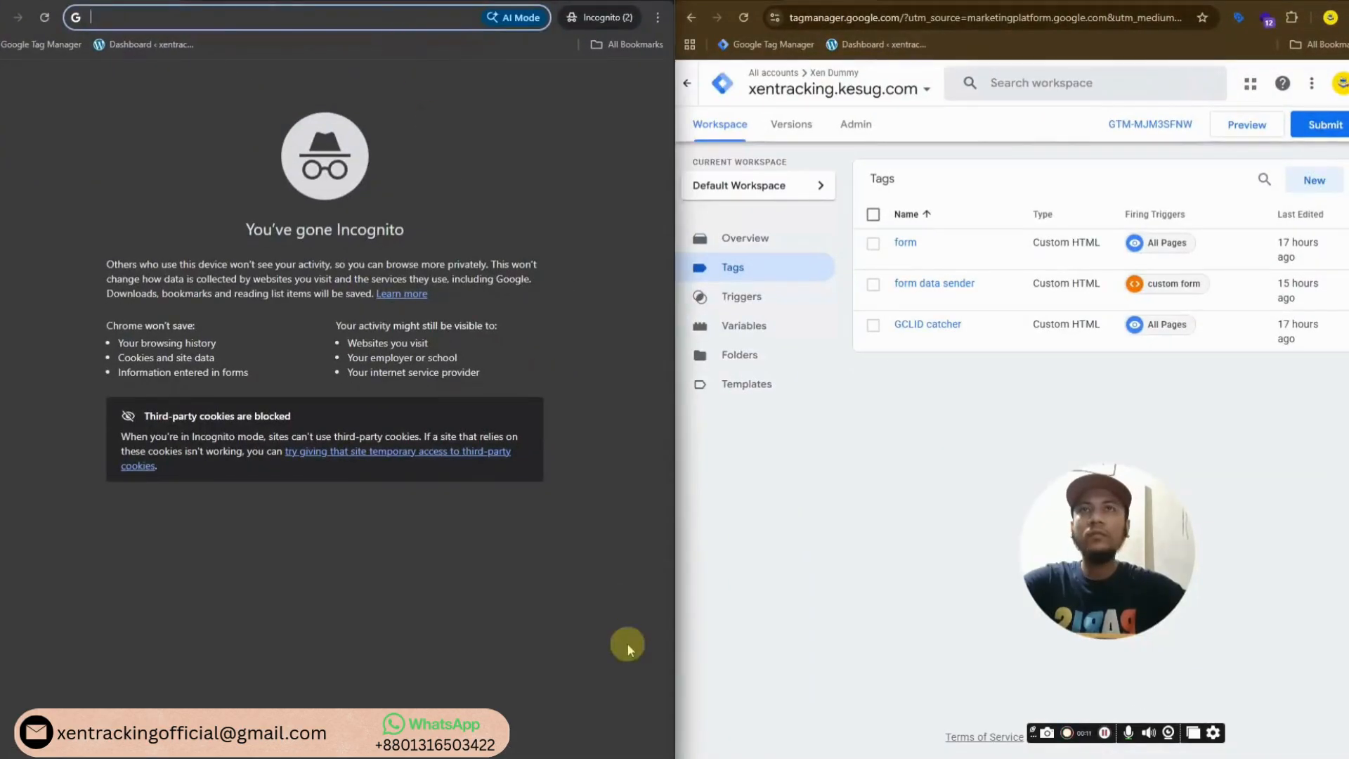
Load the xentracking site with the gclid changed to test140
mouse_move(647, 746)
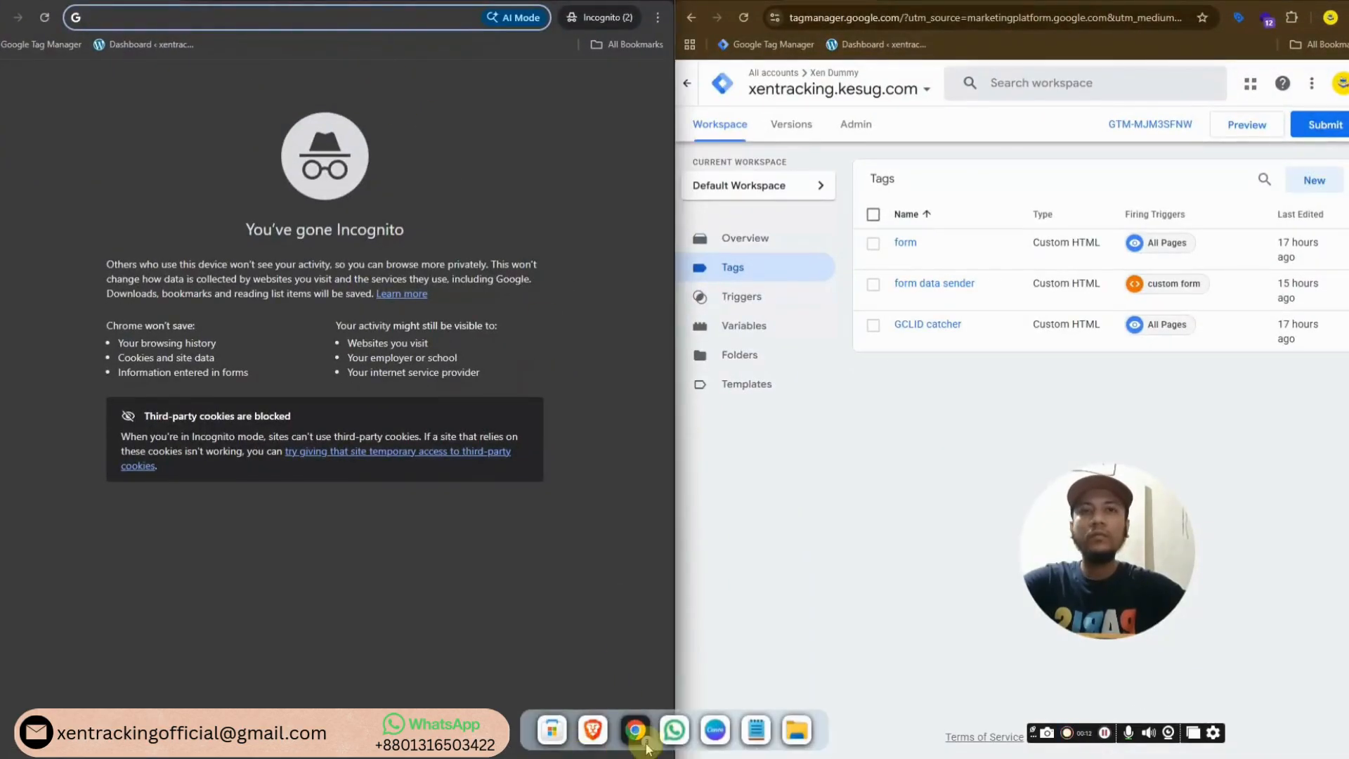
click(755, 731)
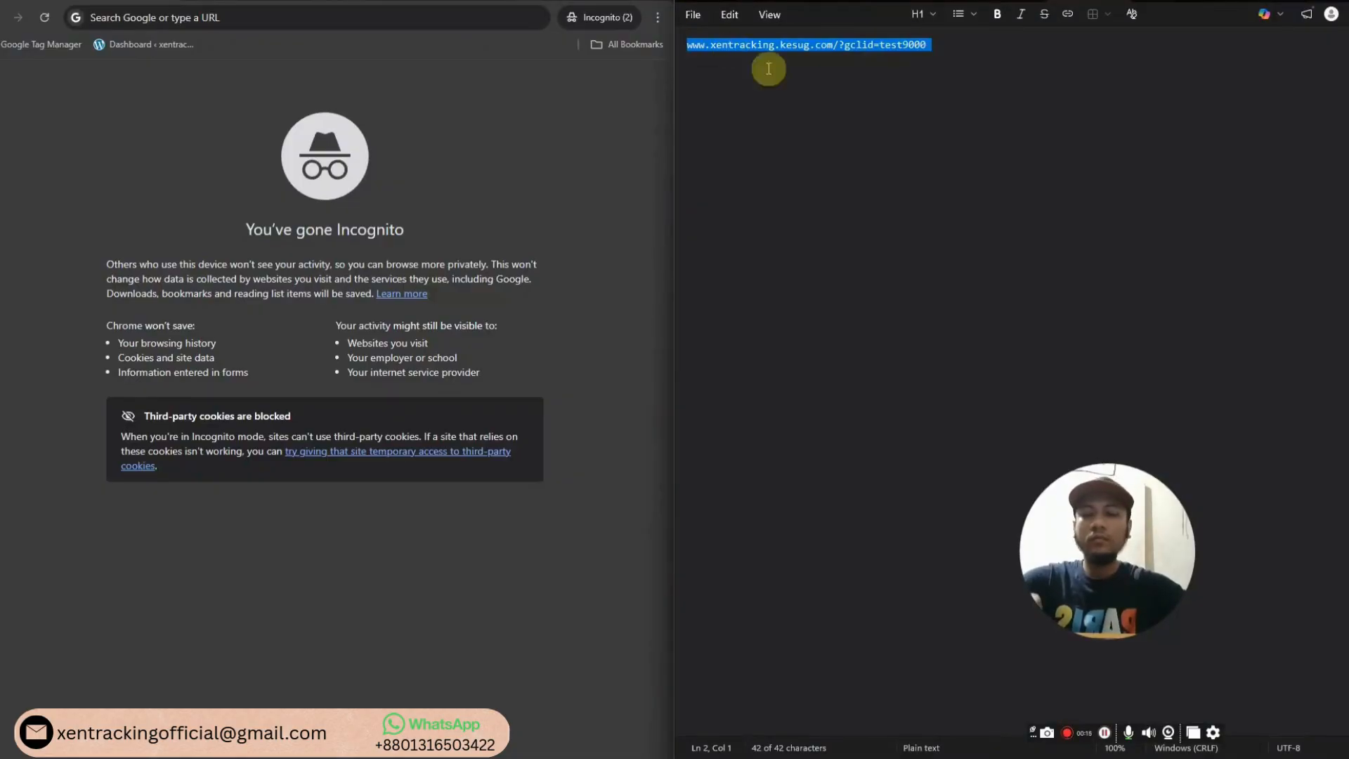
click(354, 13)
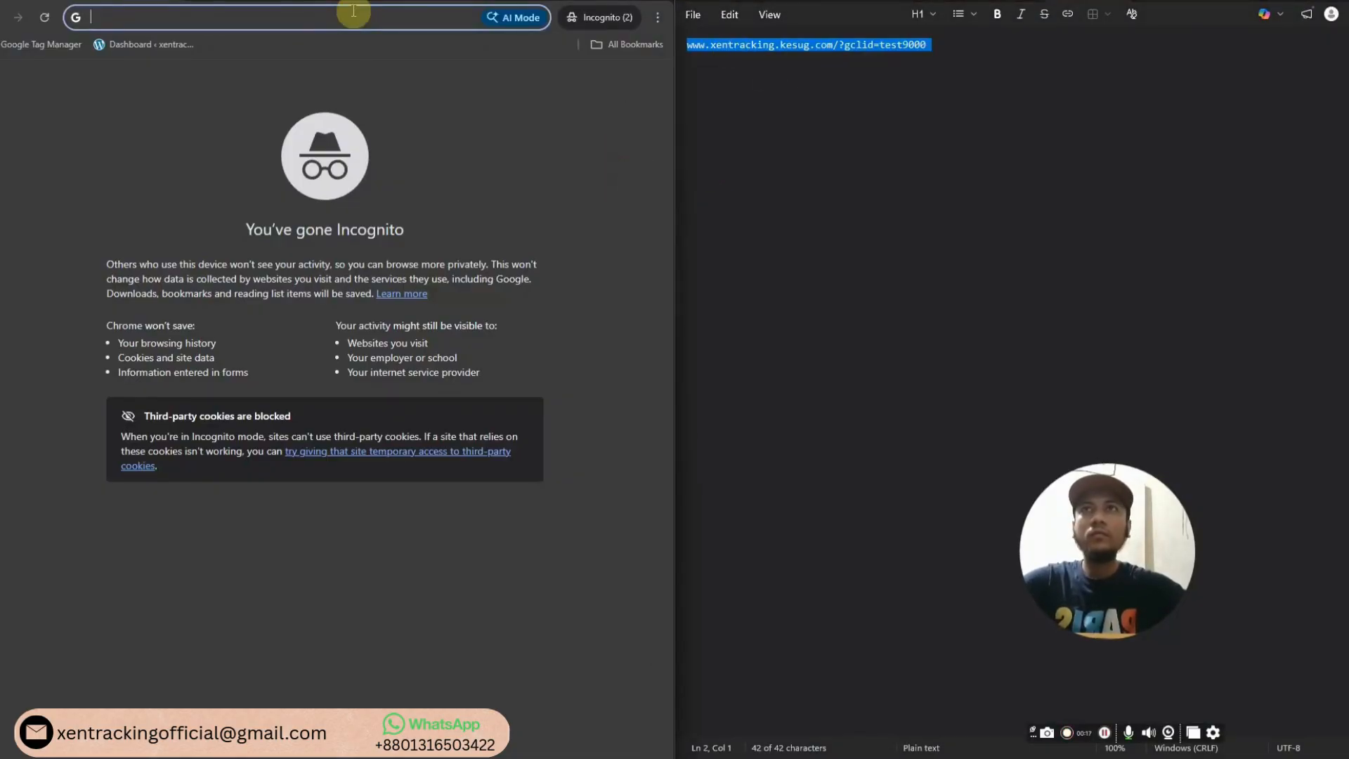
key(ctrl+v)
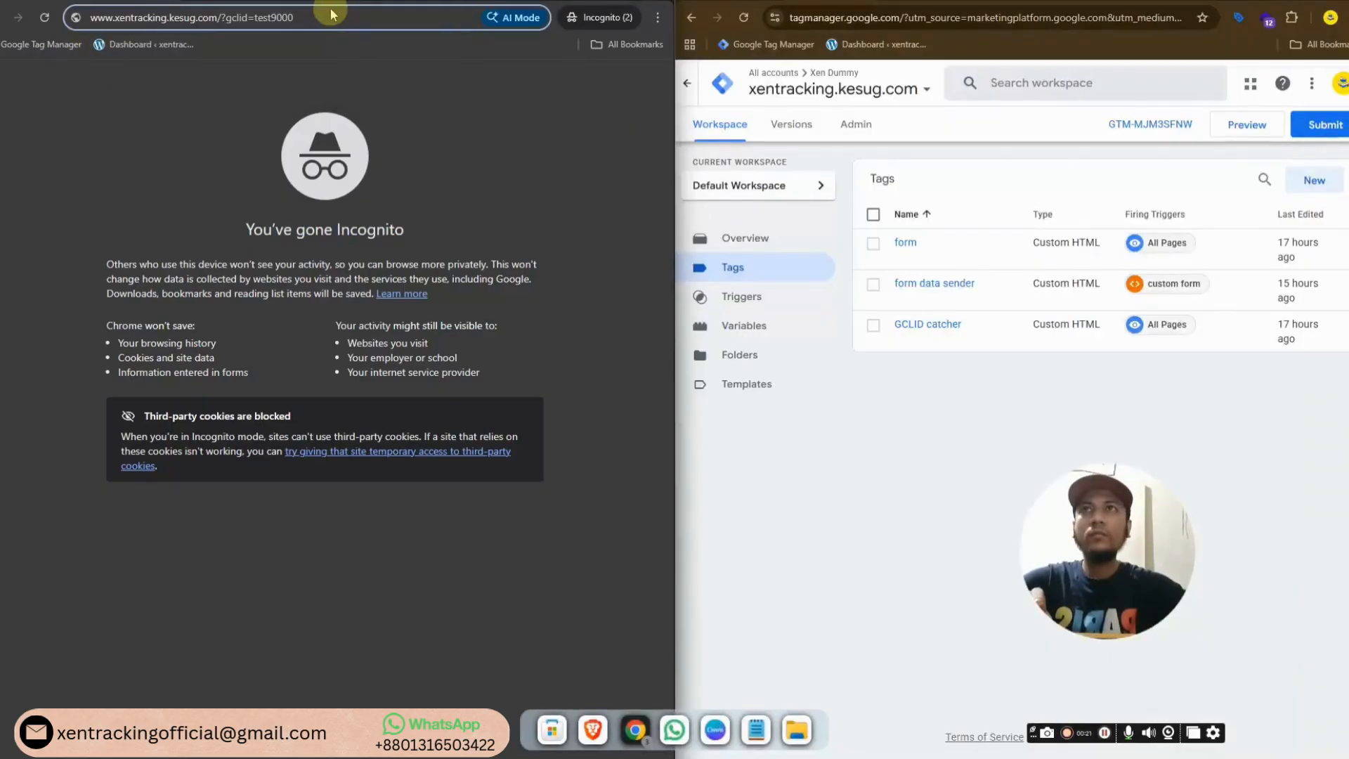
click(324, 20)
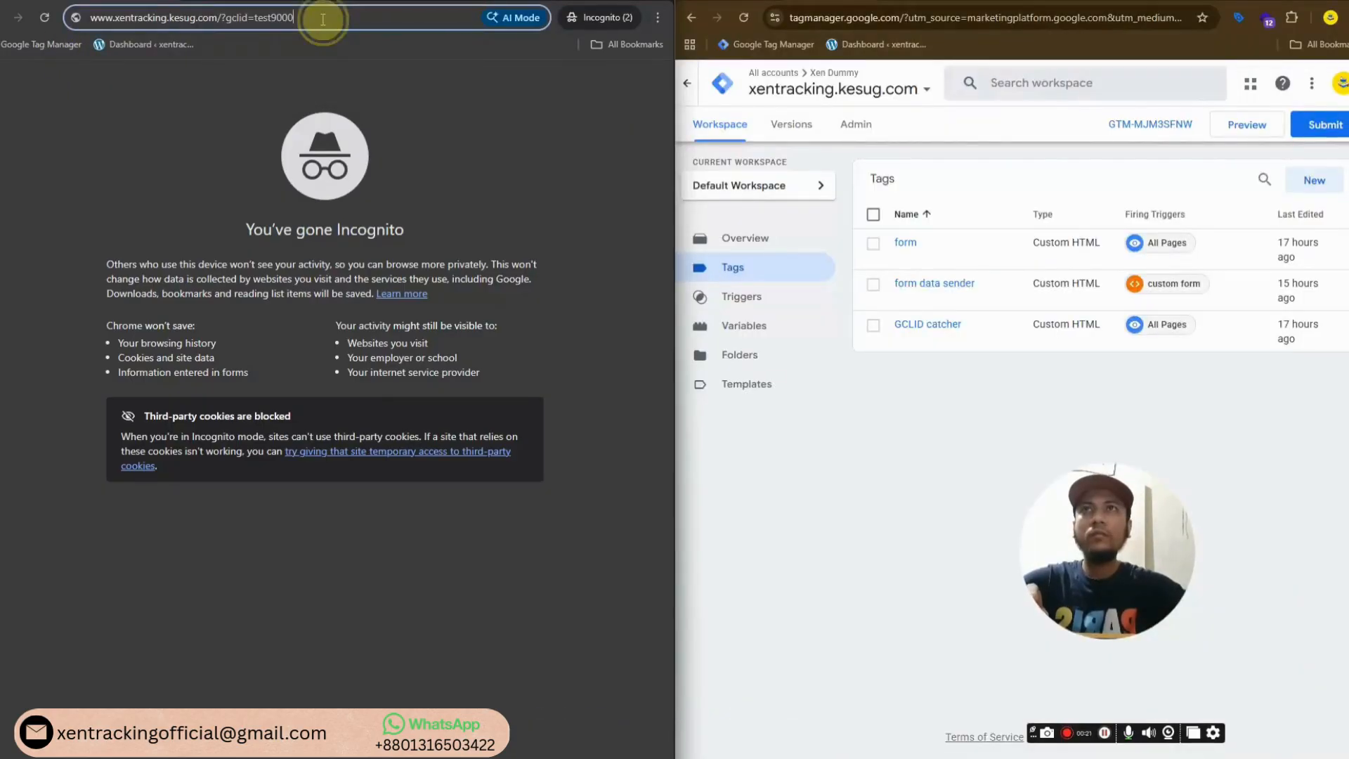
key(BackSpace)
key(BackSpace)
key(BackSpace)
key(BackSpace)
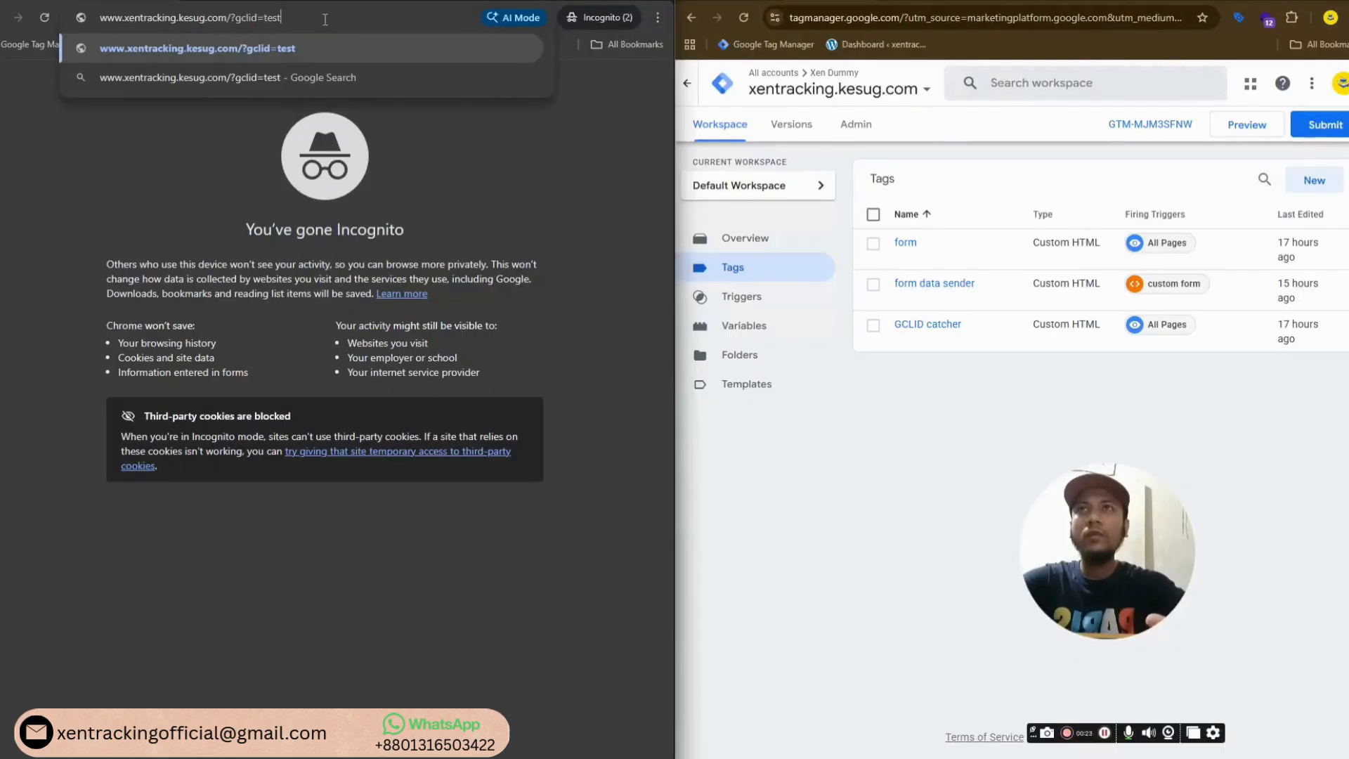
text(140)
key(Return)
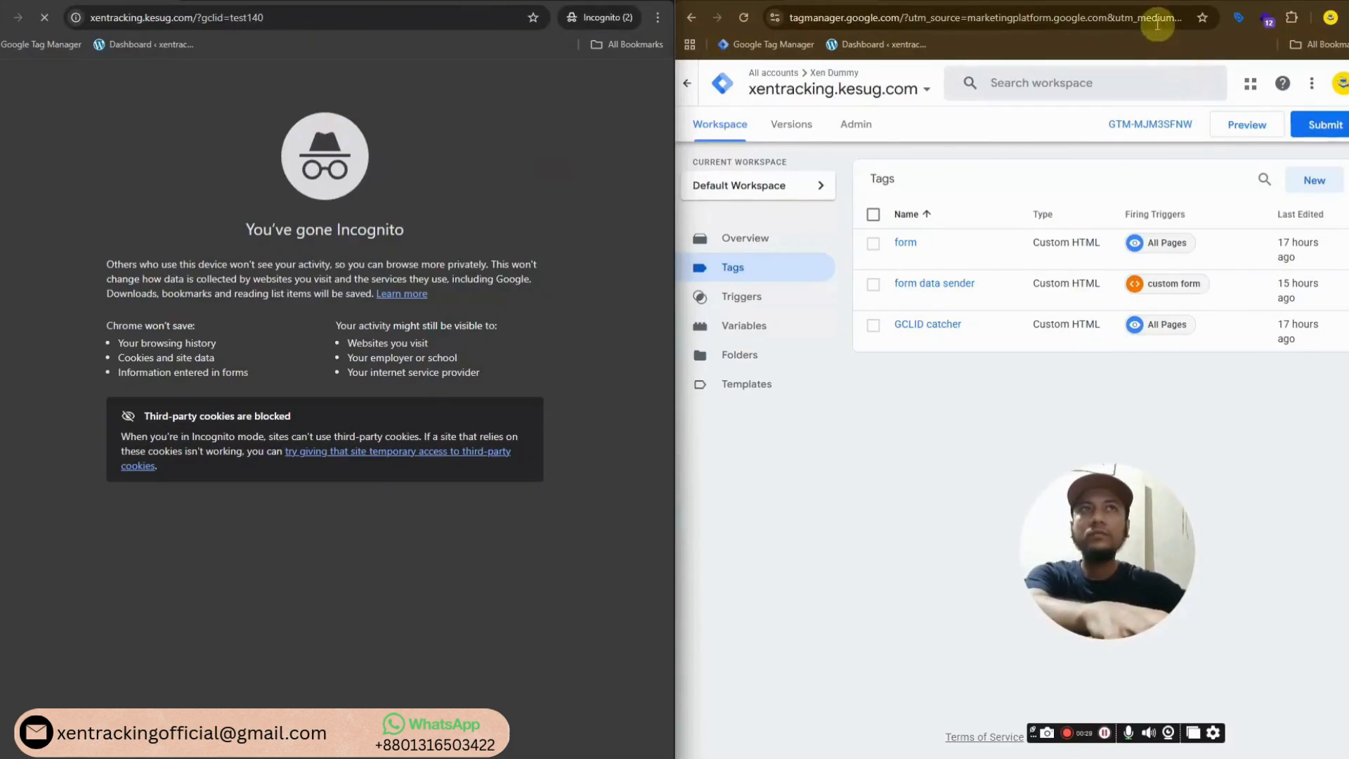
Show the CRM sheet on the right and open DevTools on the website
click(1060, 2)
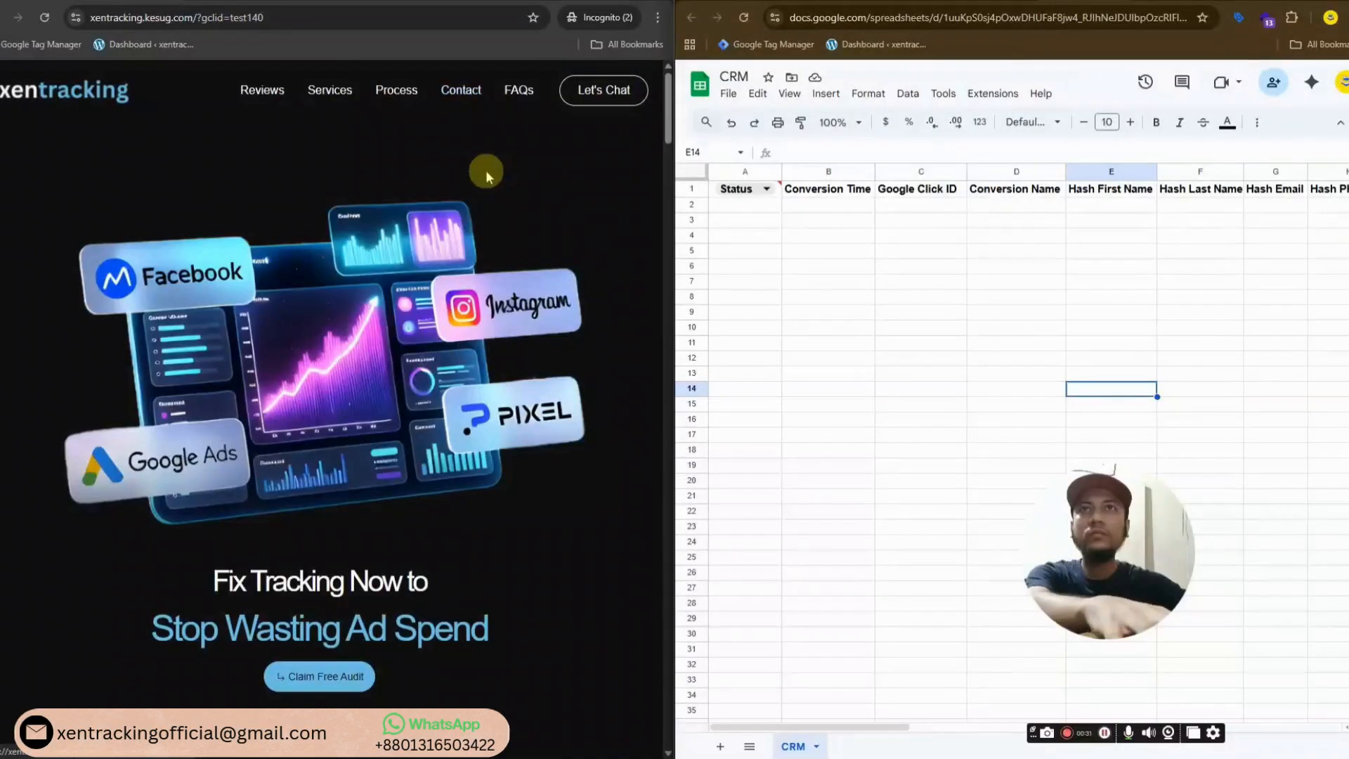
key(F12)
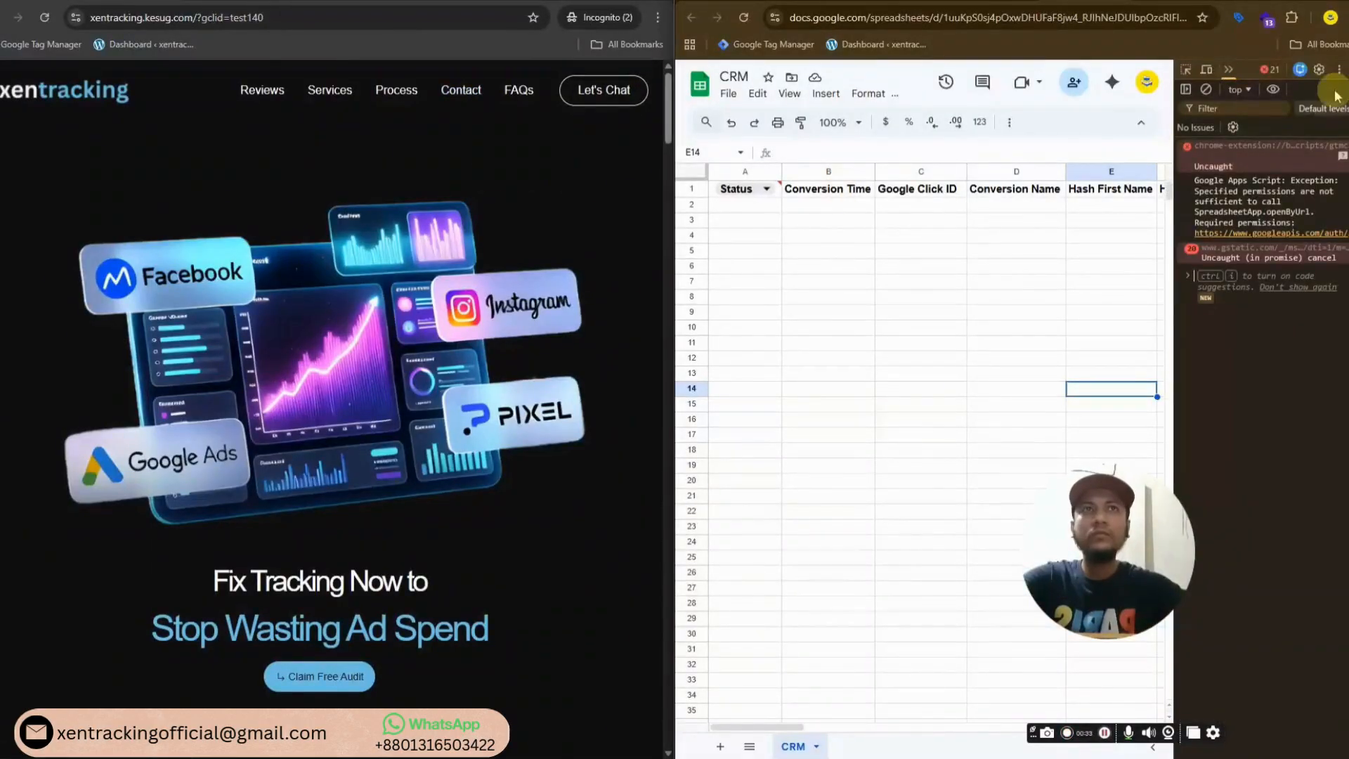
key(F12)
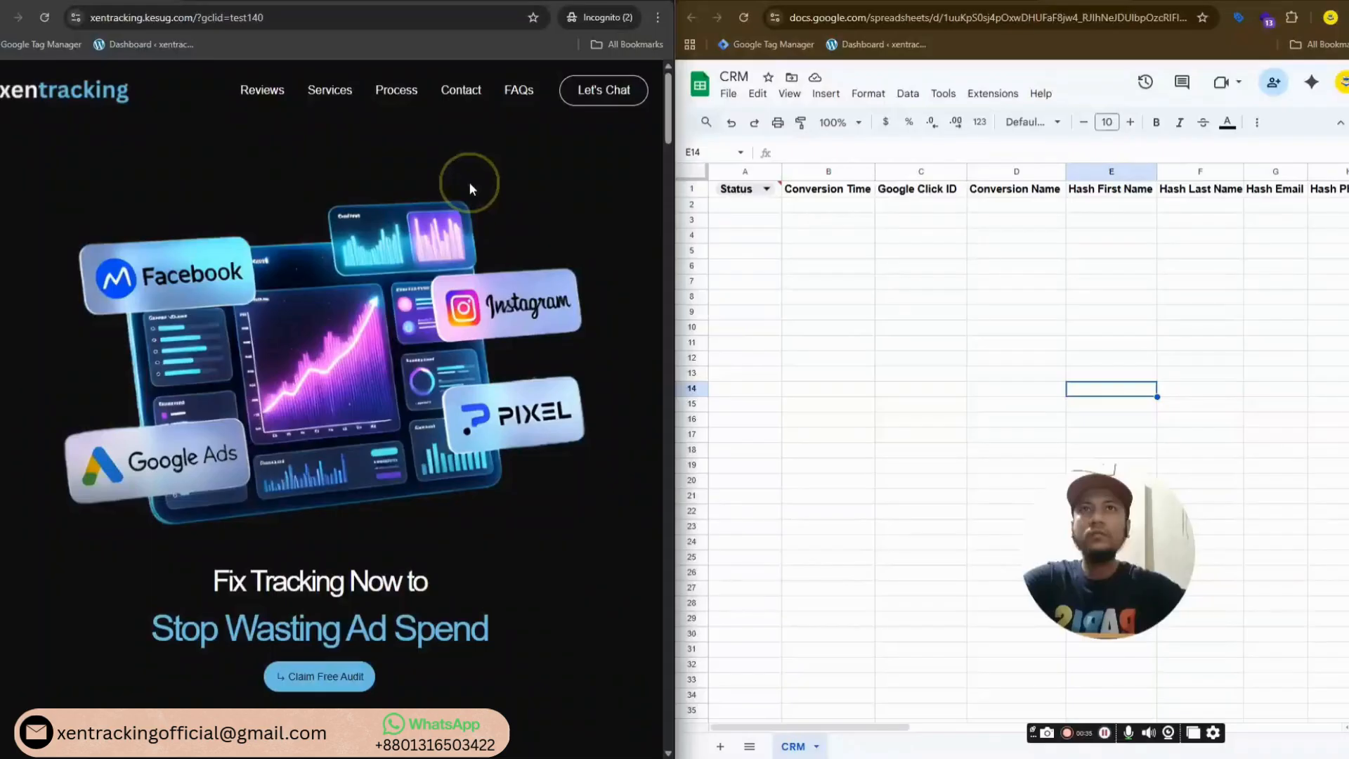
key(F12)
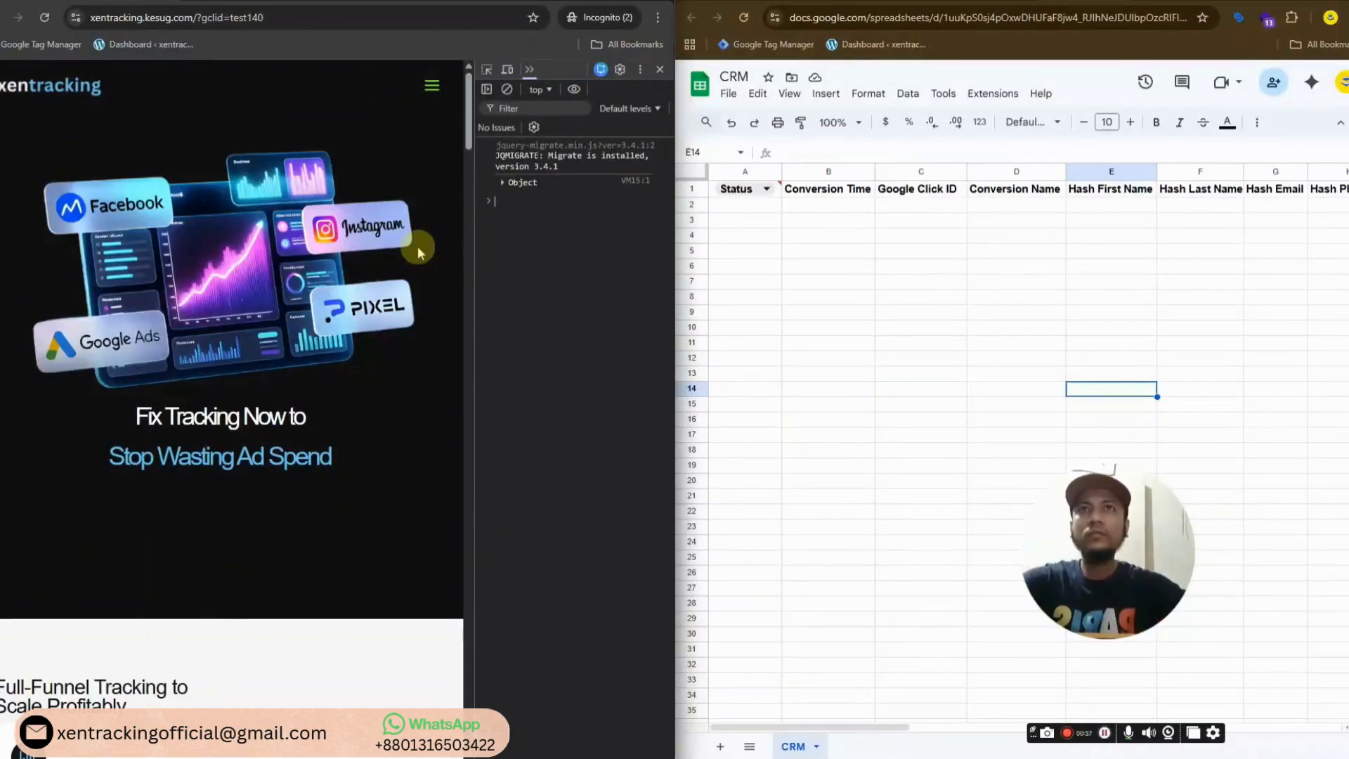
scroll(265, 378, down, 10)
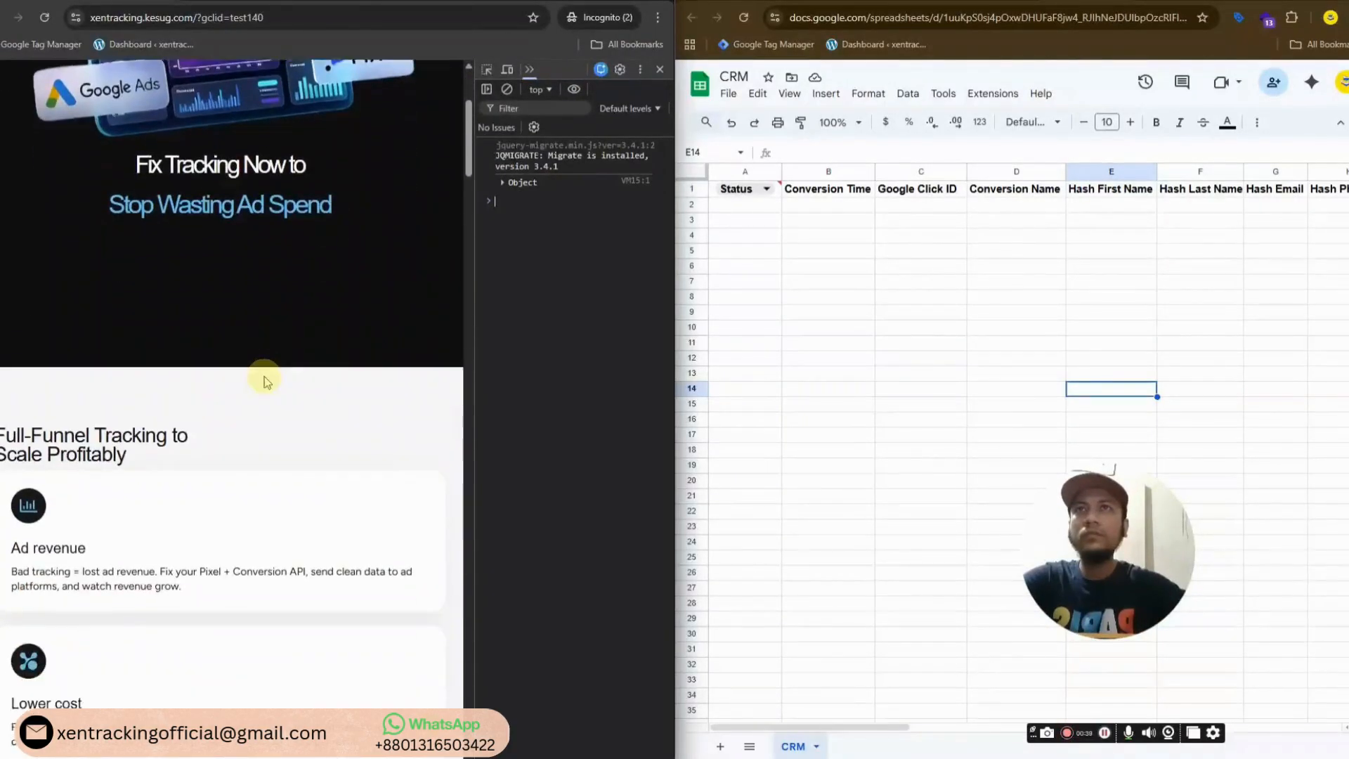
scroll(264, 382, down, 10)
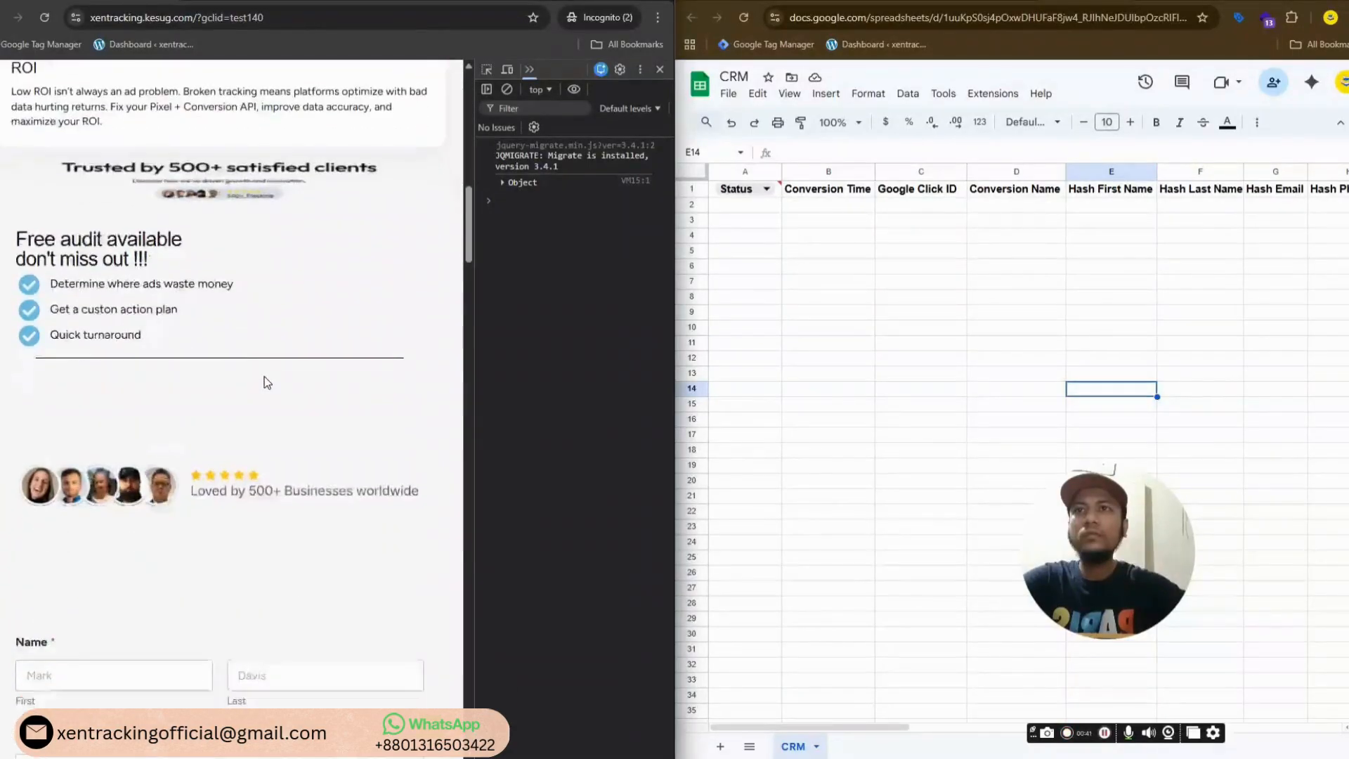
Fill the free-audit form with a test first name, last name, email and phone, and submit it
click(121, 409)
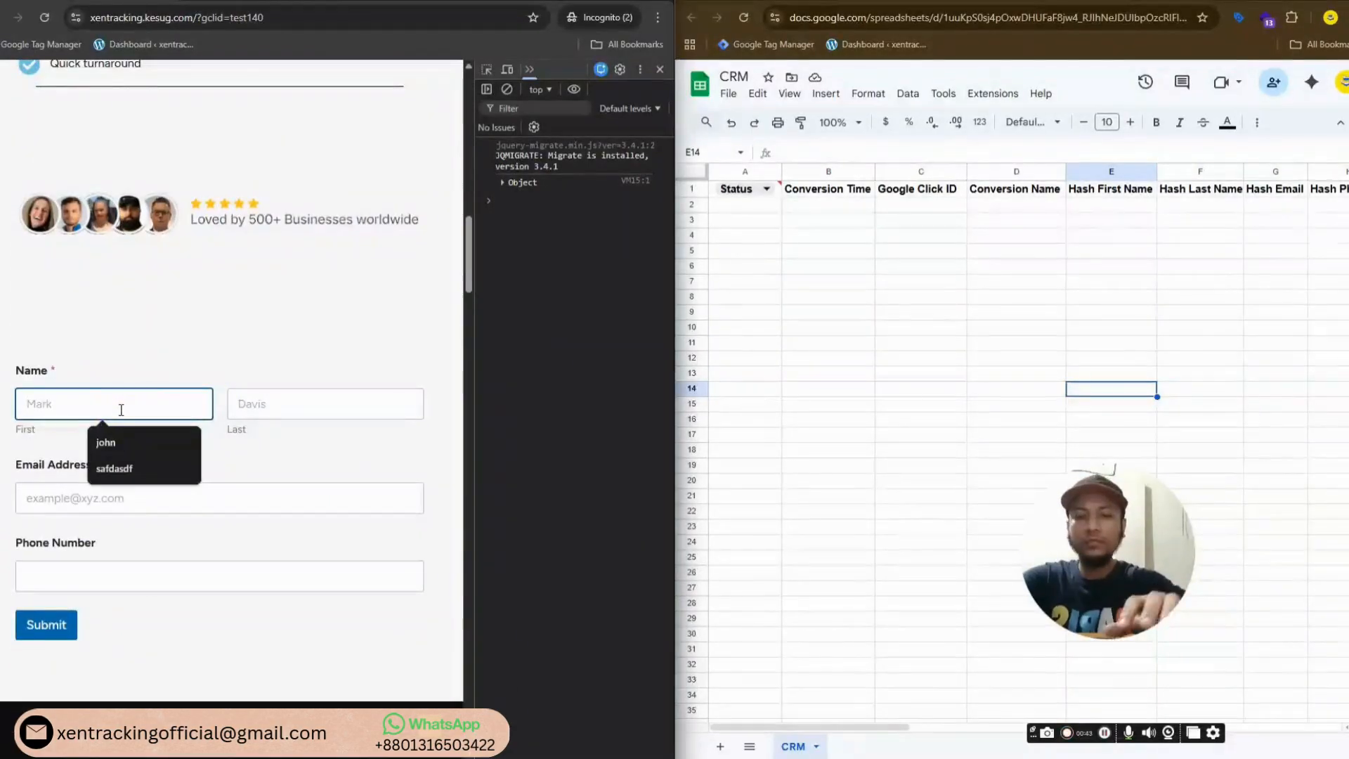
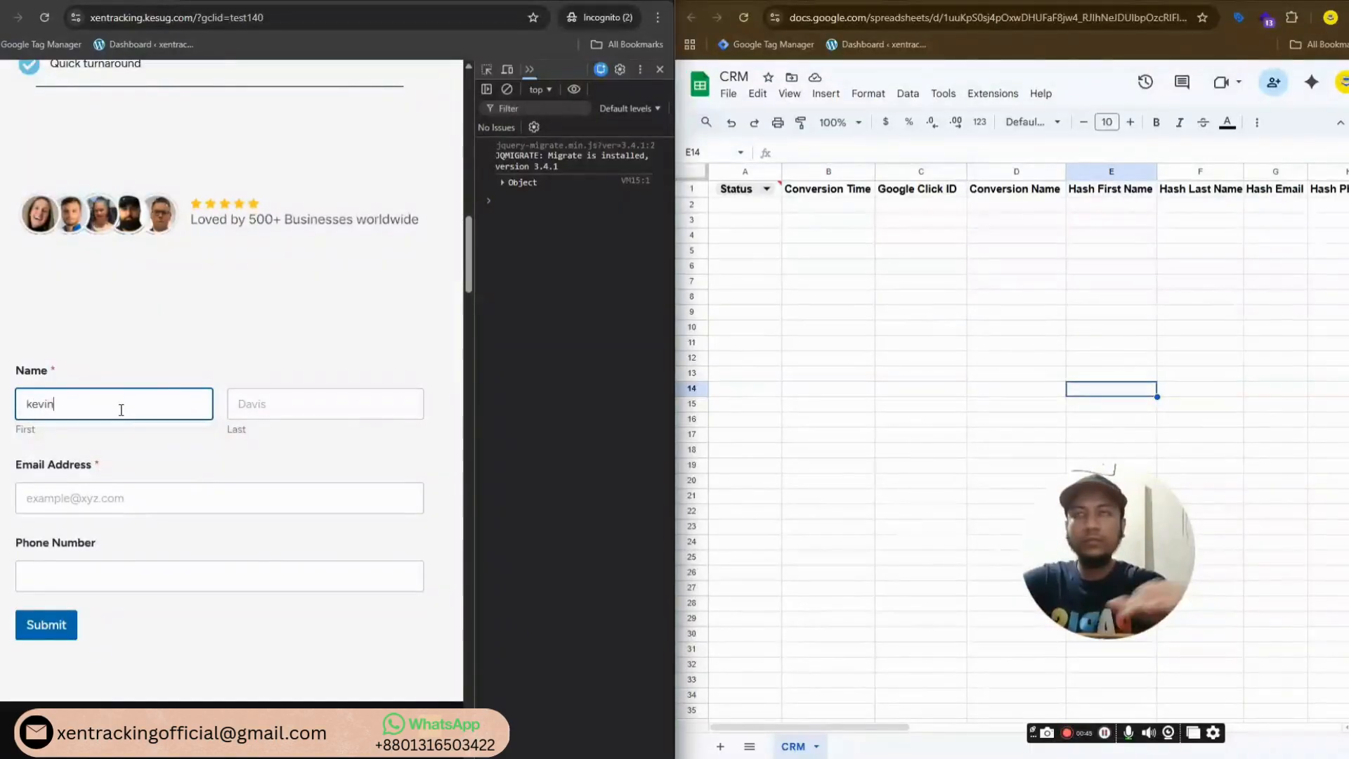
click(296, 401)
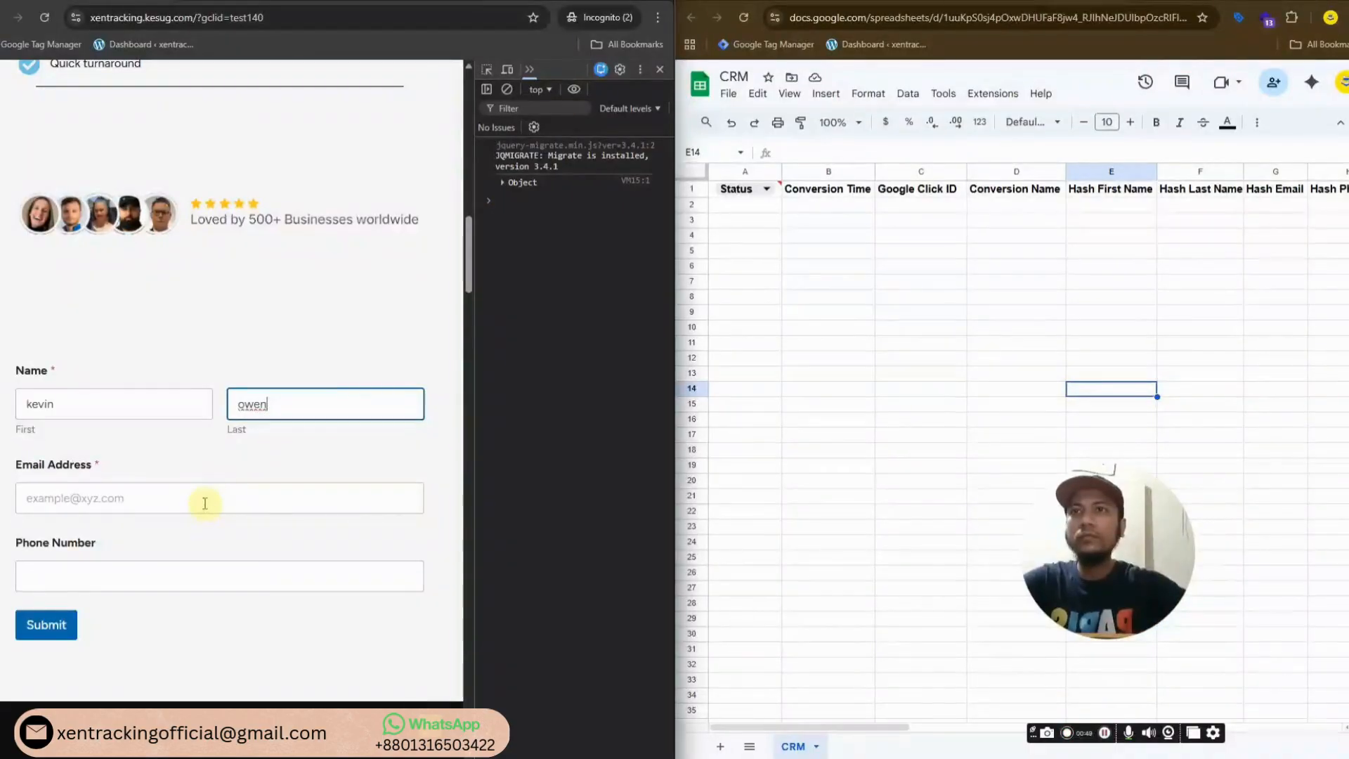
click(205, 502)
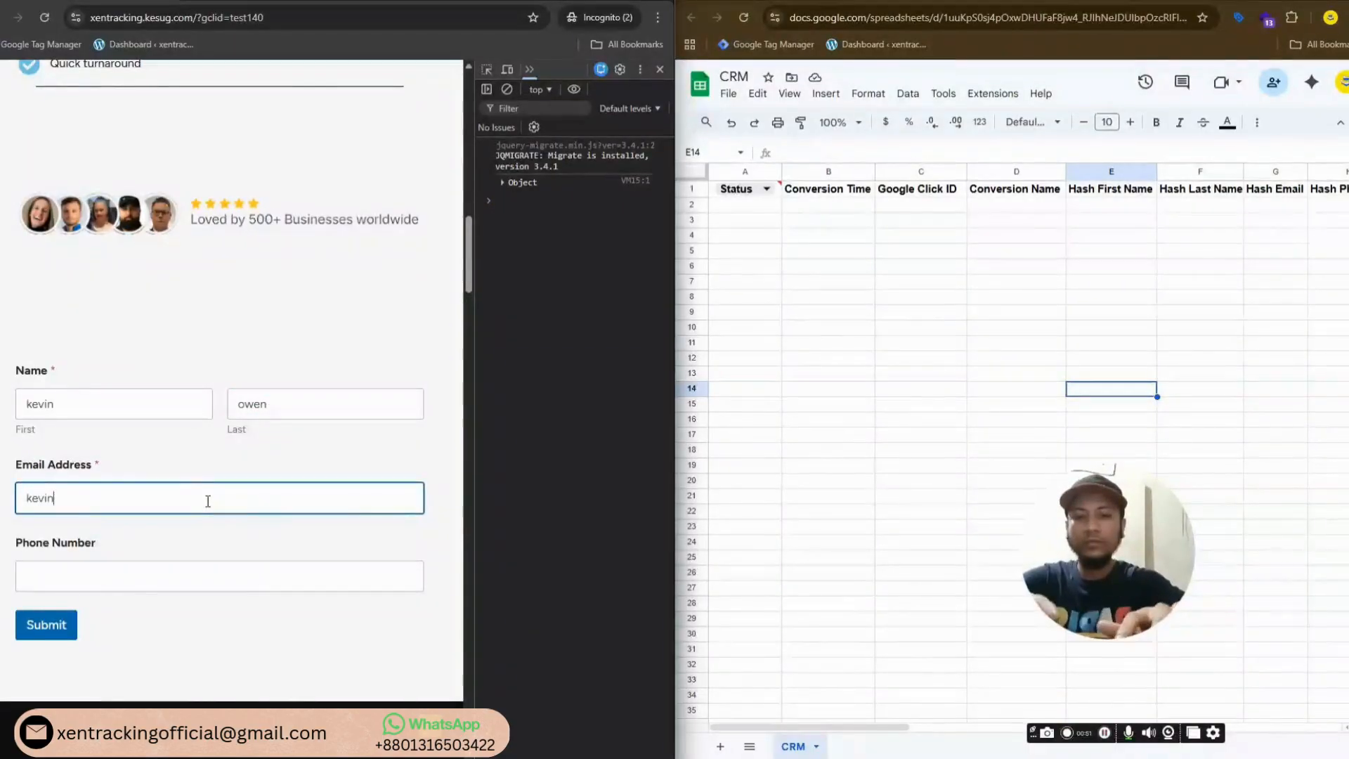
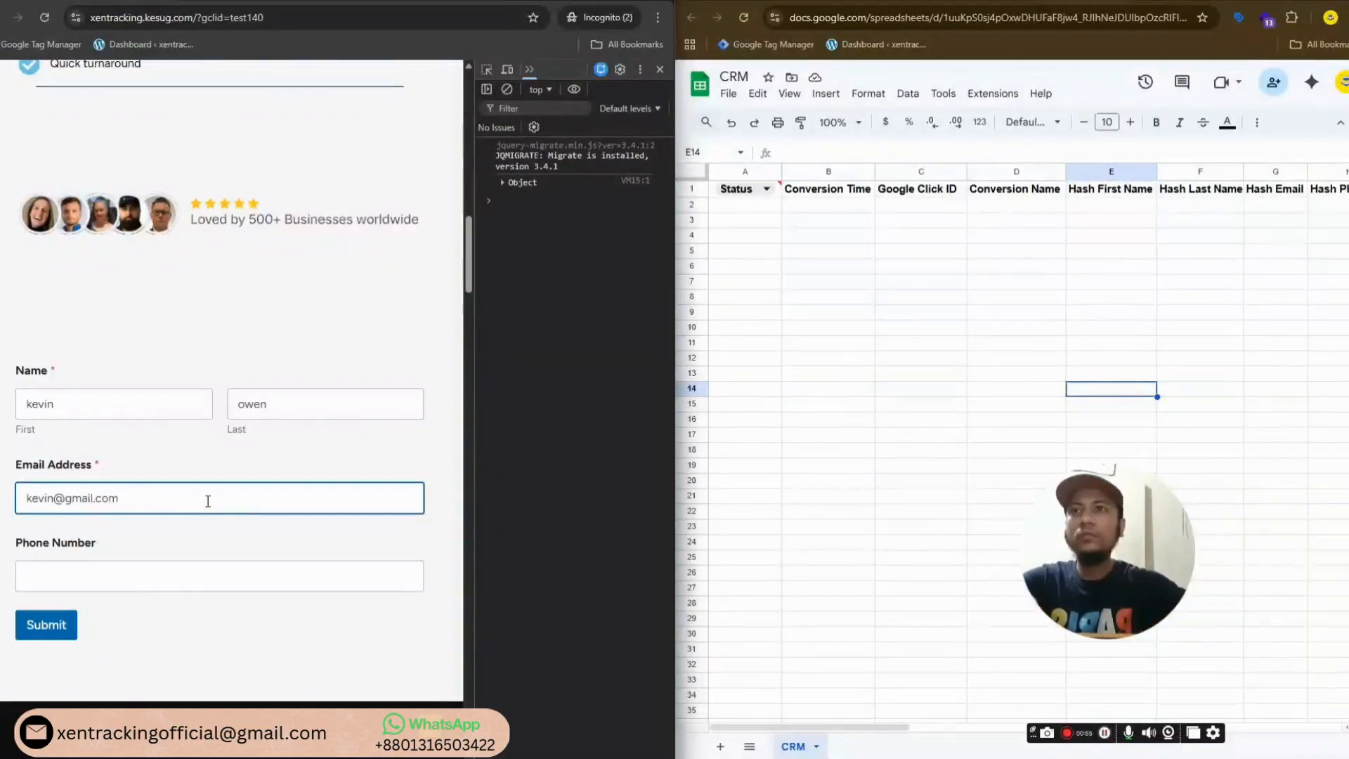
click(162, 586)
text(644546465)
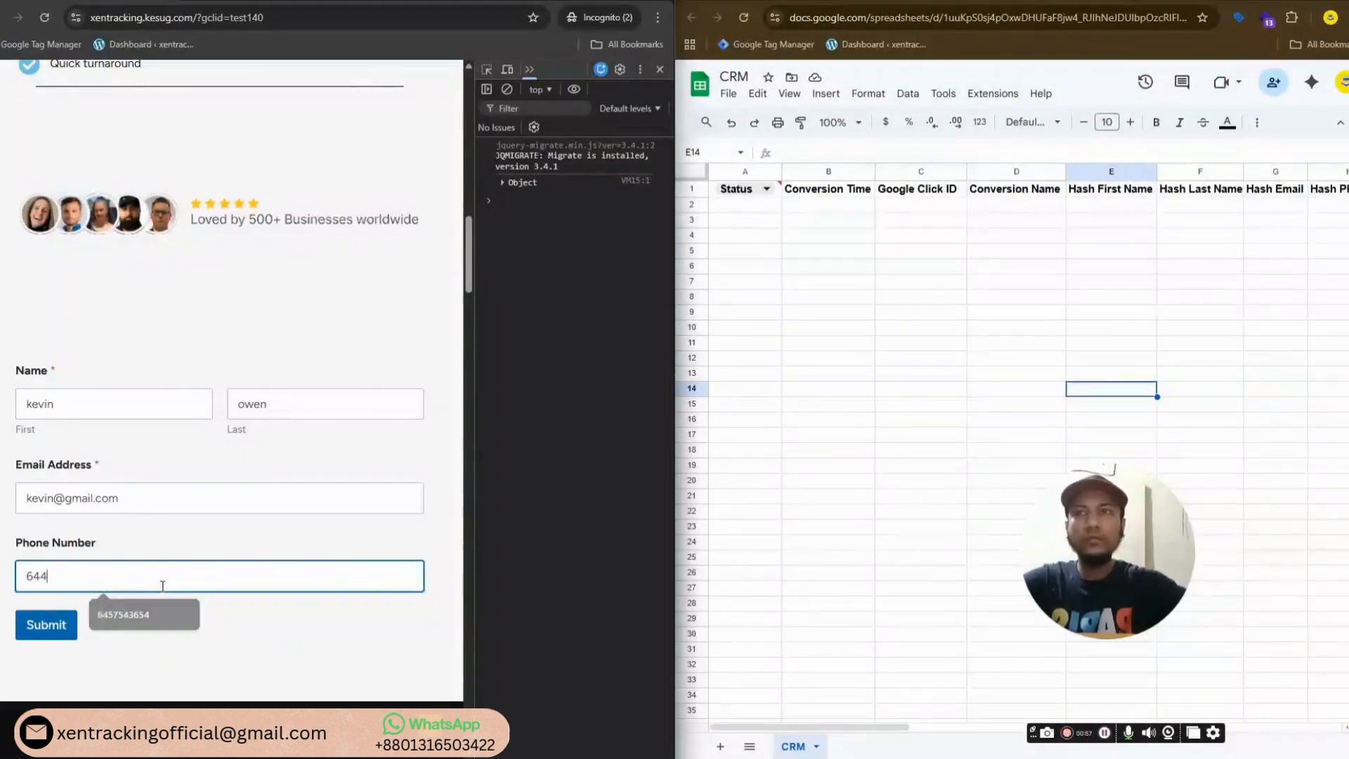
click(58, 625)
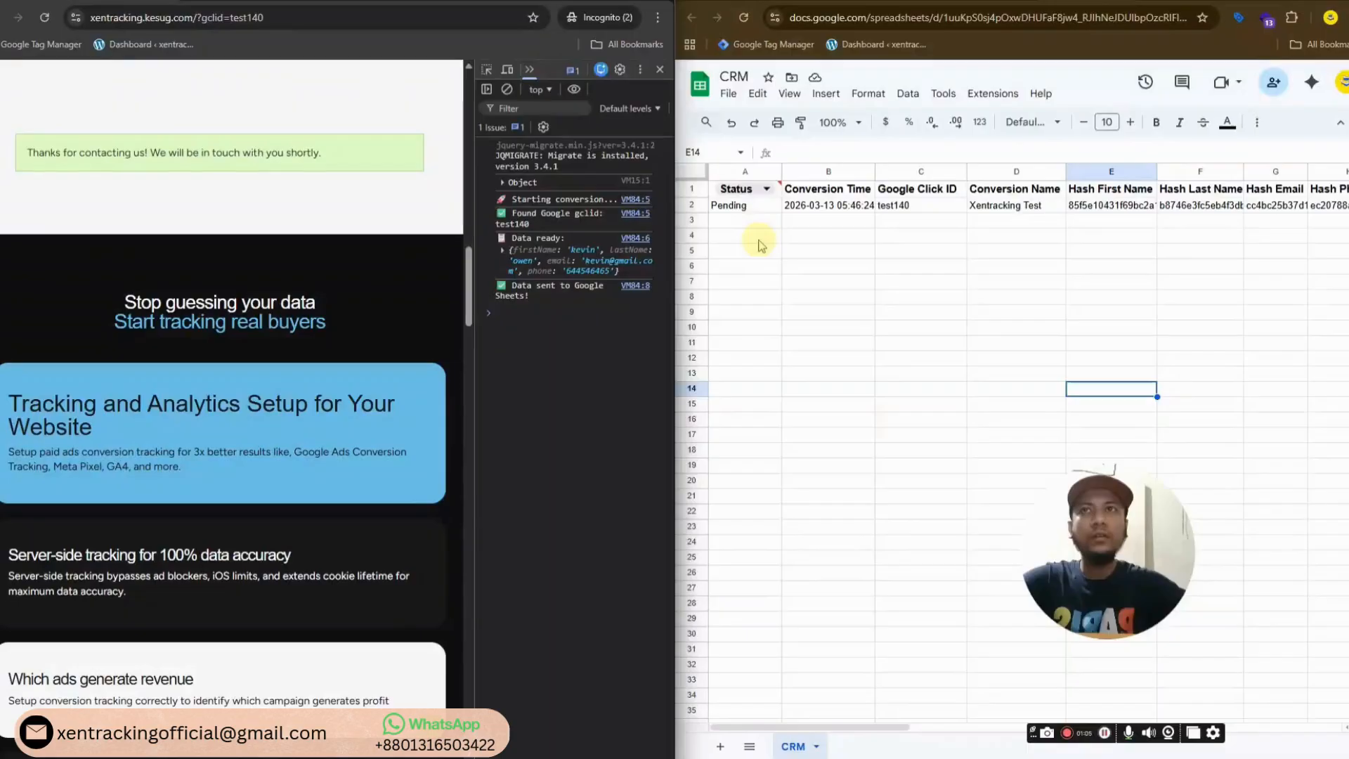
Inspect the test140 lead's hashed fields in row 2, then close the Incognito window
click(842, 251)
click(942, 241)
click(1009, 233)
click(1082, 250)
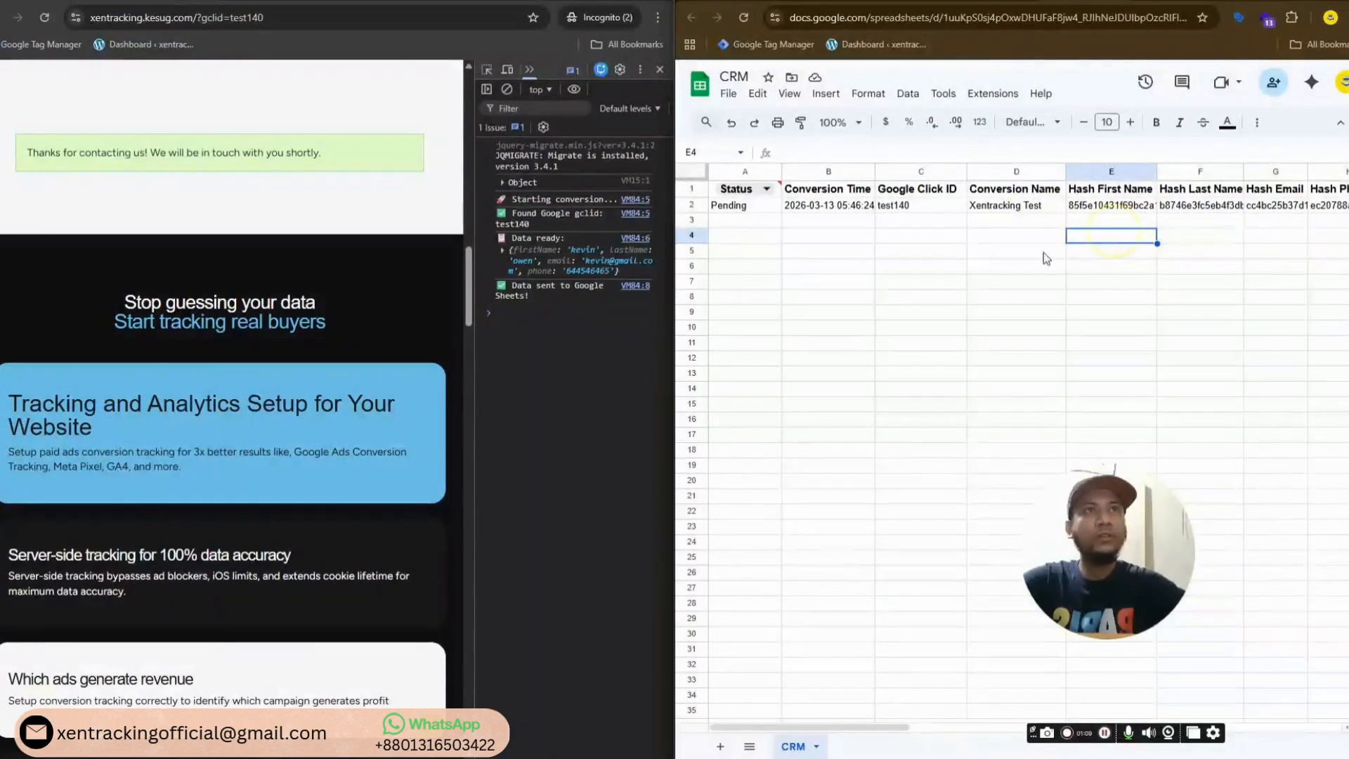
click(846, 280)
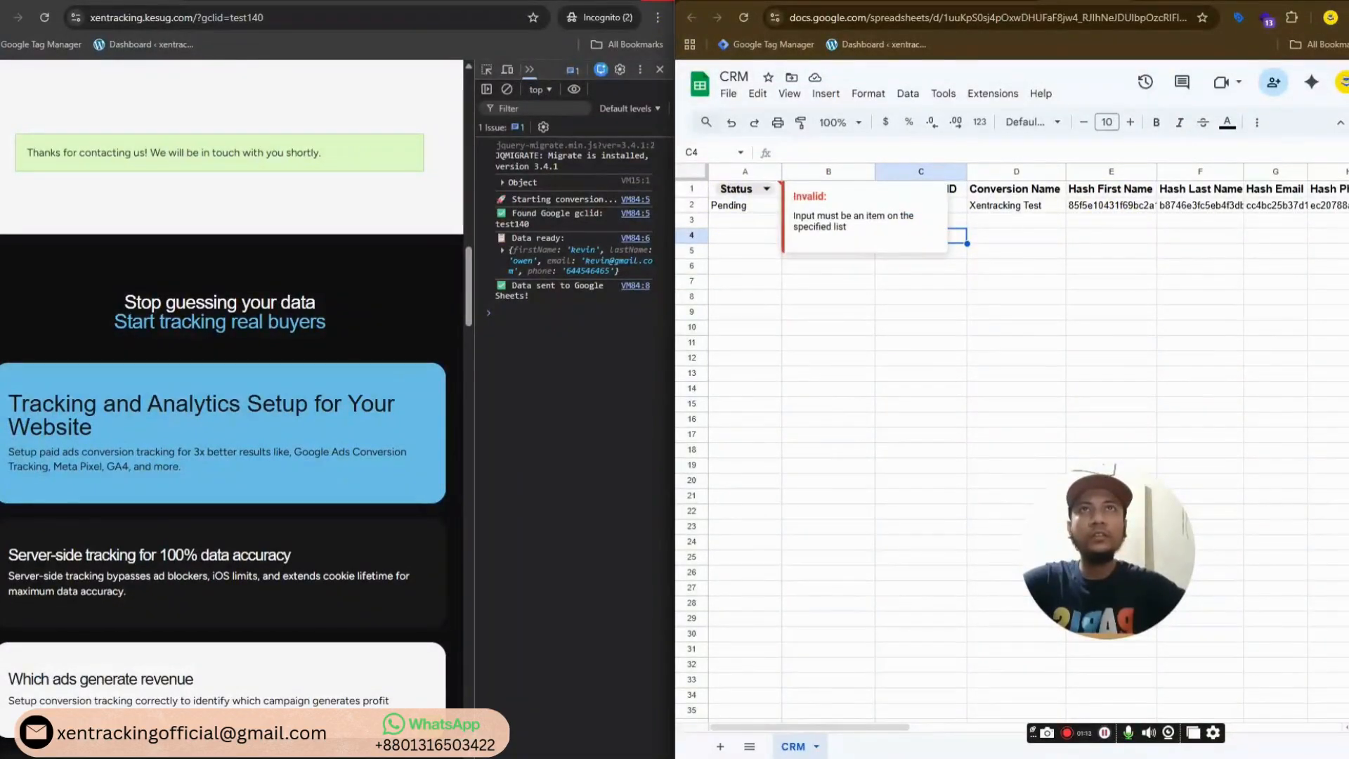
click(662, 4)
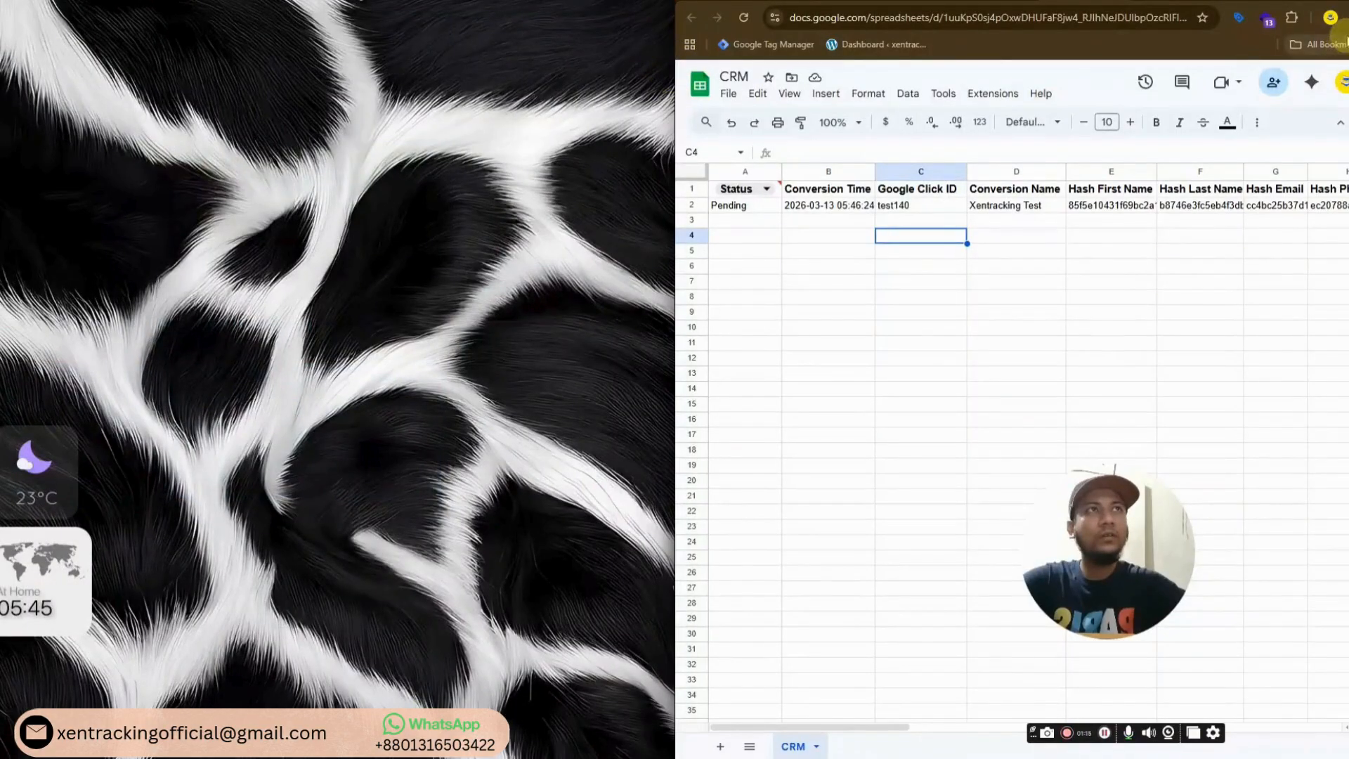
click(1329, 17)
Open a new Incognito window on the left half and load the site with gclid test870
click(1222, 93)
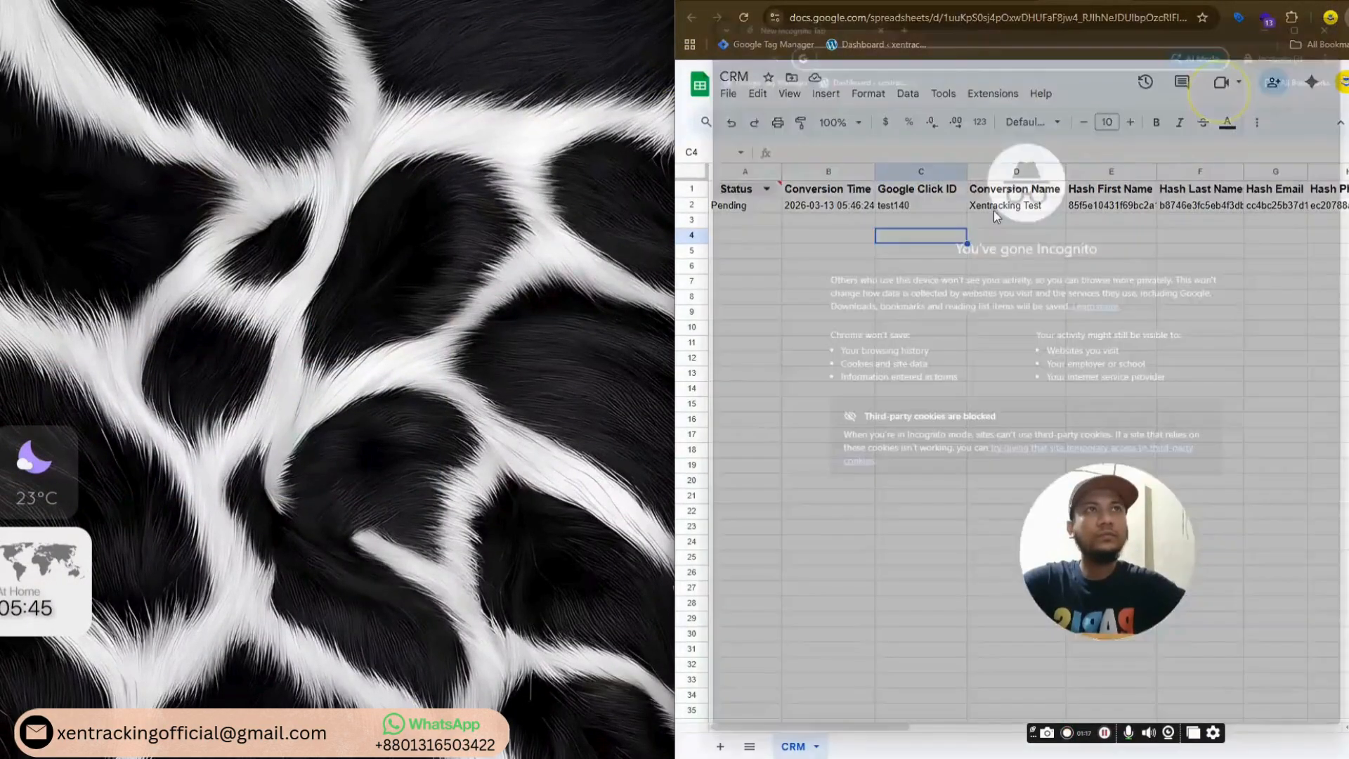
drag(1126, 2, 527, 0)
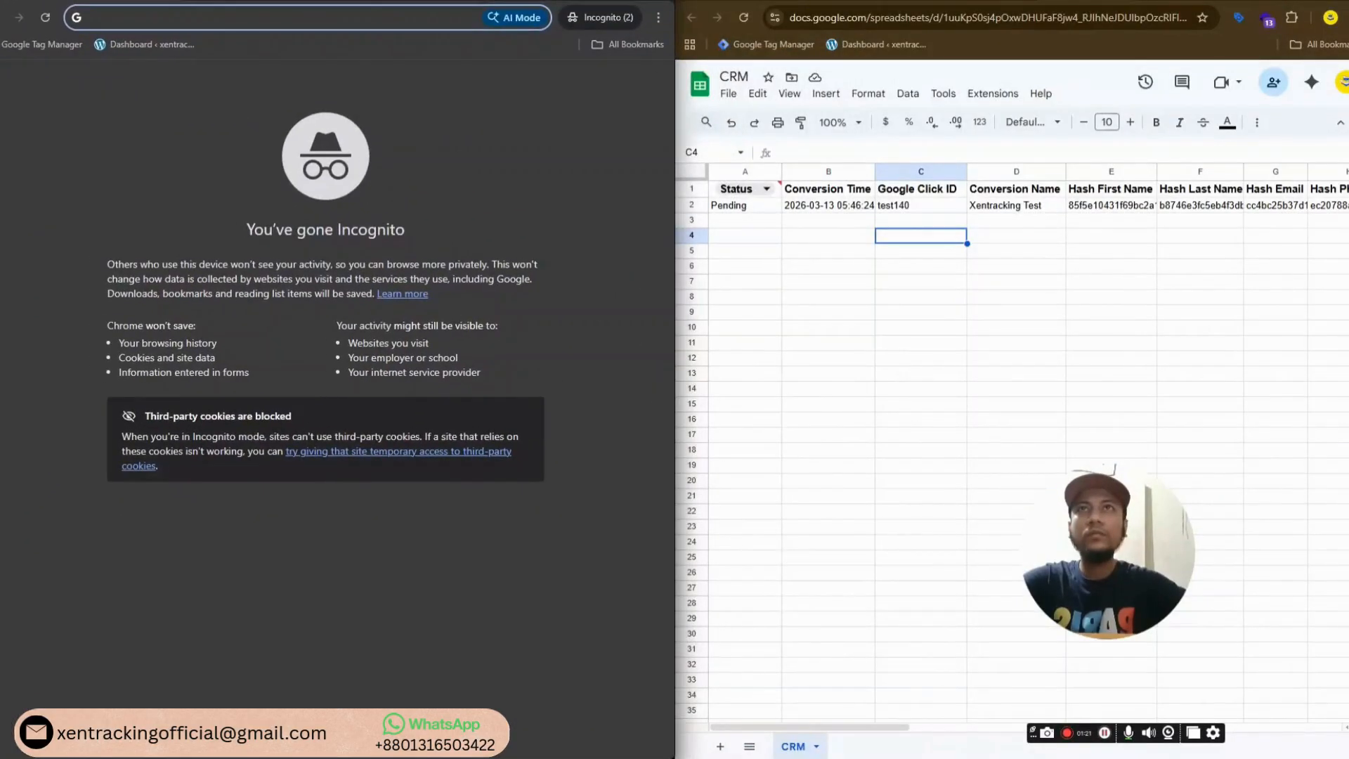
click(432, 16)
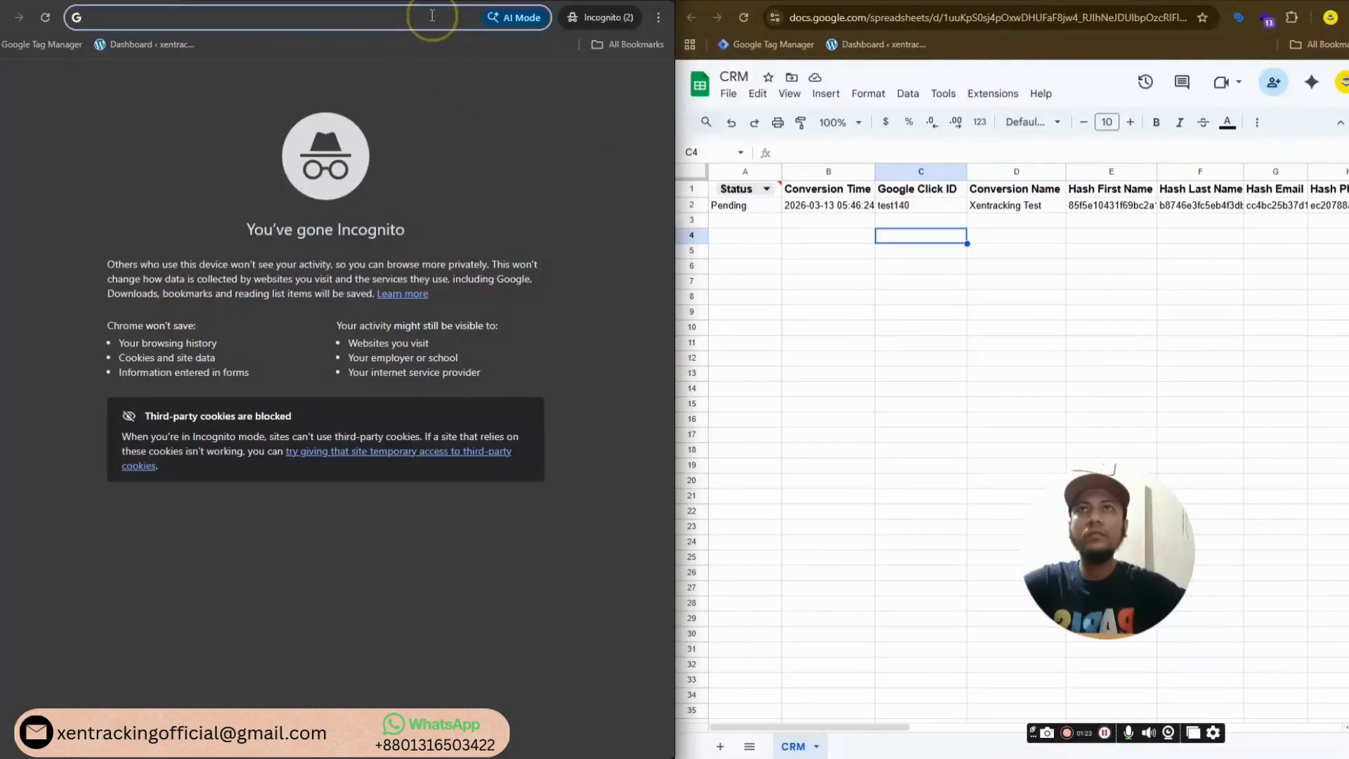
text(www.xentracking.kesug.com/?gclid=test9000)
key(BackSpace)
key(BackSpace)
key(BackSpace)
key(BackSpace)
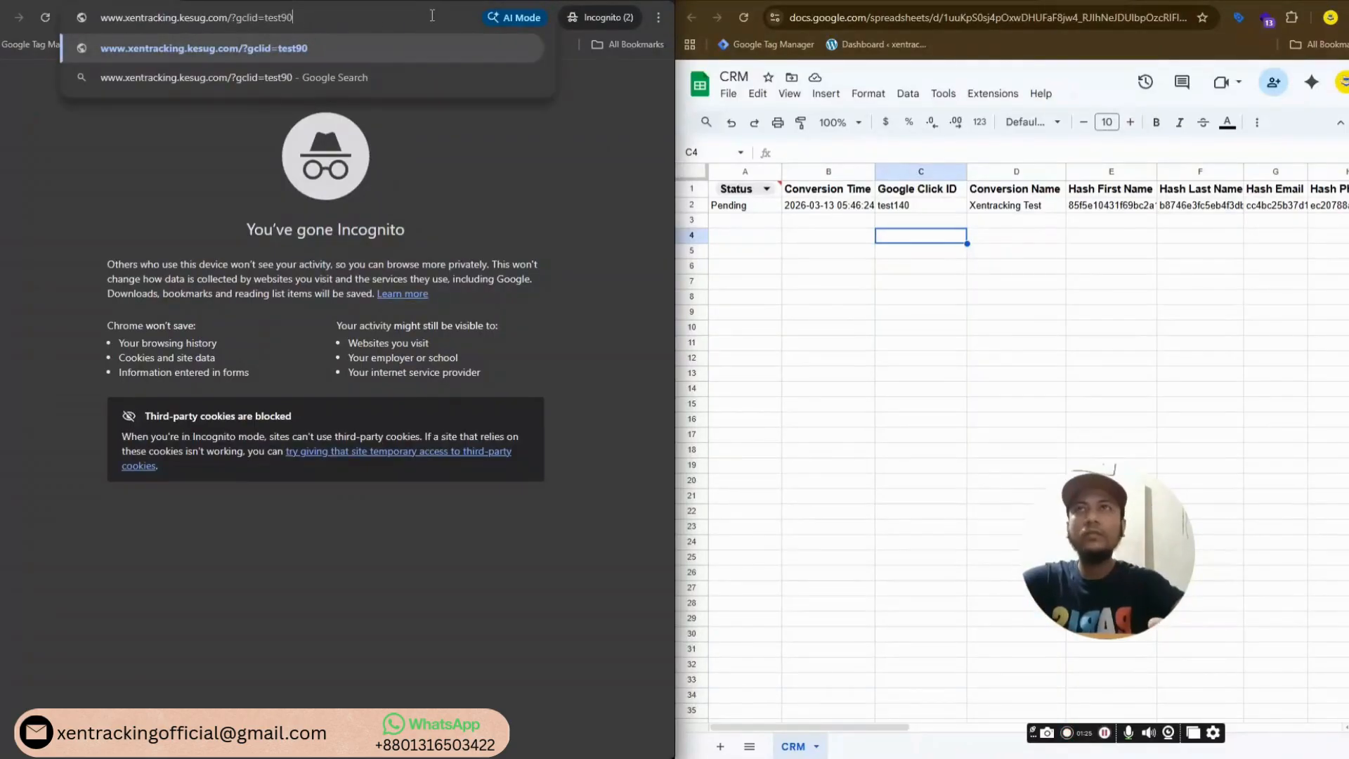
text(870)
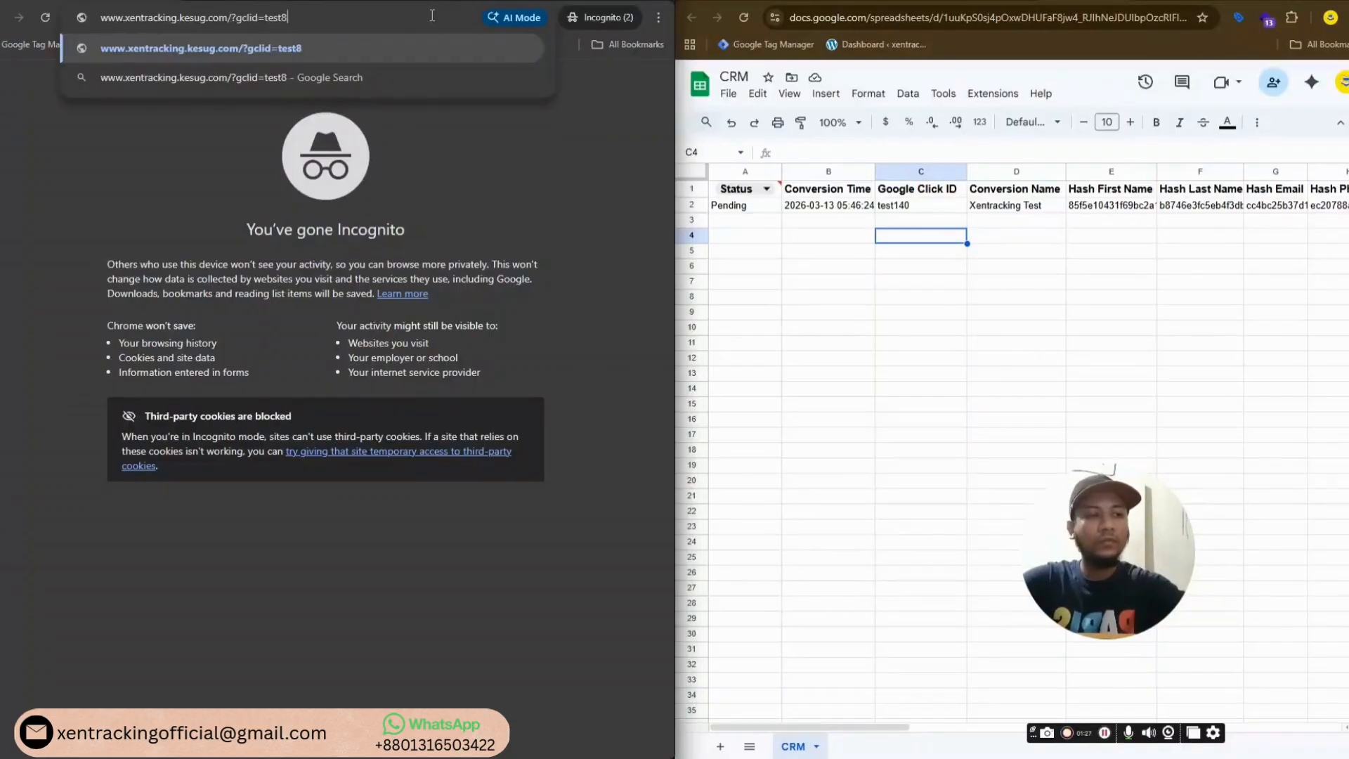
key(Return)
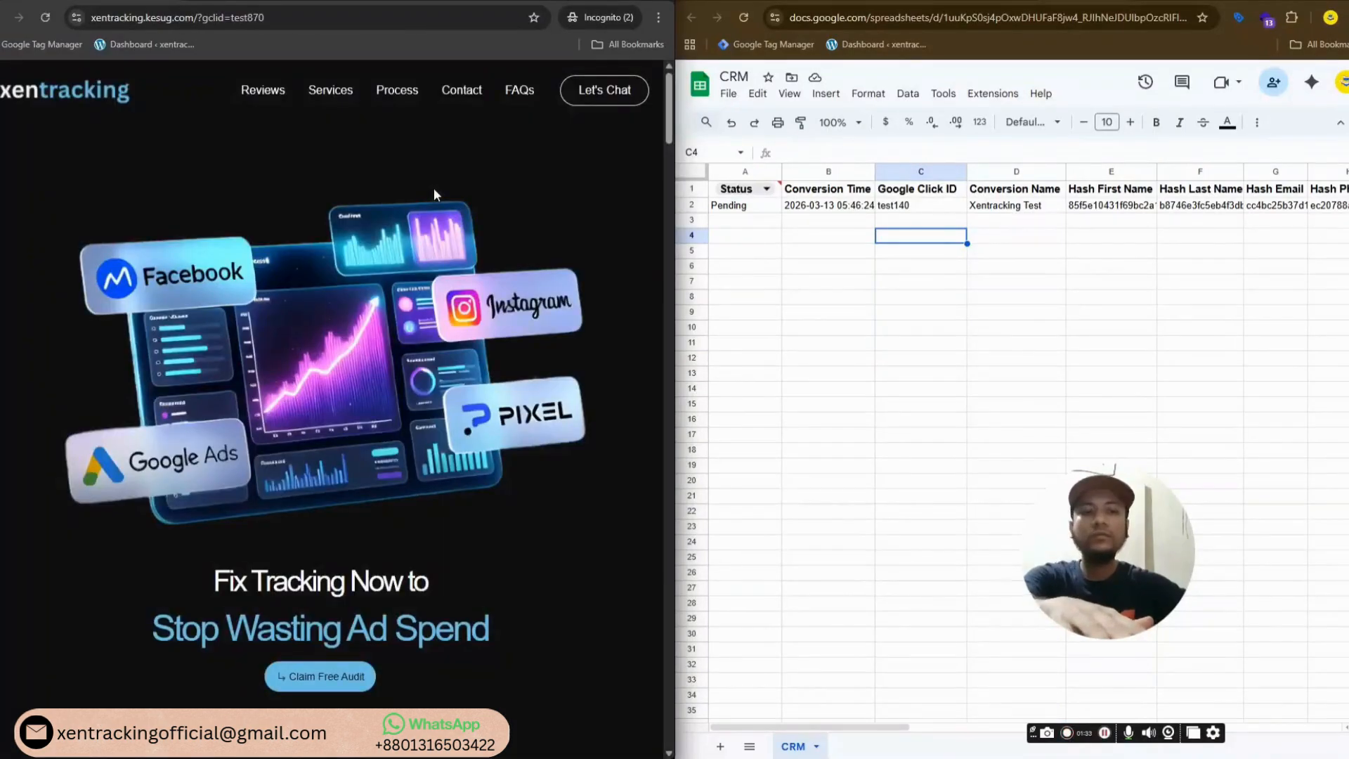
Open DevTools, reload the page with the console open, and scroll down to the contact form
key(F12)
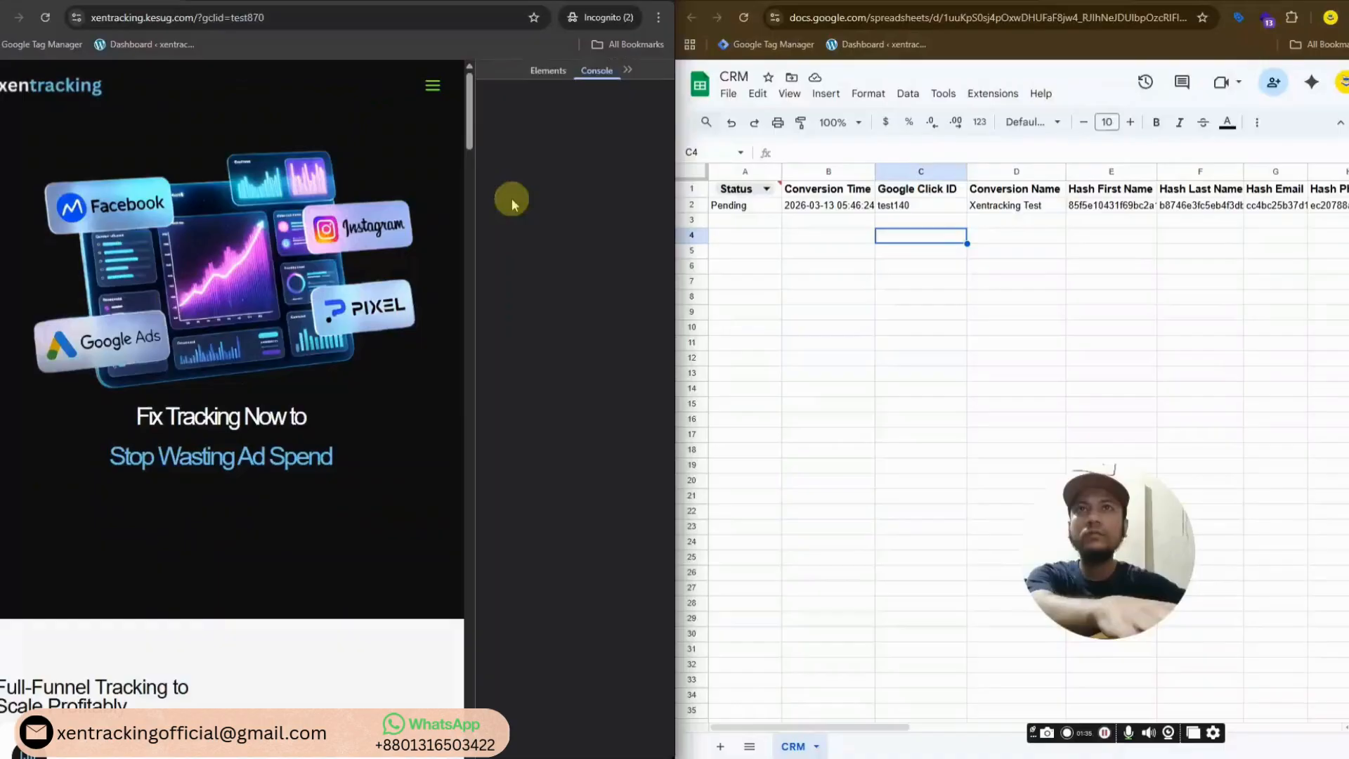
click(45, 17)
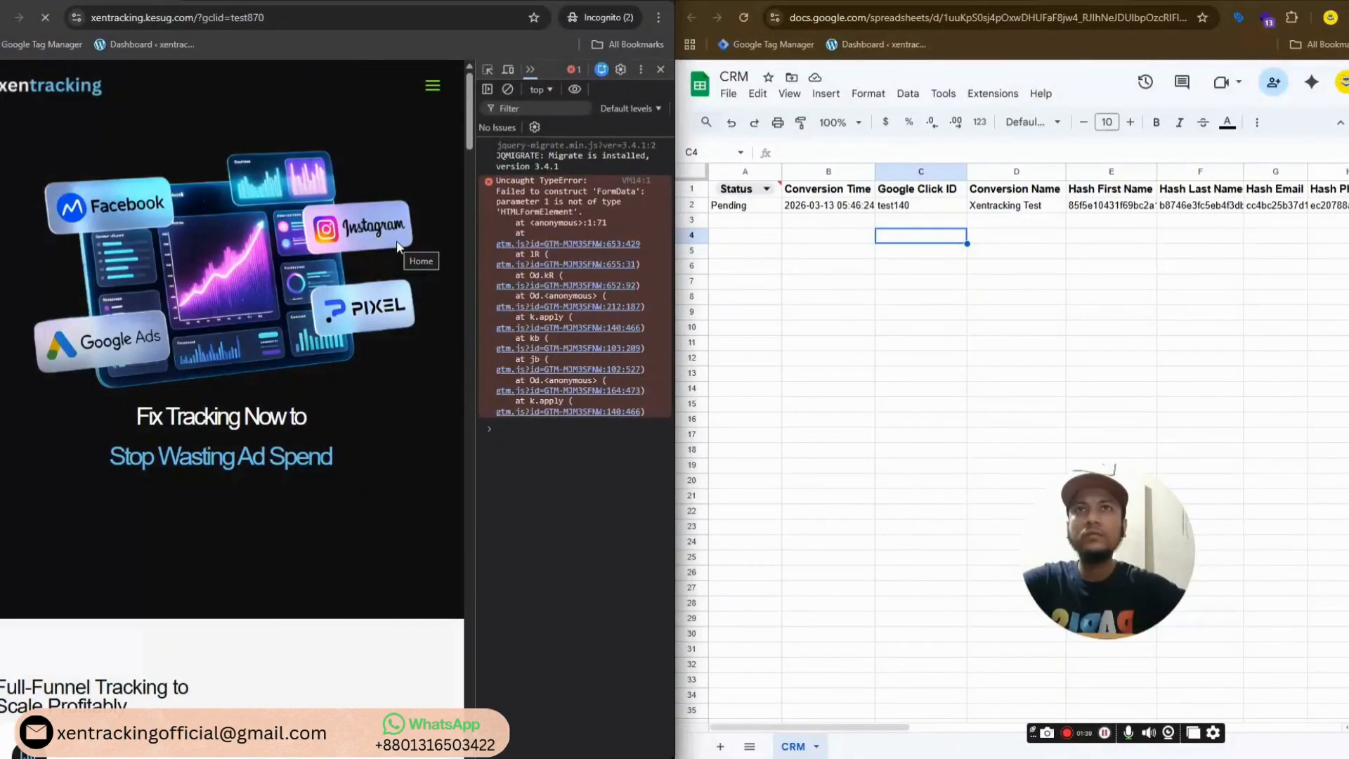
scroll(347, 268, down, 8)
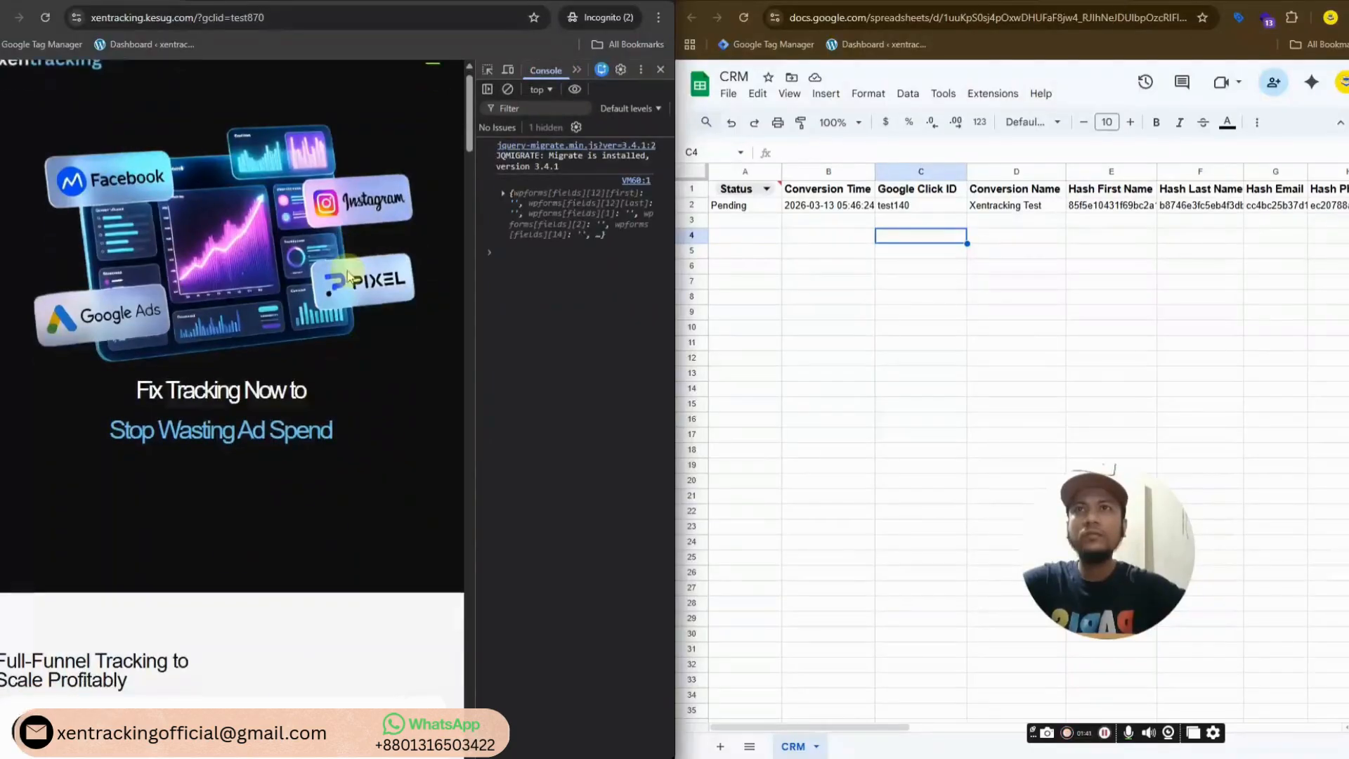
scroll(347, 272, down, 10)
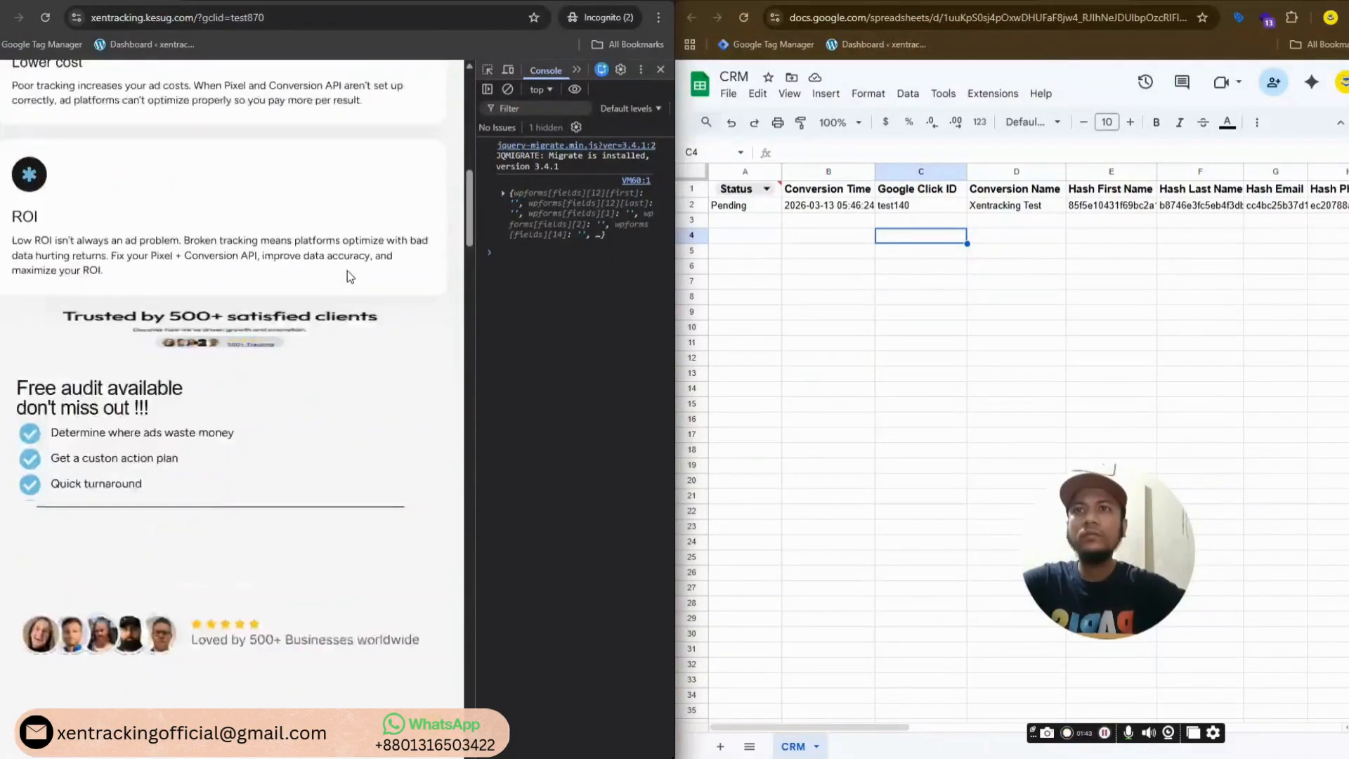
Fill in the lead's first name, last name, email and phone, then submit the form
click(199, 264)
click(196, 264)
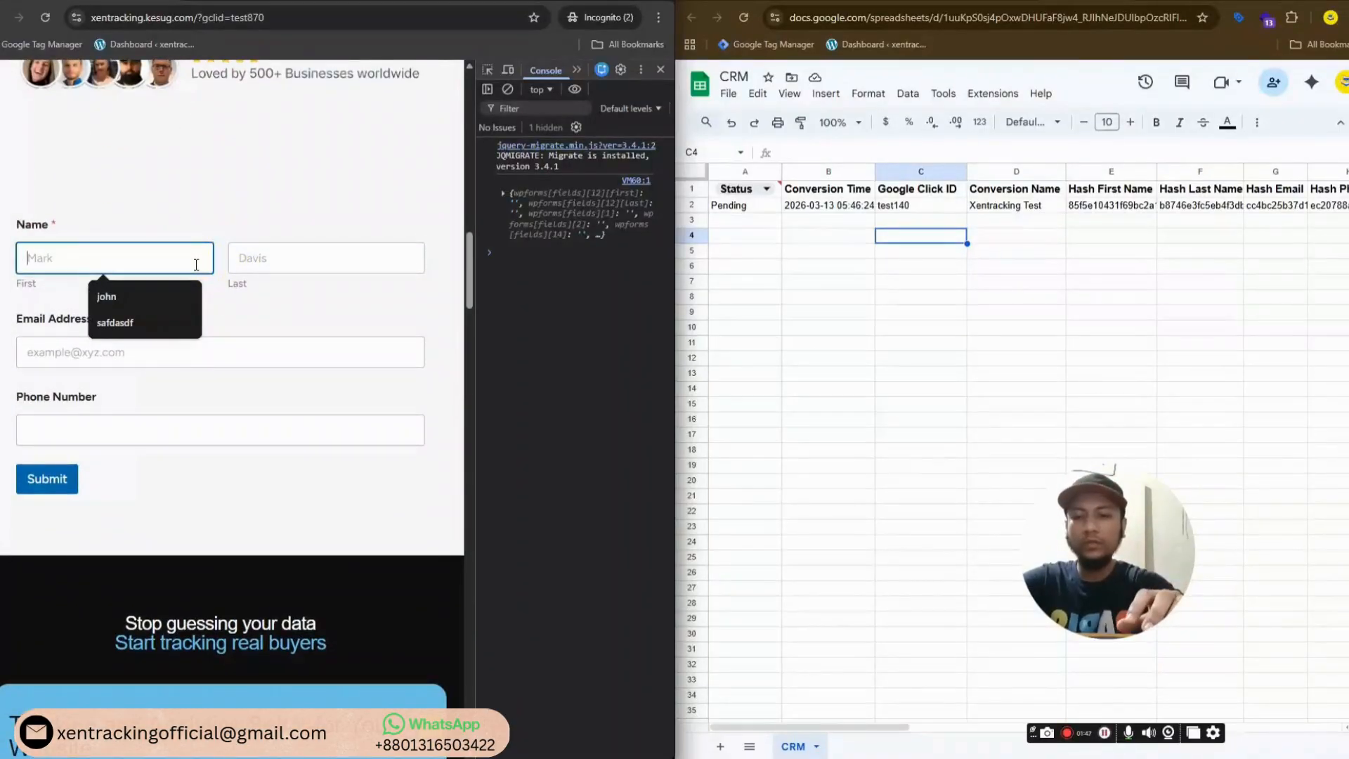
text(alia)
click(289, 262)
text(w)
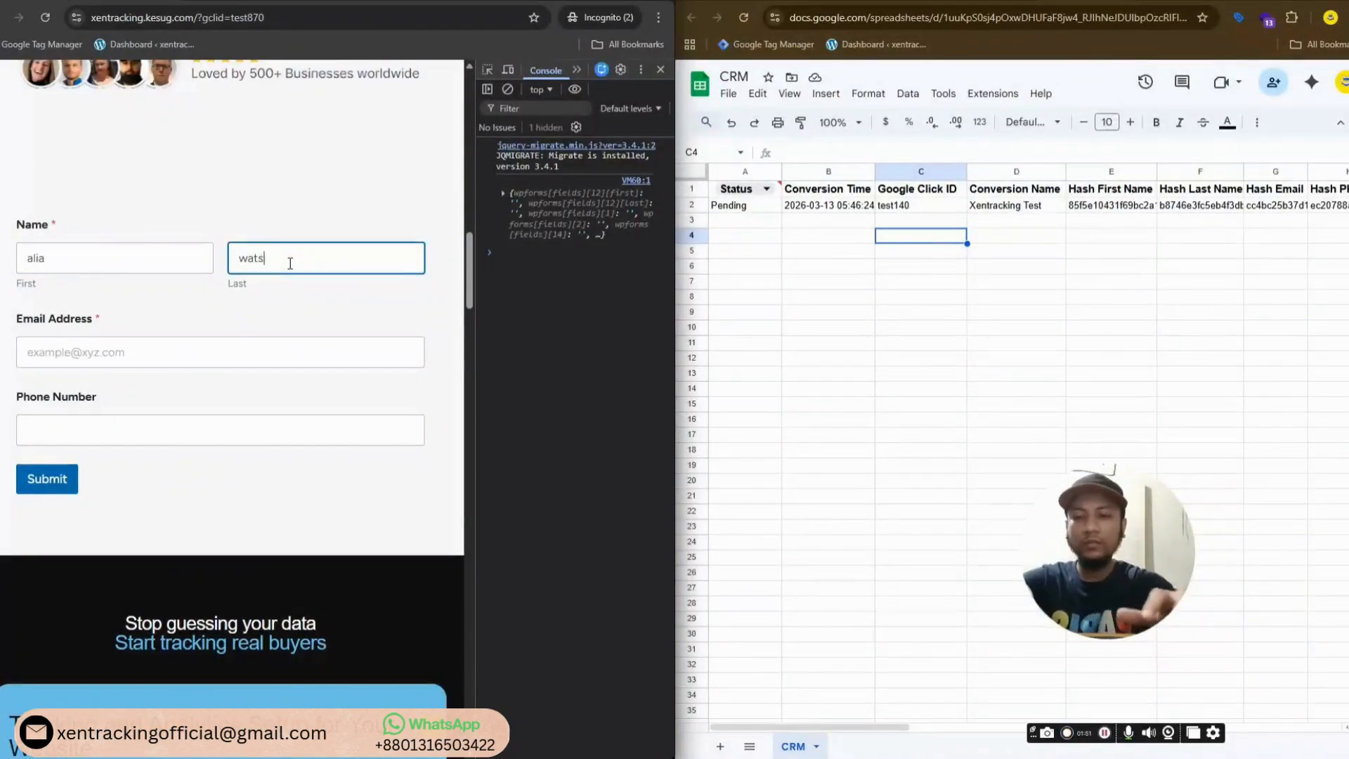
click(207, 345)
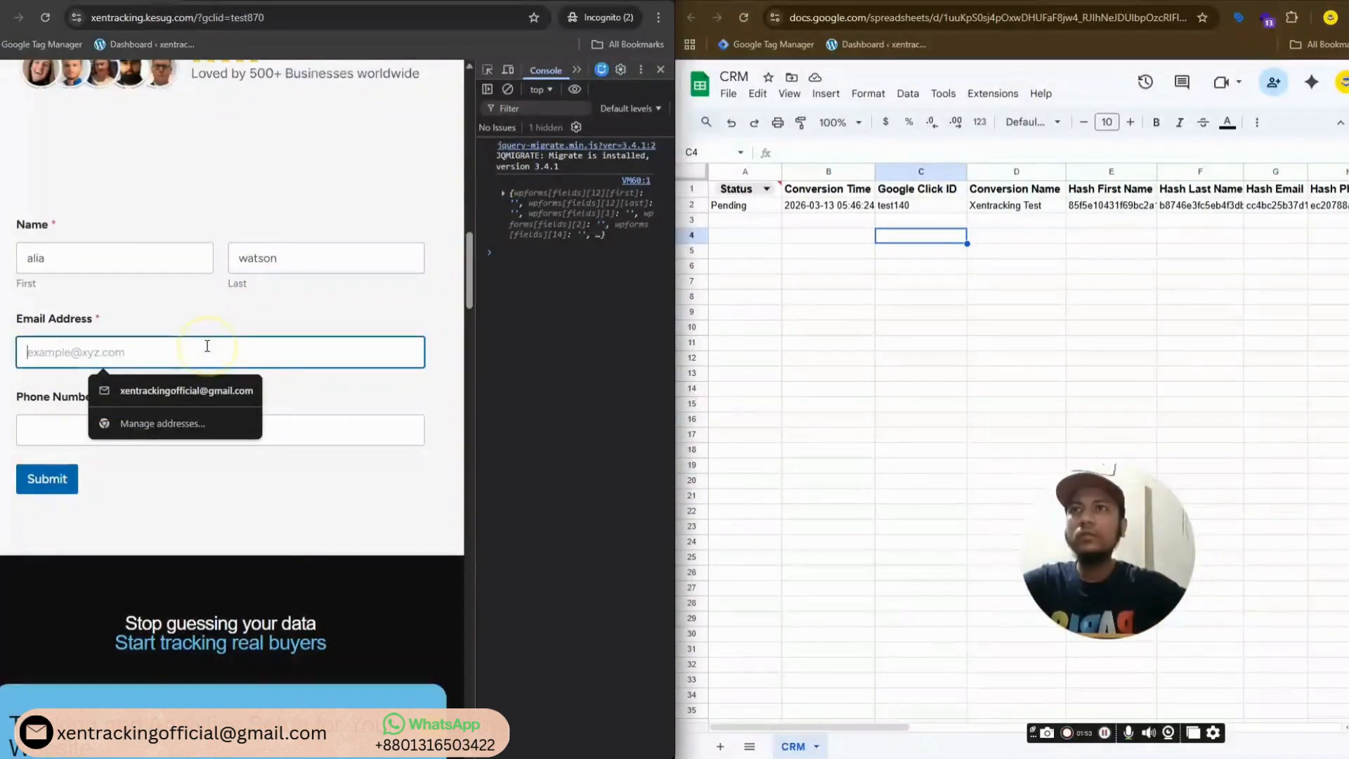
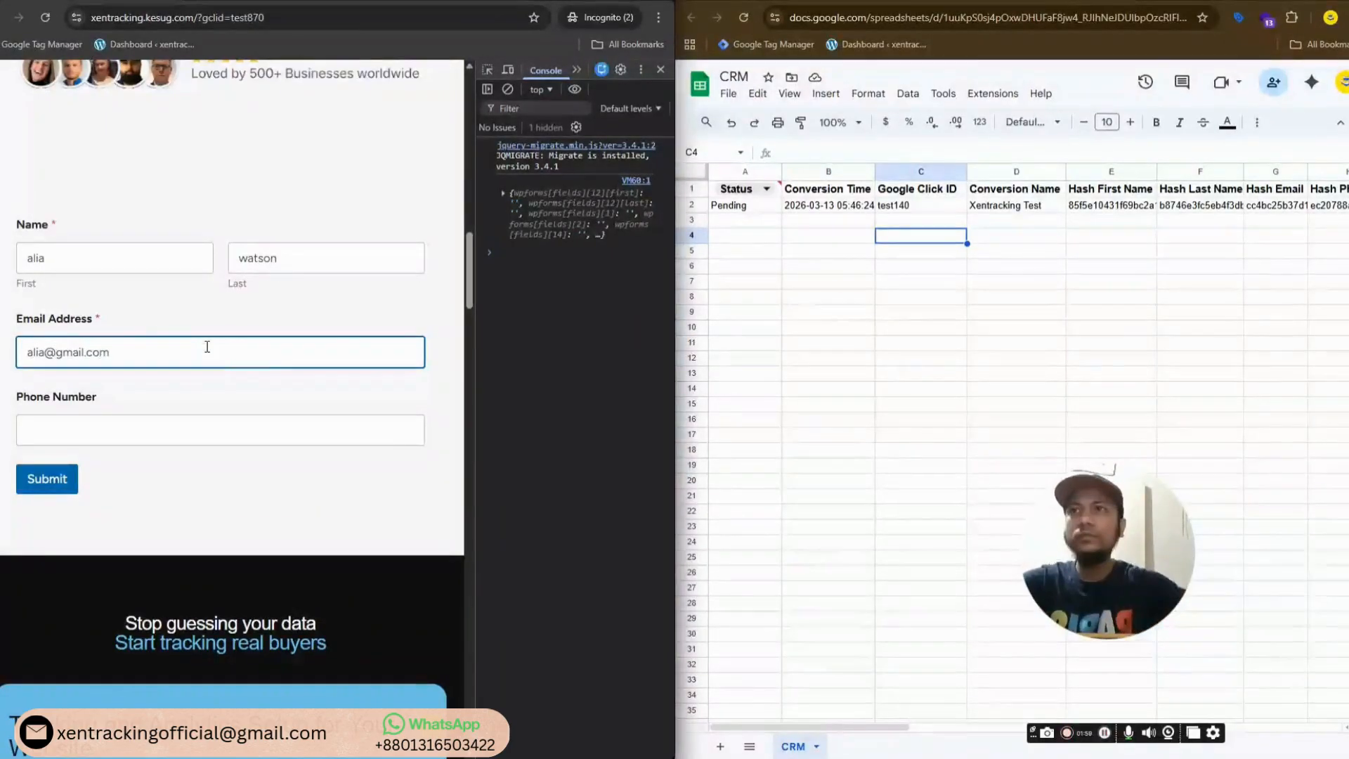
click(156, 427)
text(46875354)
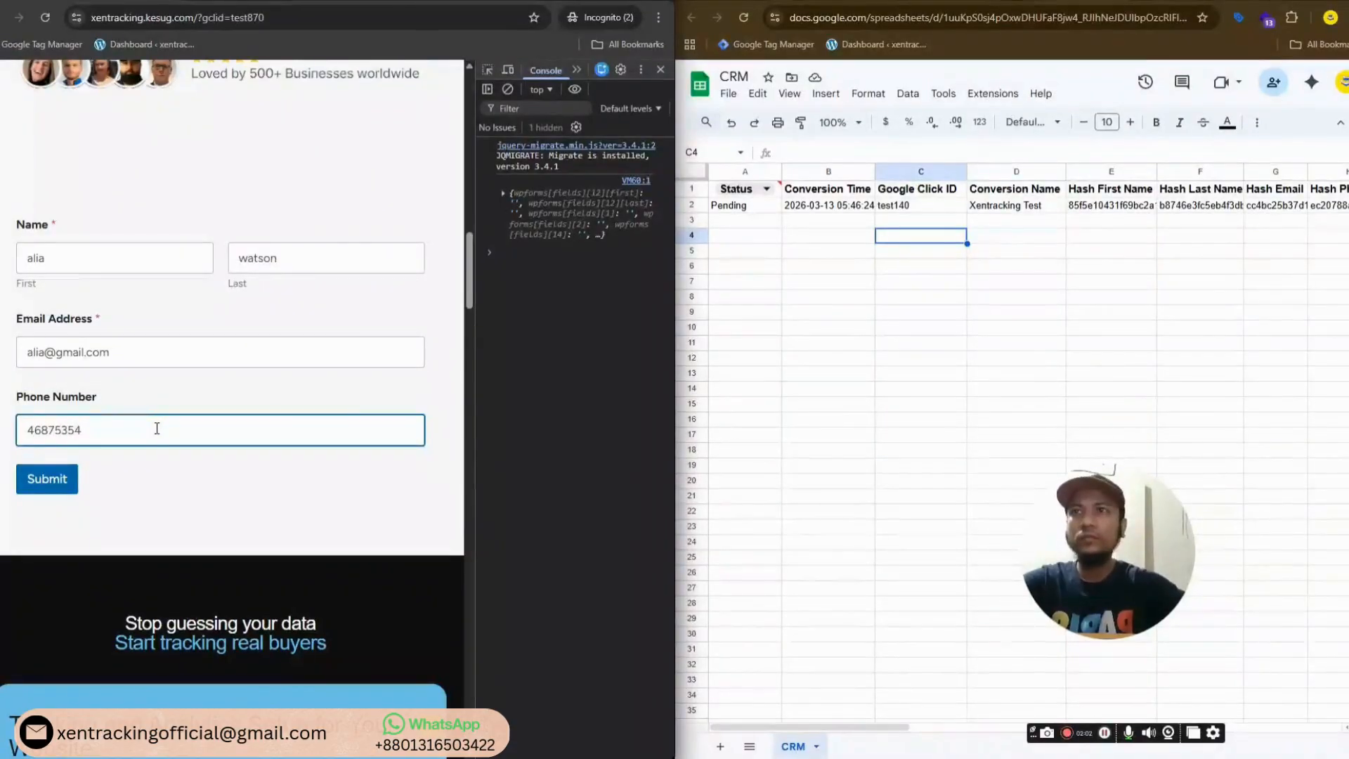
click(58, 479)
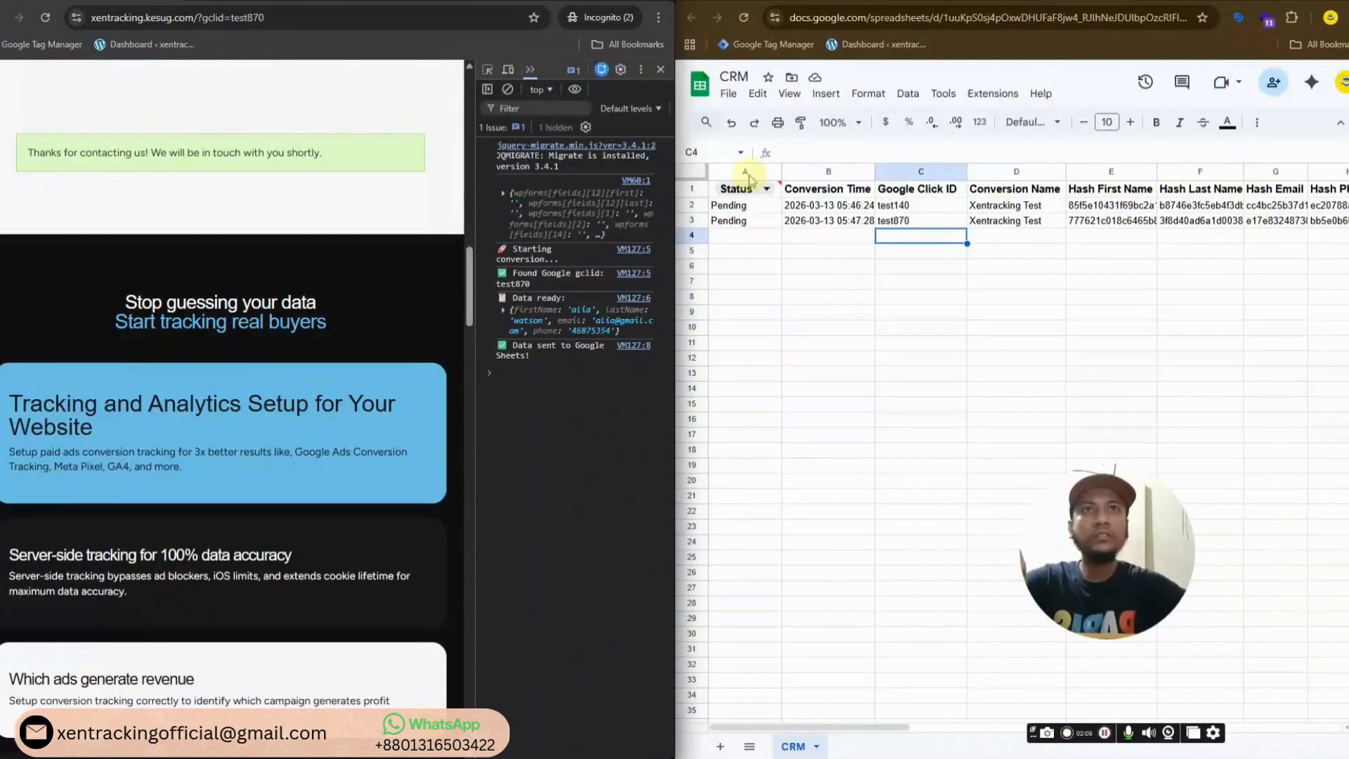
Close the site window, maximize the CRM sheet, and check click IDs test140 and test870
click(664, 4)
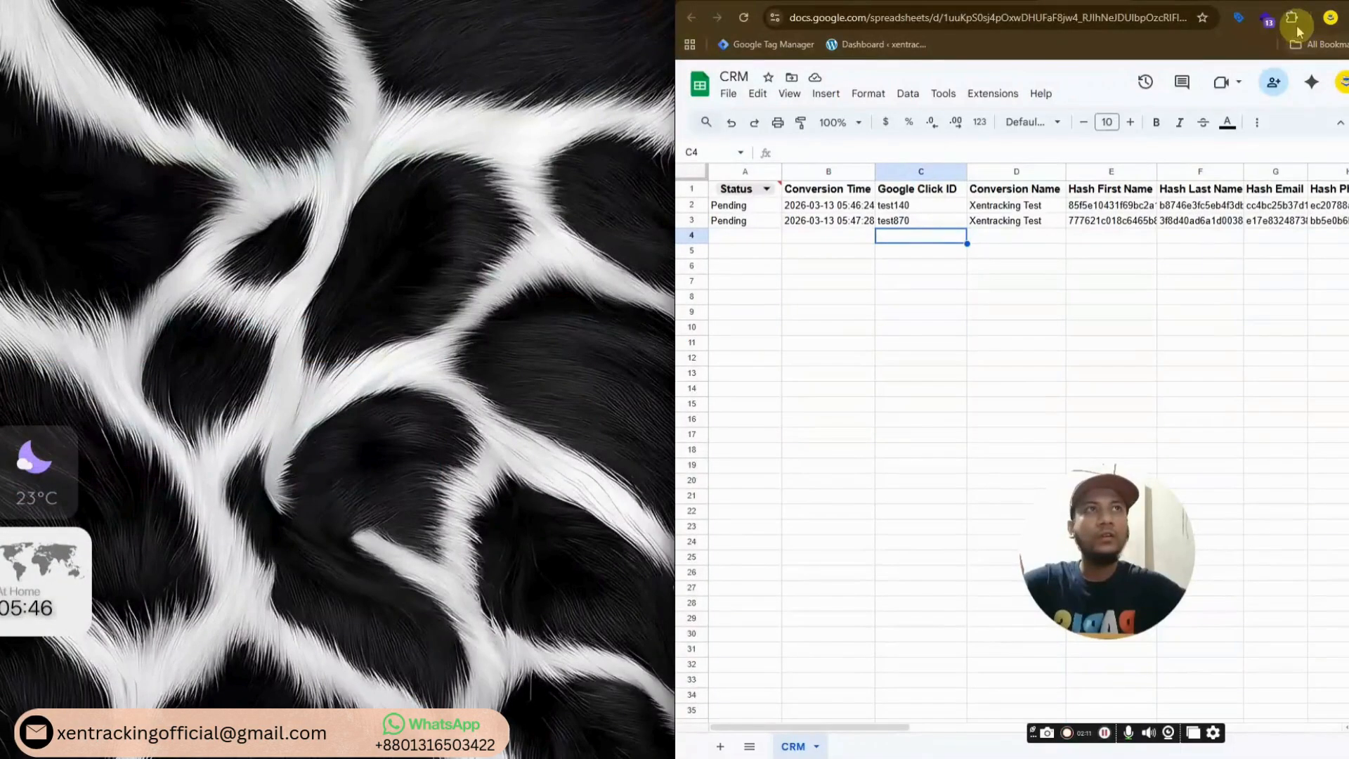
click(1322, 1)
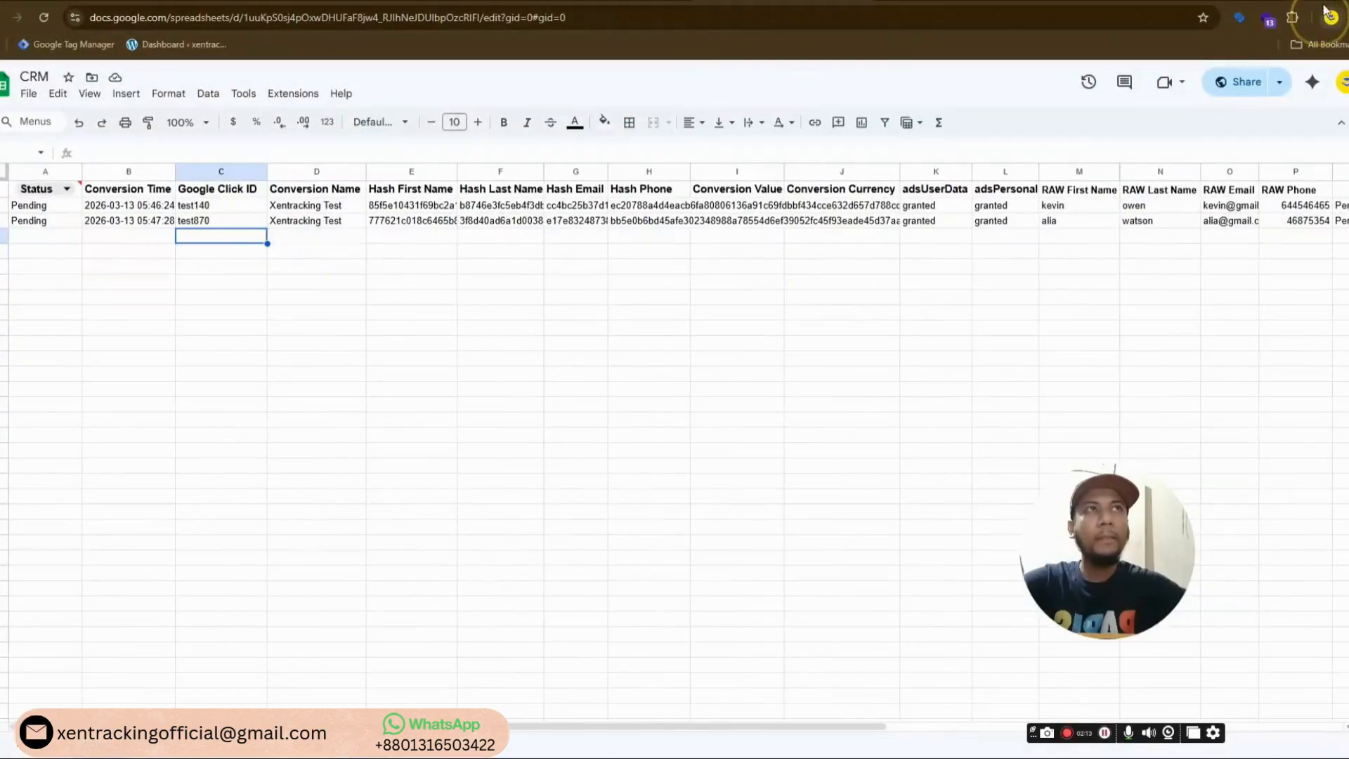
click(1322, 2)
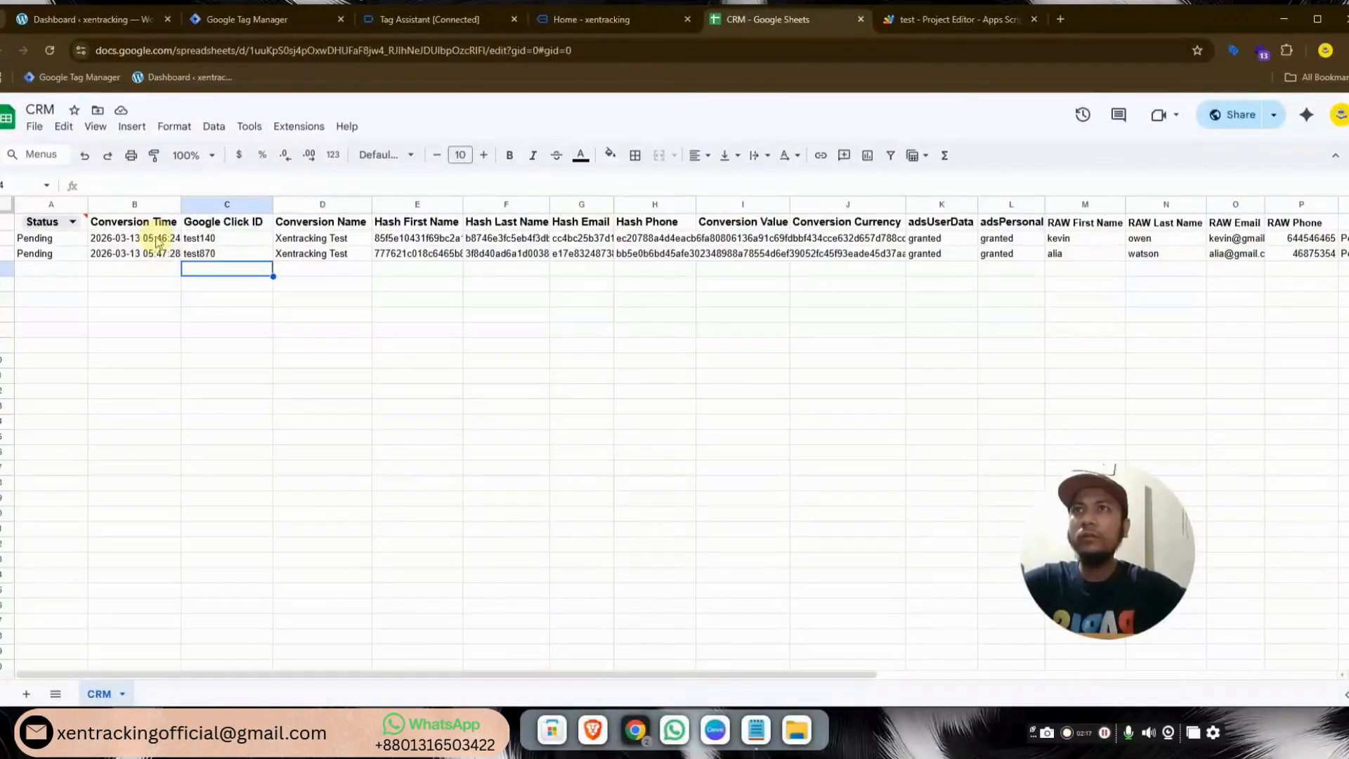
click(129, 241)
click(227, 240)
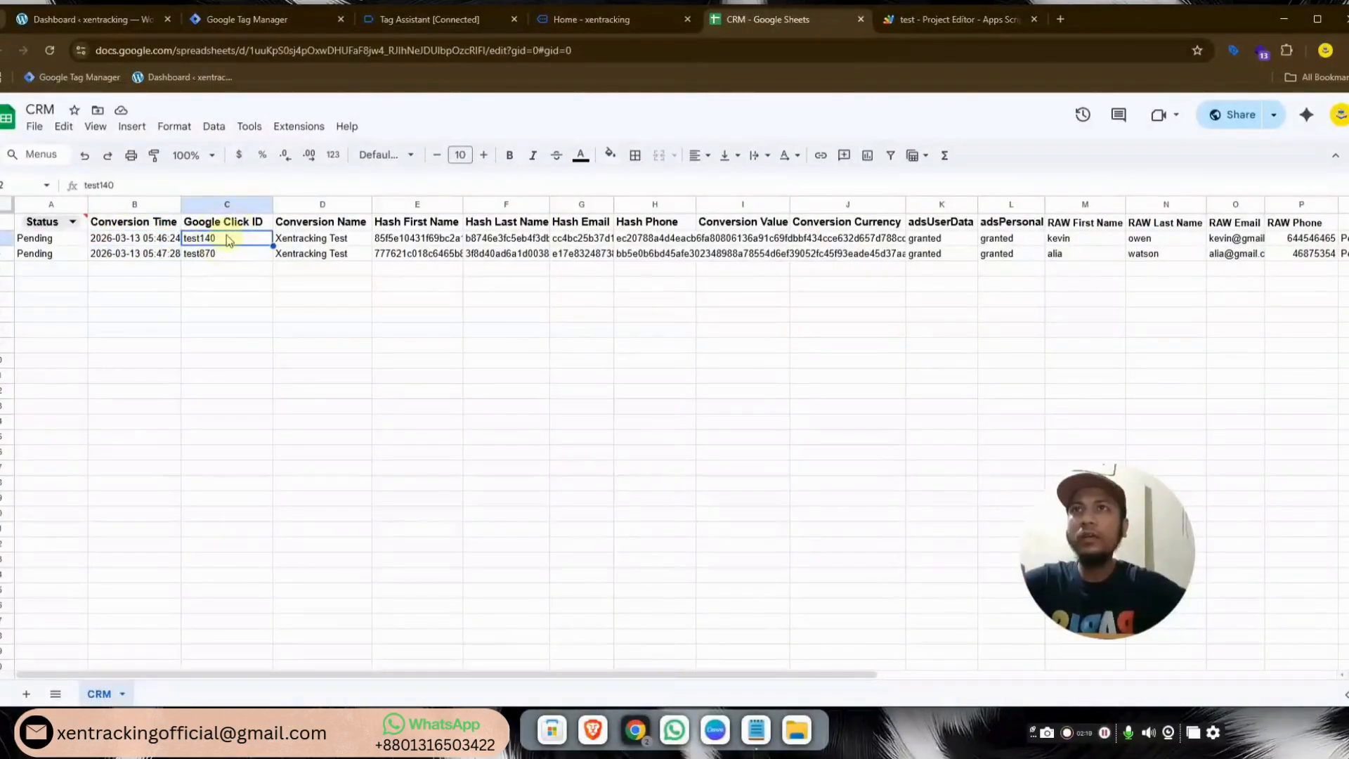
click(227, 254)
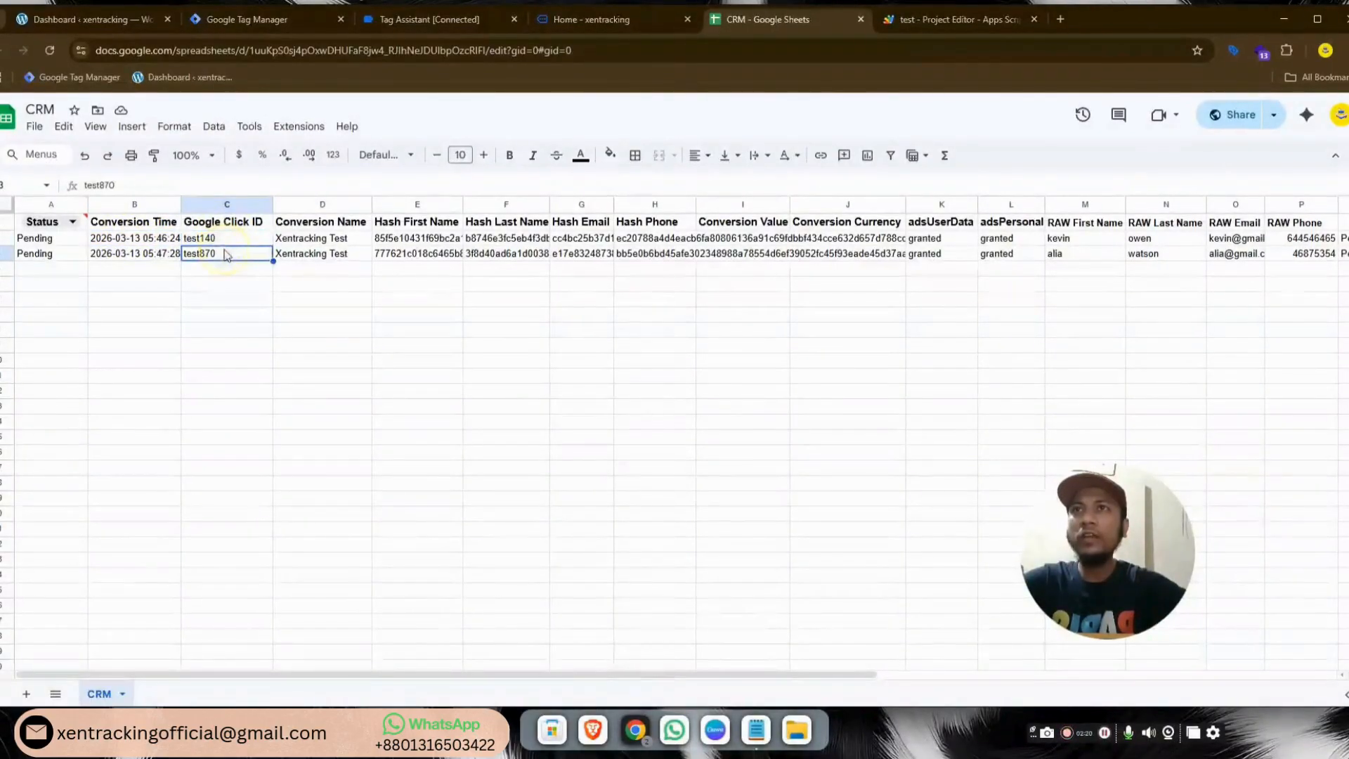
Compare the Conversion Name values of the two lead rows
click(358, 240)
click(357, 265)
click(355, 239)
click(353, 259)
click(353, 240)
click(354, 261)
click(349, 240)
click(349, 259)
click(351, 243)
click(352, 258)
click(350, 241)
click(348, 256)
click(350, 240)
Widen the Hash Phone column so the full hash values are readable
drag(707, 681, 790, 675)
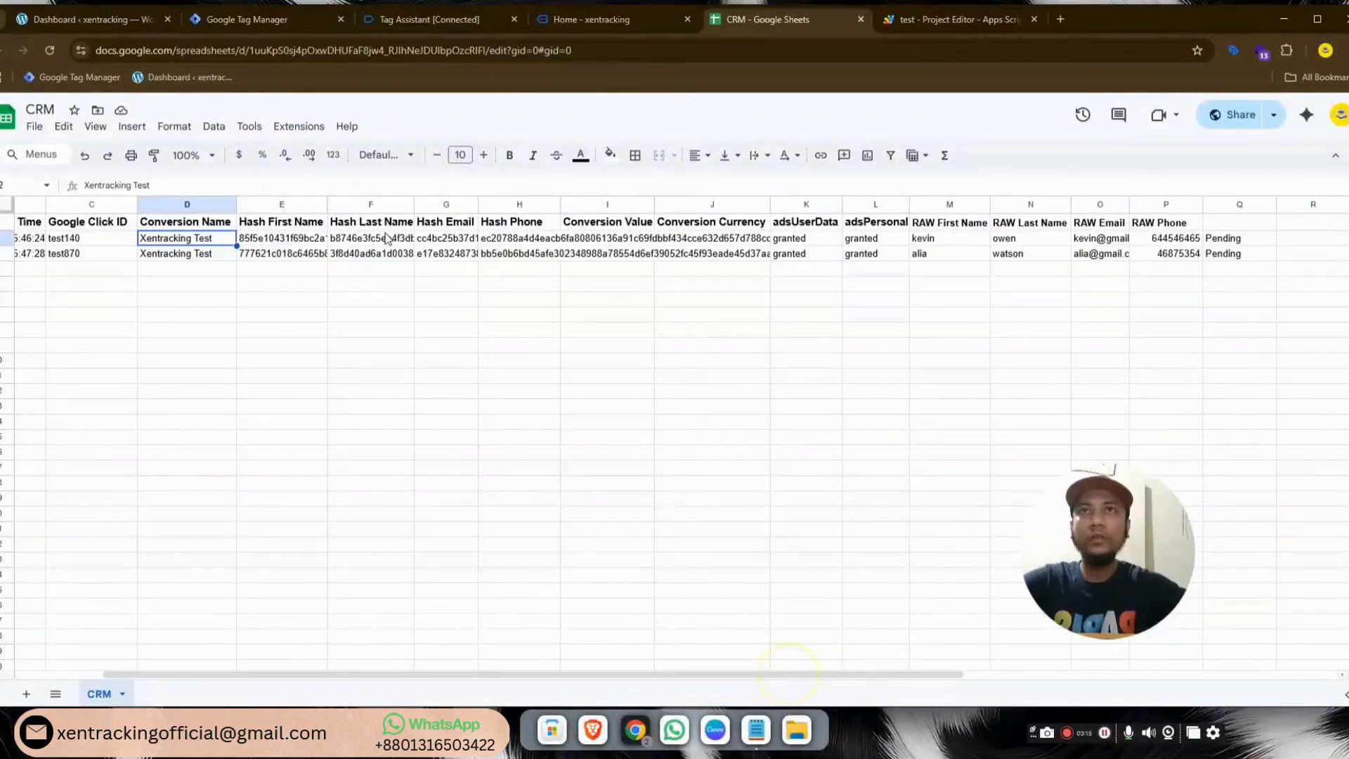
click(294, 205)
click(370, 204)
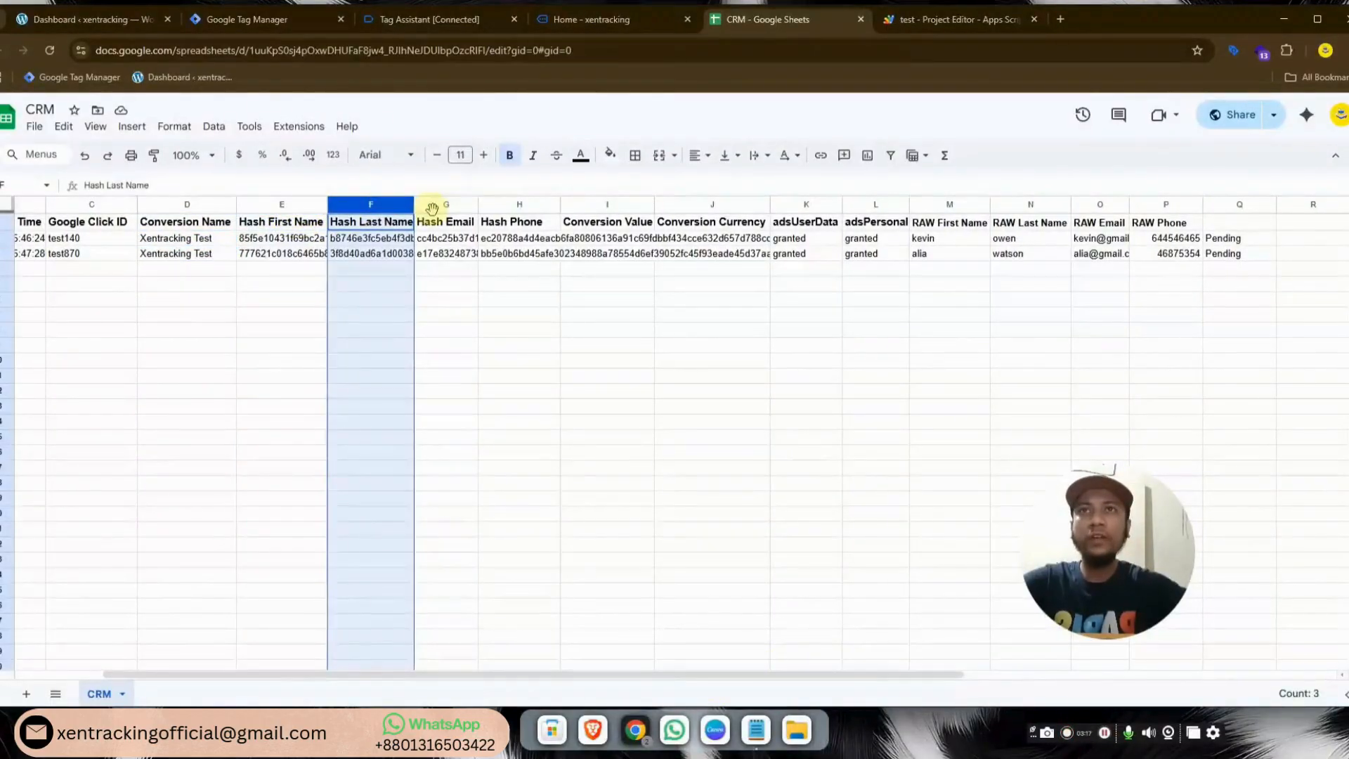
click(518, 219)
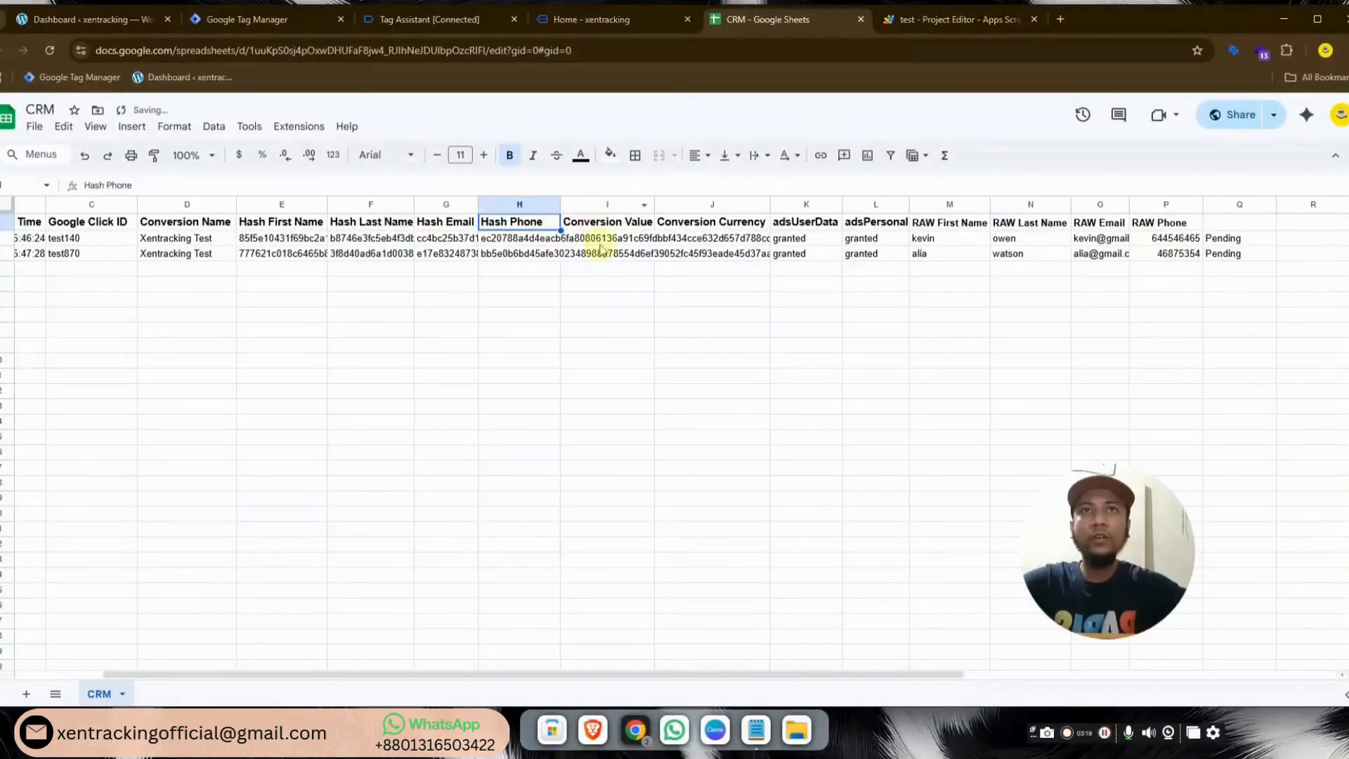
drag(560, 204, 893, 205)
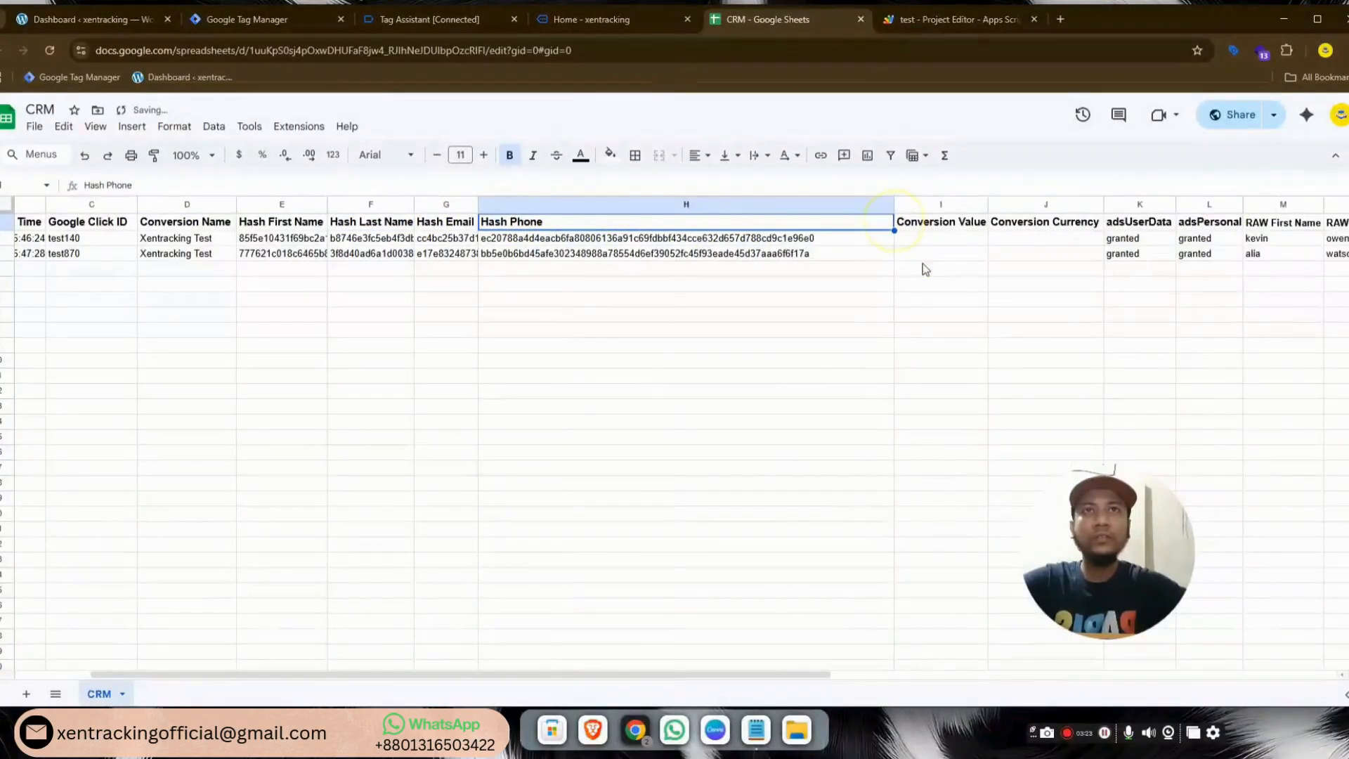
Check the empty Conversion Value and Currency cells, then narrow the Hash Phone column slightly
click(942, 241)
click(1022, 240)
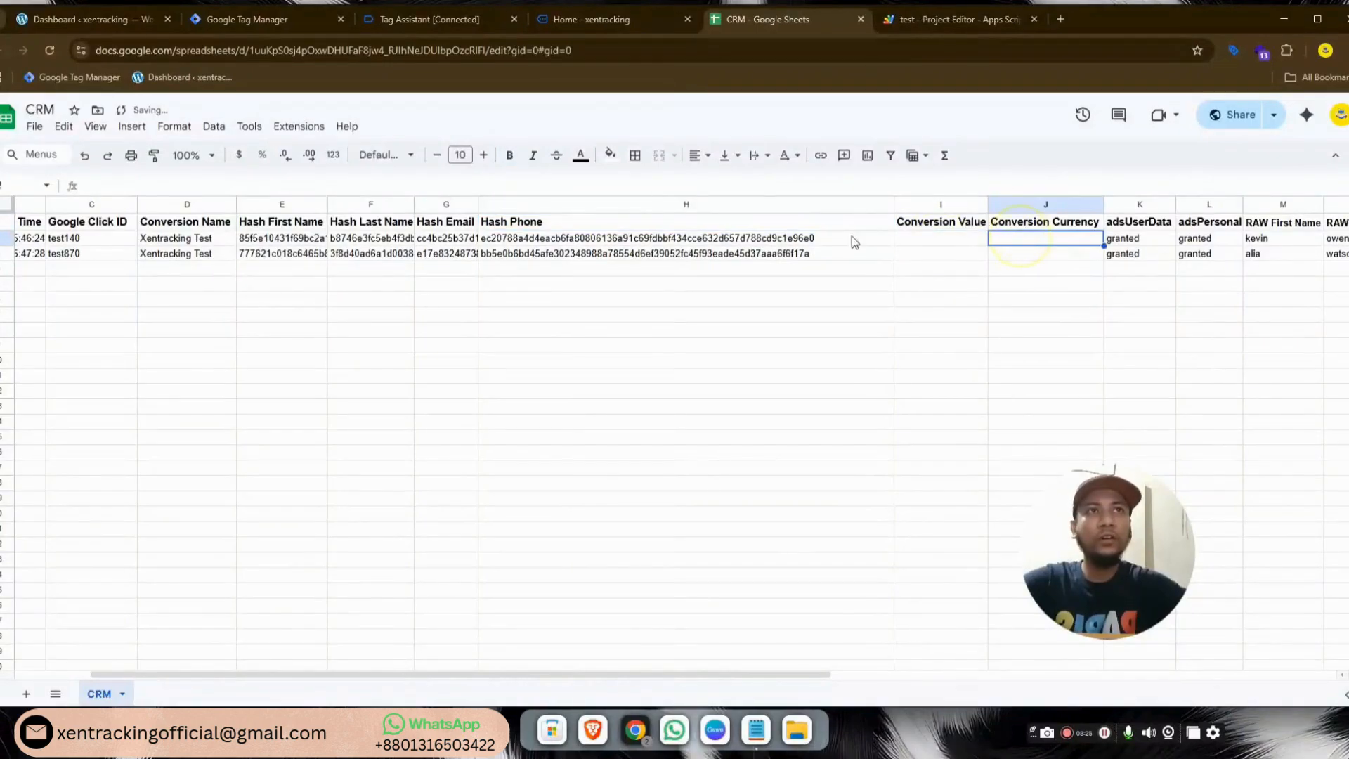
drag(890, 203, 827, 203)
drag(770, 674, 980, 670)
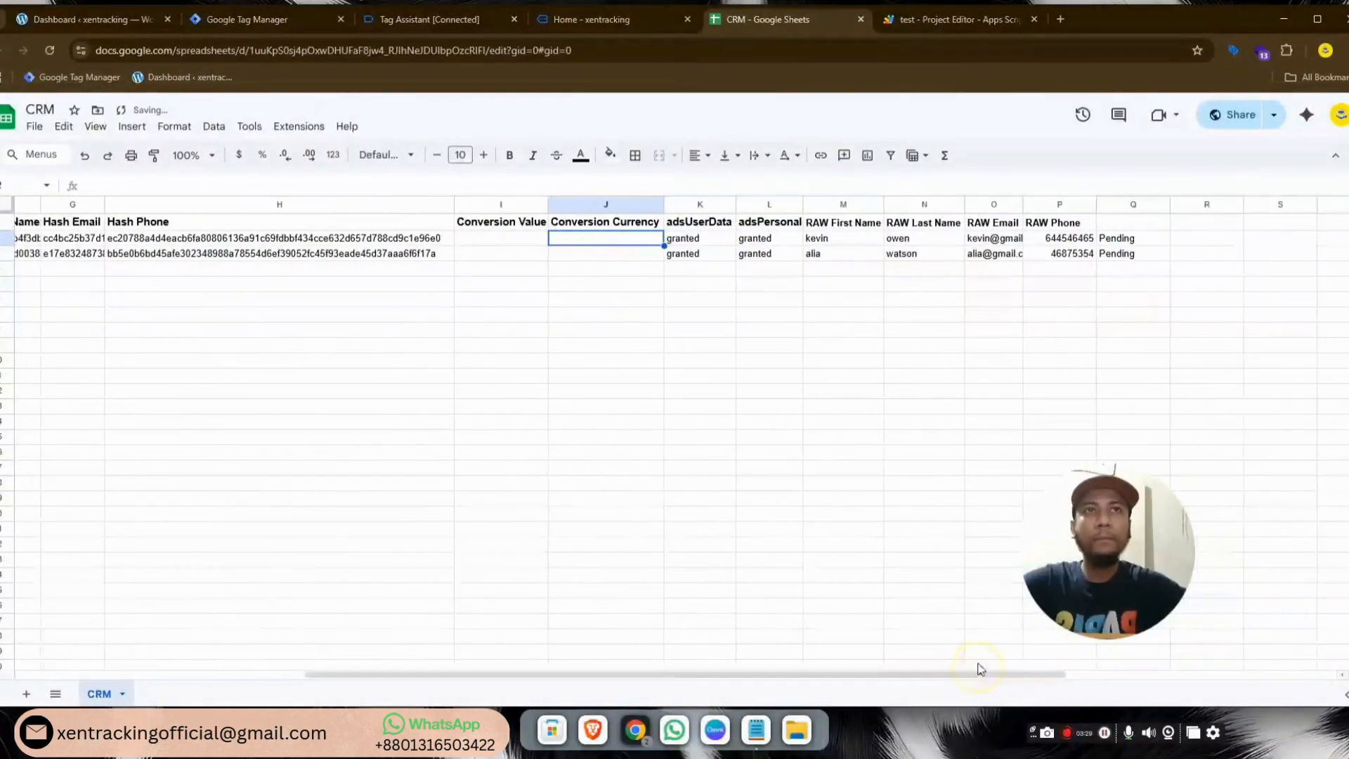
Review both leads' raw name, email, phone and consent values, then open a new Incognito window
click(849, 240)
click(952, 240)
click(1010, 242)
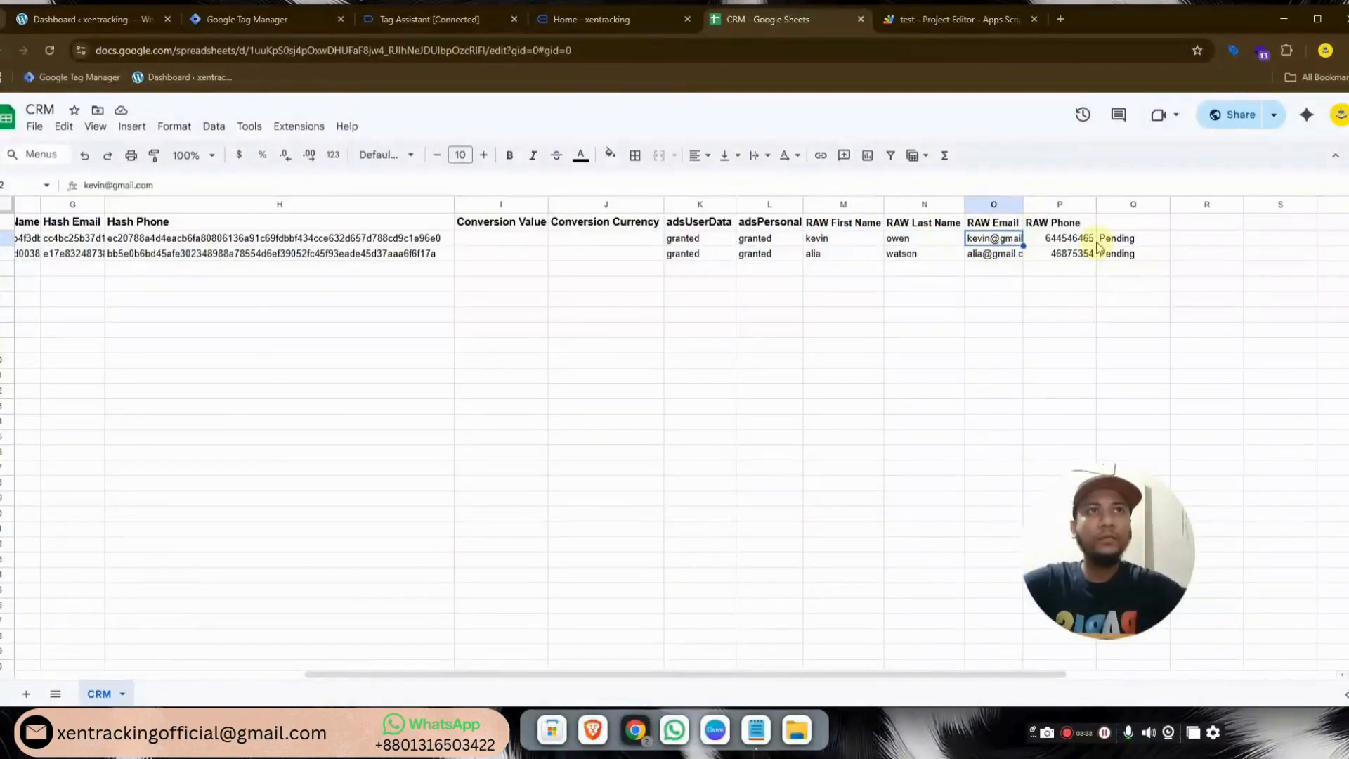
click(1075, 240)
click(1071, 254)
click(893, 256)
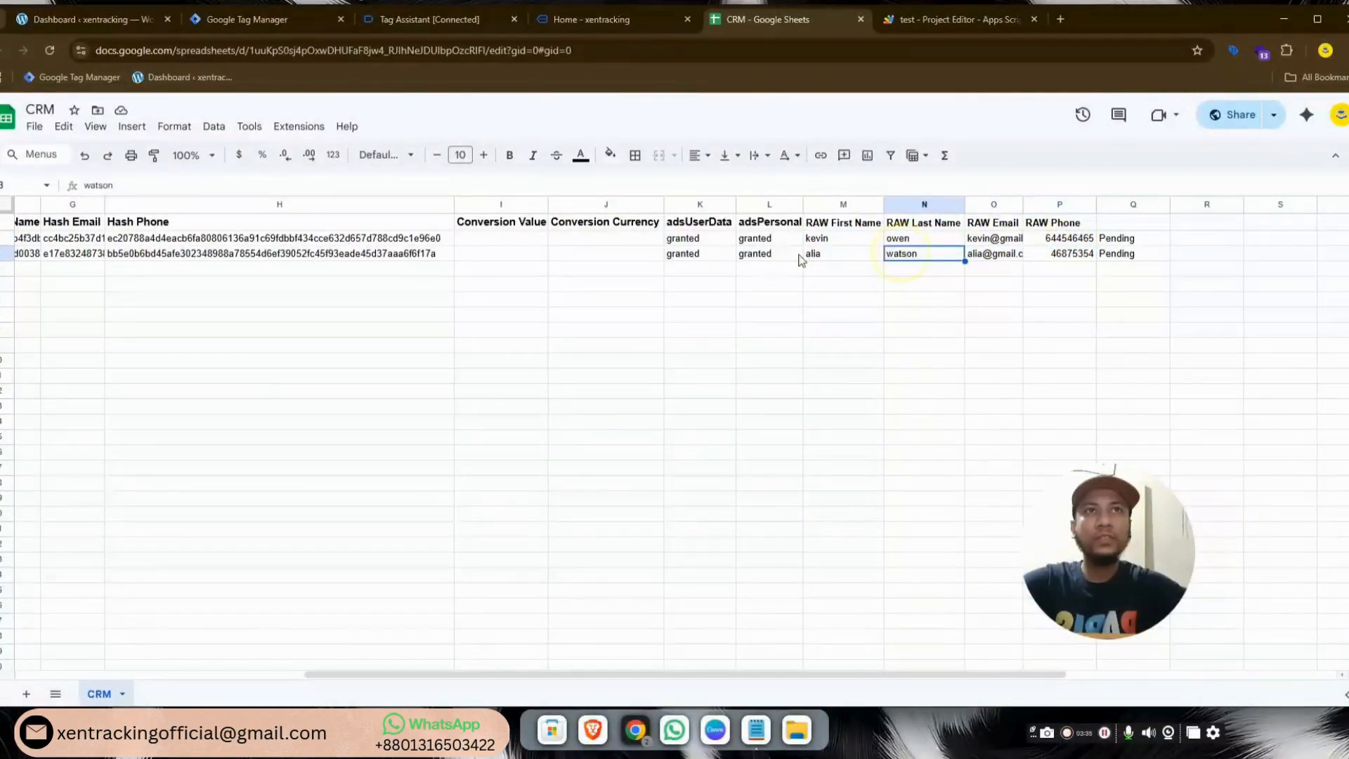
click(777, 257)
click(833, 260)
click(620, 391)
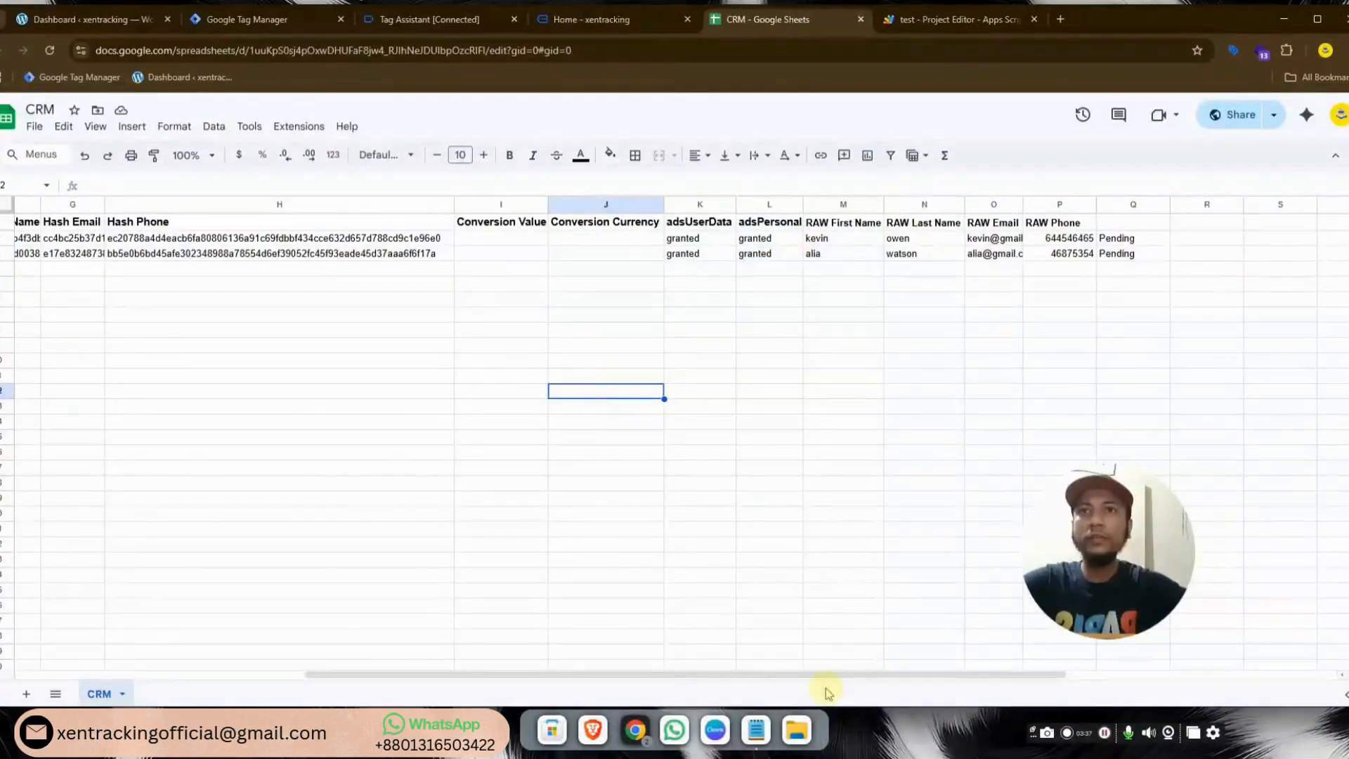
drag(806, 674, 406, 647)
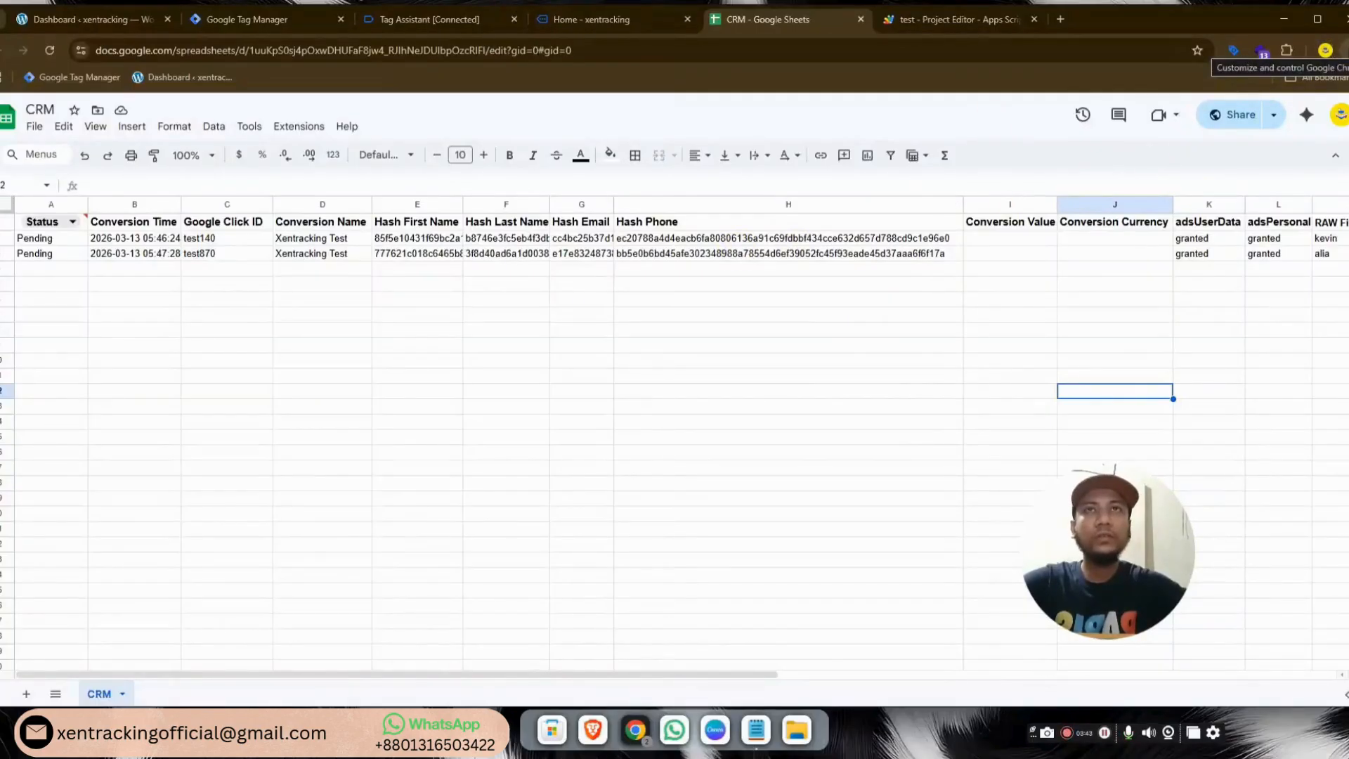
click(1340, 50)
click(1194, 124)
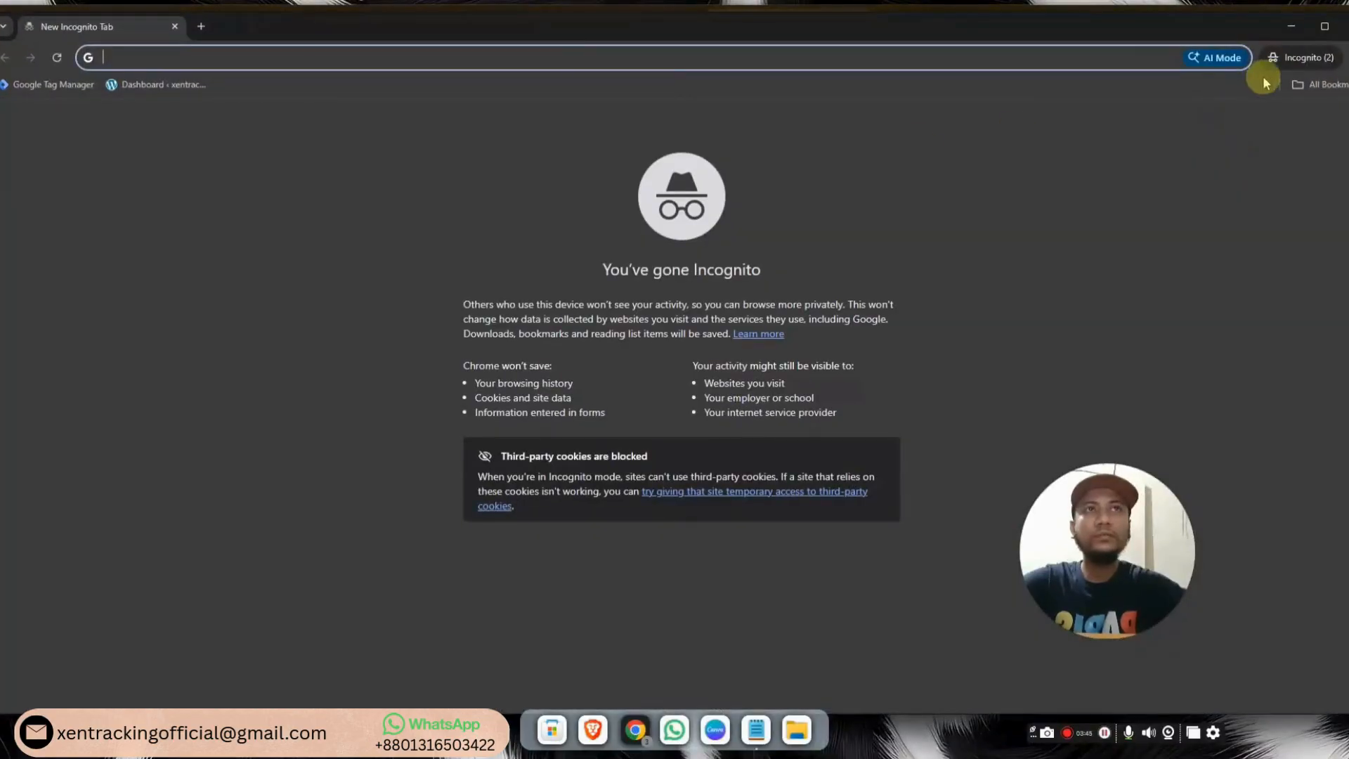
Maximize the Incognito window and load xentracking.kesug.com with gclid test520
click(1320, 27)
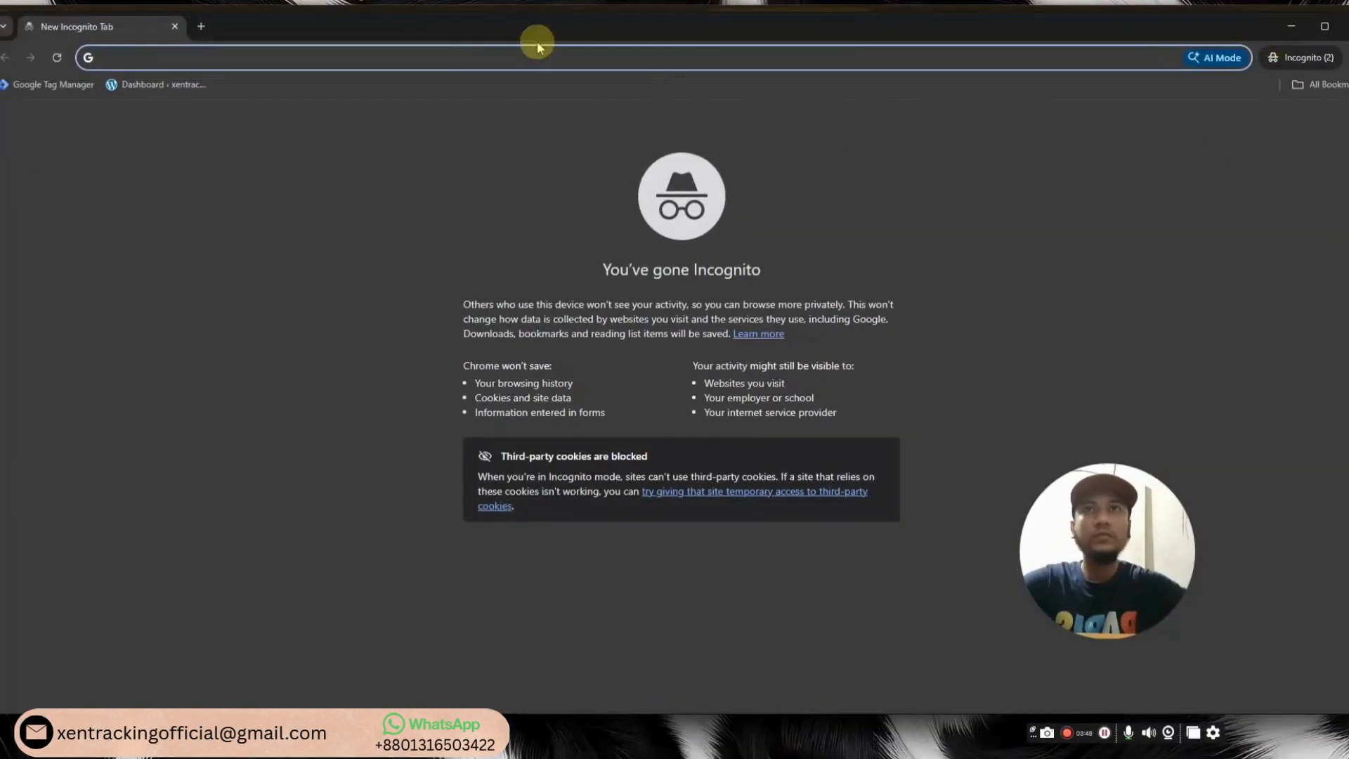
text(www.xentracking.kesug.com/?gclid=test9000)
key(BackSpace)
key(BackSpace)
key(BackSpace)
key(BackSpace)
text(520)
key(Return)
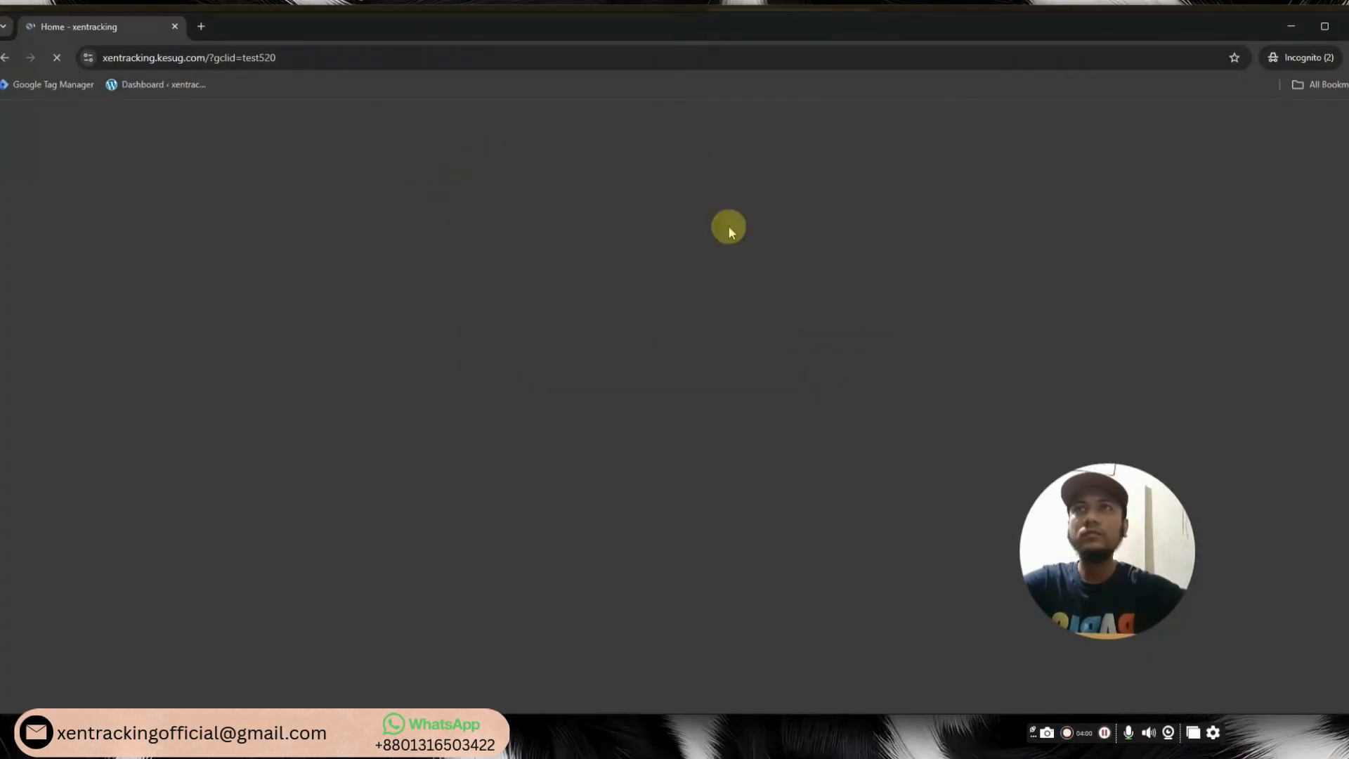
Open and widen the DevTools console, then jump to the free audit form
key(F12)
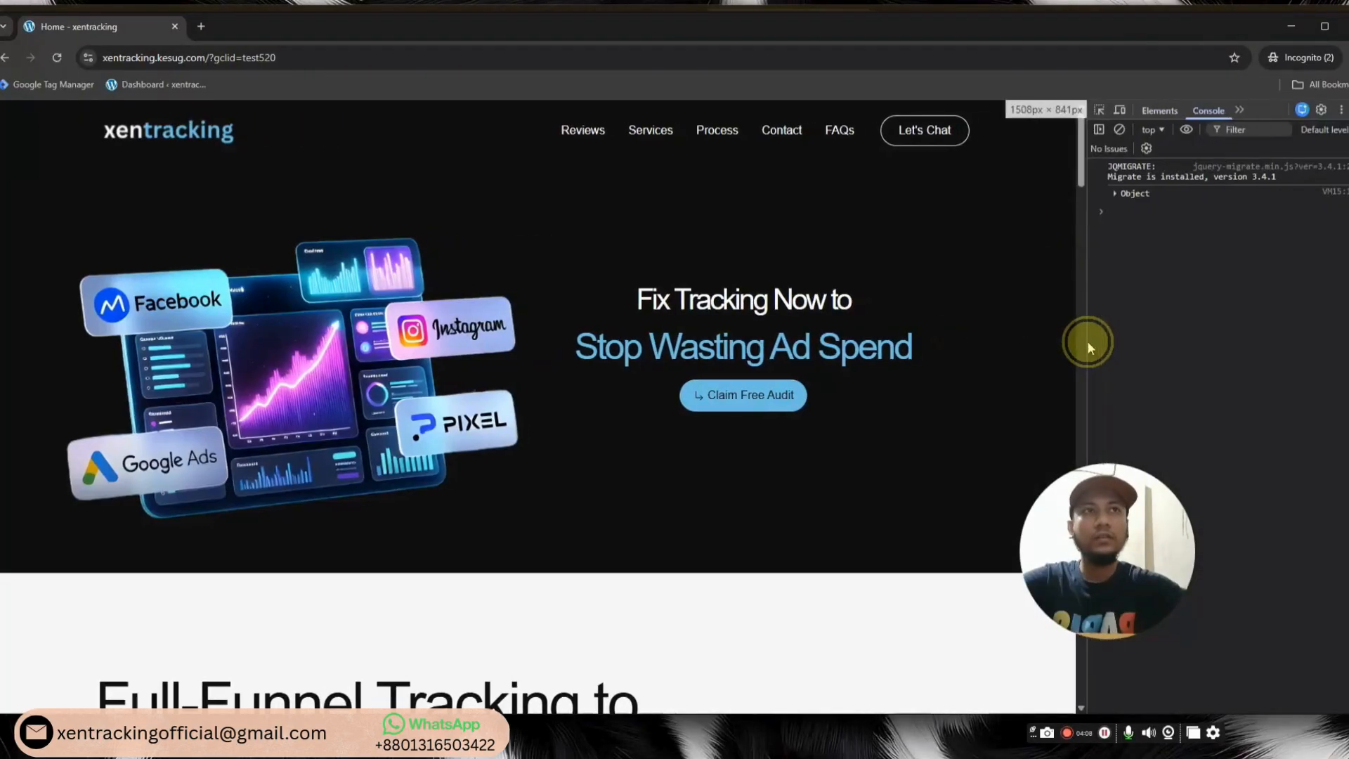
drag(1086, 340, 1029, 340)
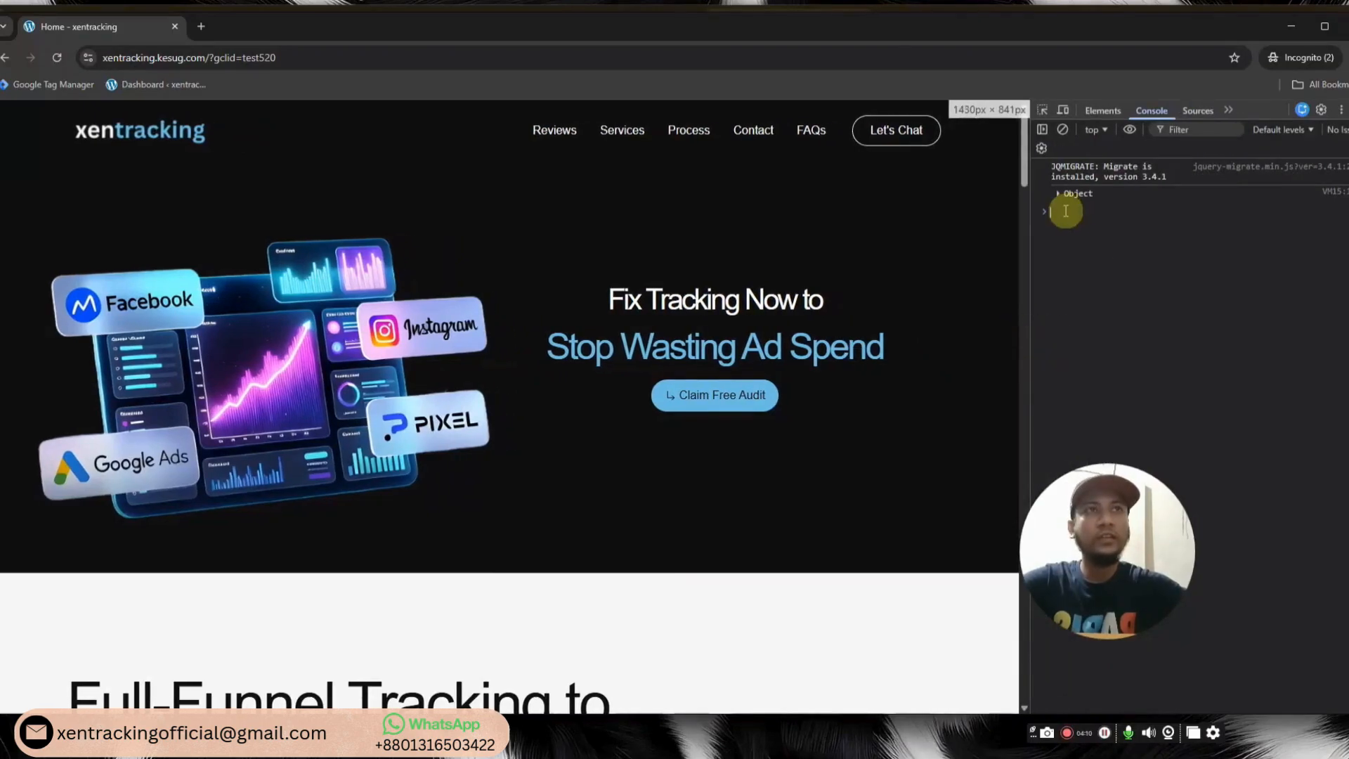
click(766, 396)
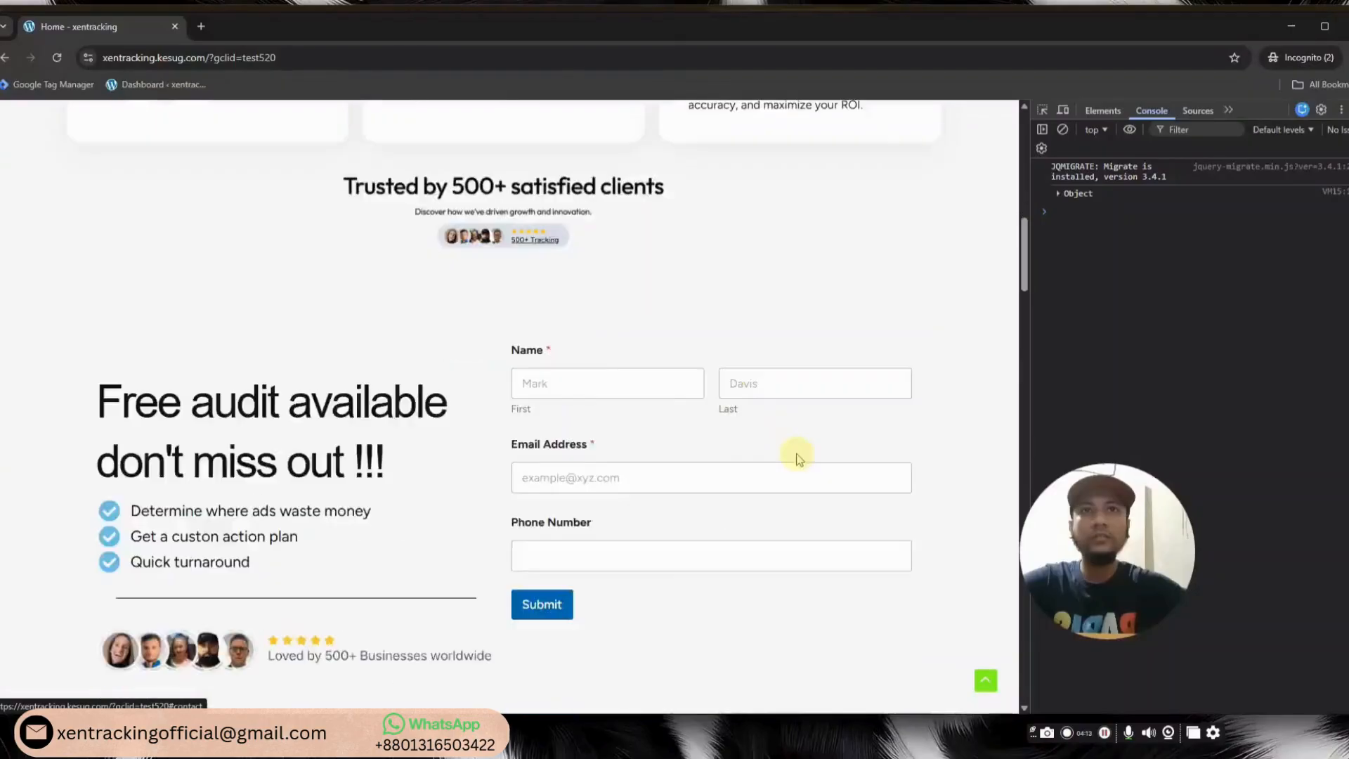
Fill in the lead's first name, last name, email and phone on the audit form
click(588, 182)
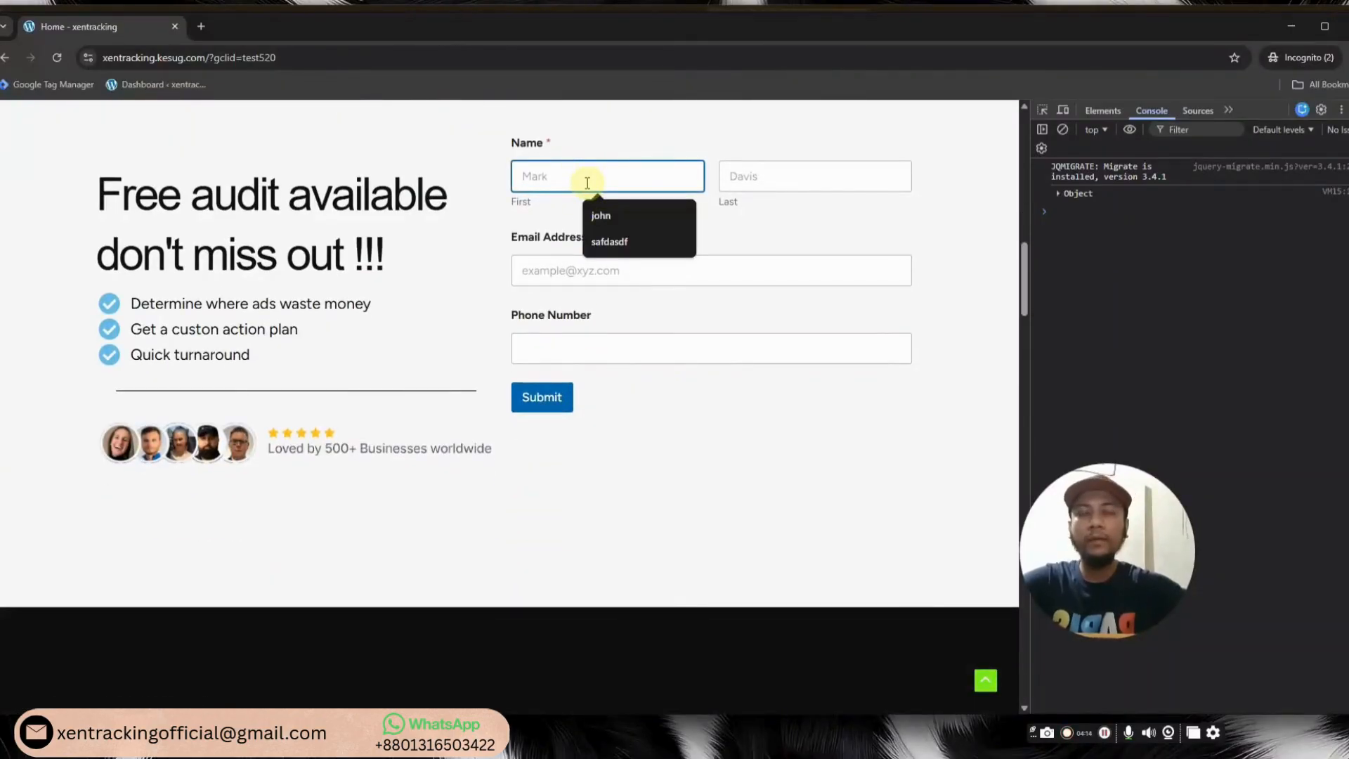
text(terry)
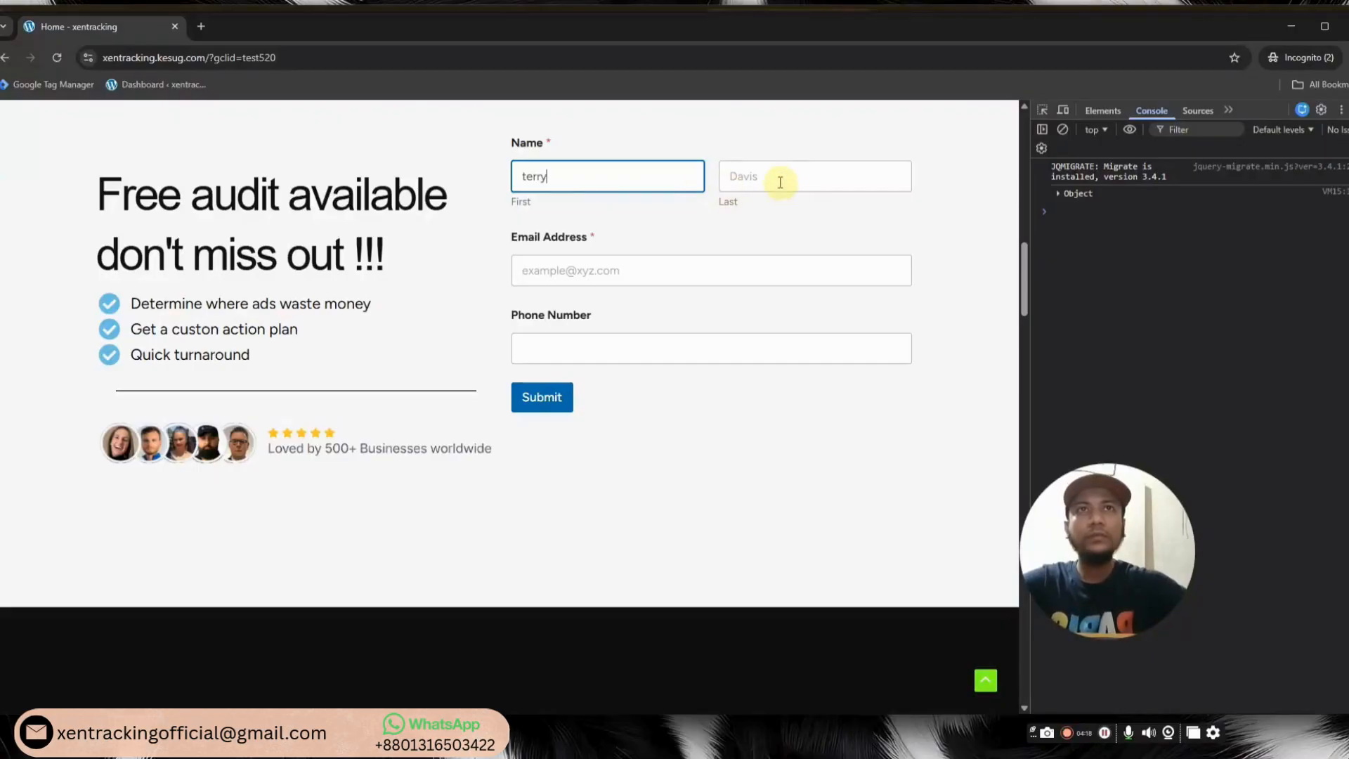
click(779, 181)
text(bogard)
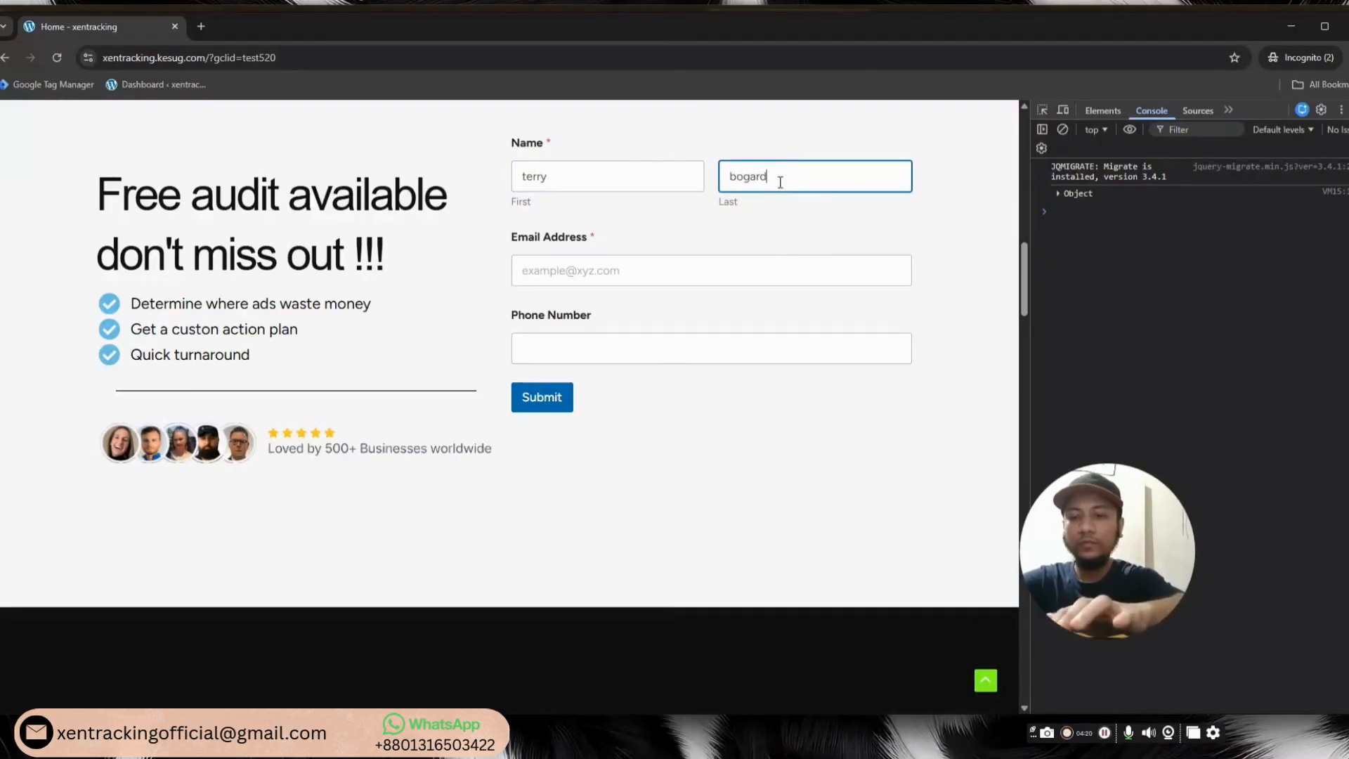
click(657, 261)
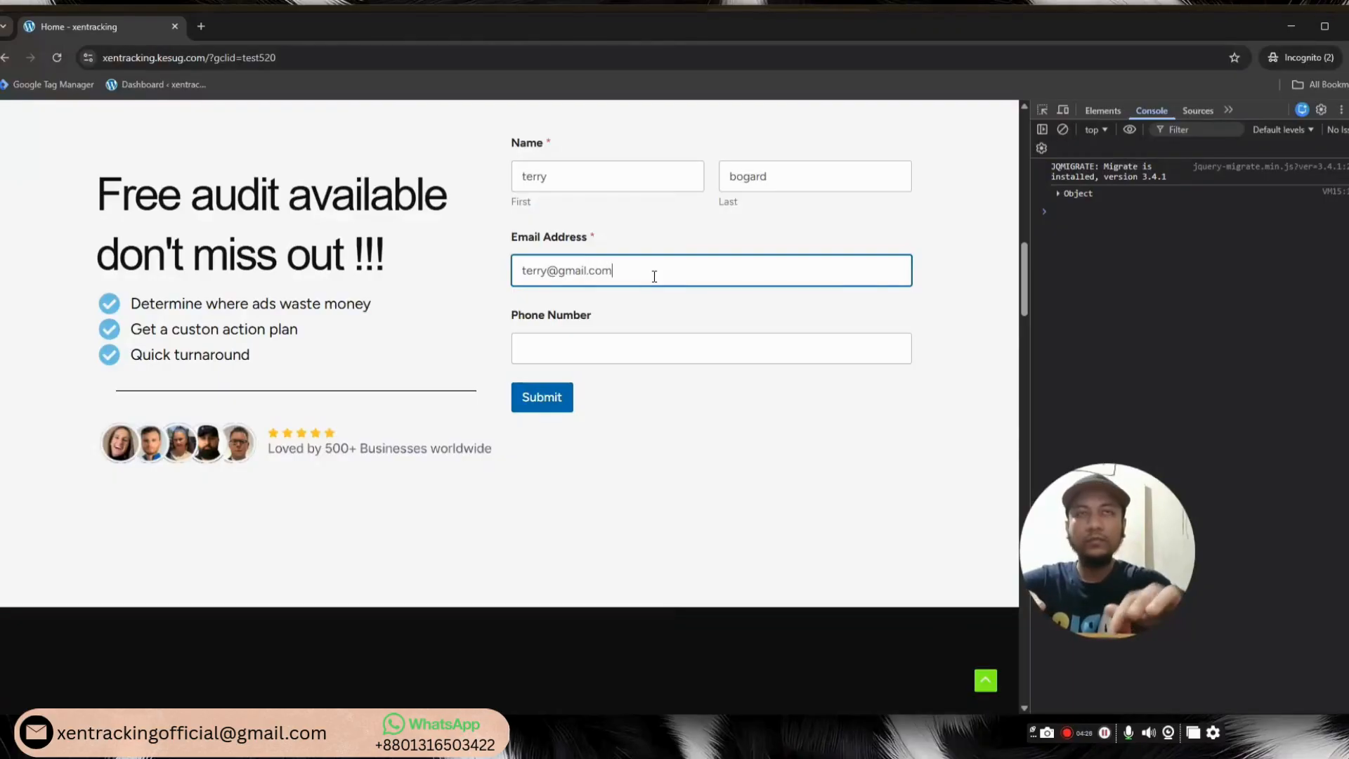
click(622, 356)
text(545456)
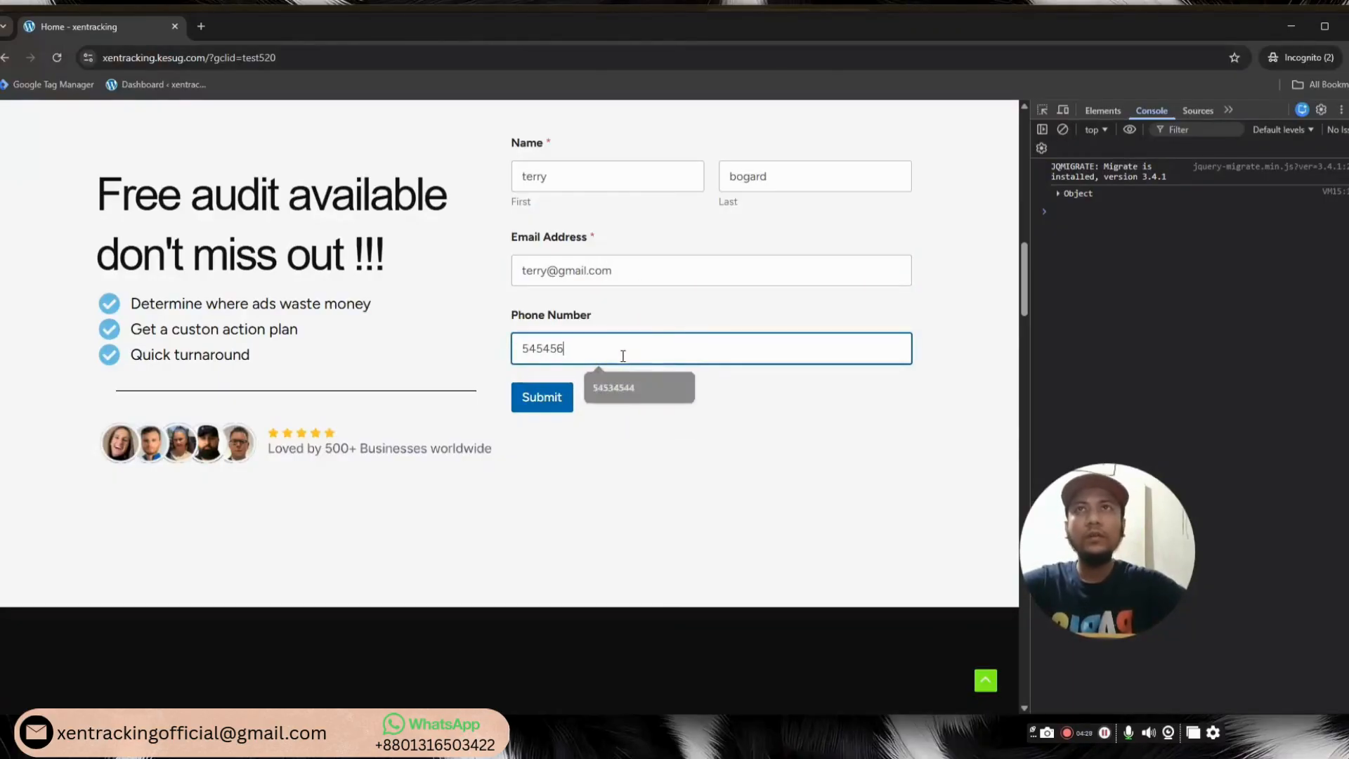
Confirm gclid test520 in the address bar, submit the form, and minimize the window
double_click(266, 58)
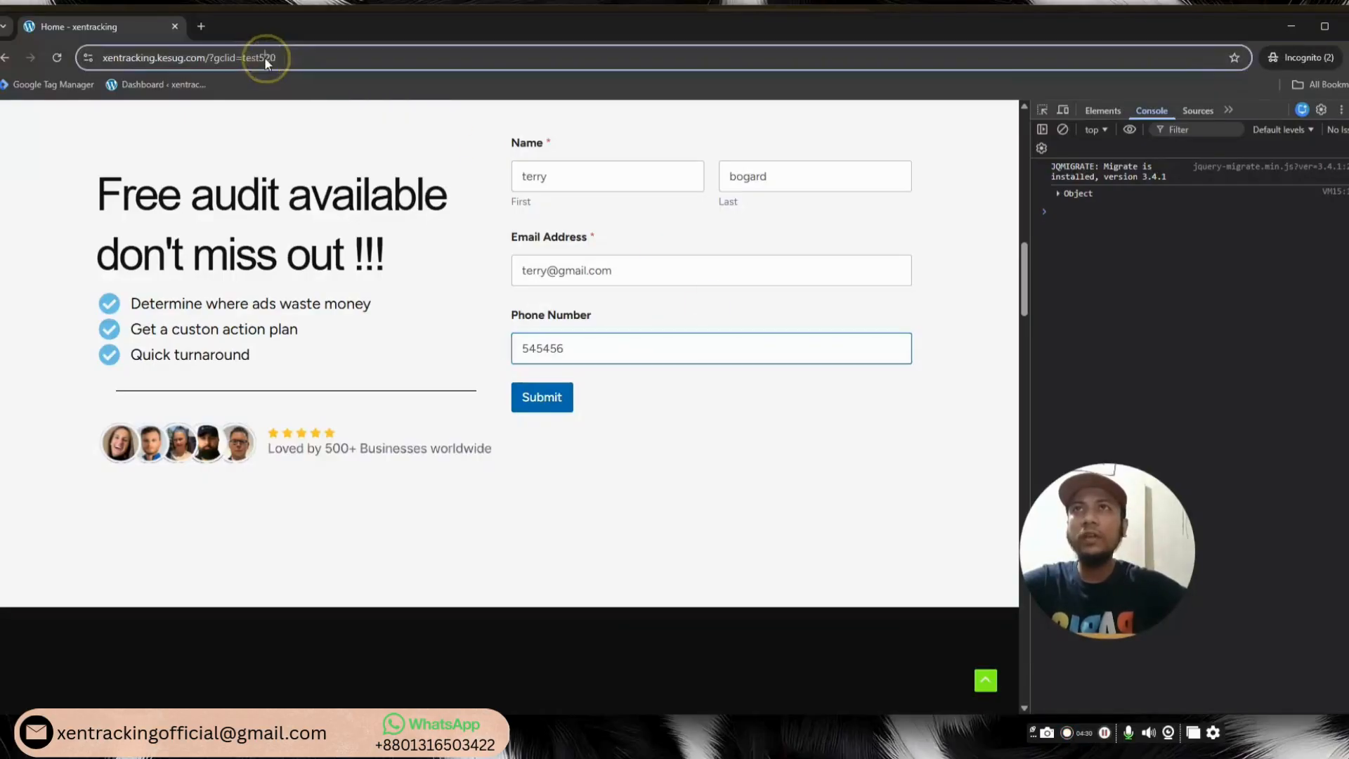
click(288, 56)
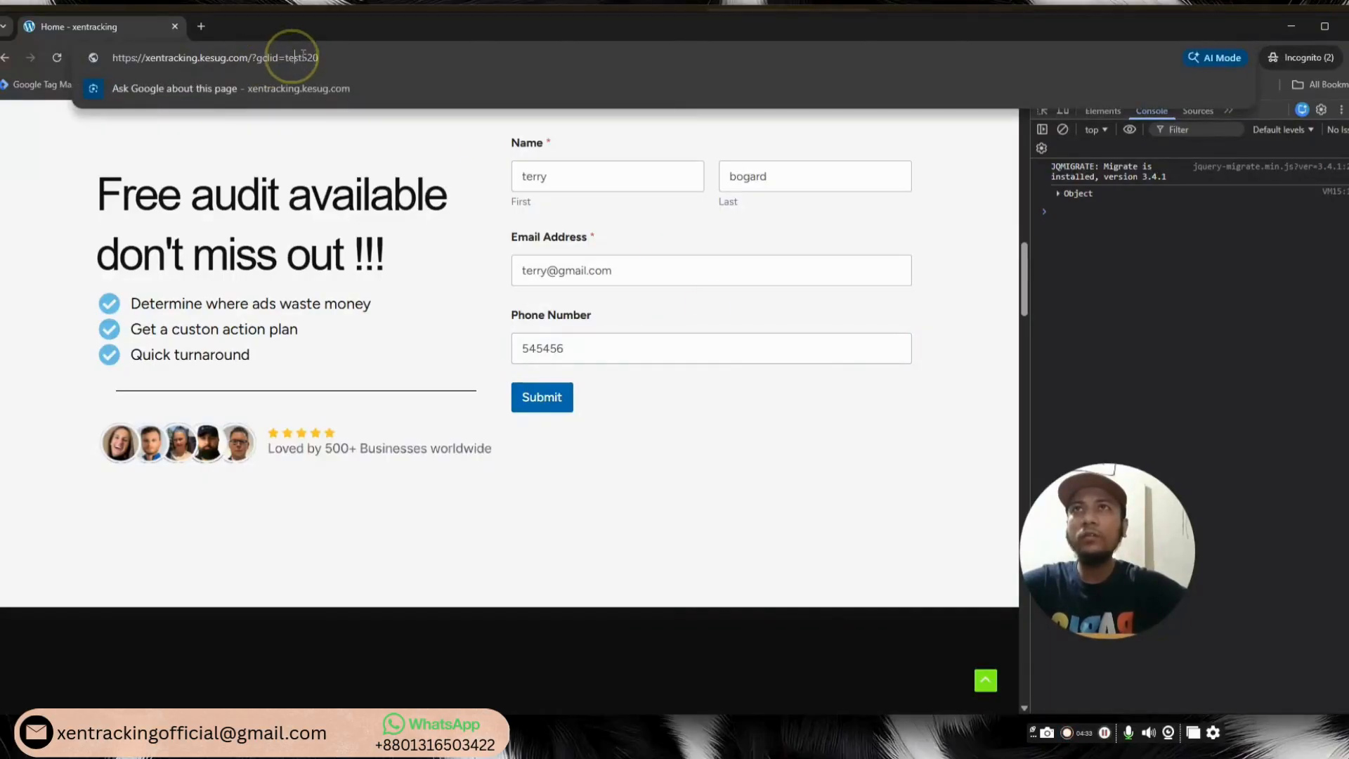
double_click(286, 56)
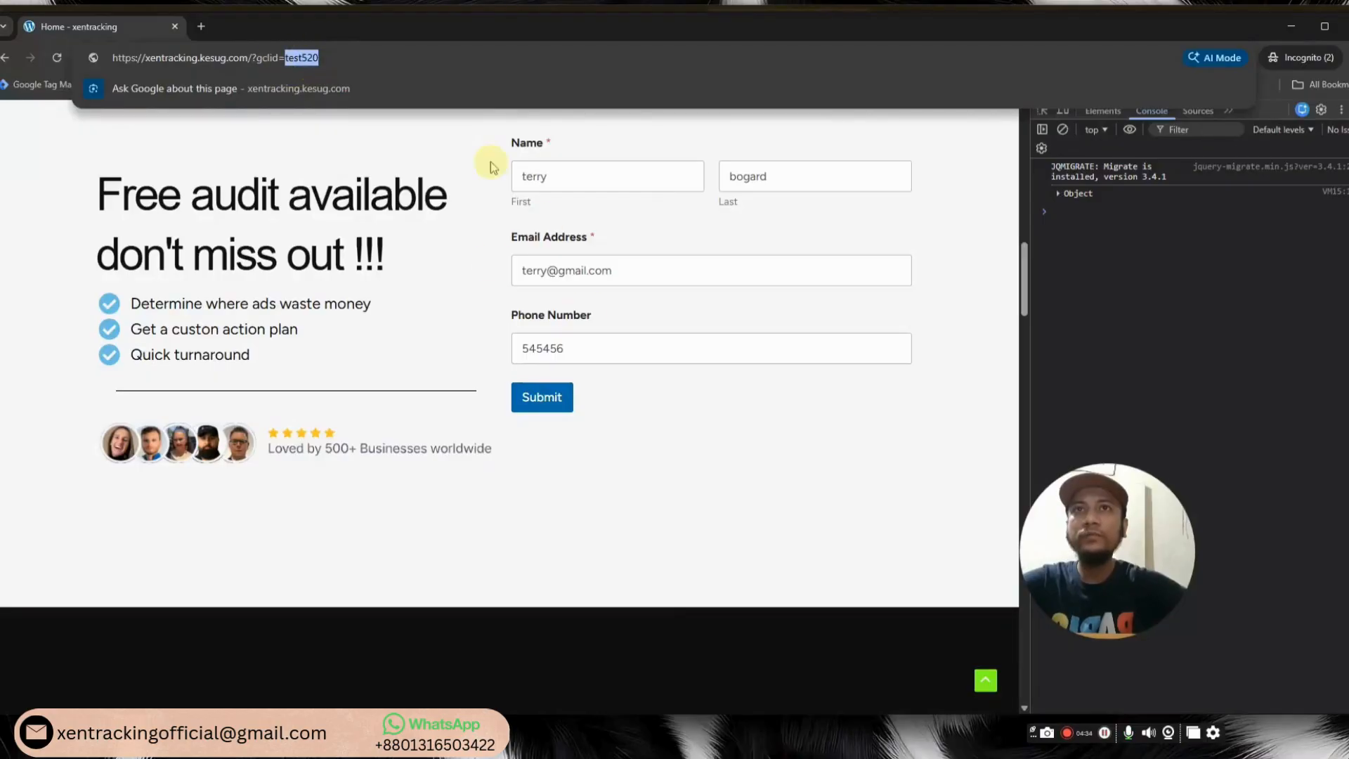
click(548, 397)
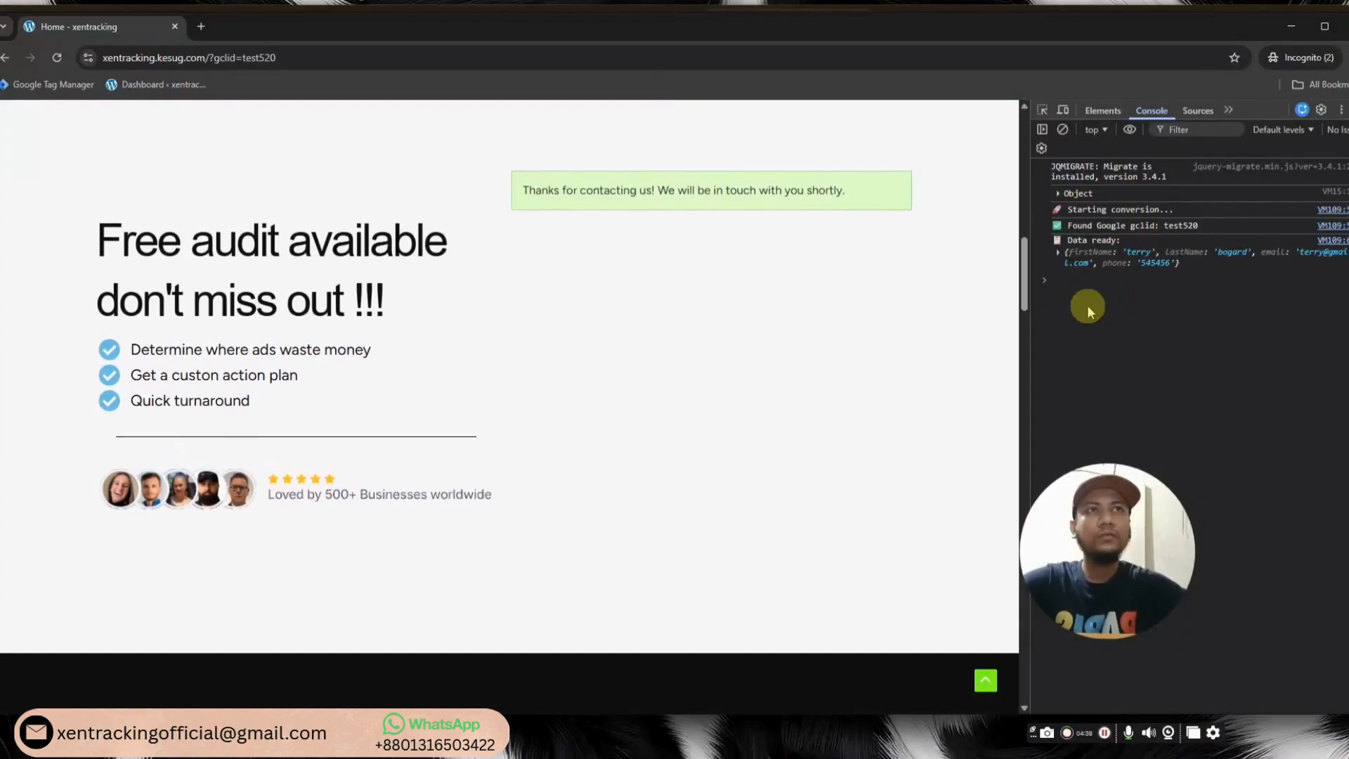
click(1291, 26)
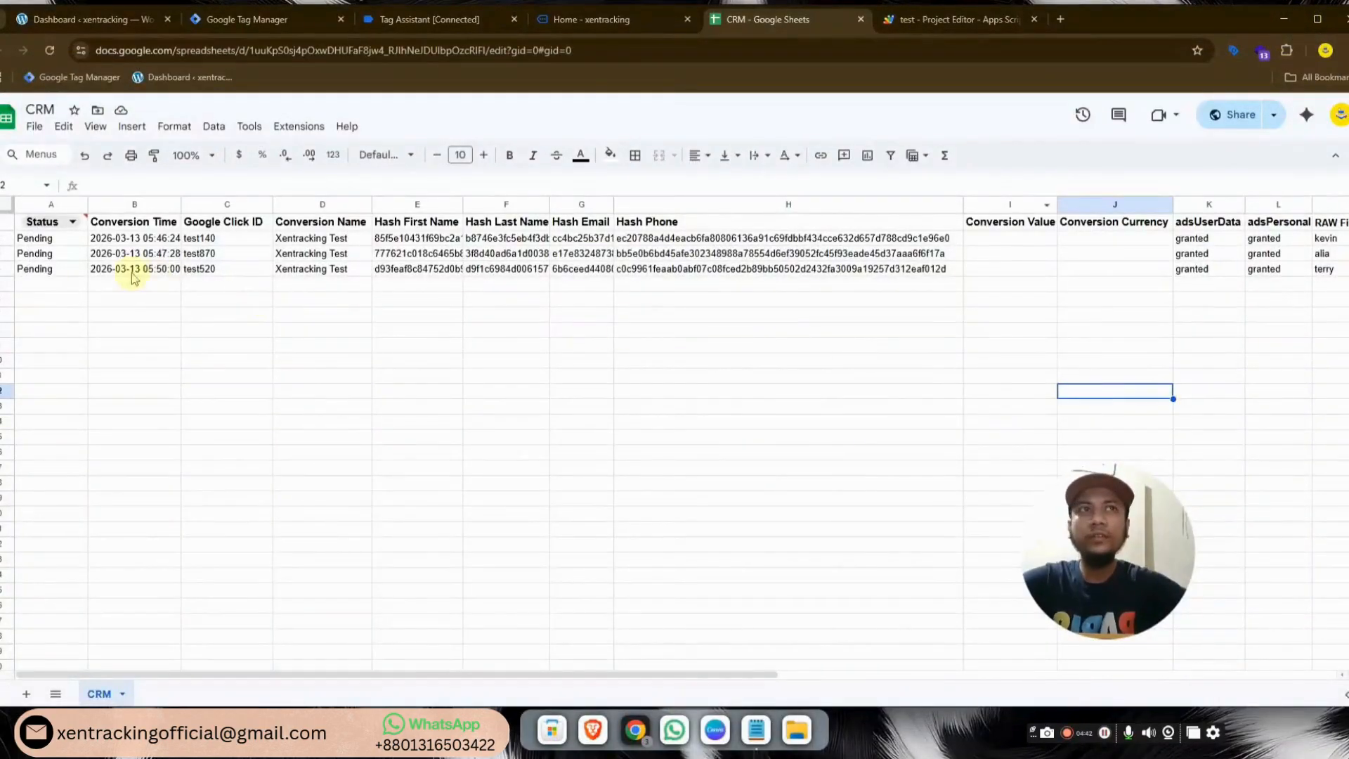
Inspect the test520 lead in row 4 and its raw first name, then restore the site window
click(40, 270)
drag(436, 672, 708, 672)
click(857, 271)
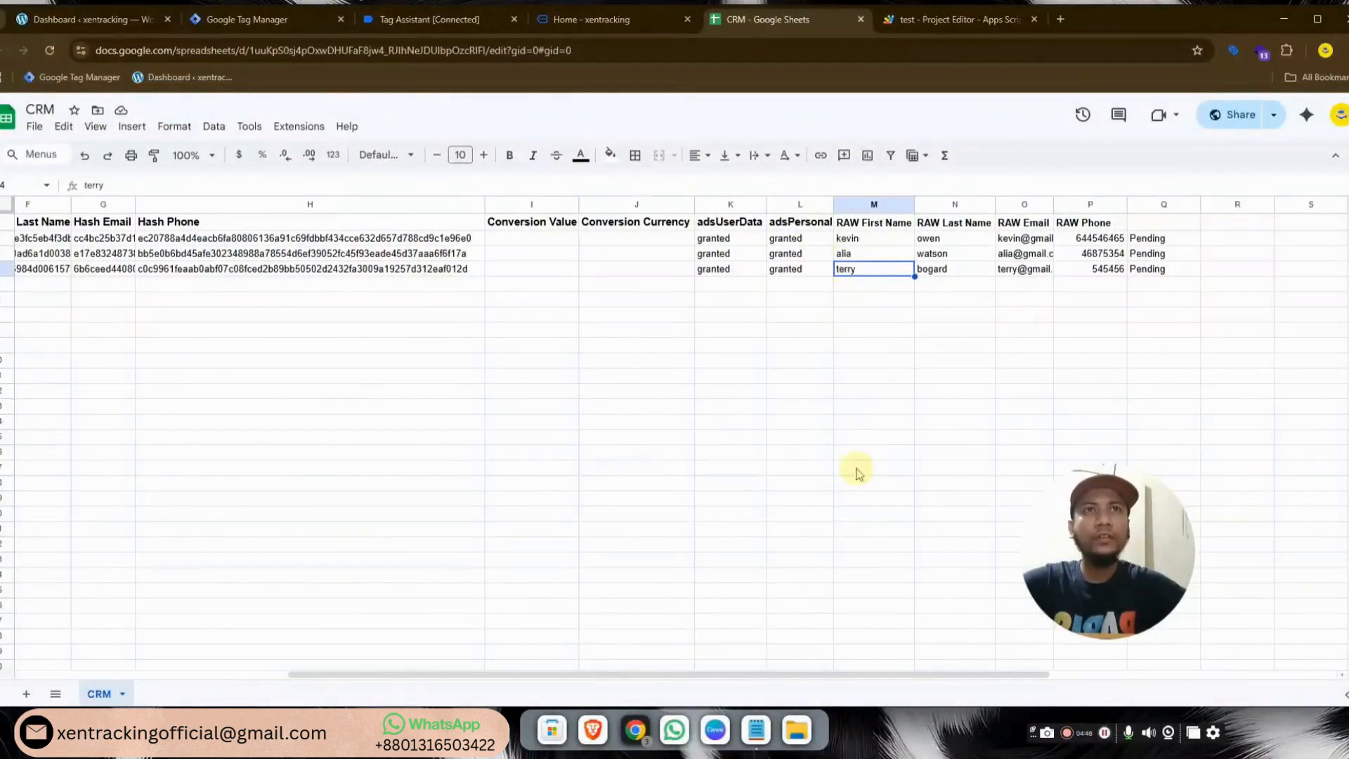
drag(737, 675, 440, 655)
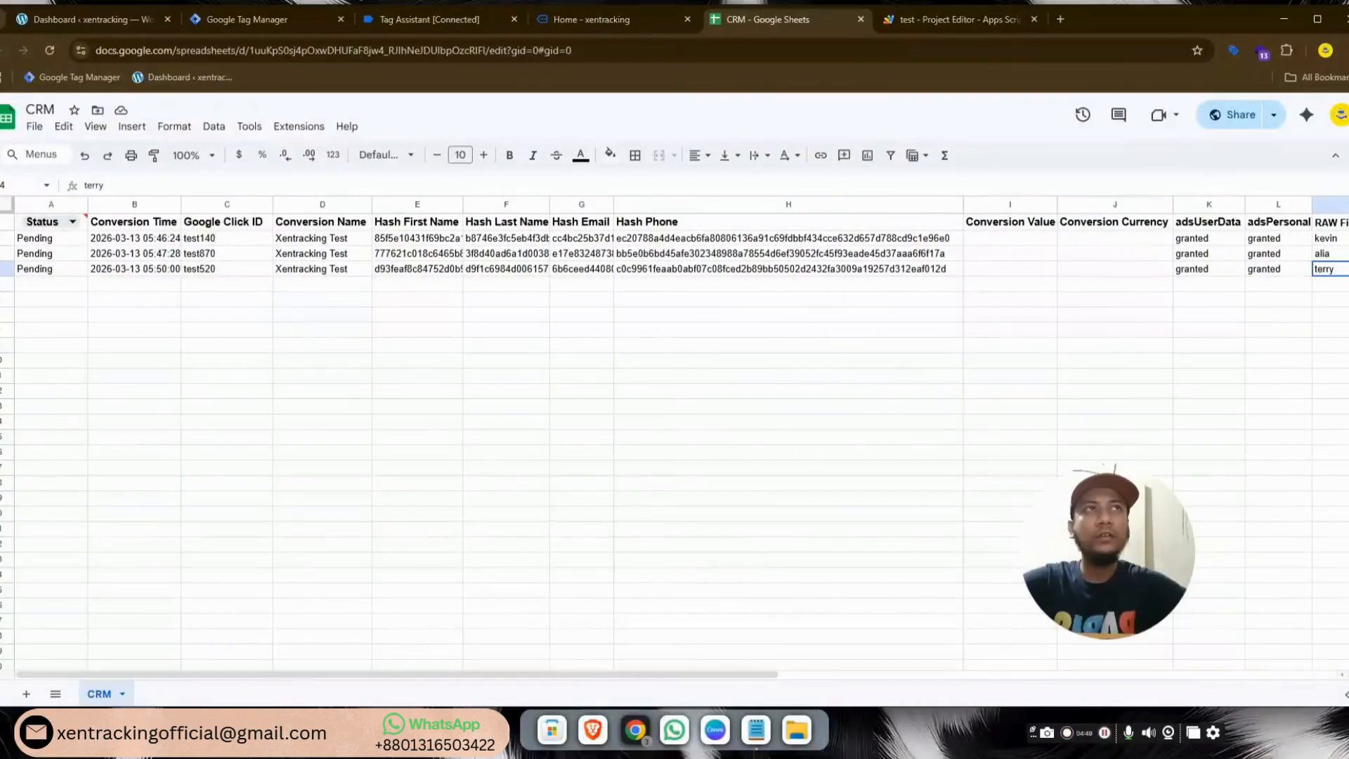
mouse_move(643, 733)
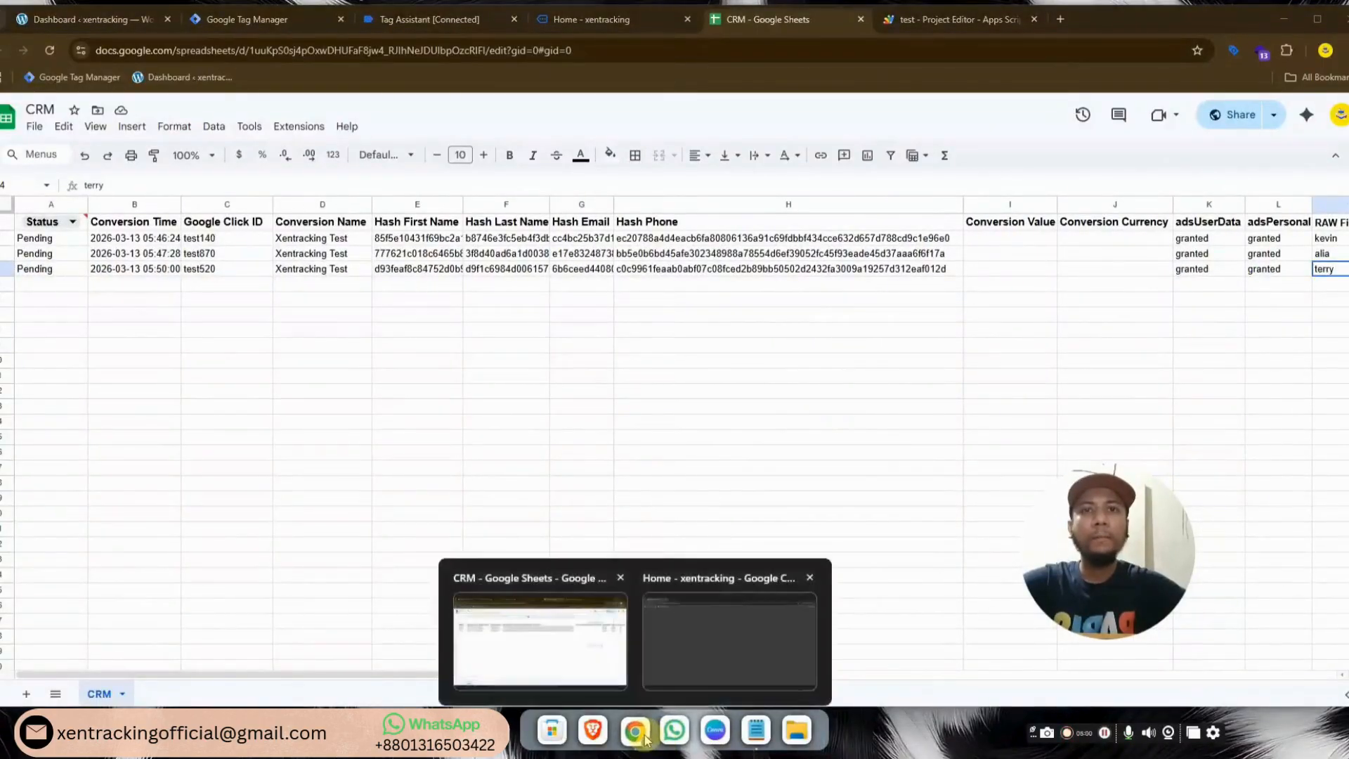
click(672, 640)
Reload the page and refill the lead's name, email and saved phone number
scroll(913, 326, down, 1)
scroll(913, 330, up, 2)
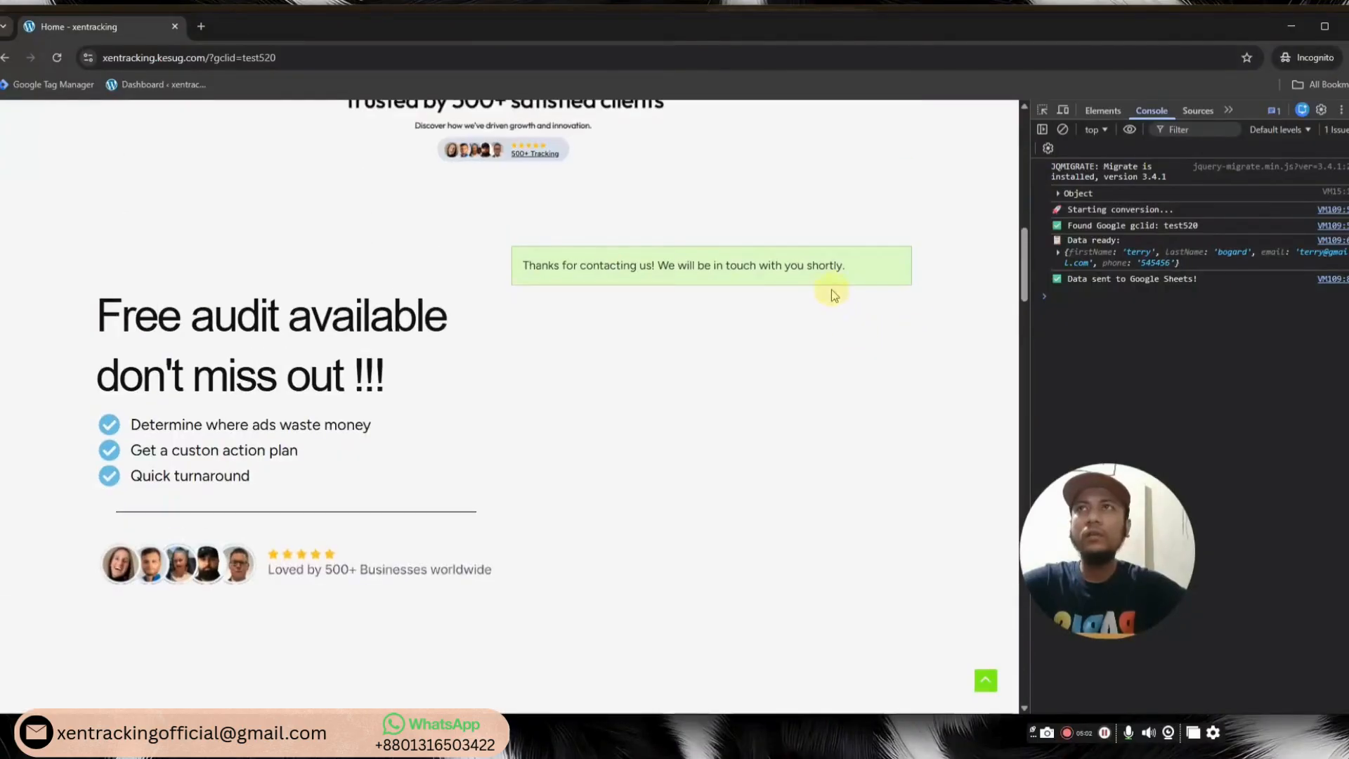
click(55, 59)
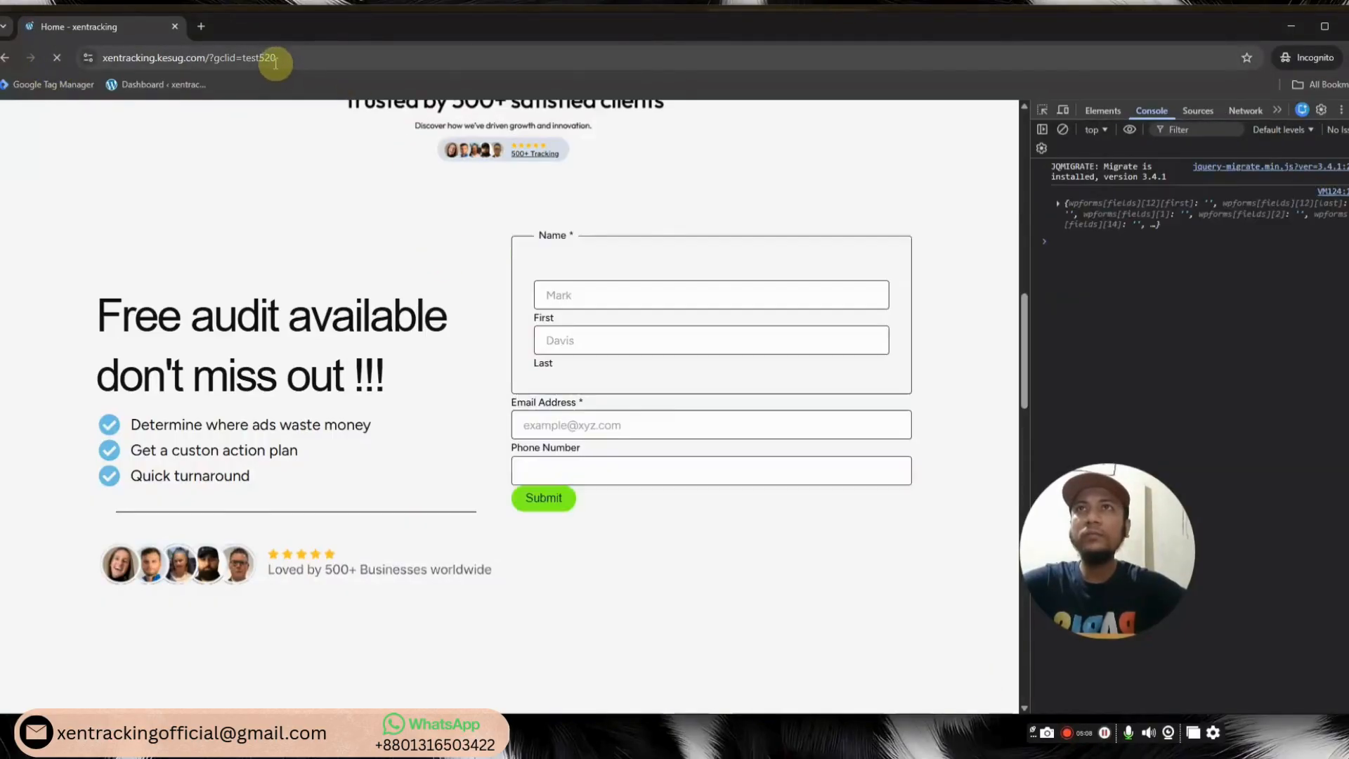
click(594, 298)
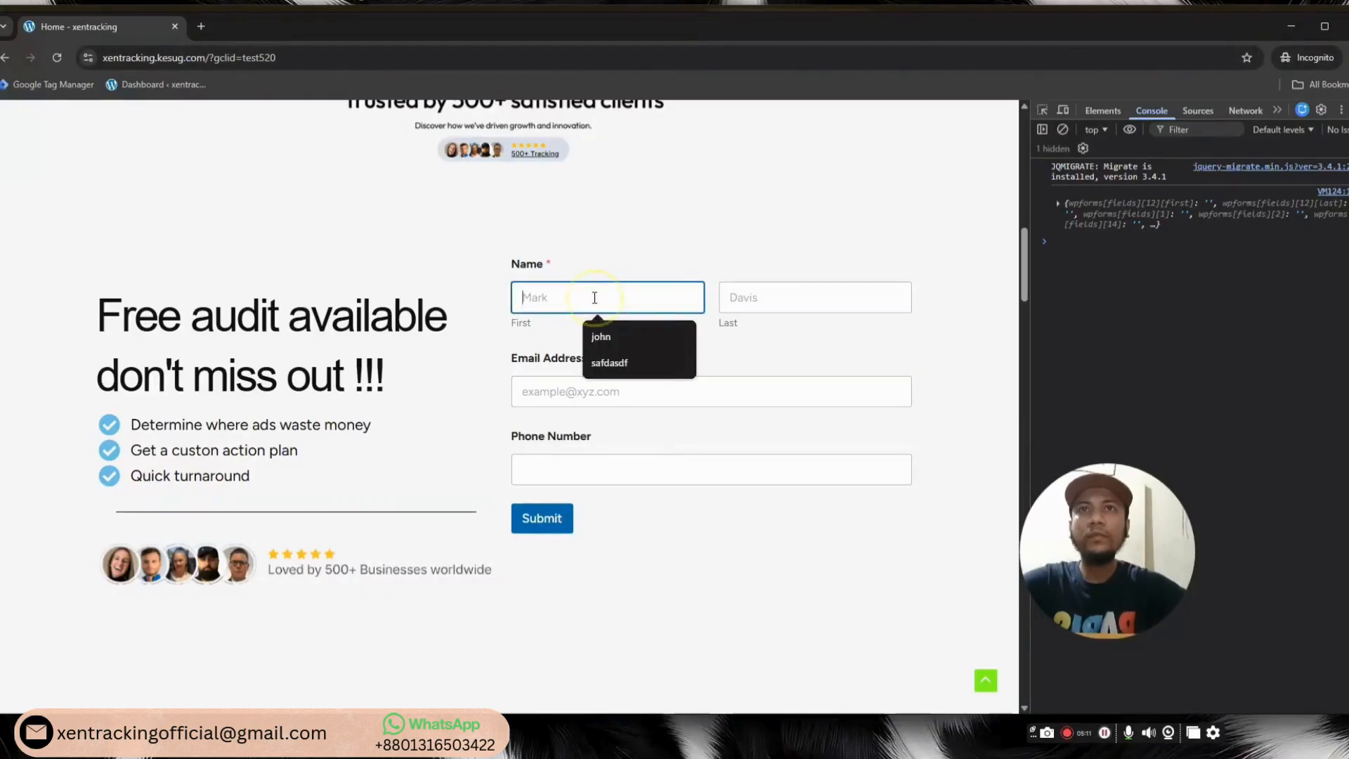
text(terry)
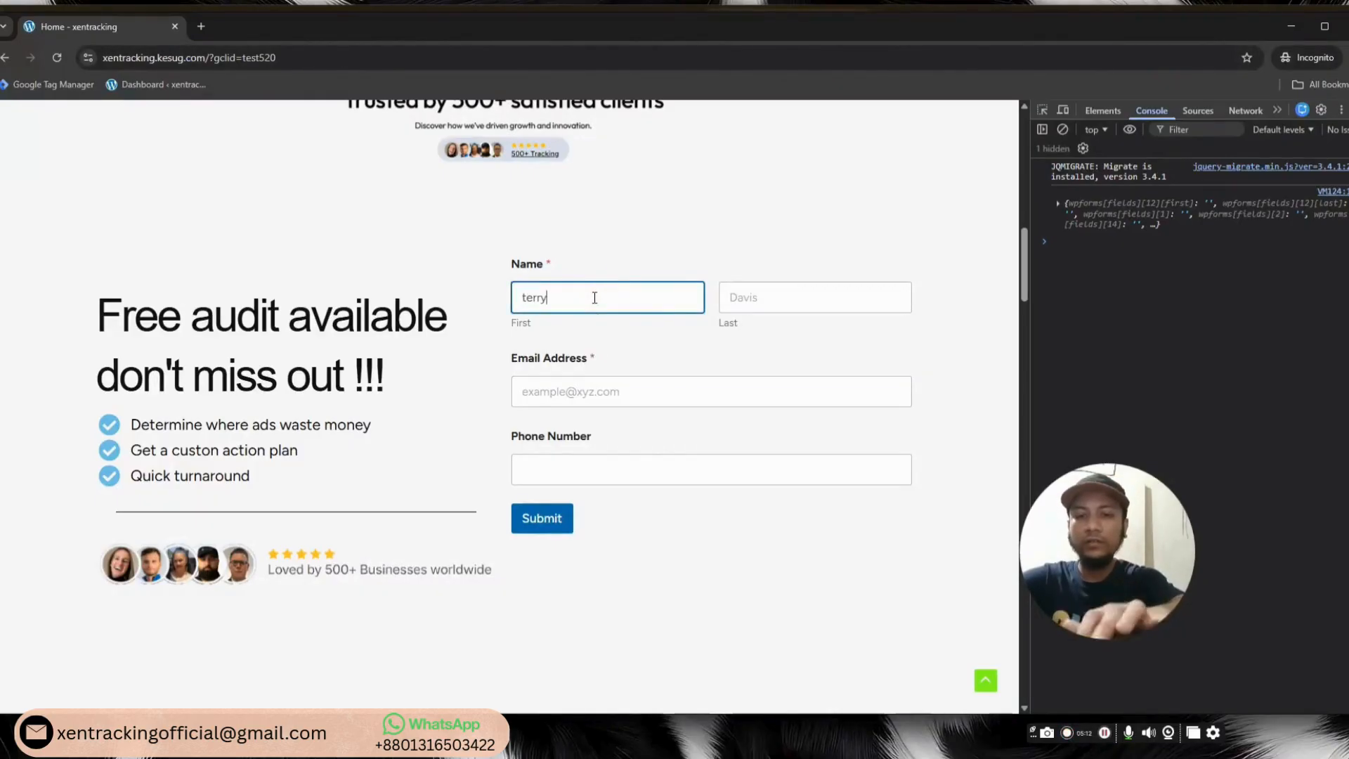
click(810, 306)
text(bogard)
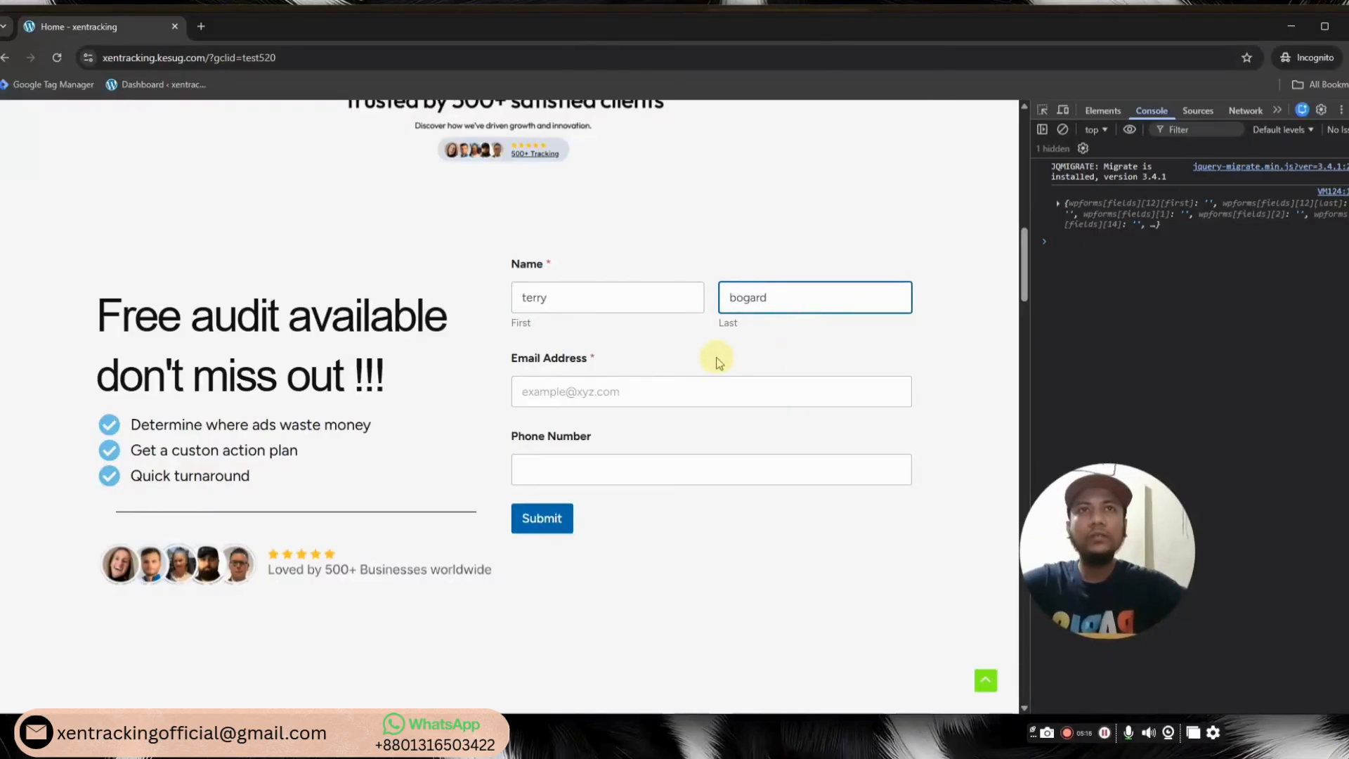
click(680, 383)
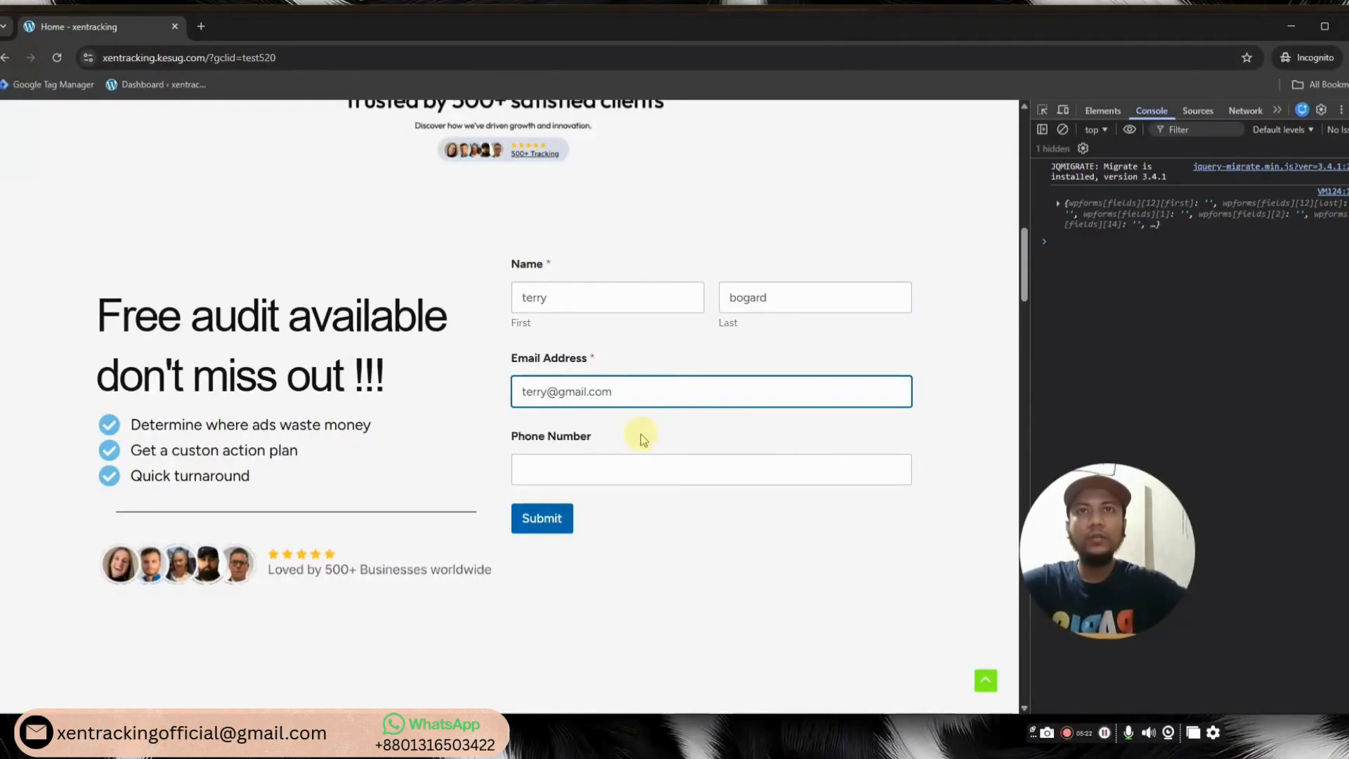
click(622, 468)
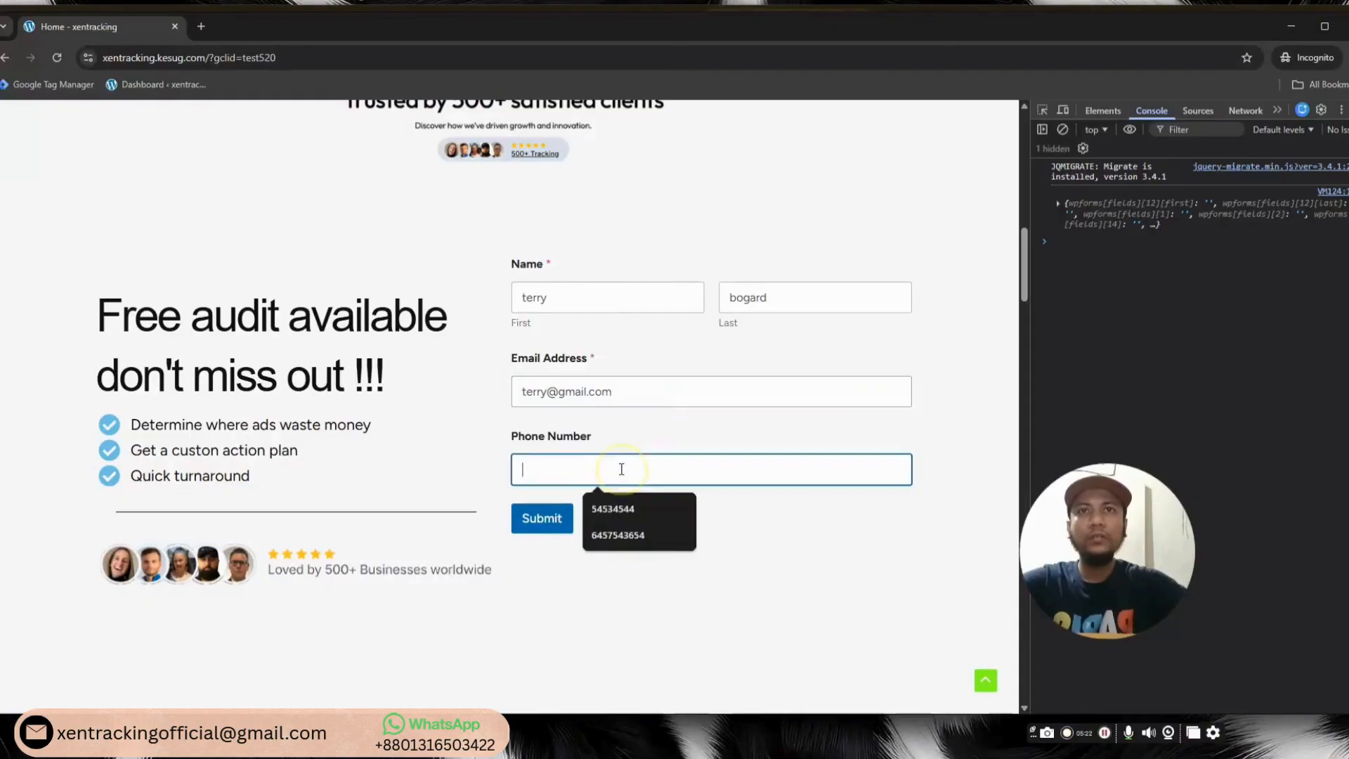
click(618, 535)
Submit the repeat lead, highlight the "Conversion already sent." console message, and minimize the window
click(552, 519)
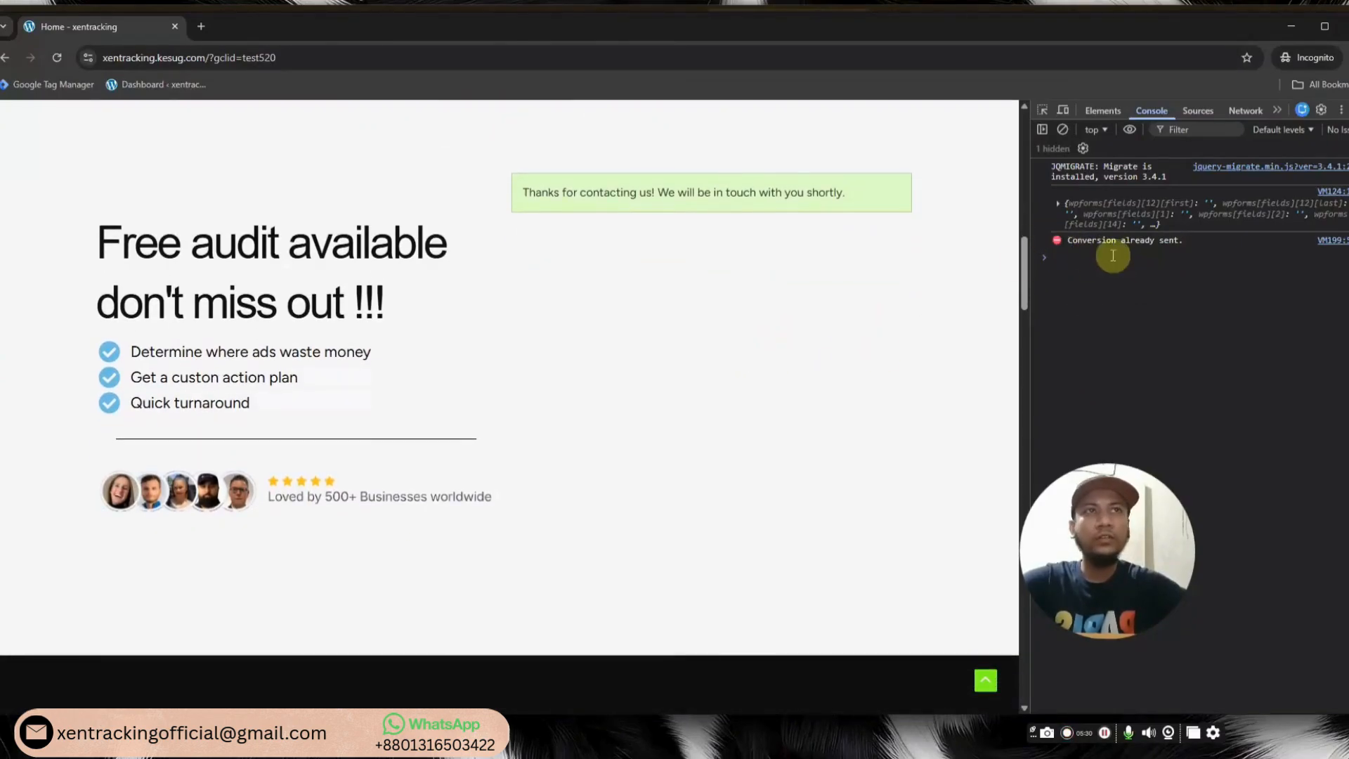
drag(1067, 240, 1194, 246)
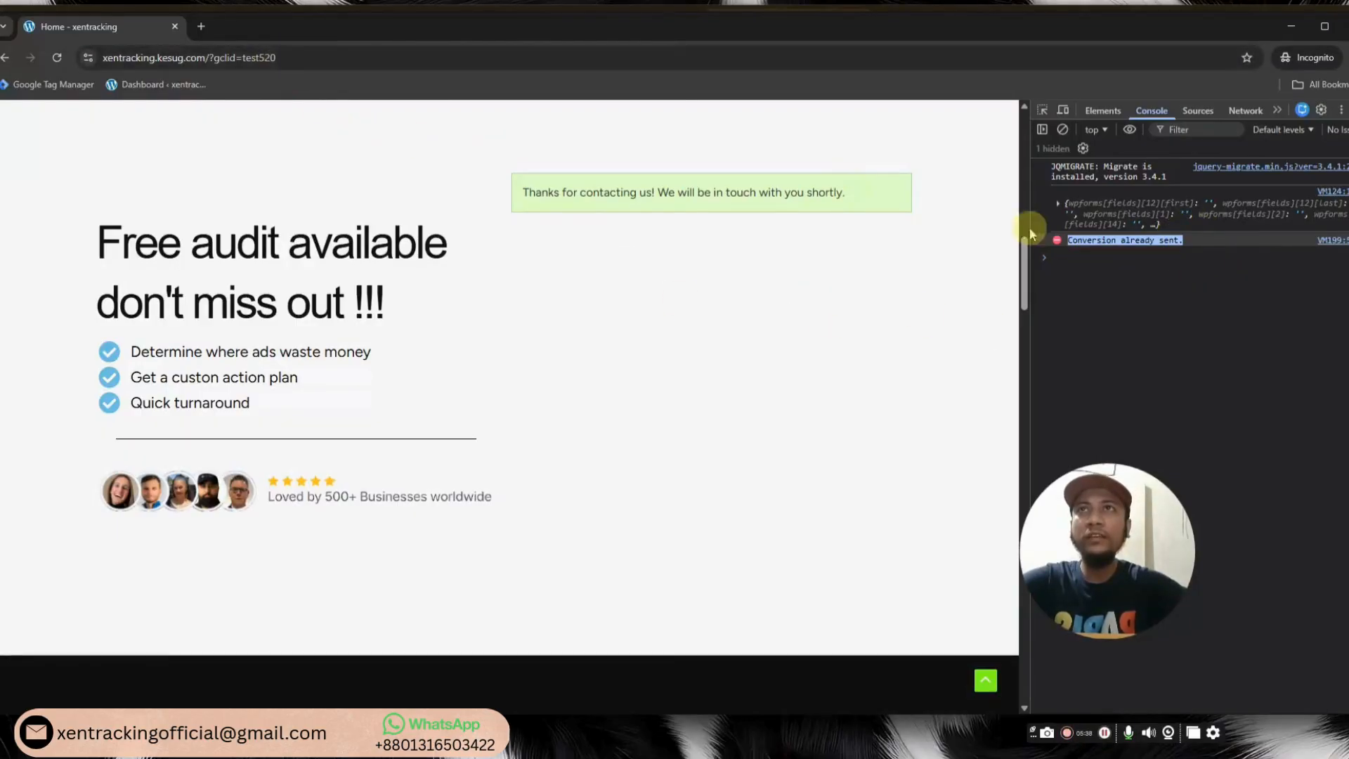
click(1096, 243)
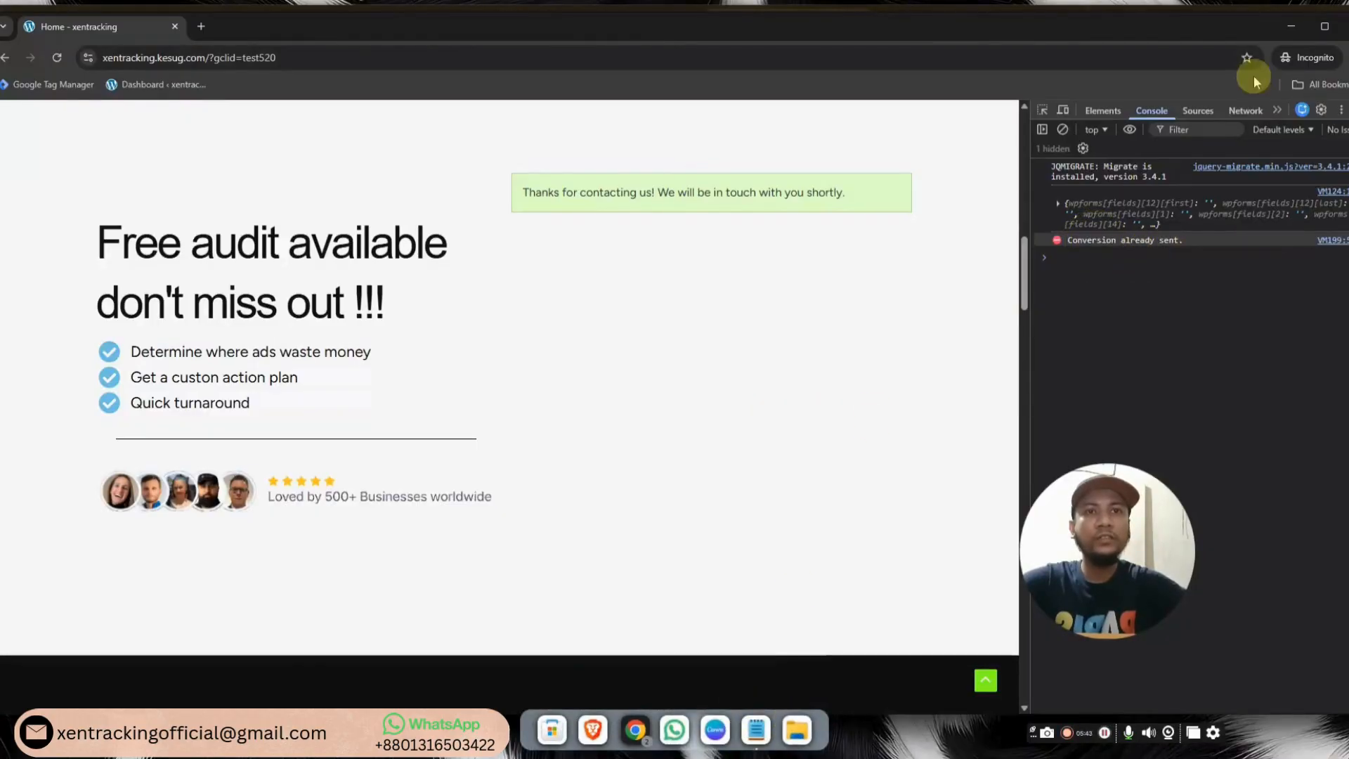
click(1292, 31)
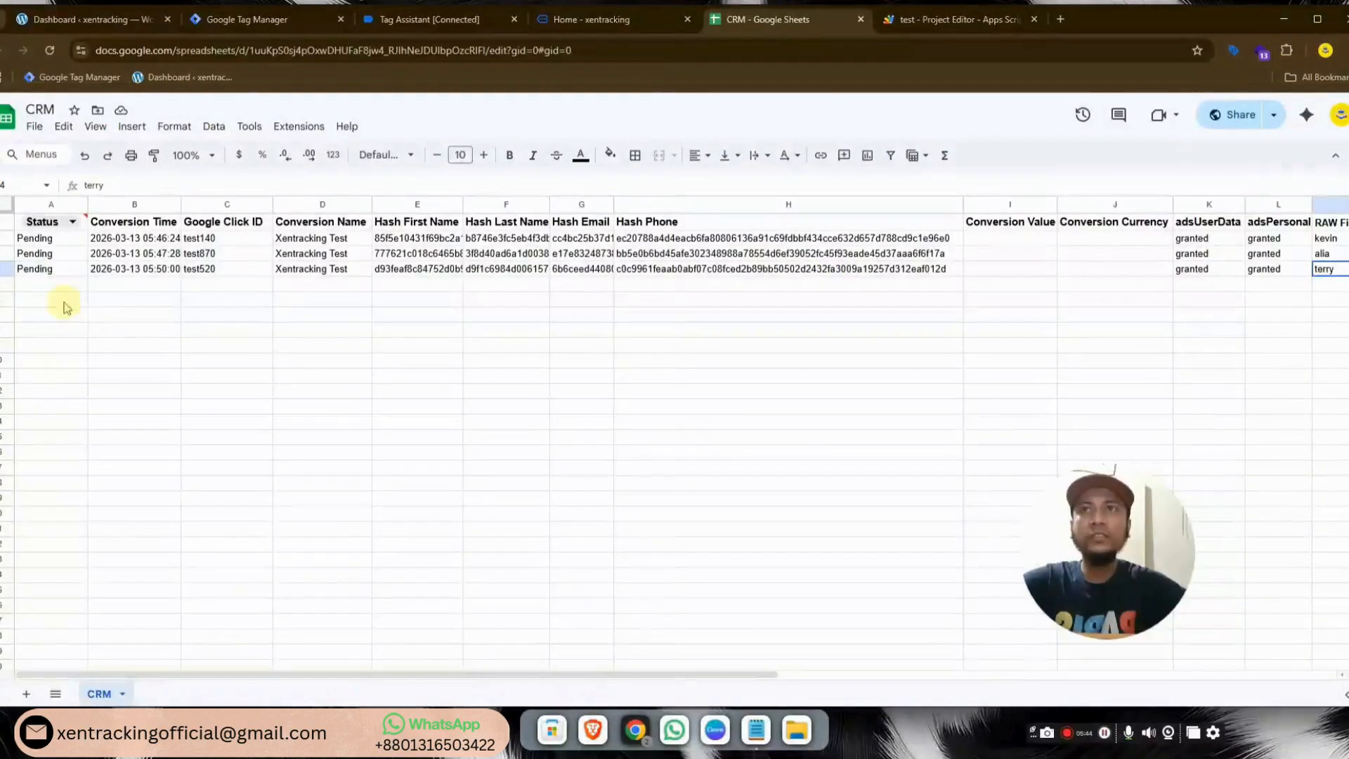
click(39, 296)
click(118, 295)
click(232, 296)
click(311, 300)
click(385, 286)
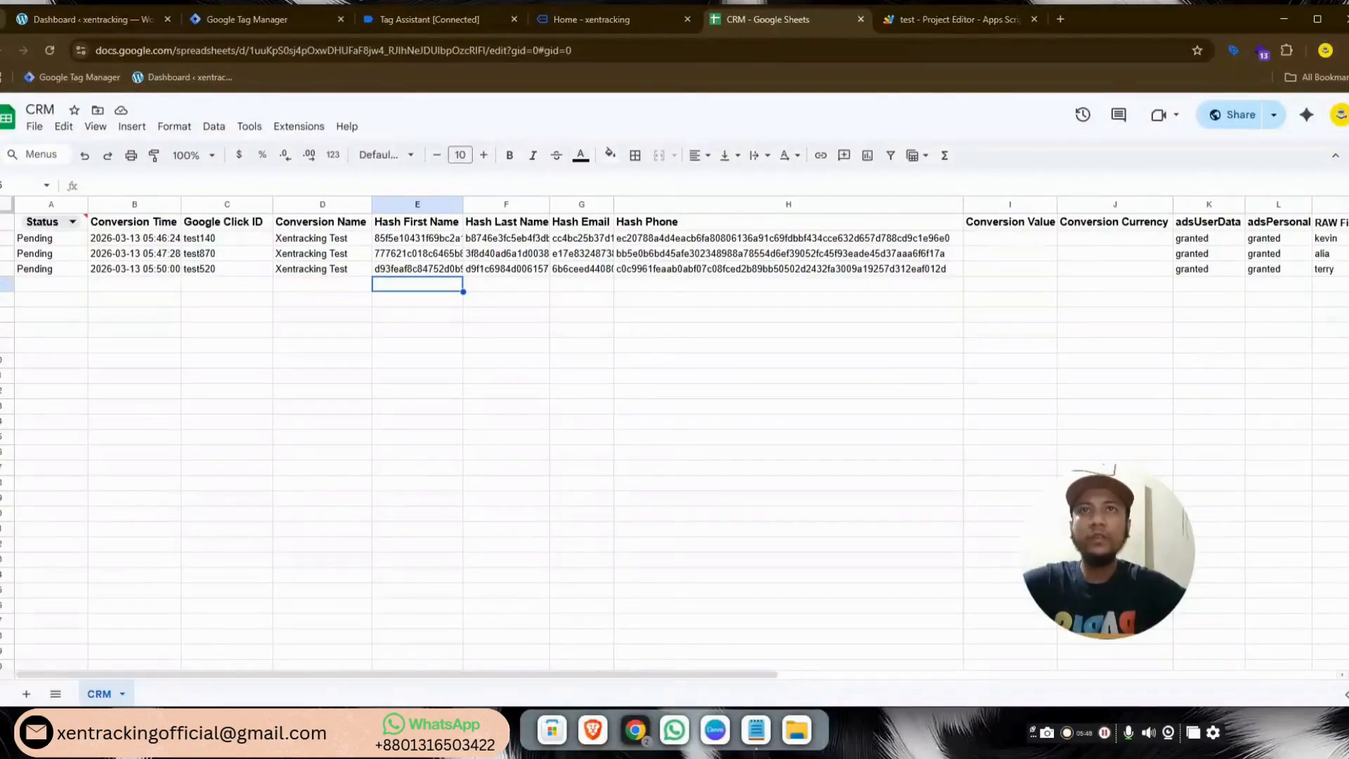
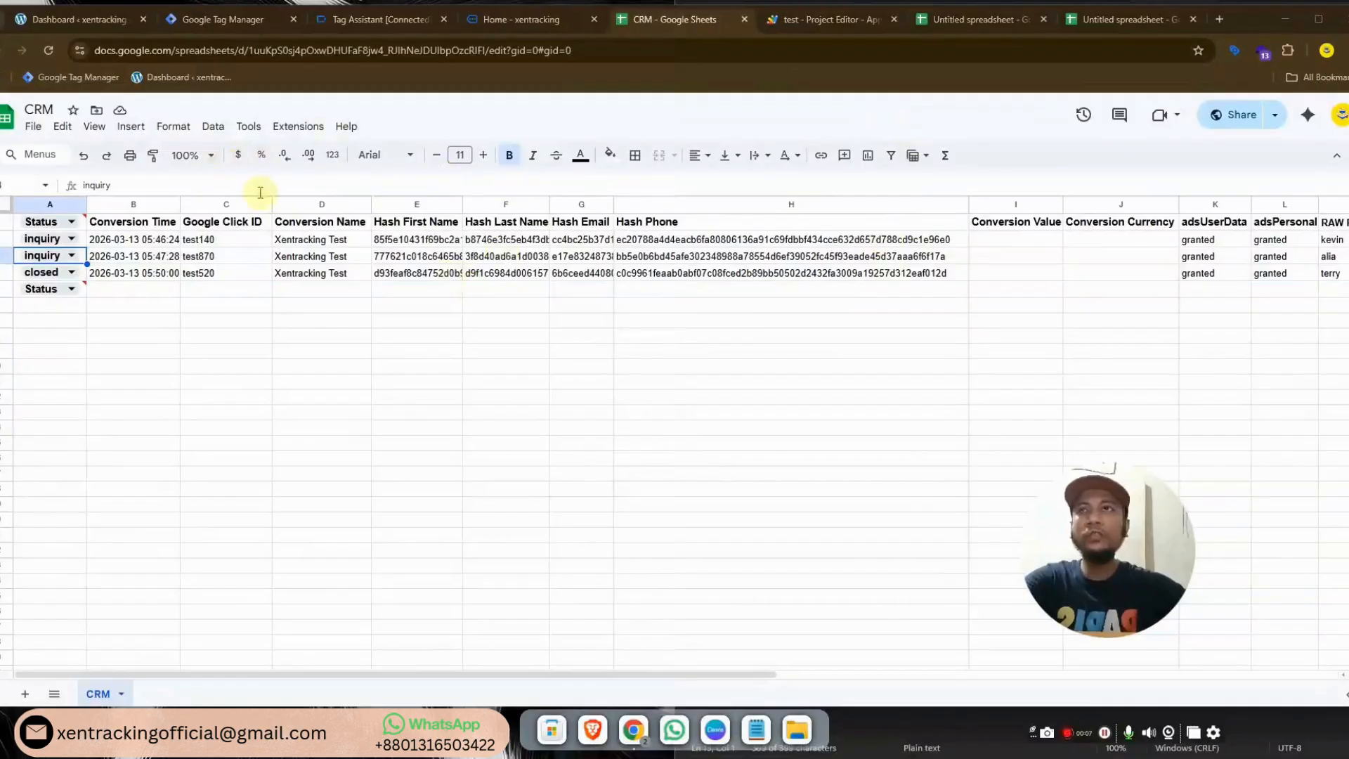
Rename the first untitled spreadsheet and its only sheet to 'inquiry'
click(950, 25)
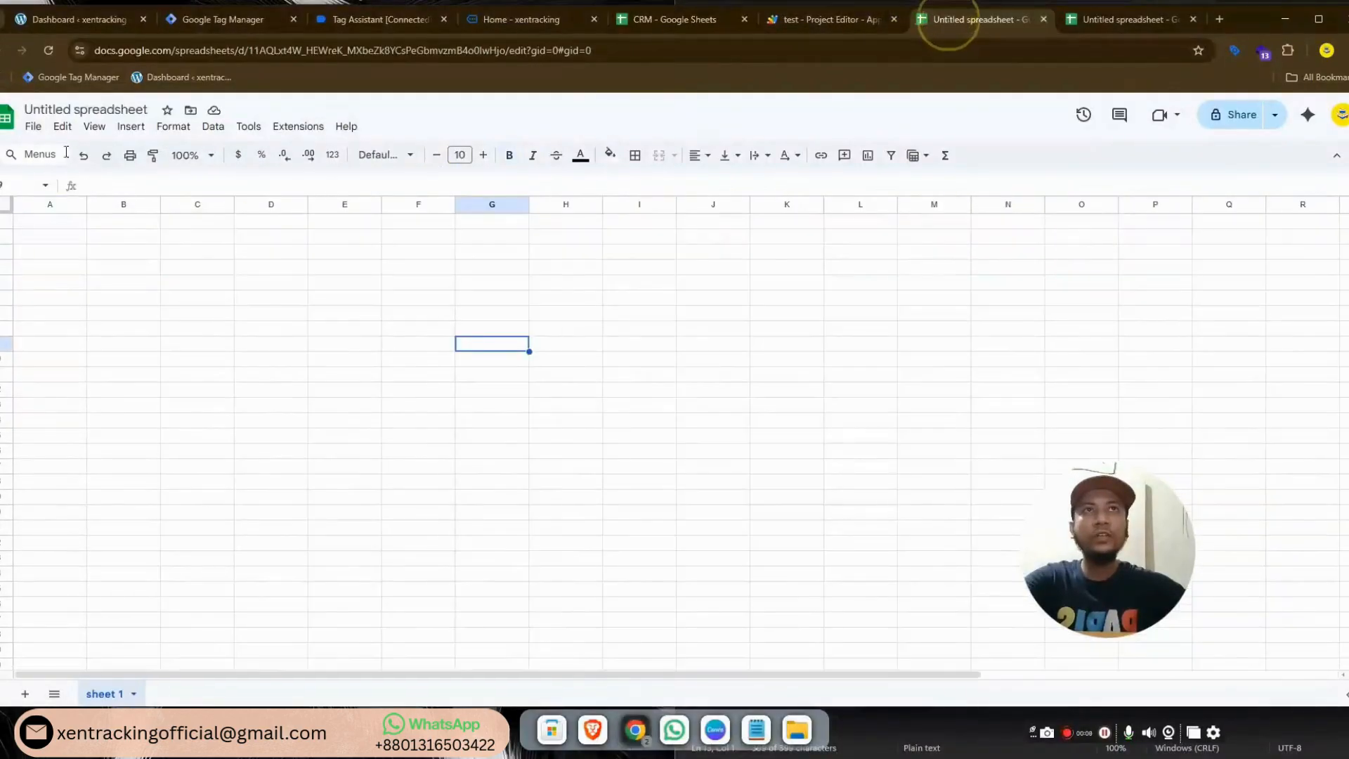
double_click(62, 110)
click(61, 110)
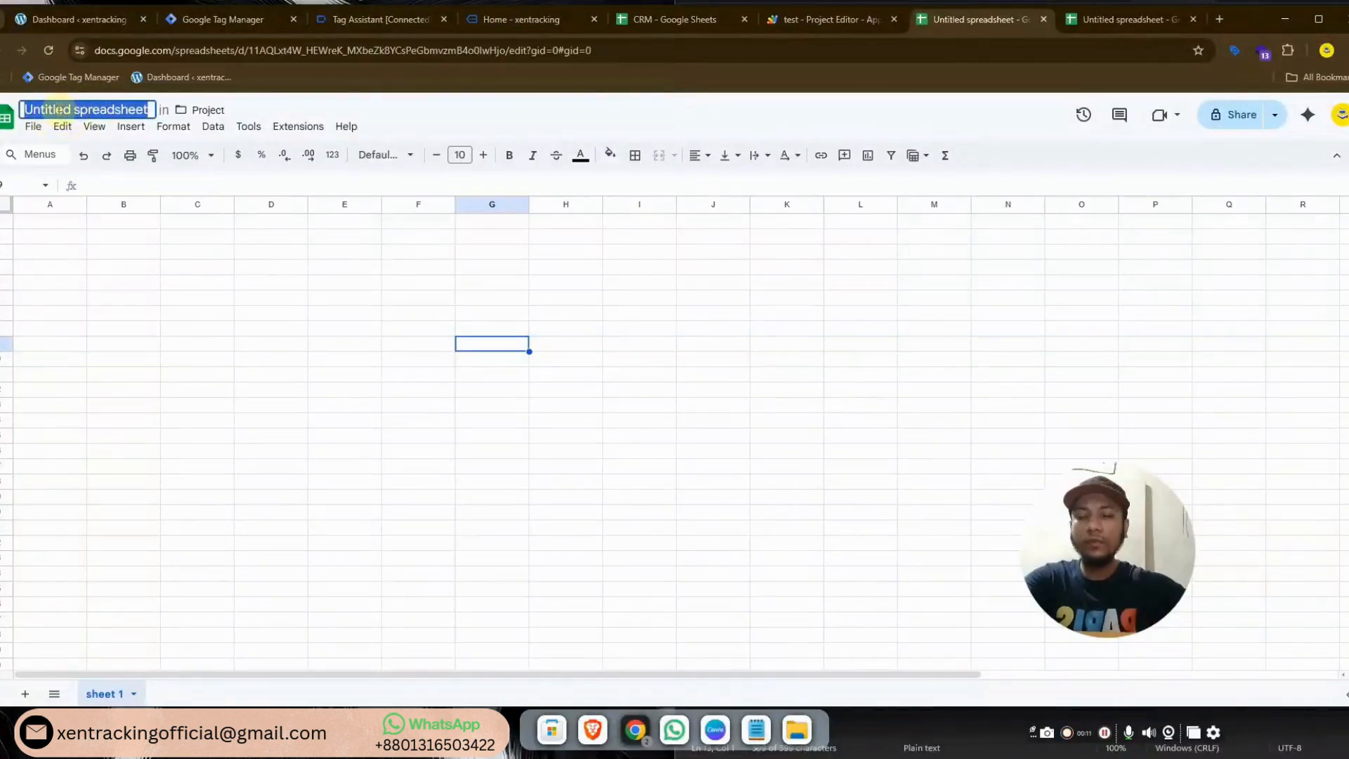
text(inquiry)
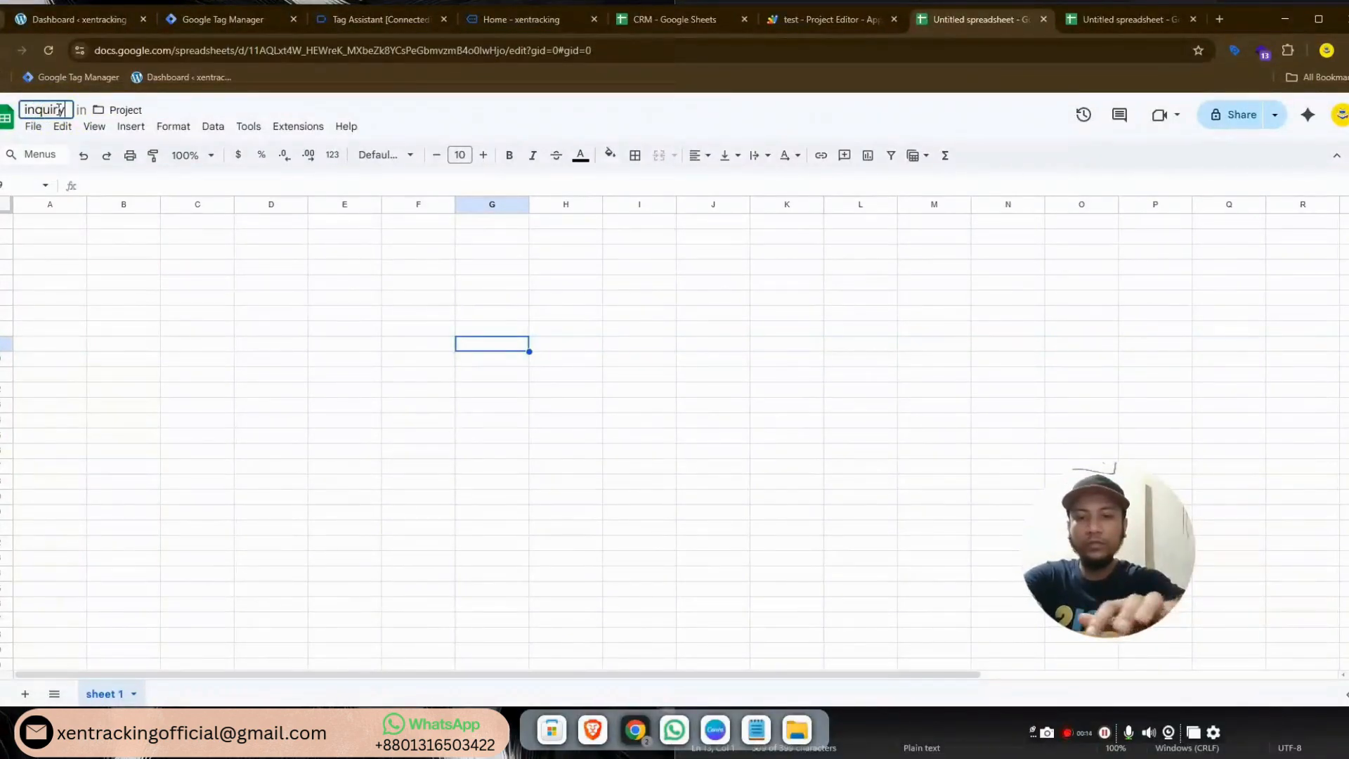
key(Return)
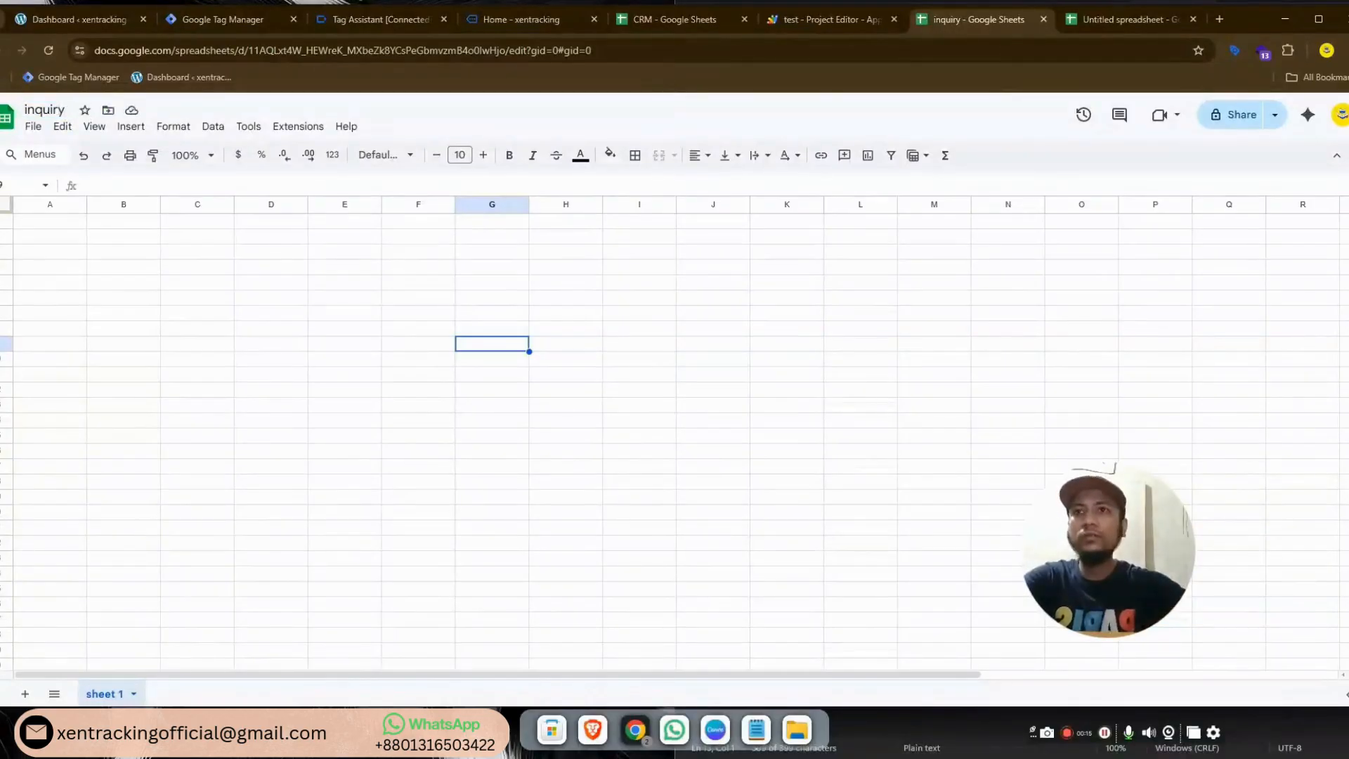
double_click(113, 694)
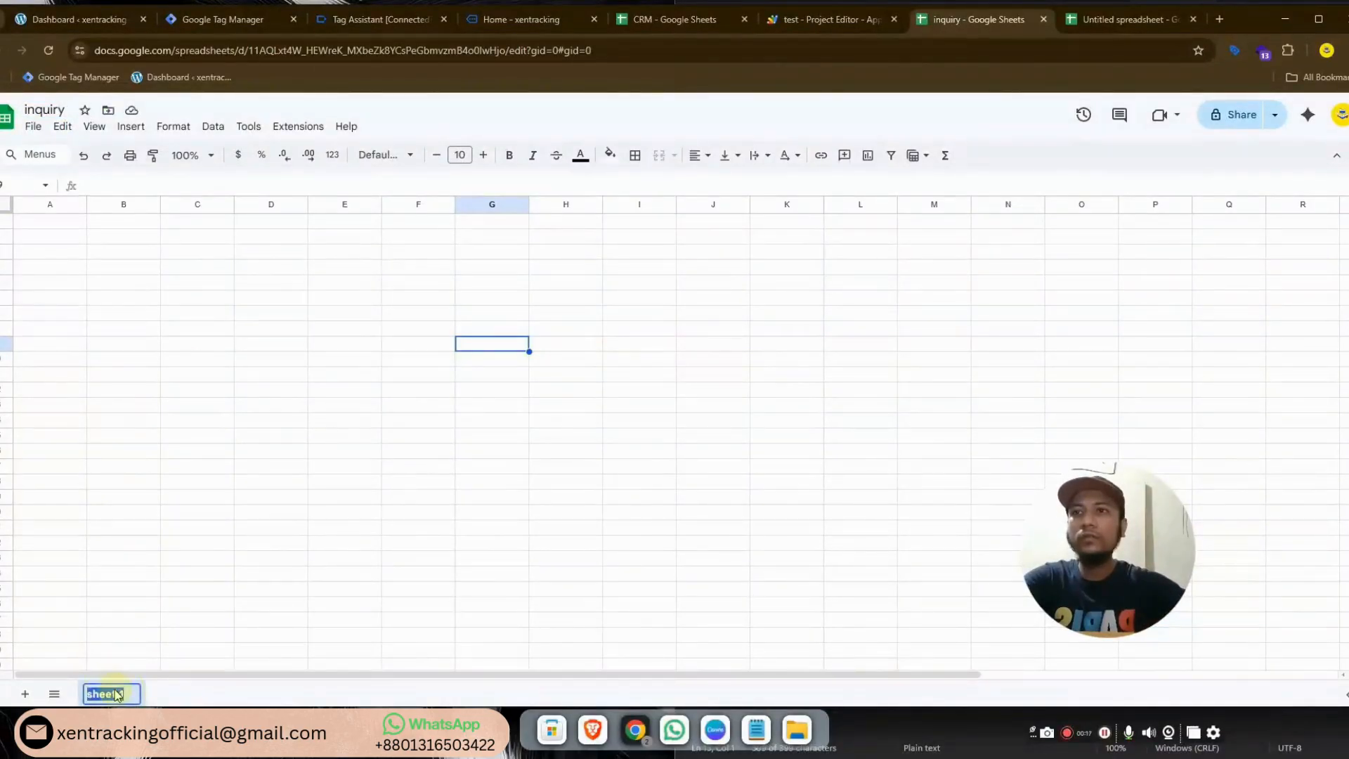
text(inquiry)
key(Return)
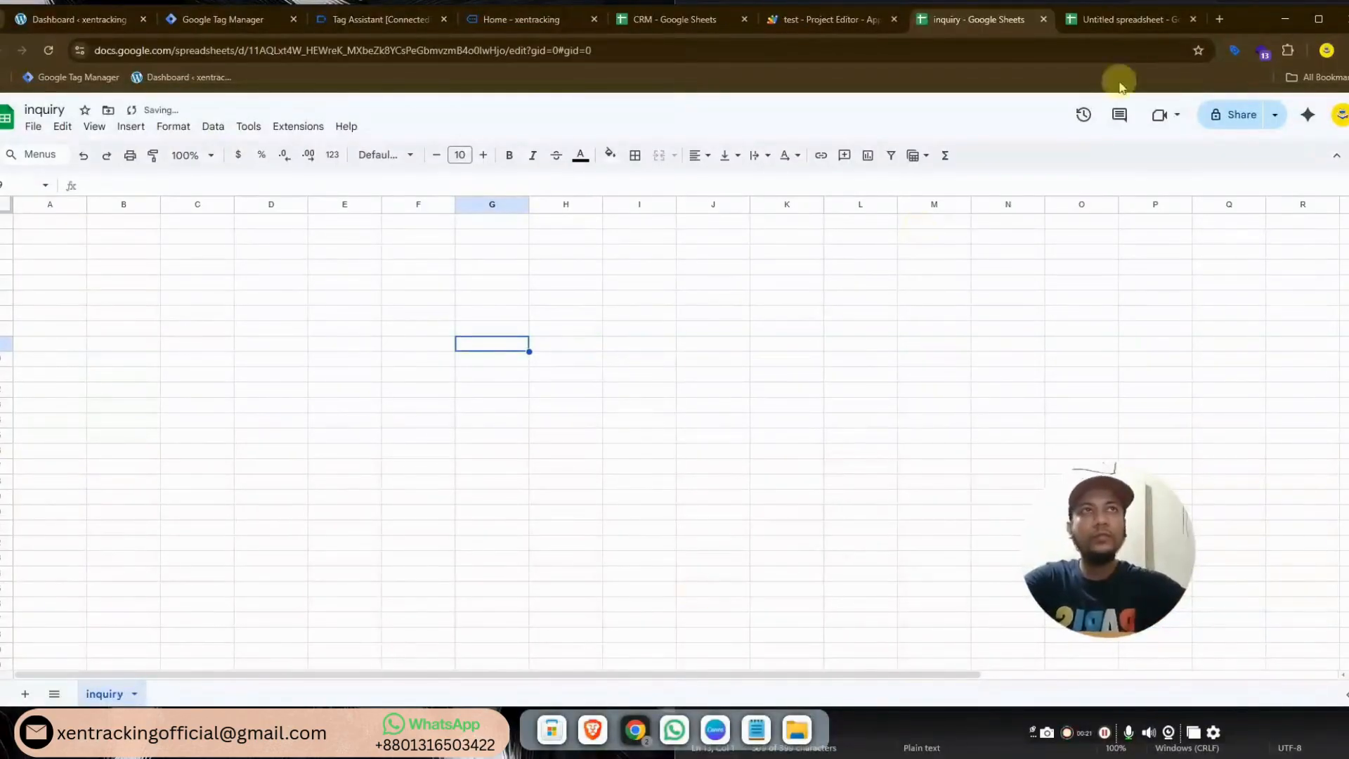
Rename the second spreadsheet to 'Closed', begin renaming its sheet, then return to inquiry
click(1099, 21)
click(141, 109)
text(Closed)
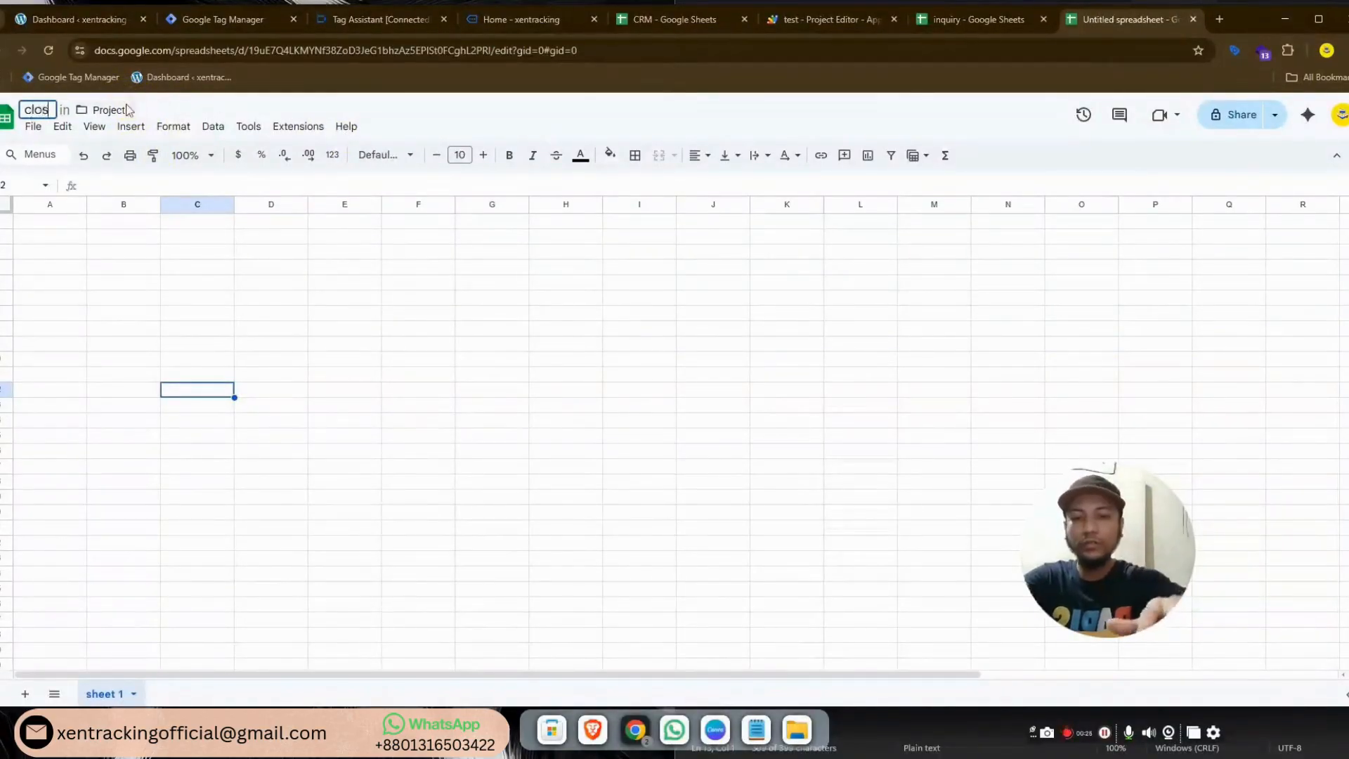
key(Return)
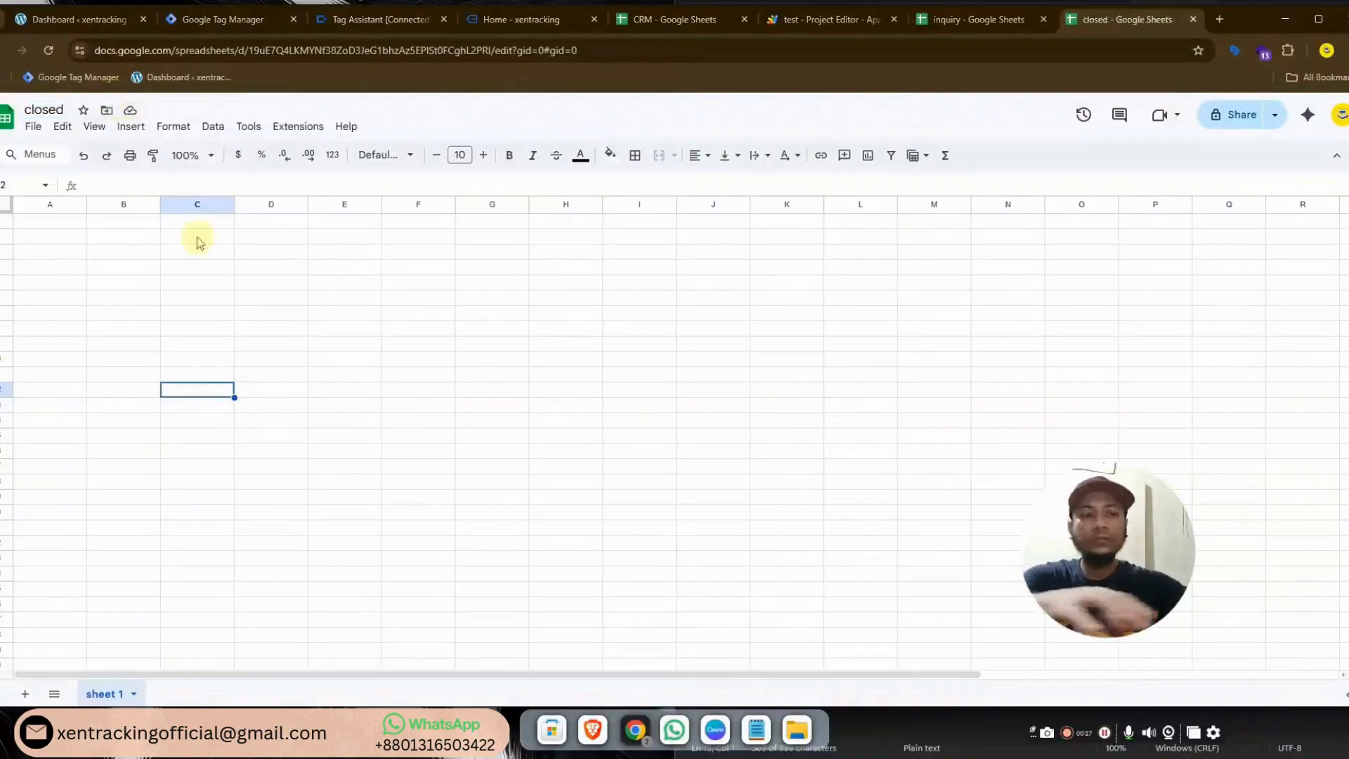
double_click(104, 694)
text(closed)
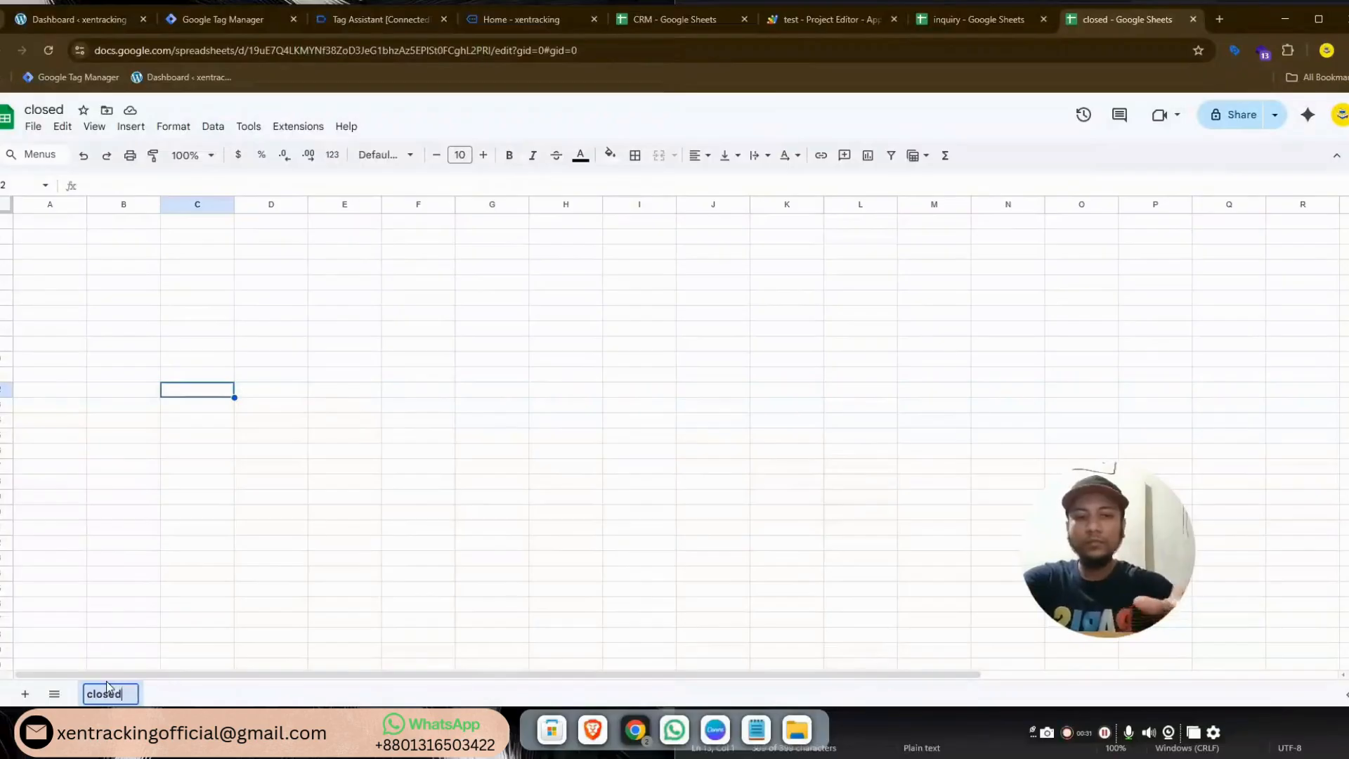
click(983, 20)
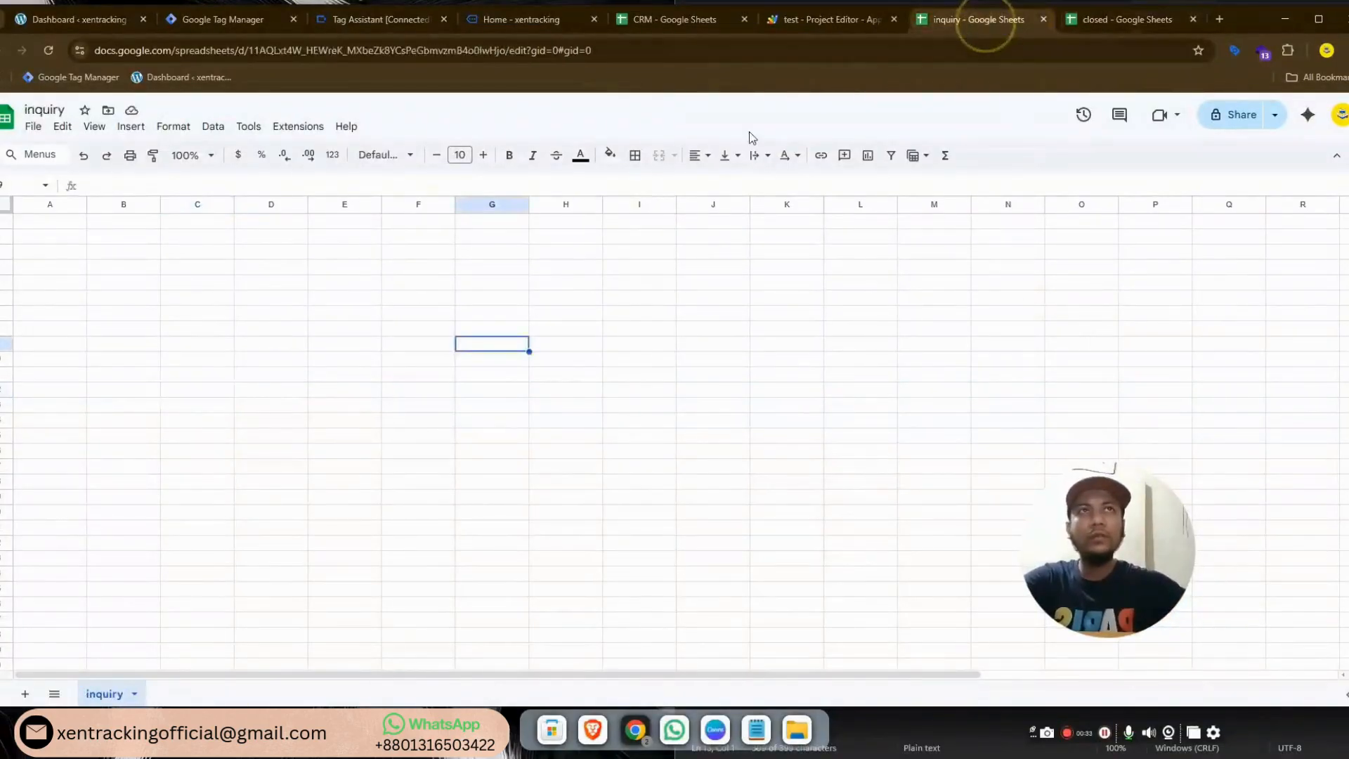
Paste the saved ARRAYFORMULA into cell A1 of the inquiry sheet
click(61, 224)
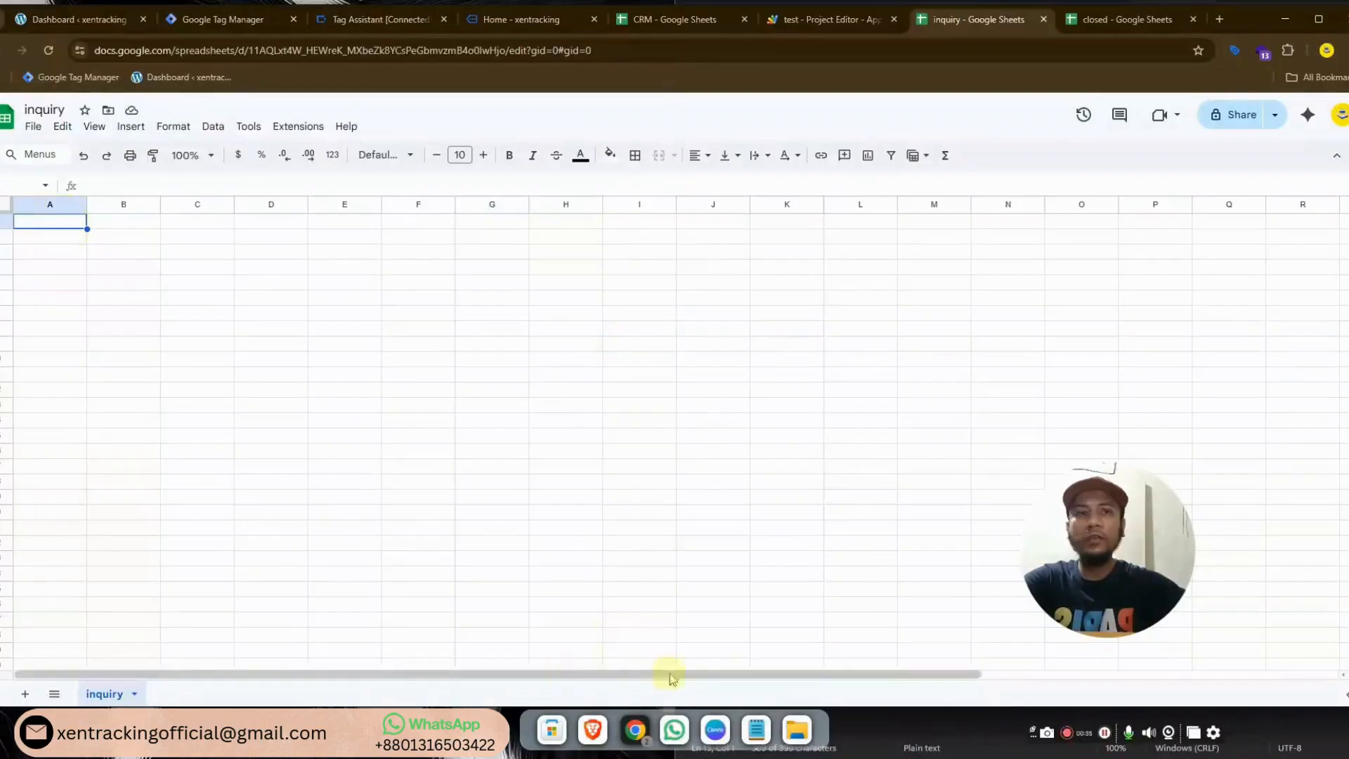
click(764, 730)
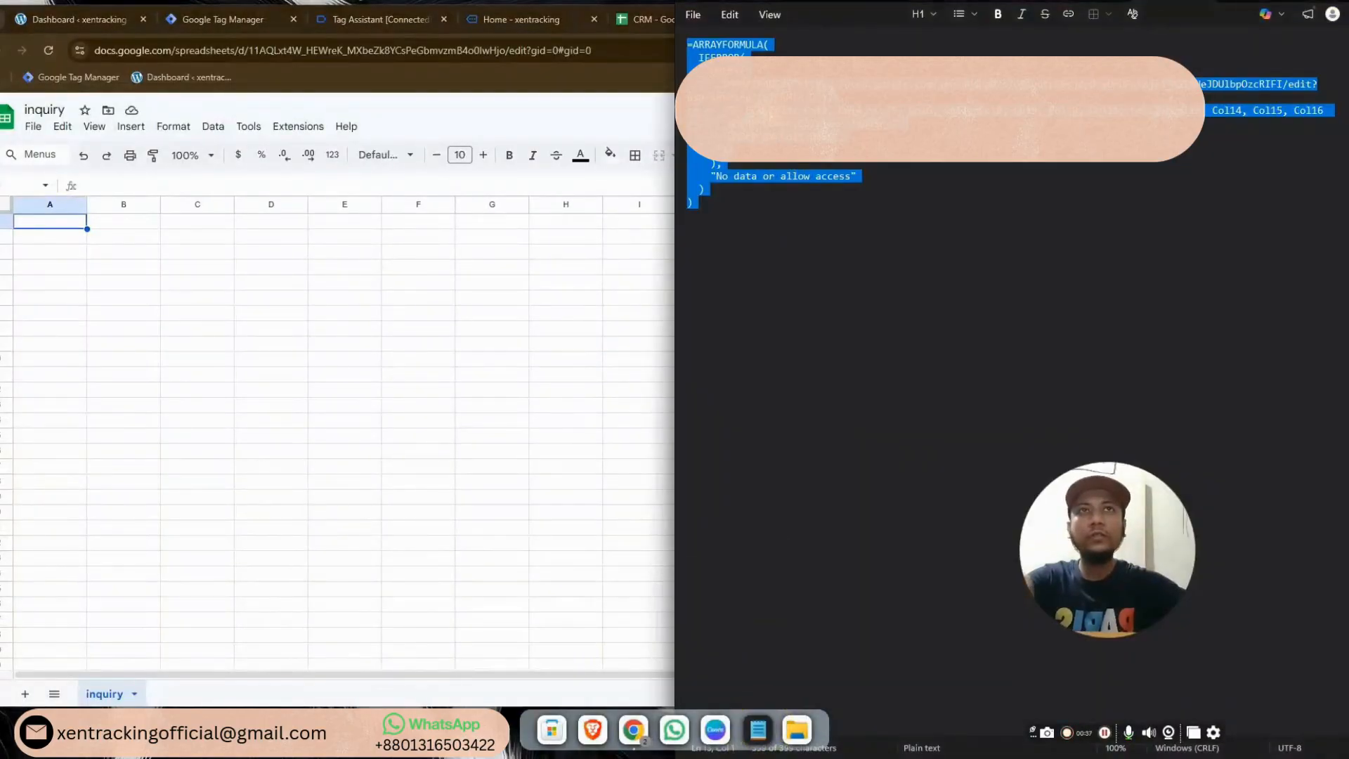
right_click(771, 167)
click(819, 136)
click(761, 189)
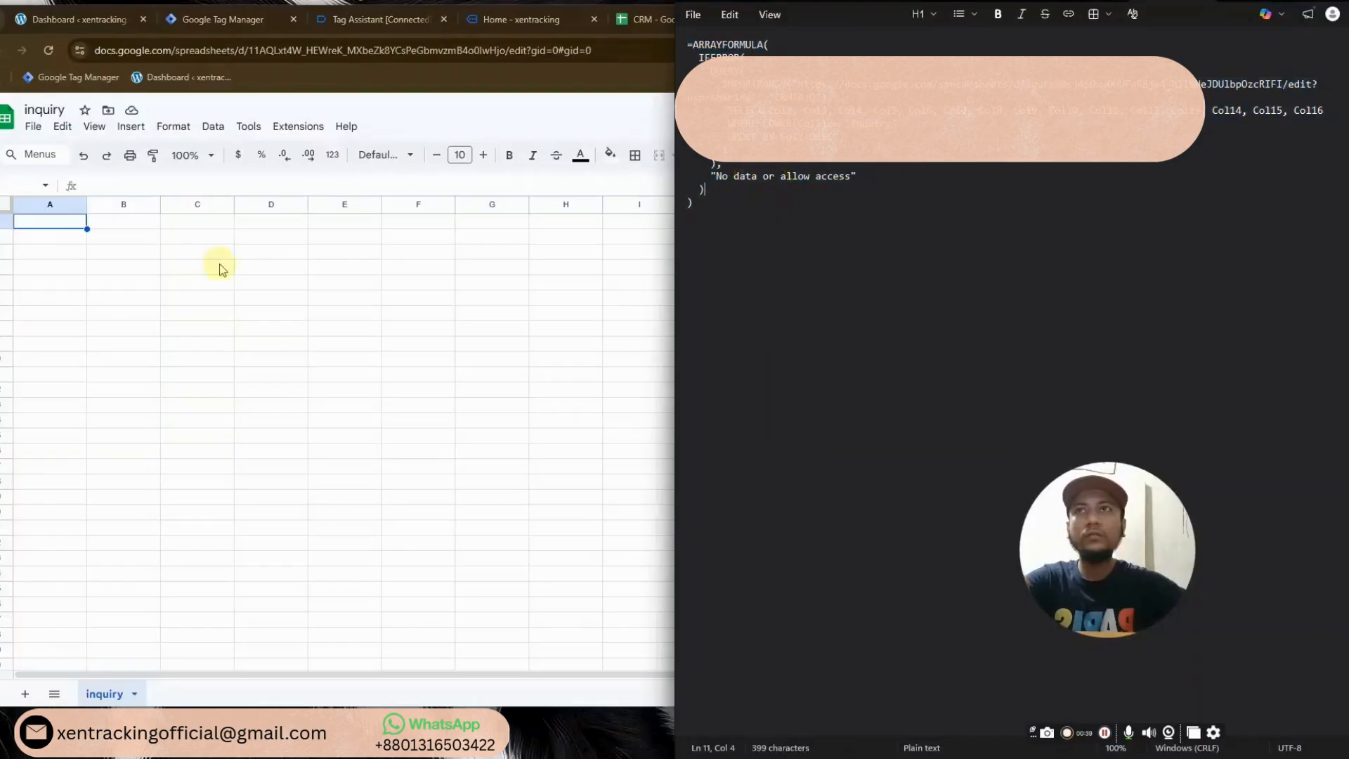
click(219, 265)
double_click(64, 224)
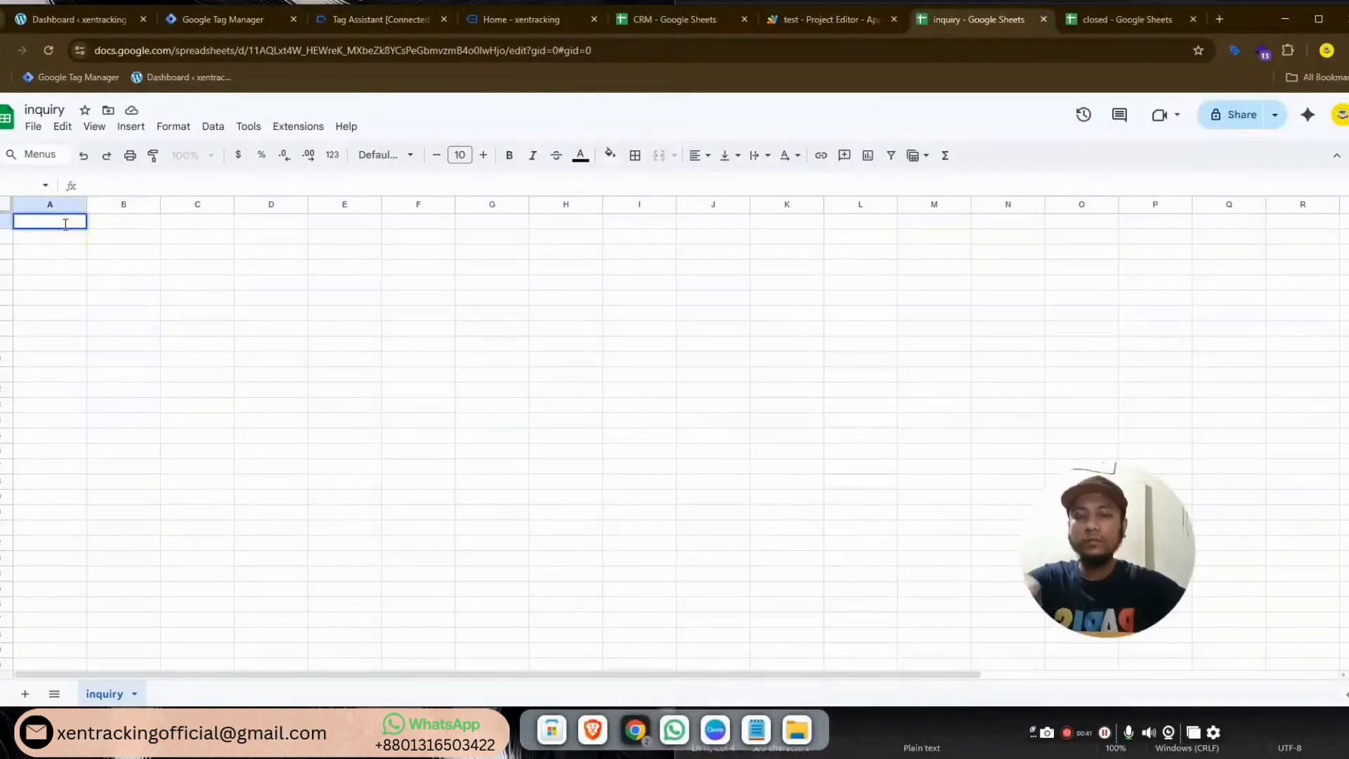
key(ctrl+v)
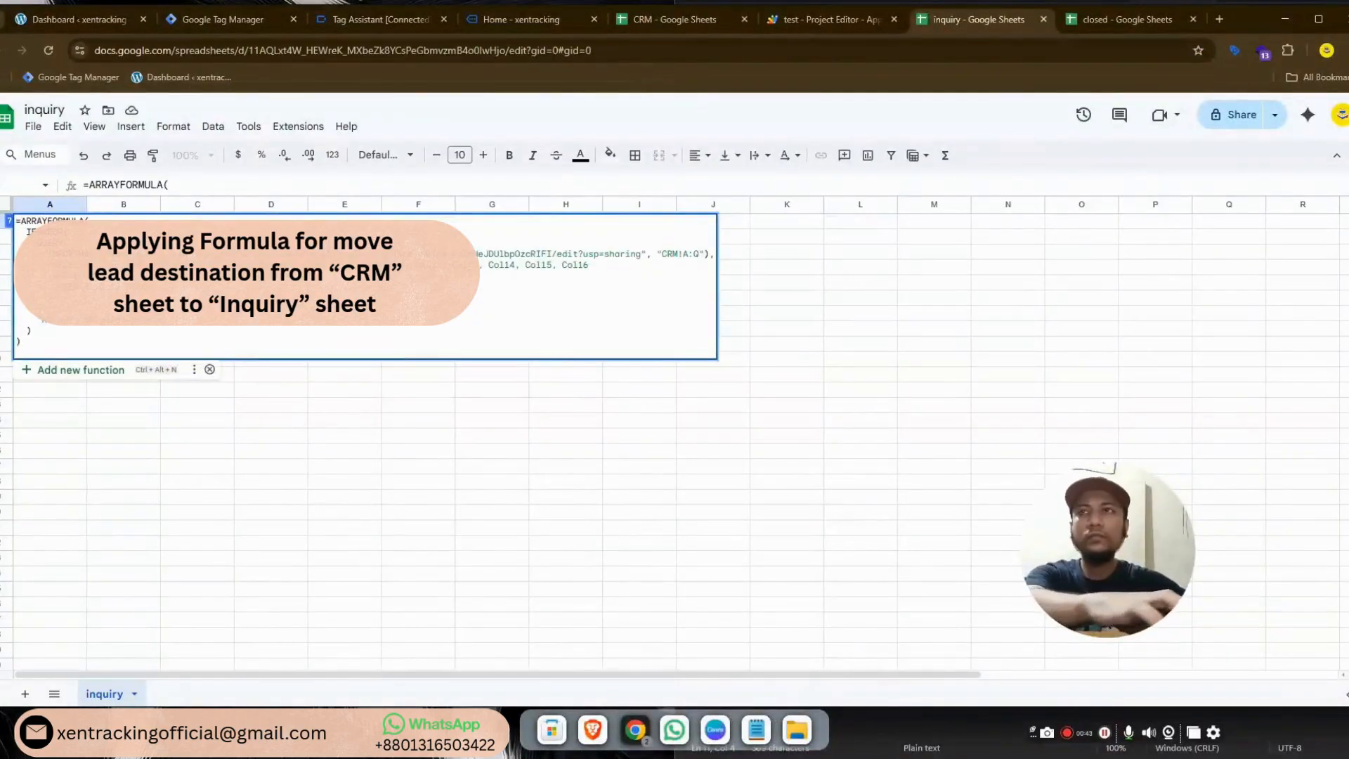
key(Return)
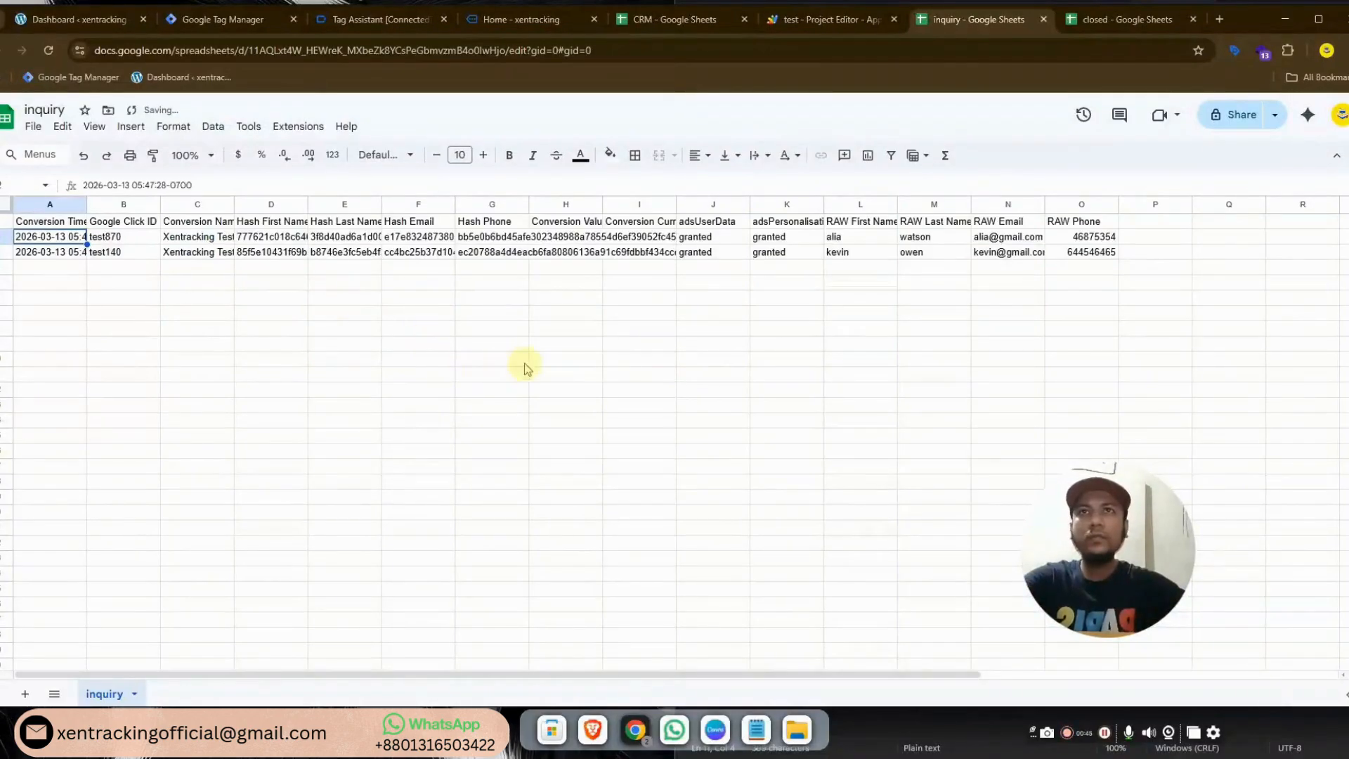
In the CRM sheet, try closed statuses on the first two leads, then set the first lead to inquiry
click(645, 19)
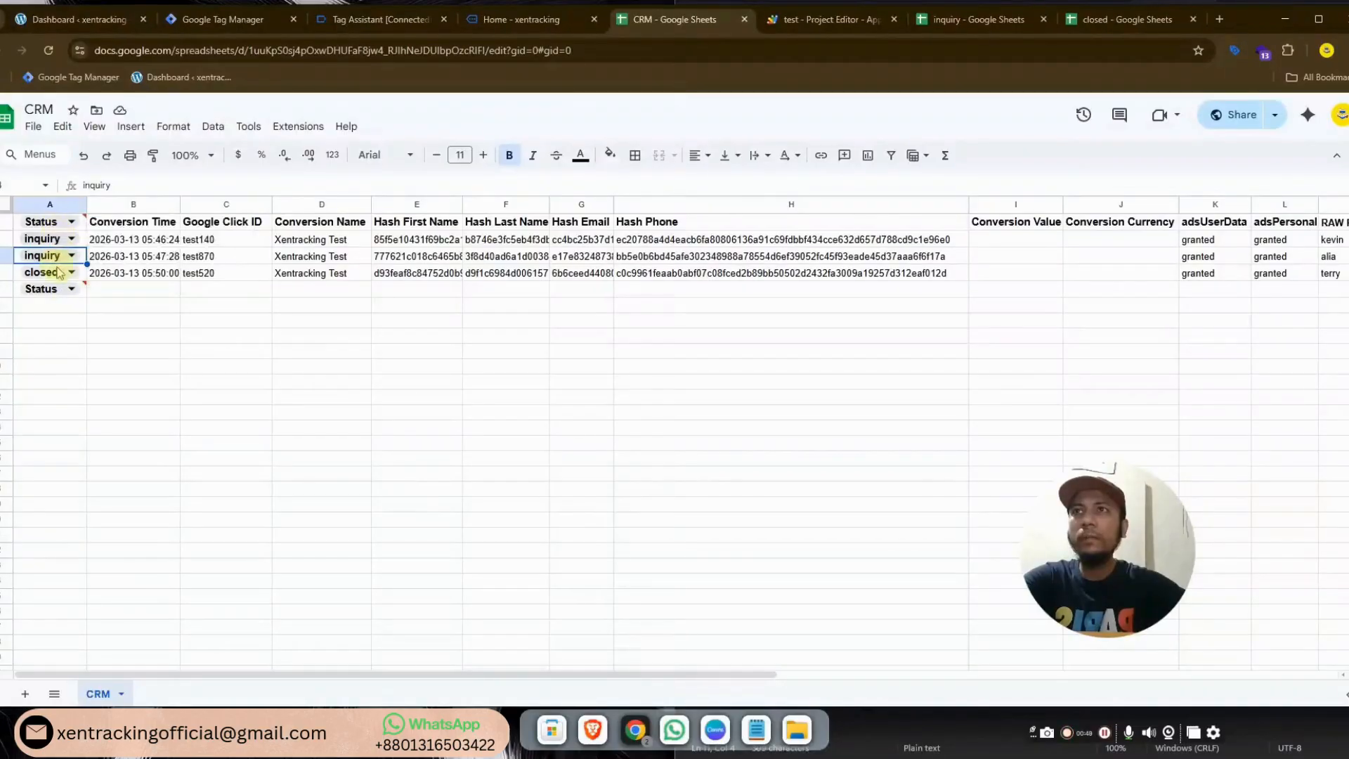
click(59, 275)
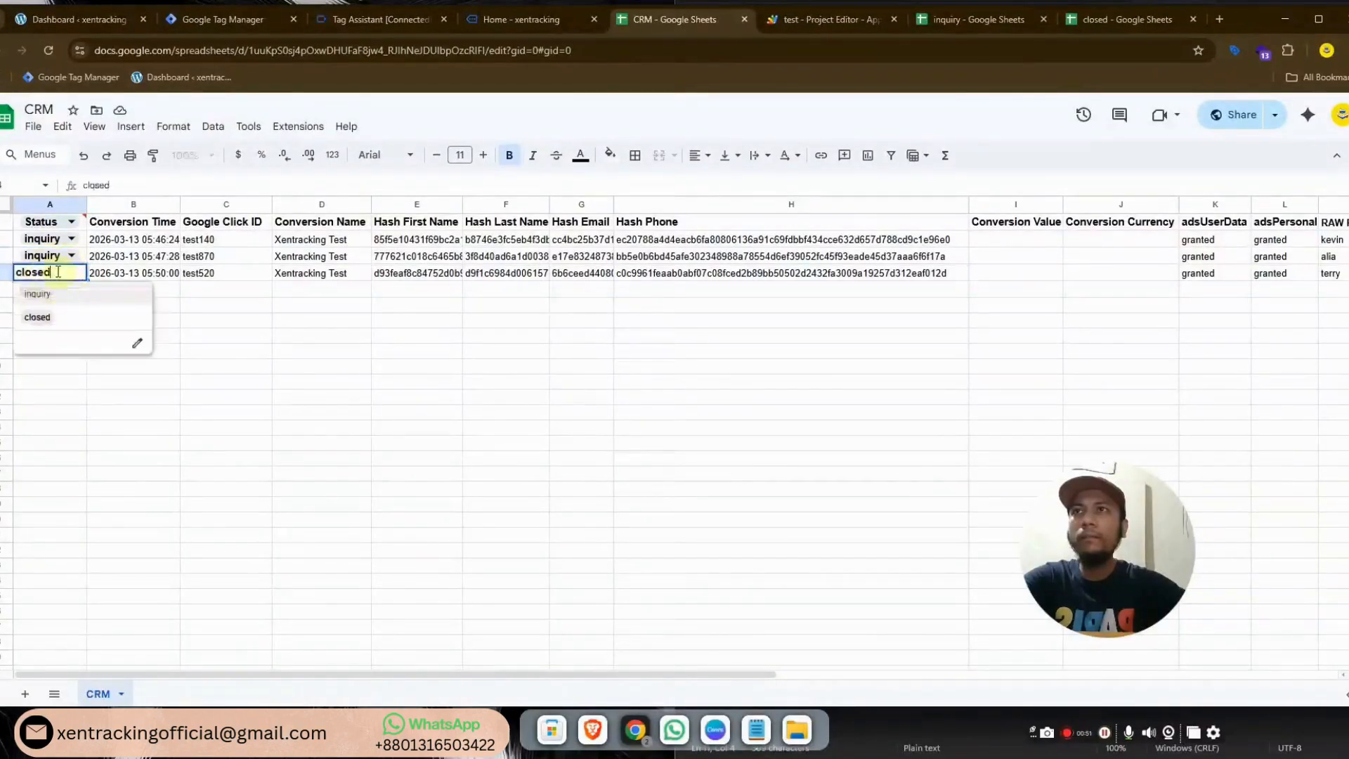
click(42, 239)
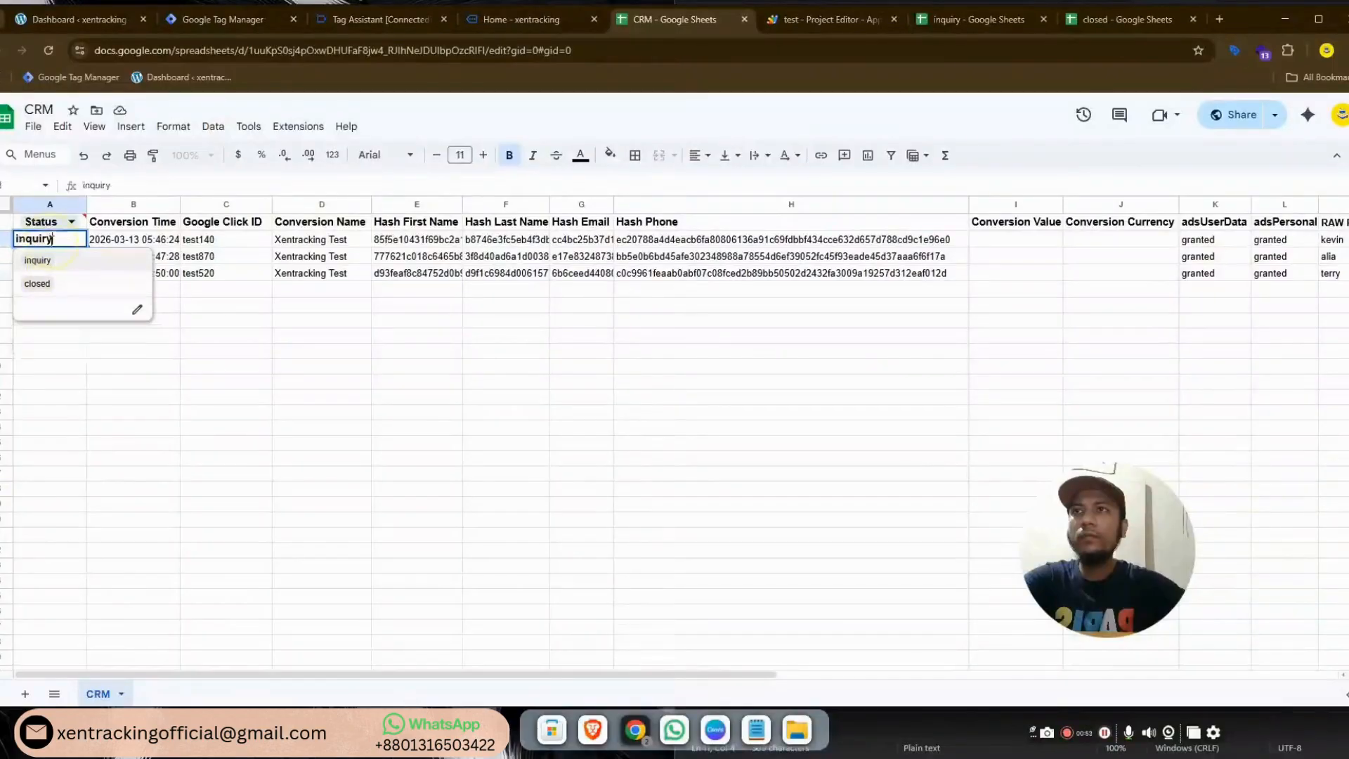
click(42, 284)
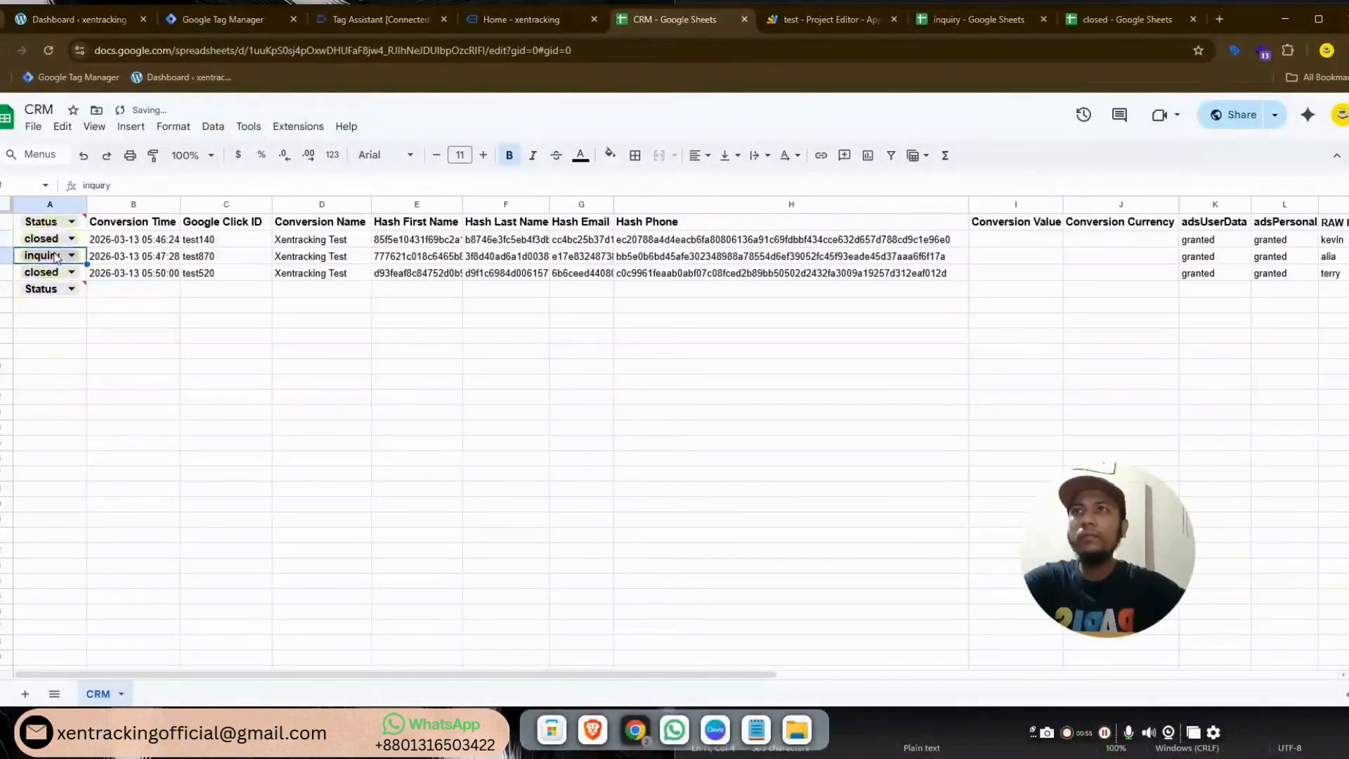
click(67, 255)
click(39, 300)
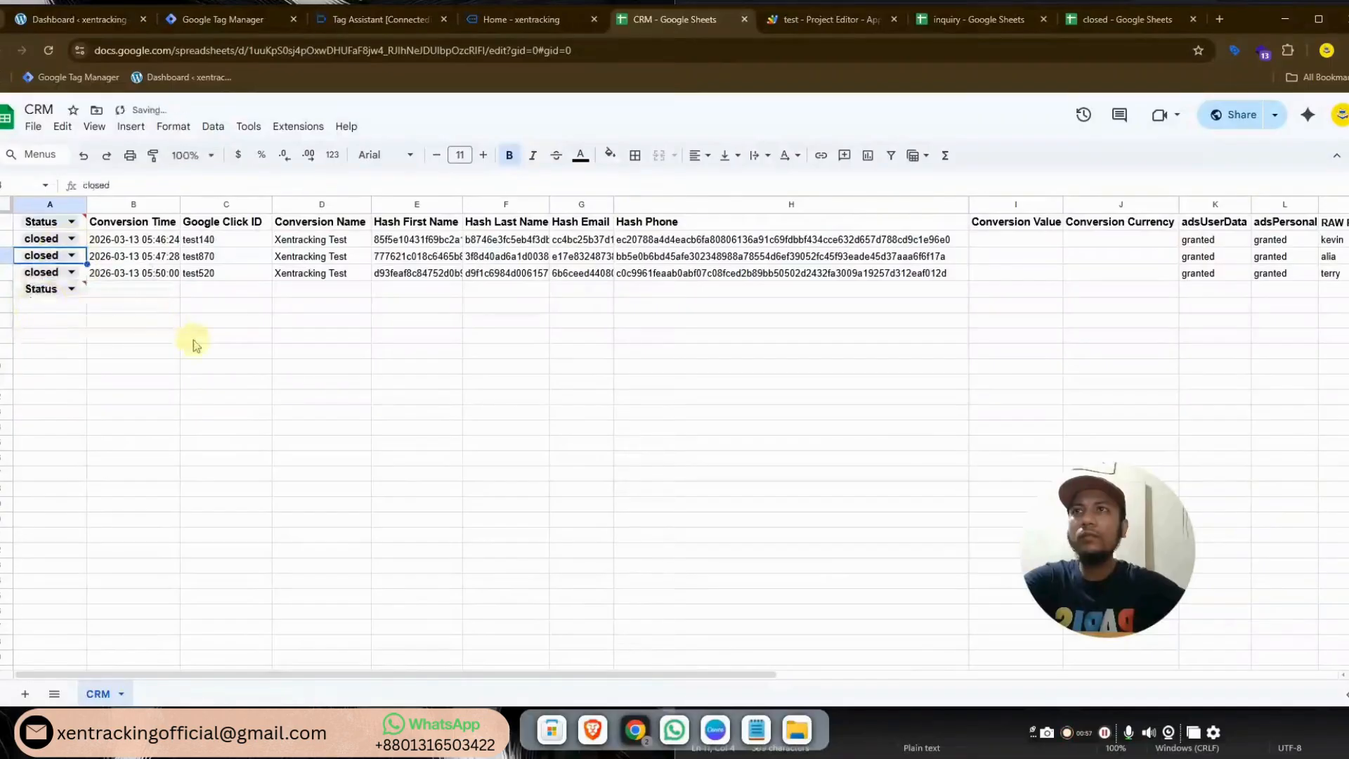
click(192, 339)
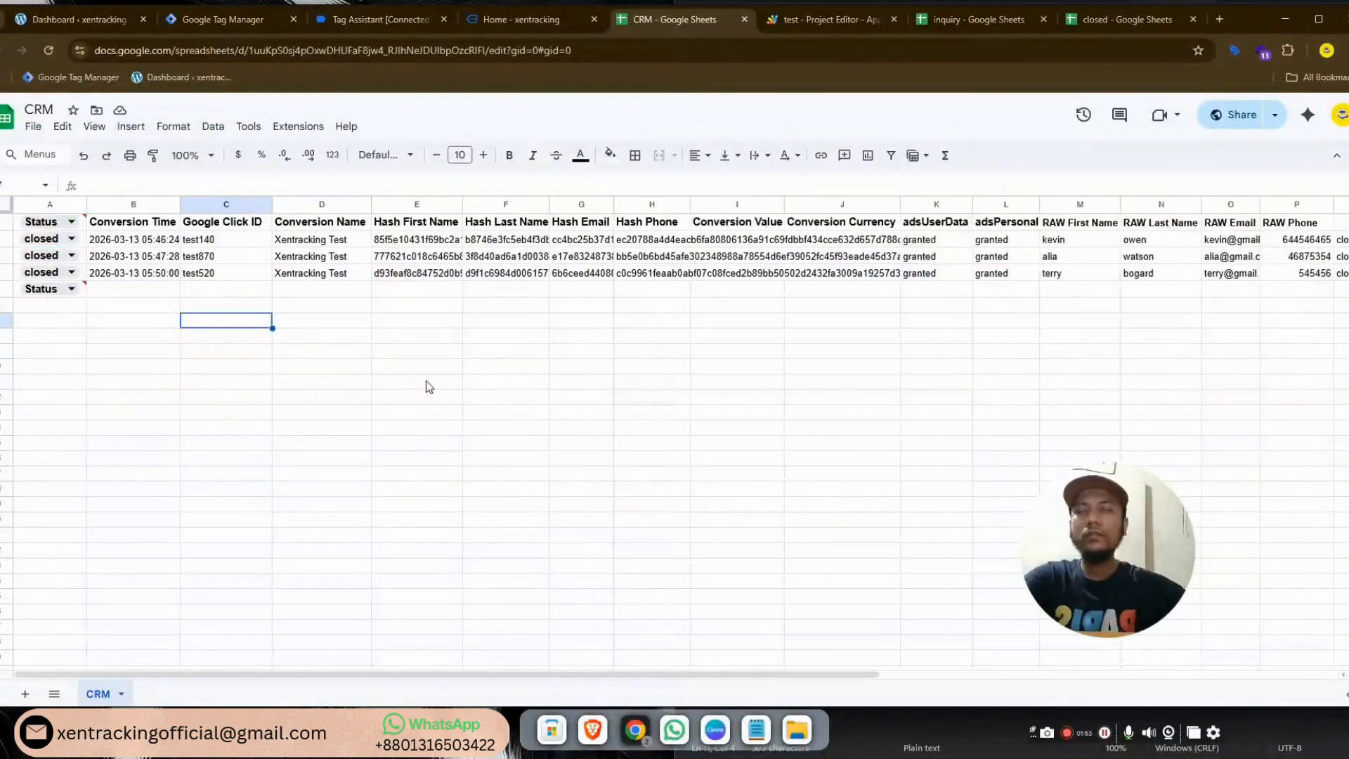
click(70, 240)
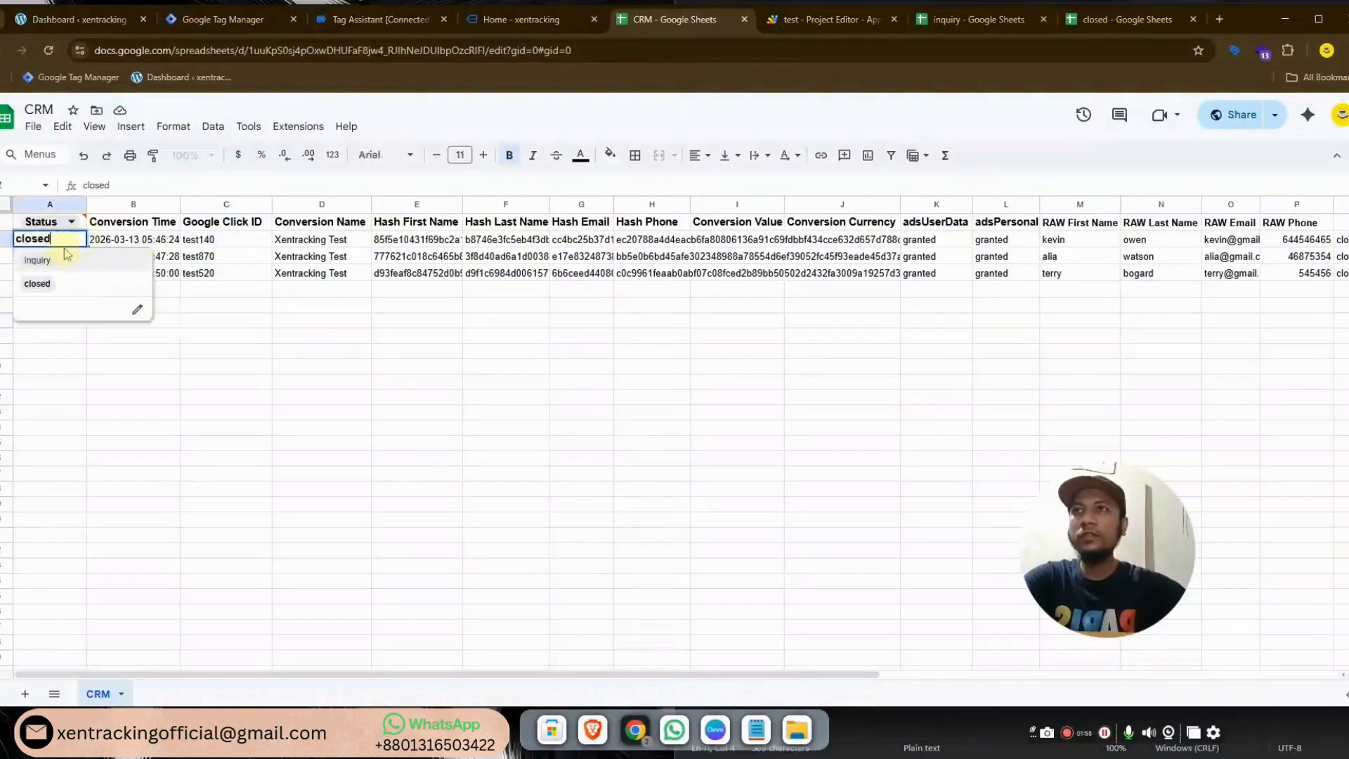
click(37, 261)
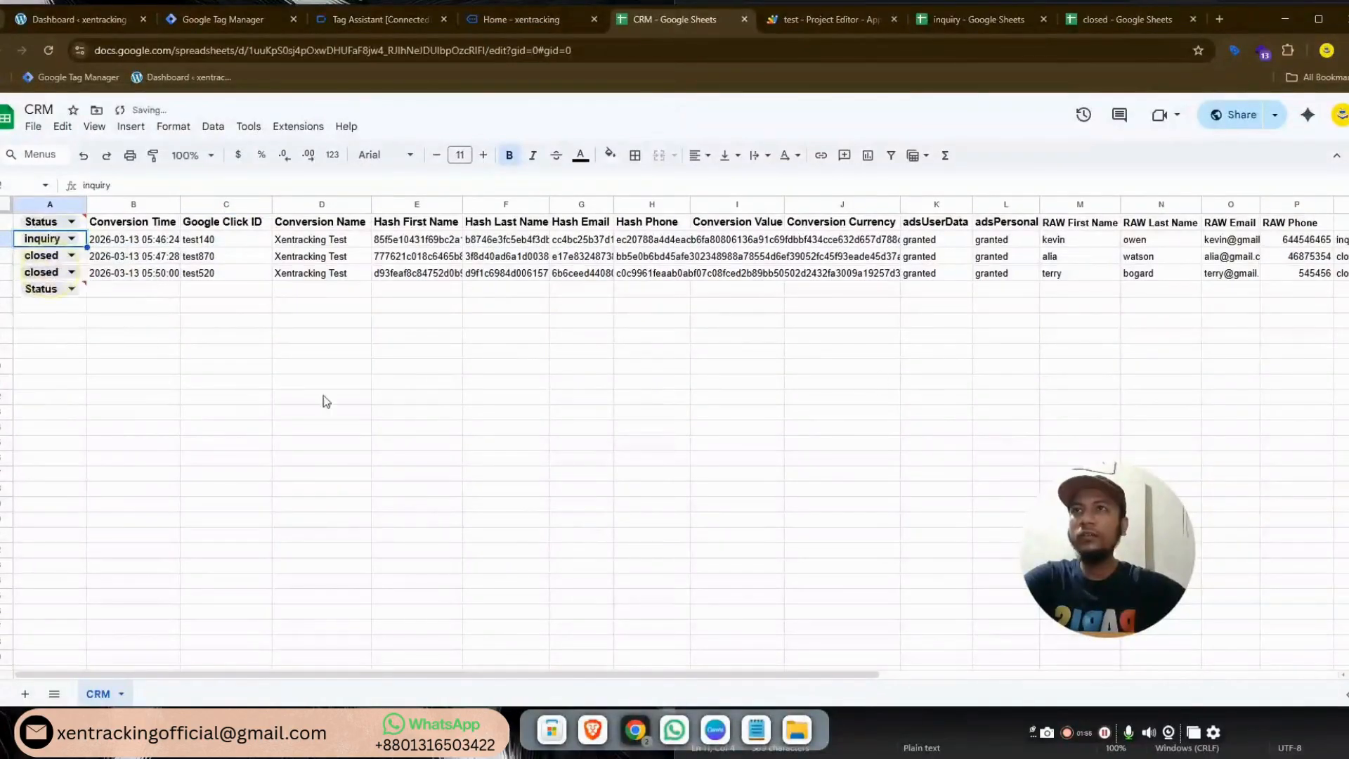
Check the first lead appears in the inquiry spreadsheet, then view the empty closed spreadsheet
click(966, 19)
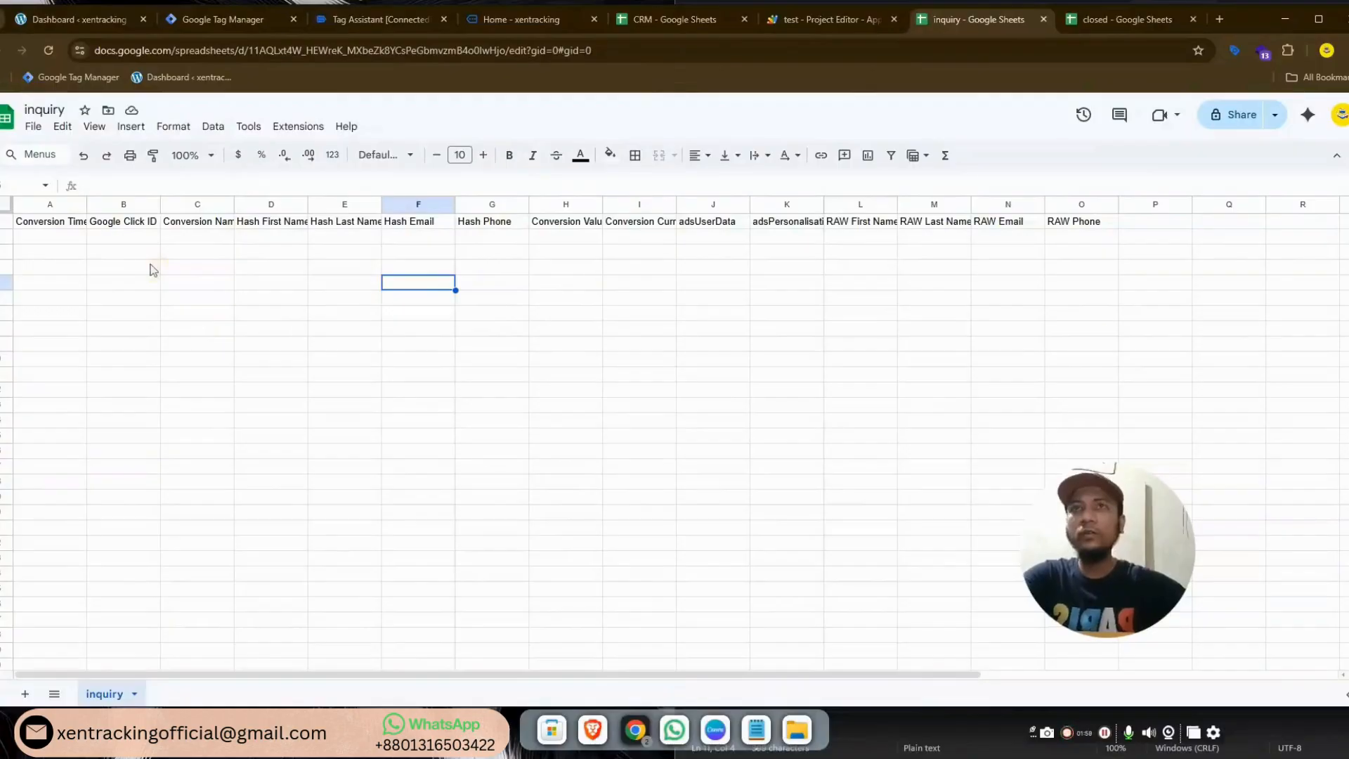
click(232, 267)
click(370, 312)
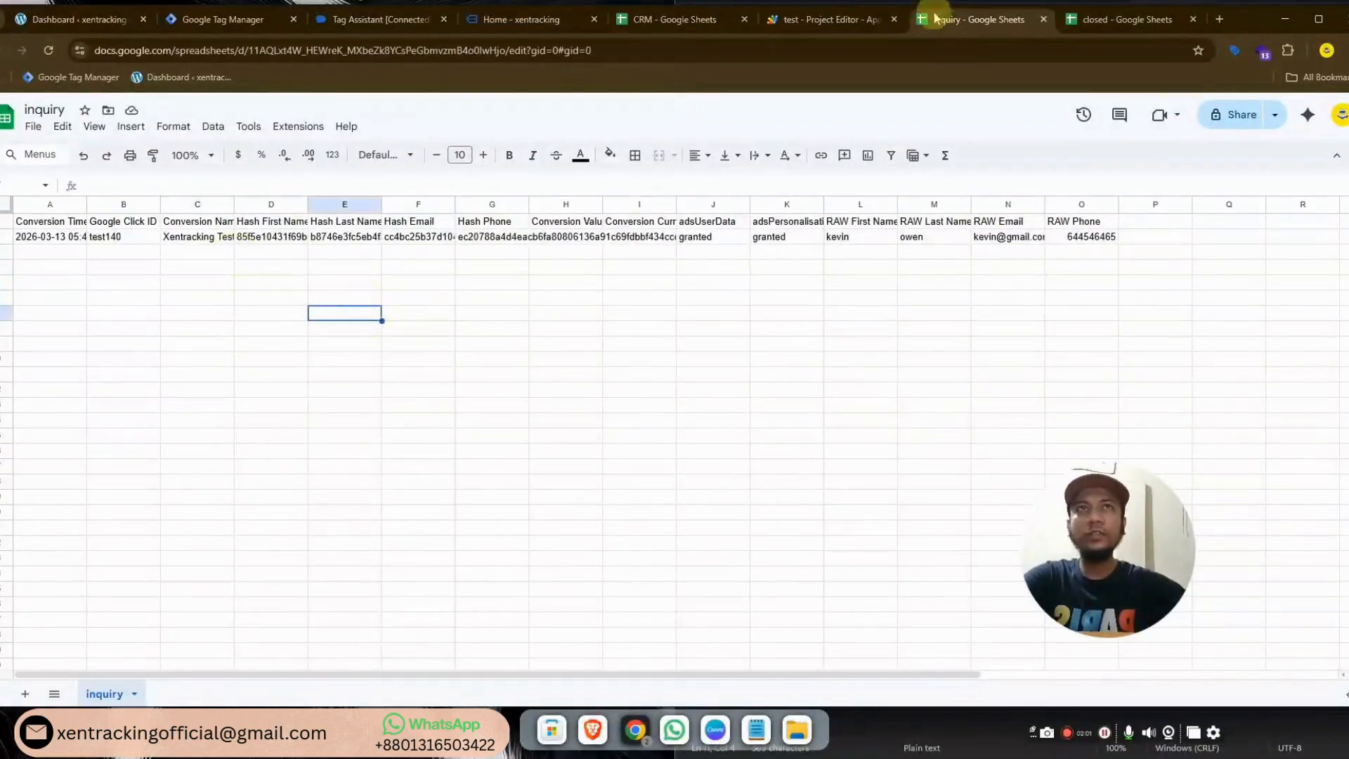
click(1107, 23)
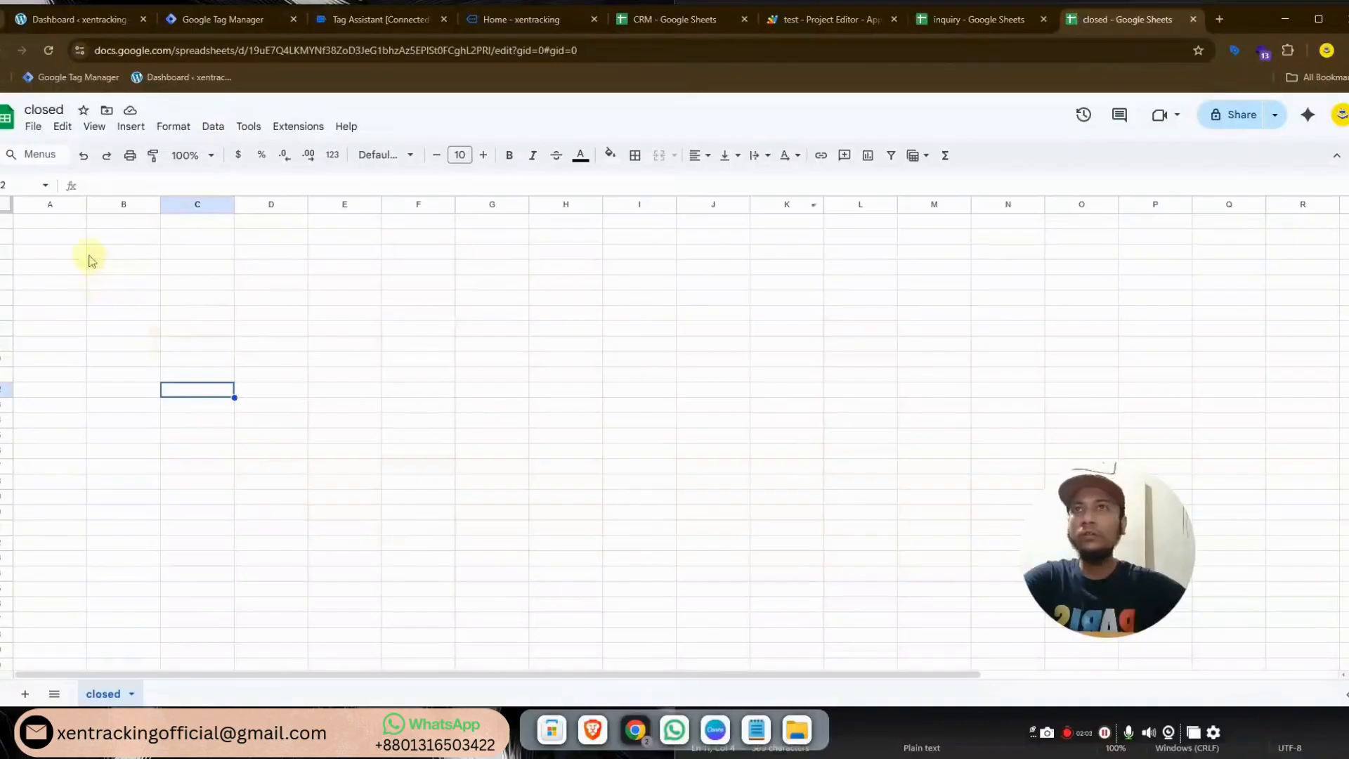
Enter the ARRAYFORMULA(IFERROR(QUERY(IMPORTRANGE(...)))) formula in cell A1 of the closed sheet
double_click(61, 226)
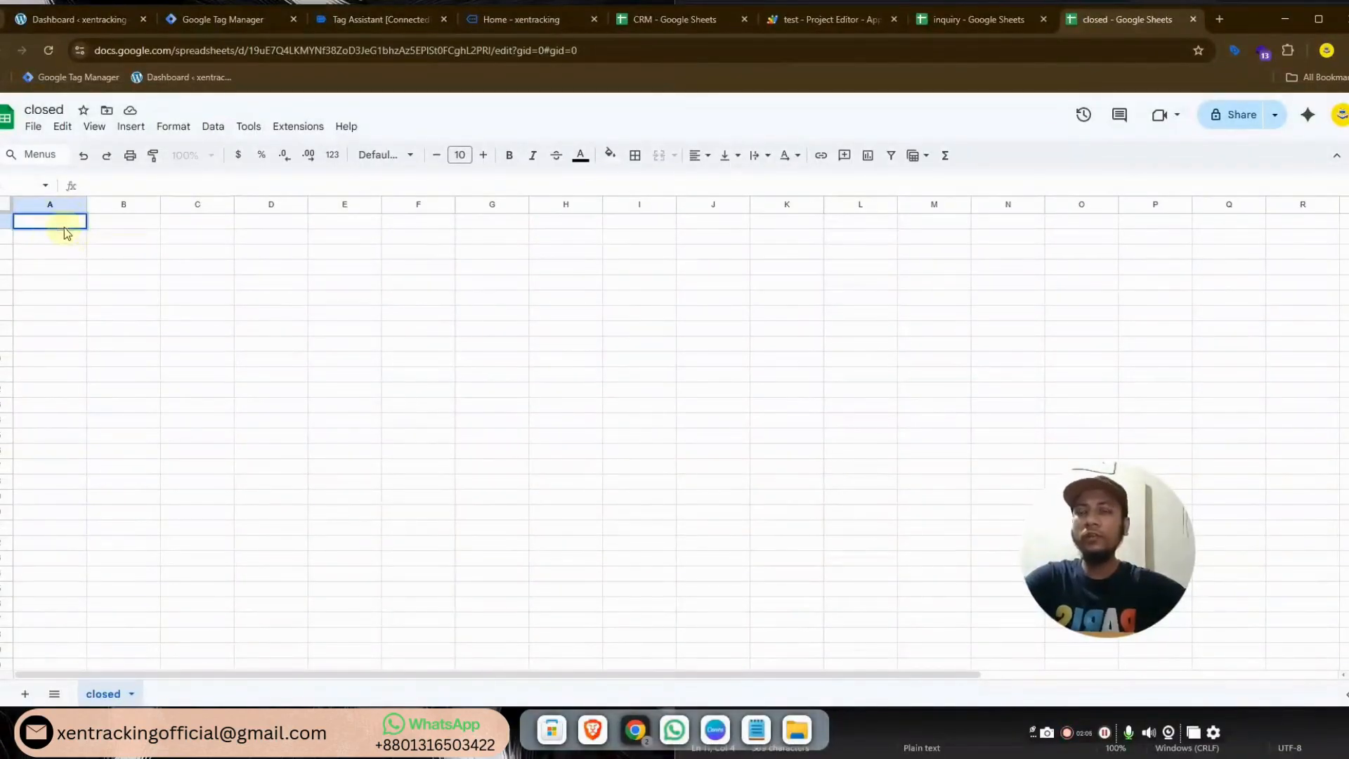
key(ctrl+v)
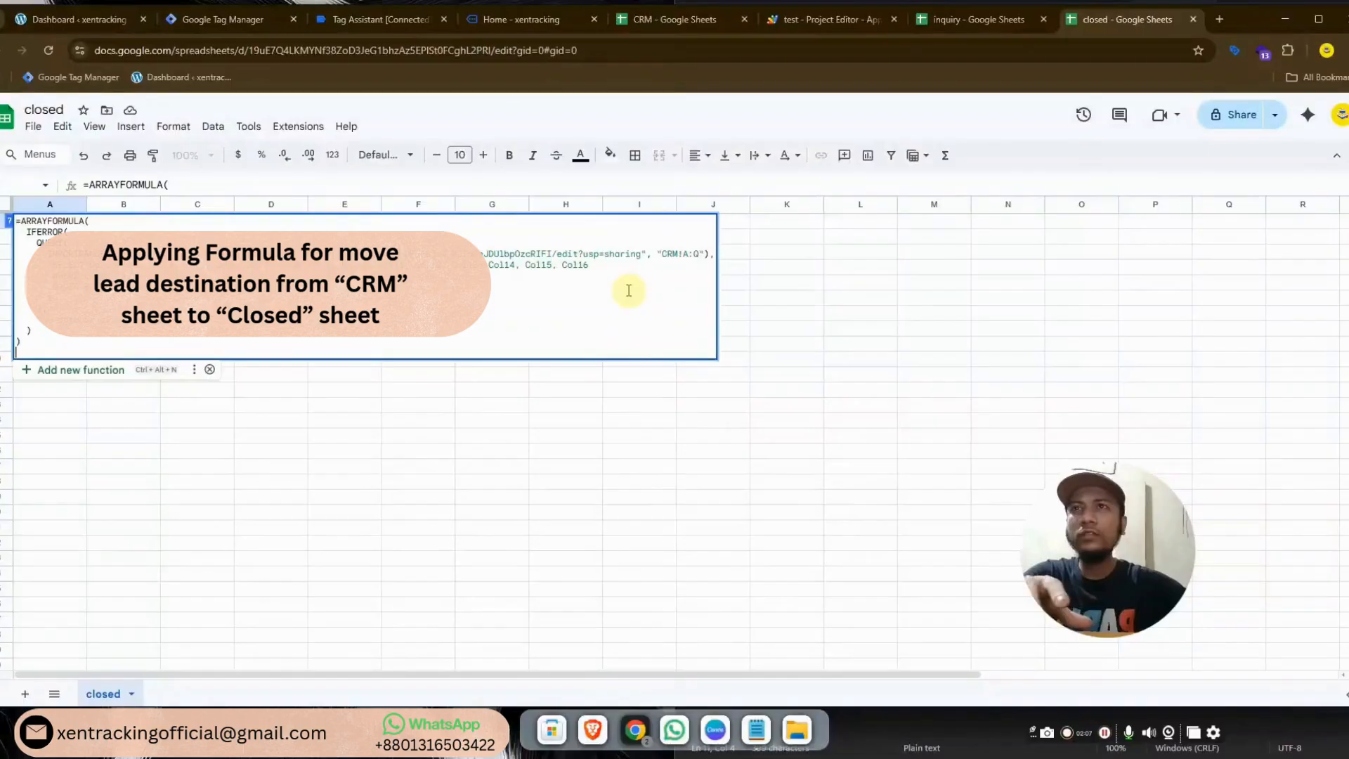
click(593, 267)
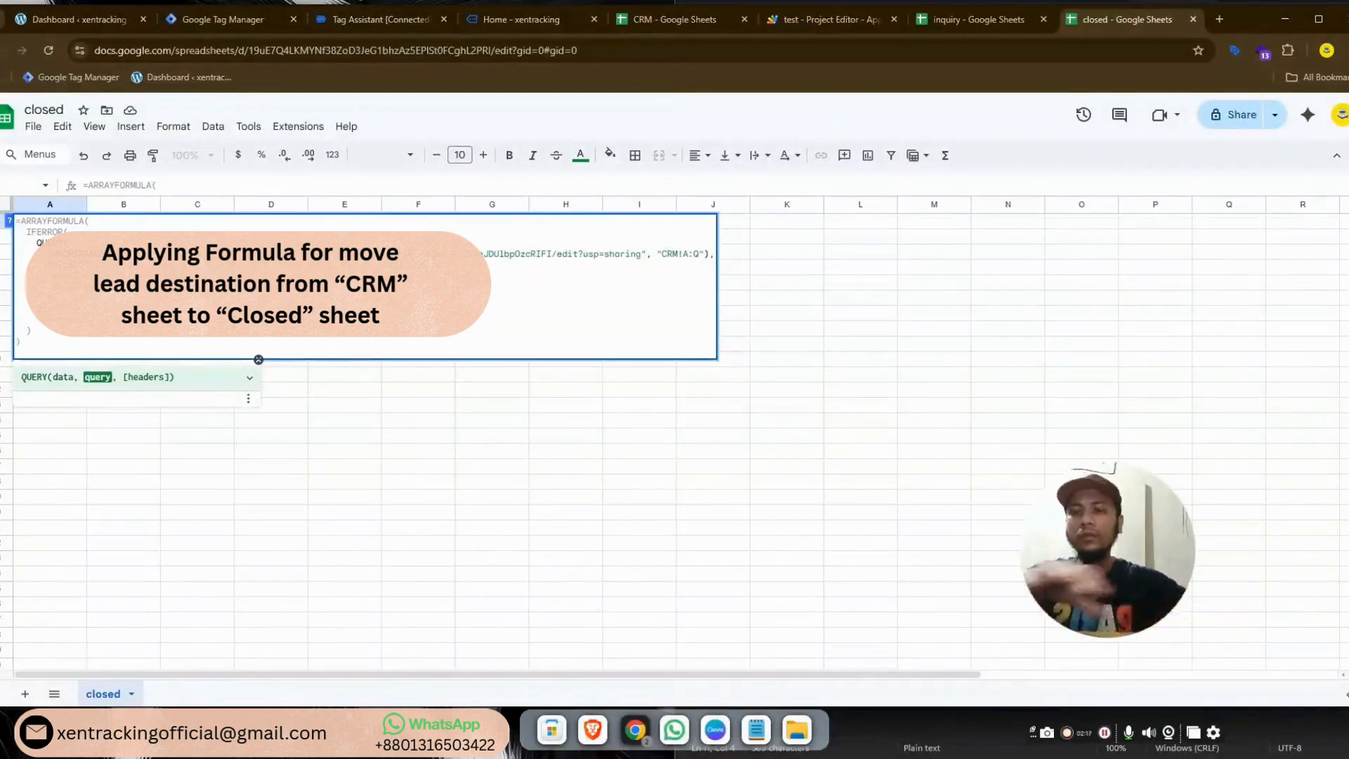
key(Return)
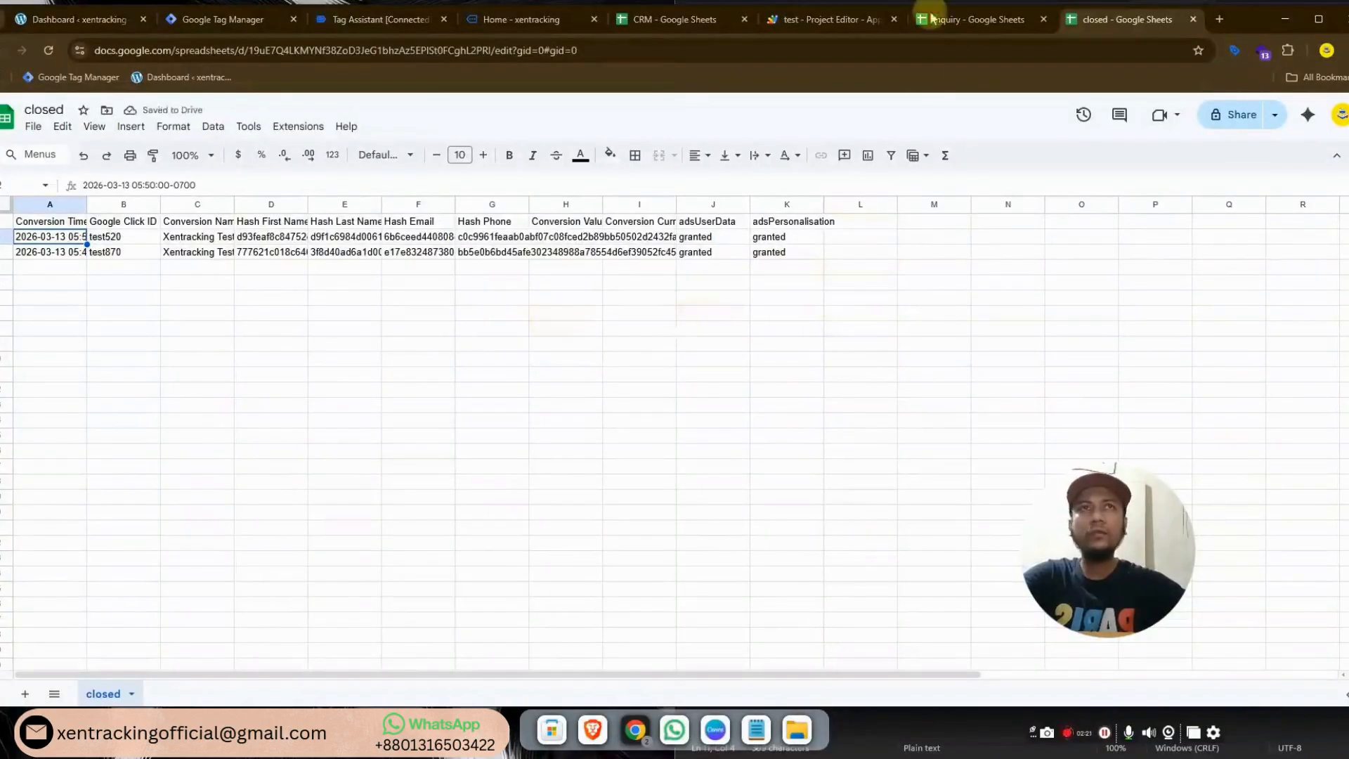
Set the second and third CRM leads to inquiry and confirm the closed sheet is empty
click(678, 25)
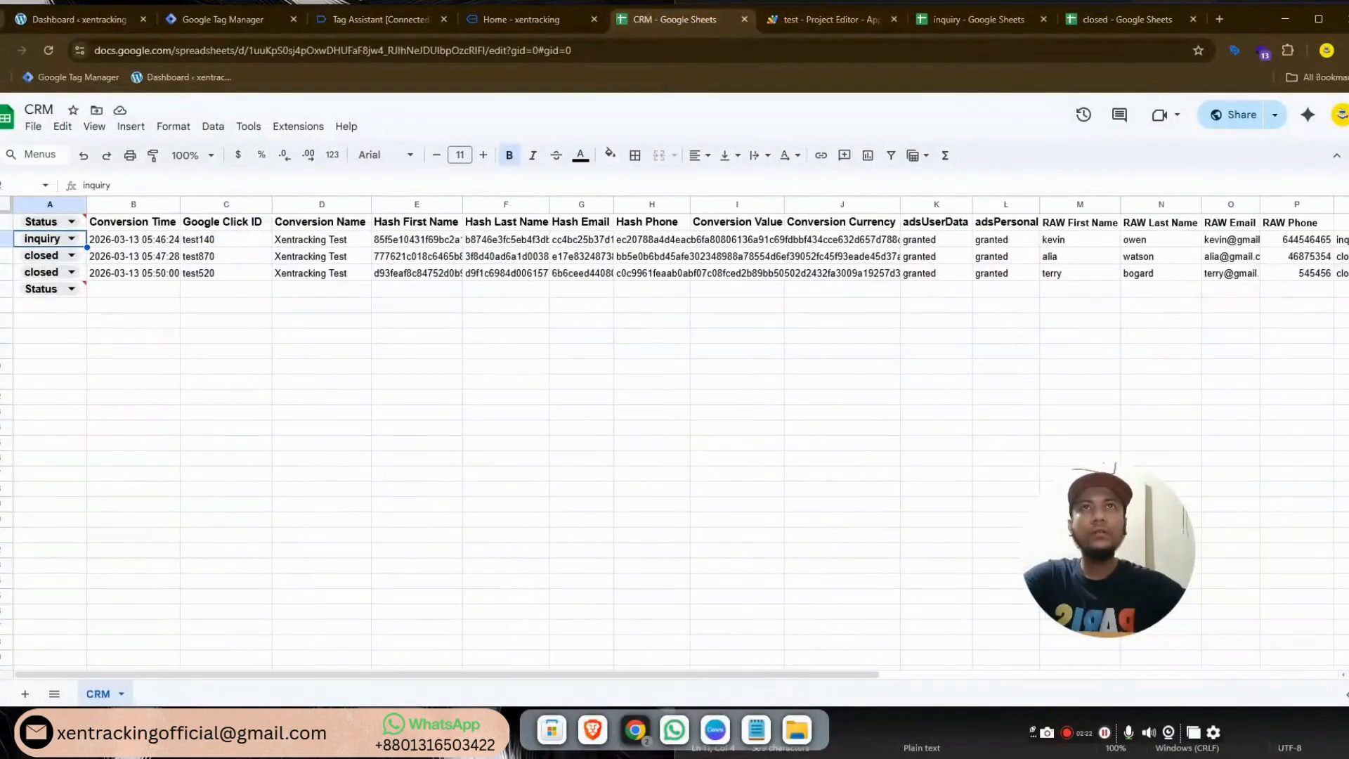
click(67, 257)
click(42, 280)
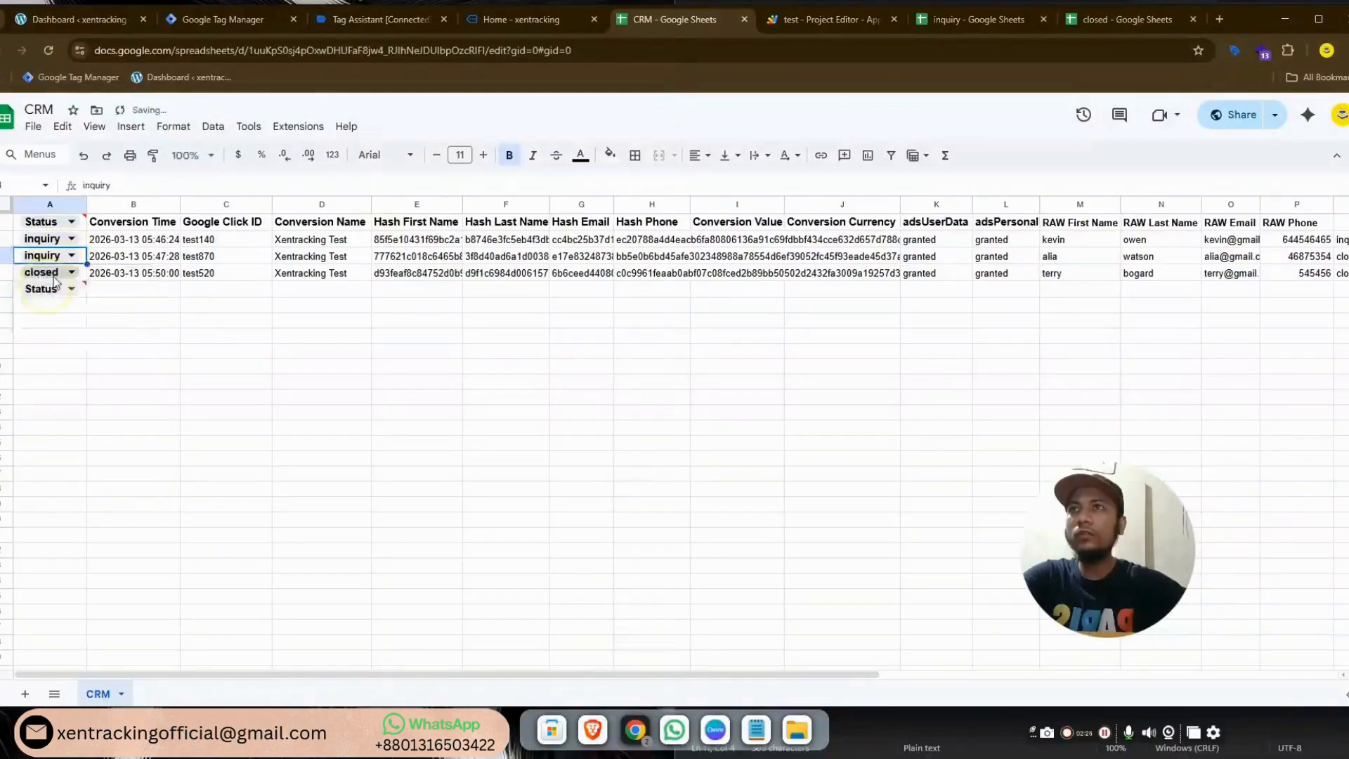
click(70, 274)
click(59, 296)
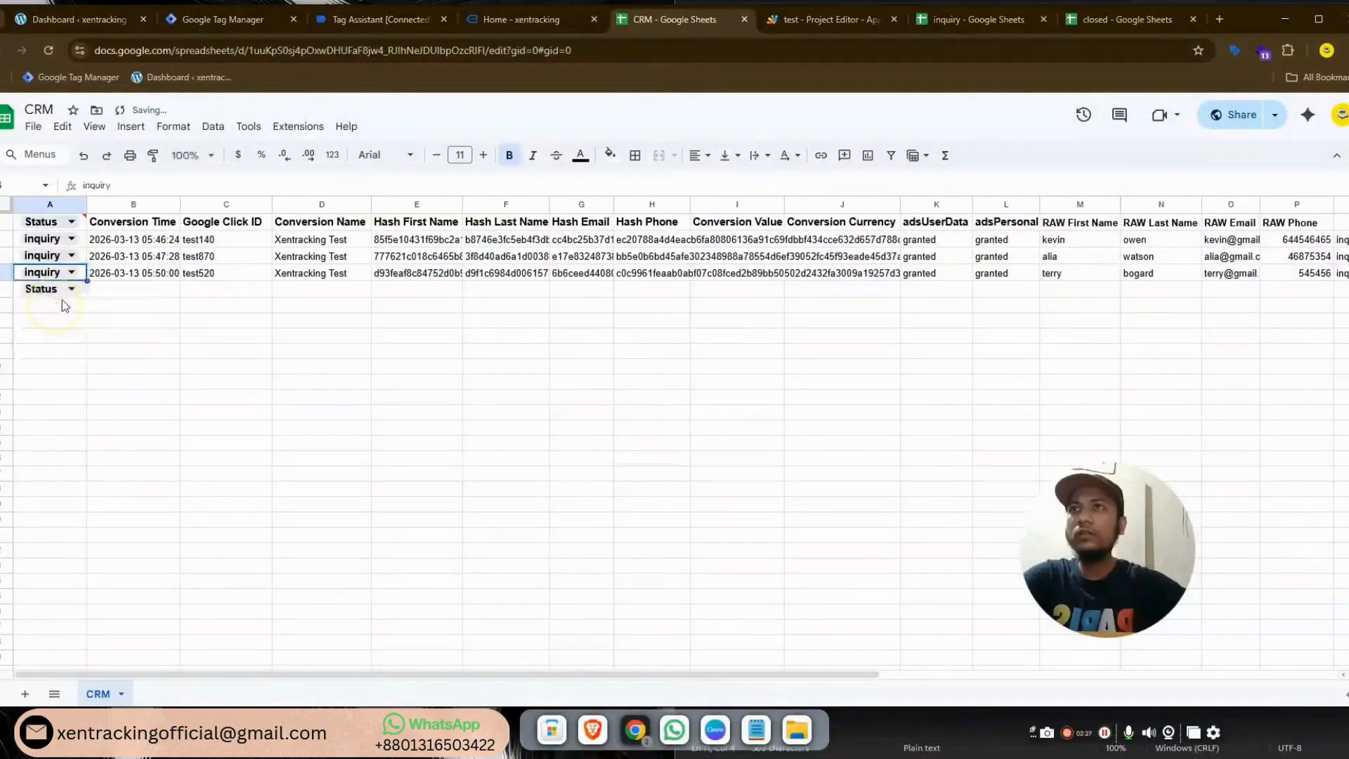
click(1122, 21)
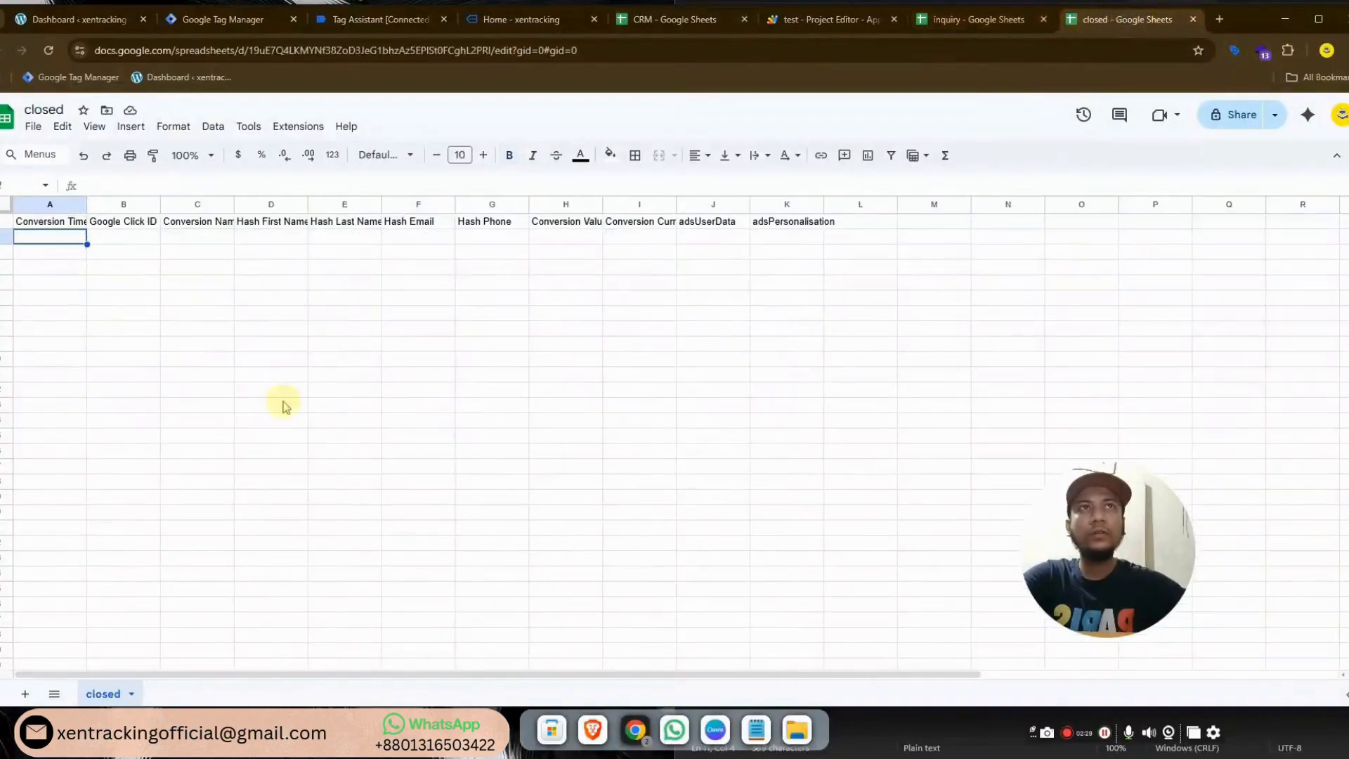
Set the second CRM lead to closed and confirm it appears in the closed sheet
click(632, 19)
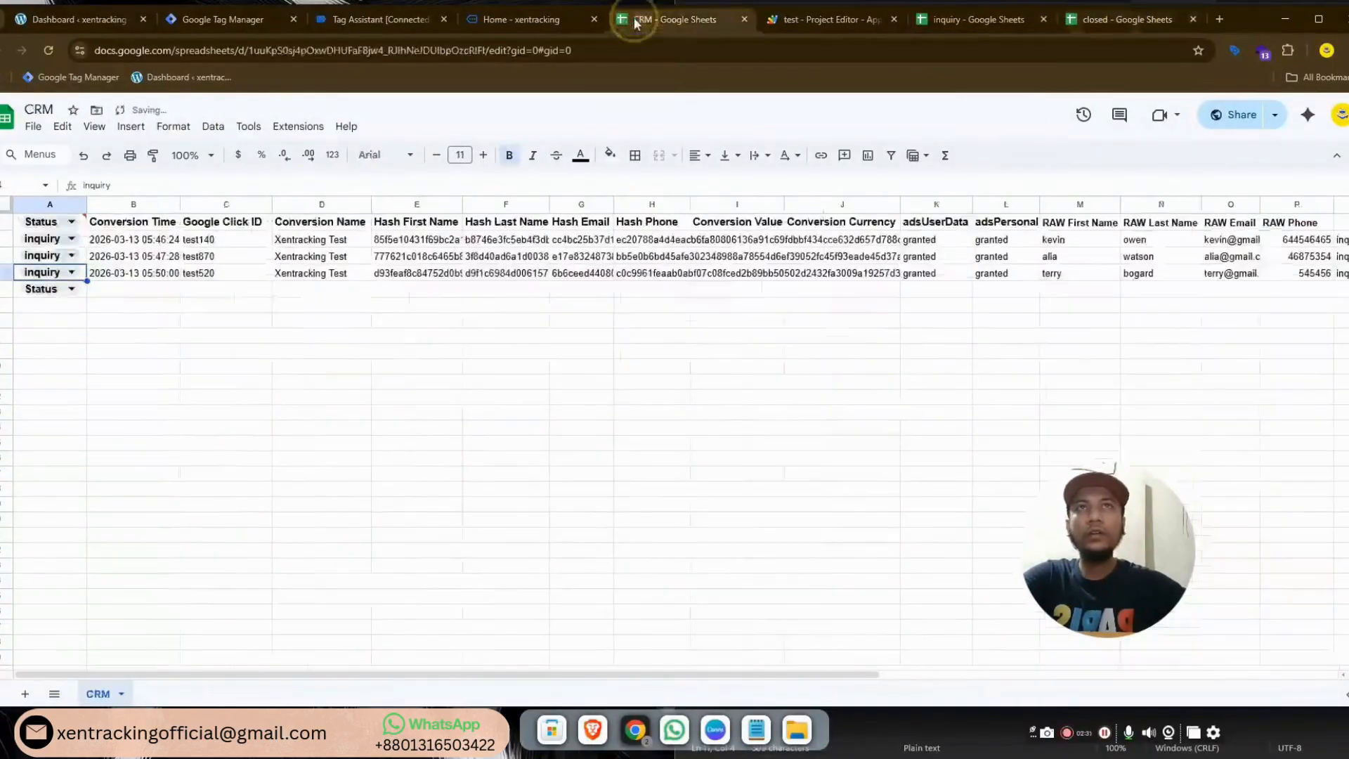
click(73, 257)
click(37, 300)
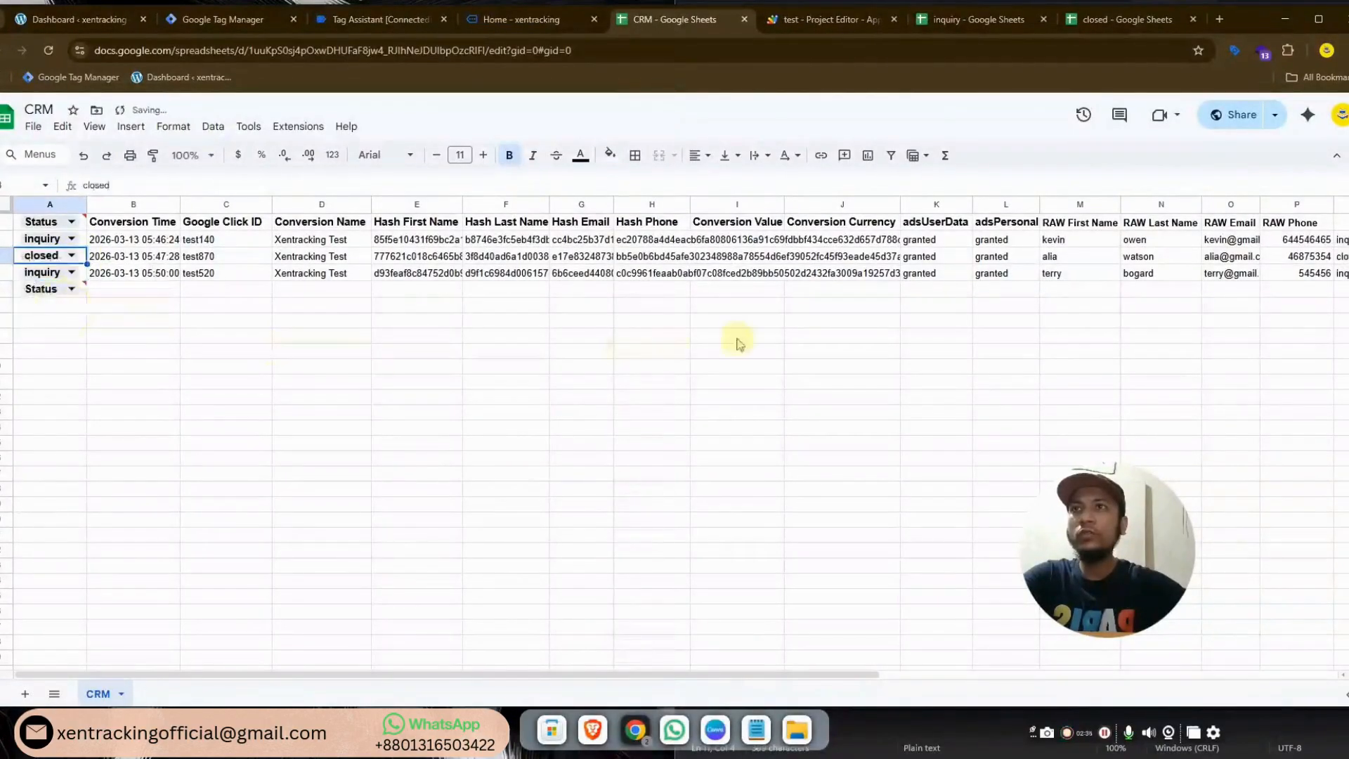
click(1117, 19)
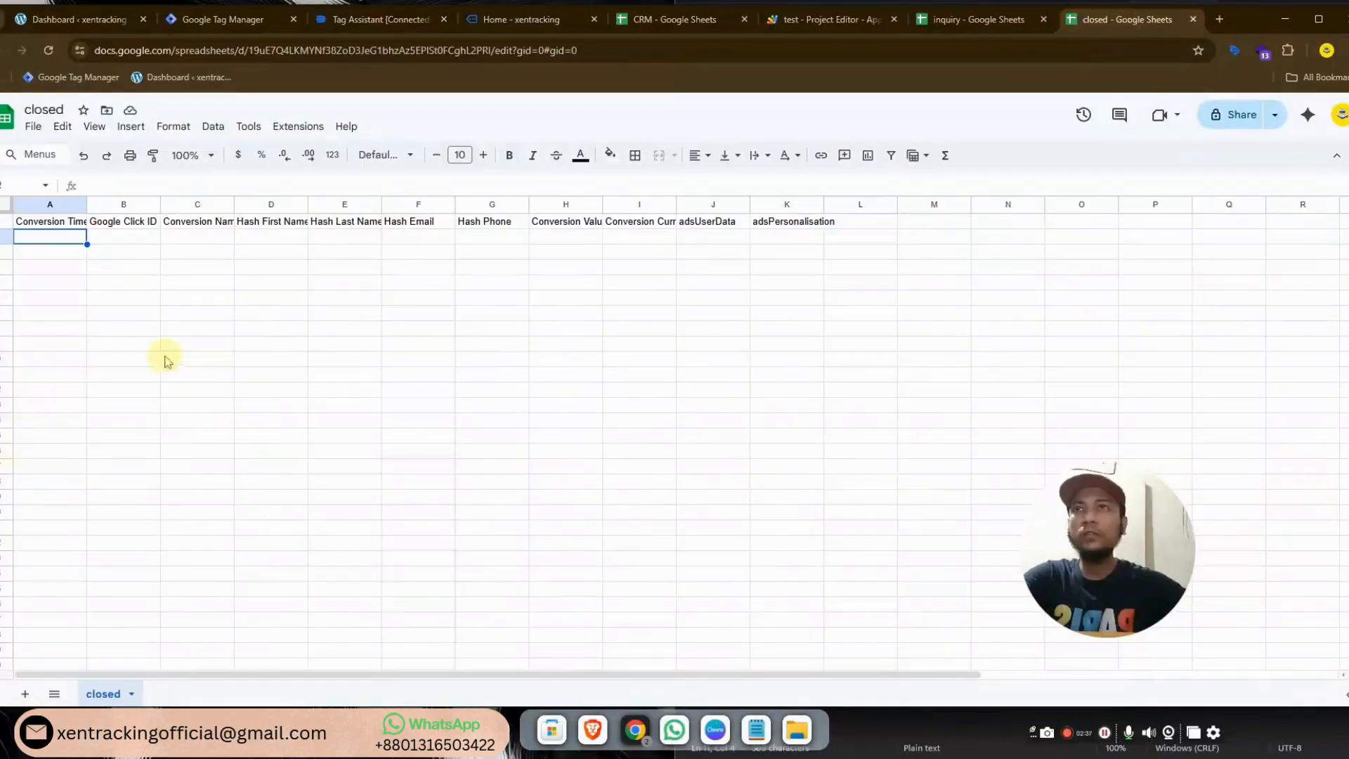
click(654, 268)
click(504, 329)
click(619, 364)
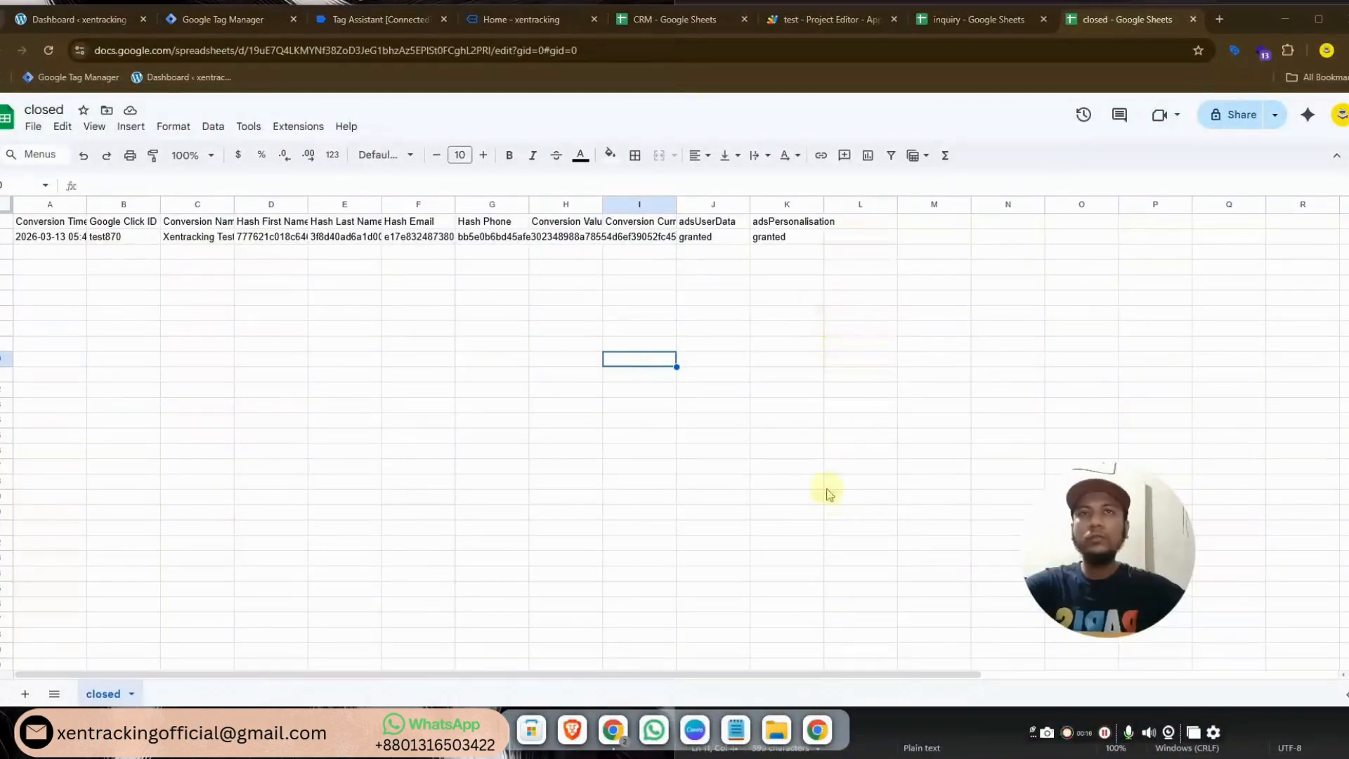
click(816, 731)
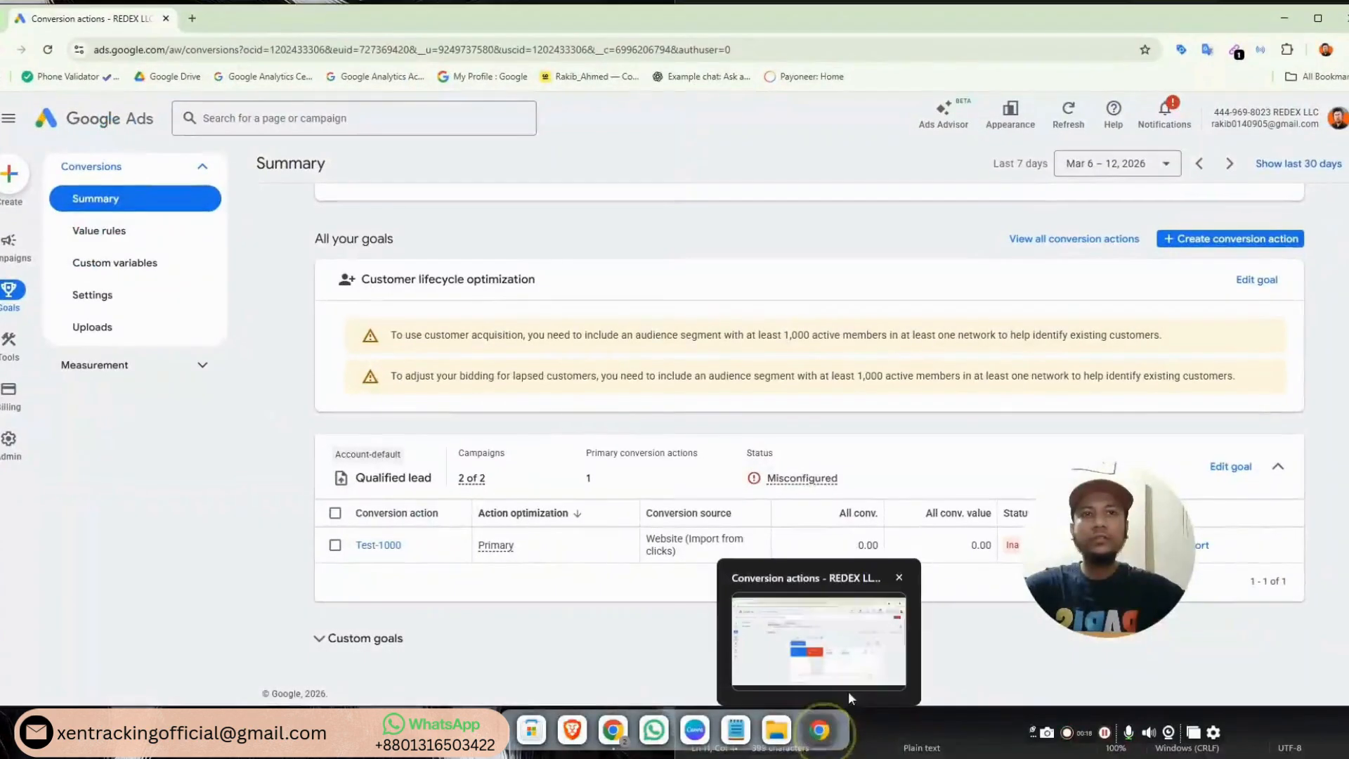
Create a new Uploads > Schedules entry with Google Sheets as source and link an existing sheet
click(138, 336)
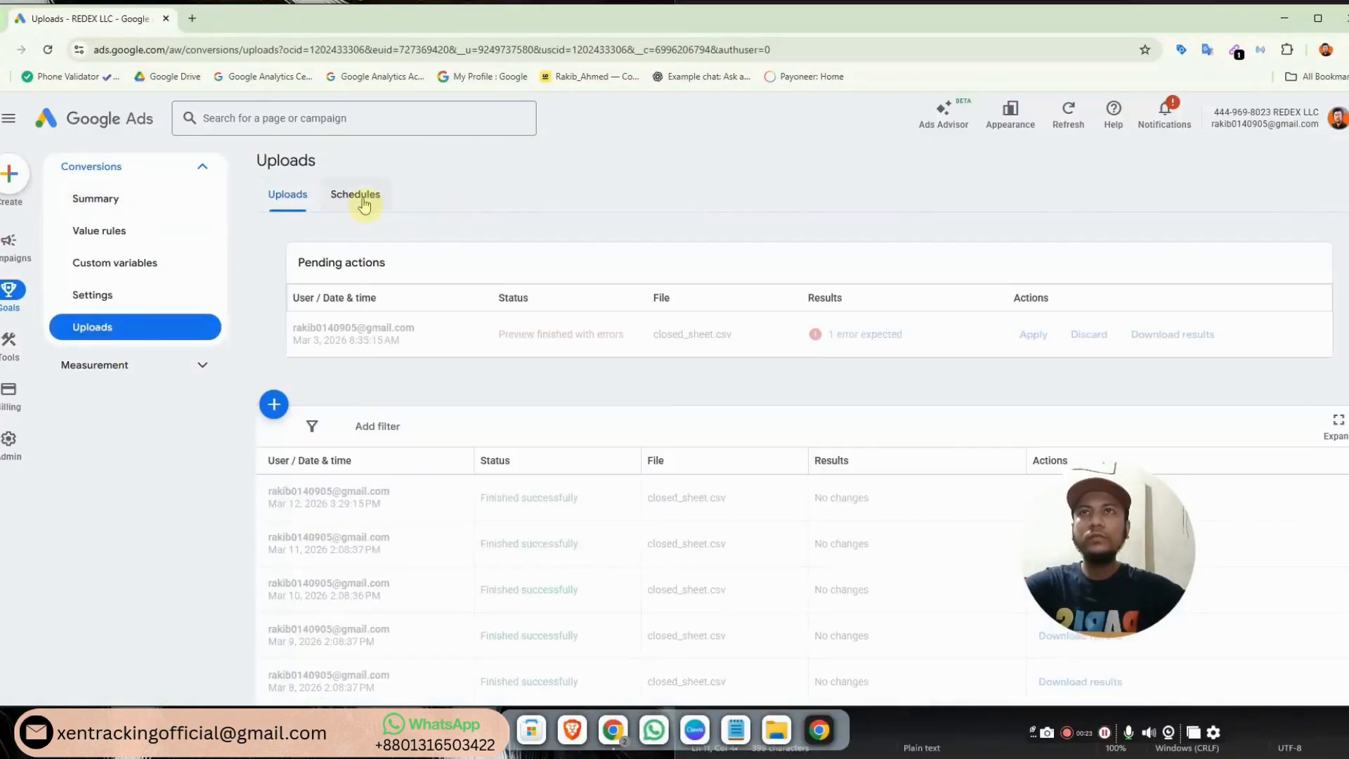
click(362, 203)
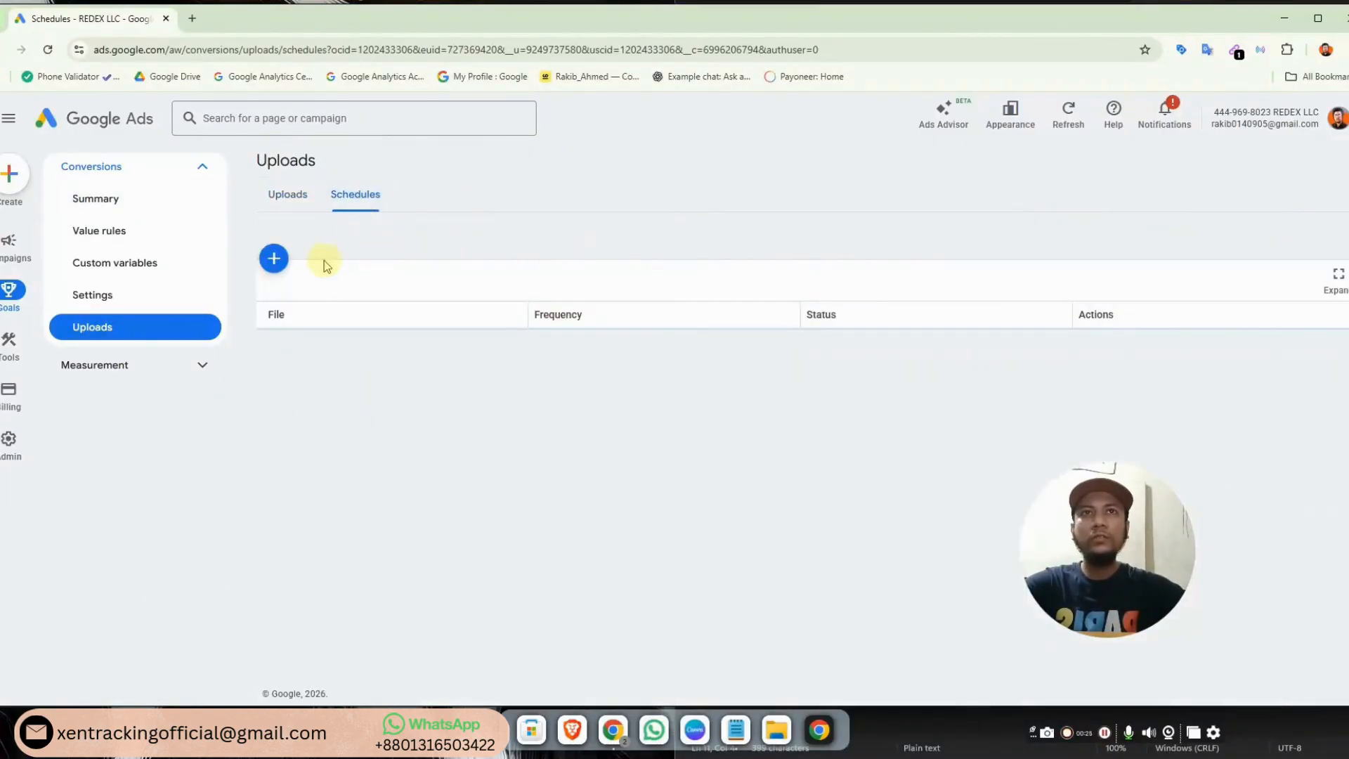
click(274, 259)
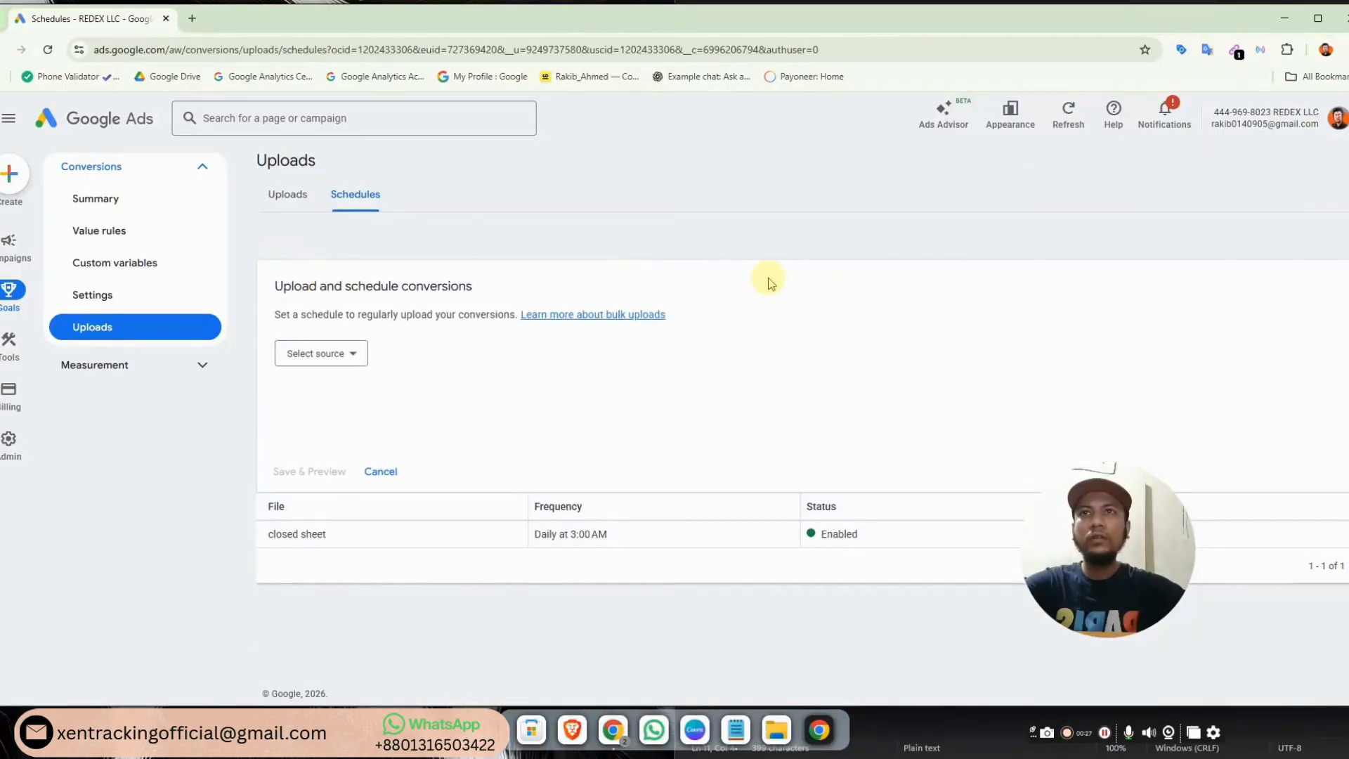
click(347, 360)
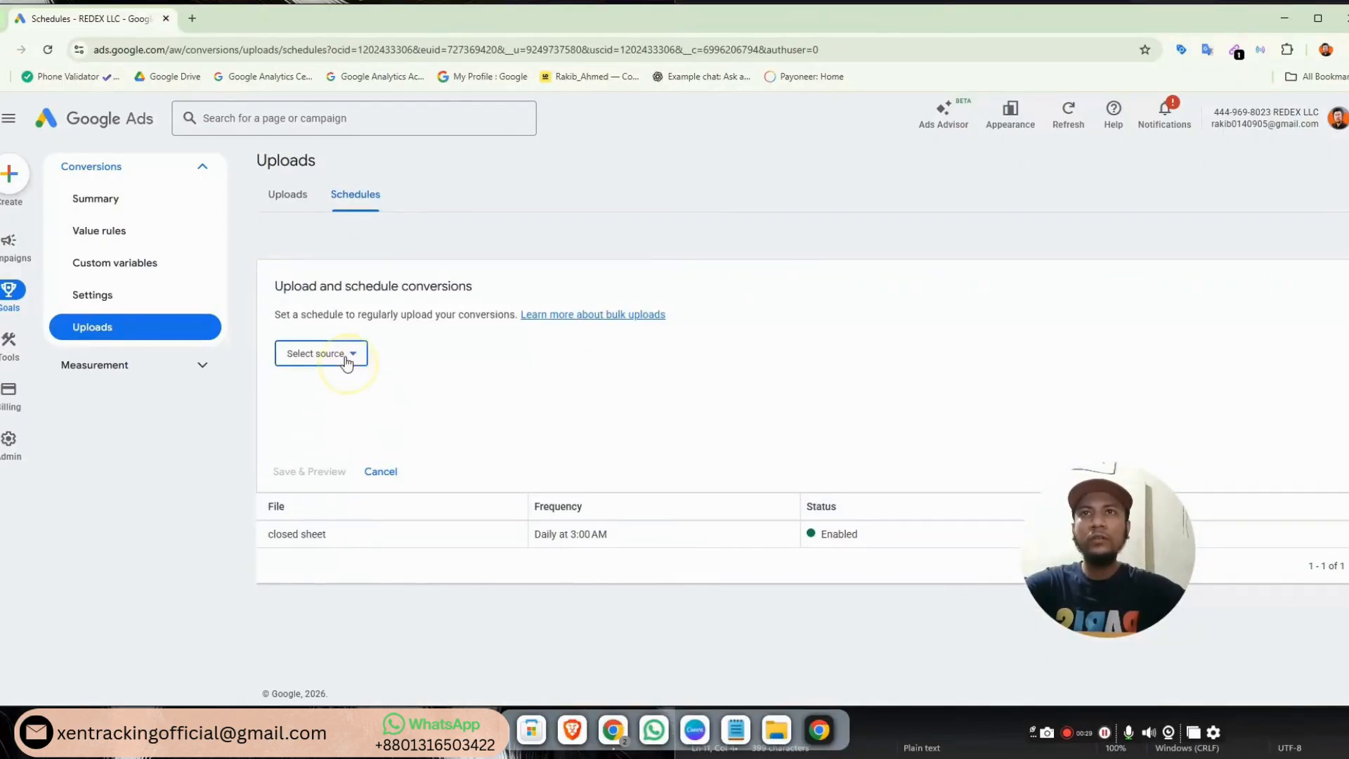
click(328, 373)
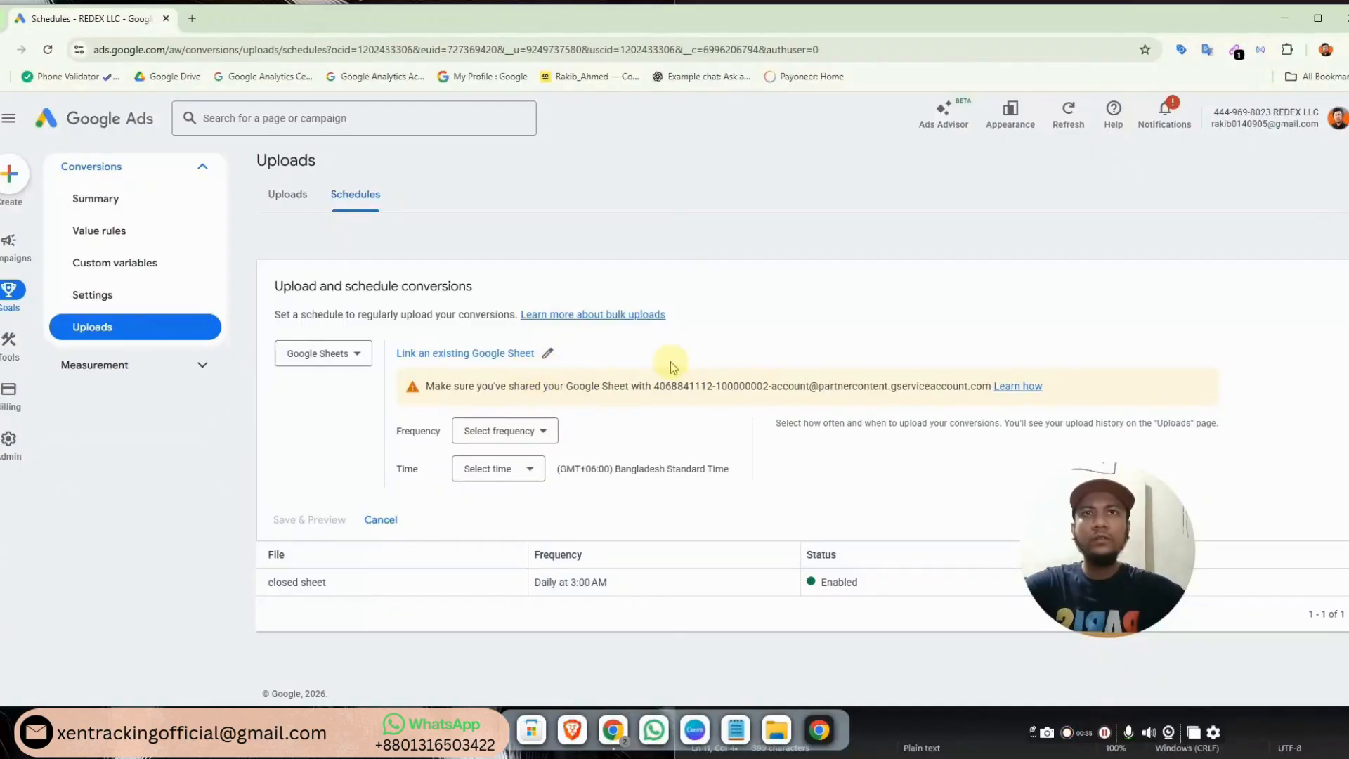
click(503, 360)
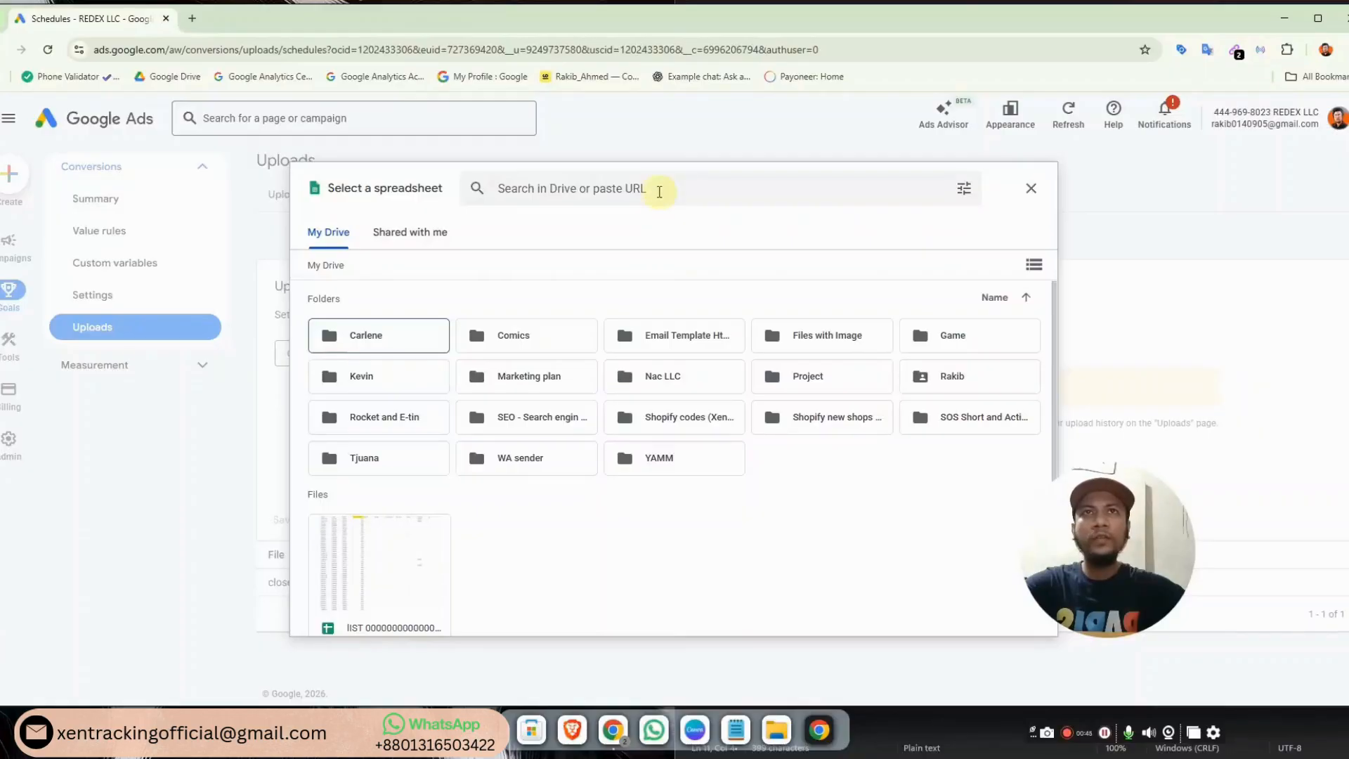
click(659, 192)
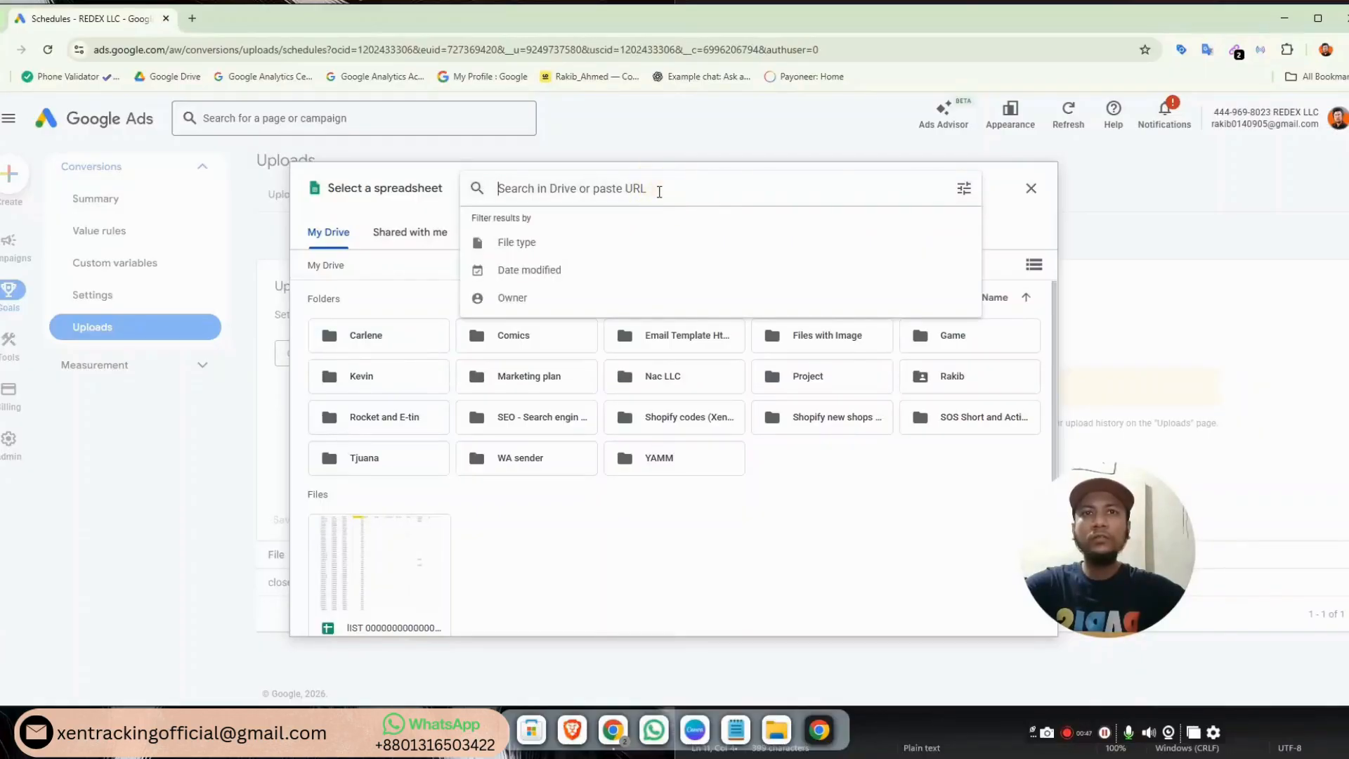
Share the closed spreadsheet with anyone with the link as Editor and copy its link
click(616, 731)
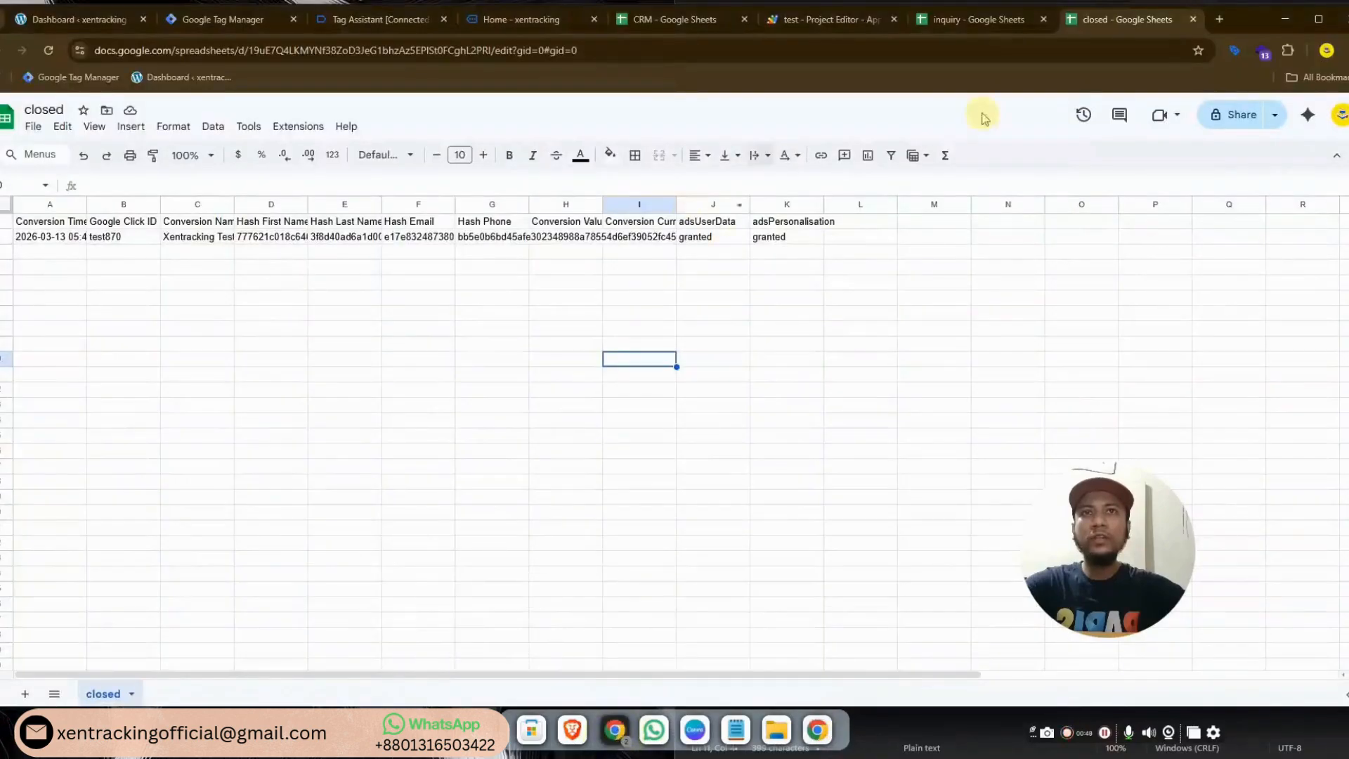
click(1233, 114)
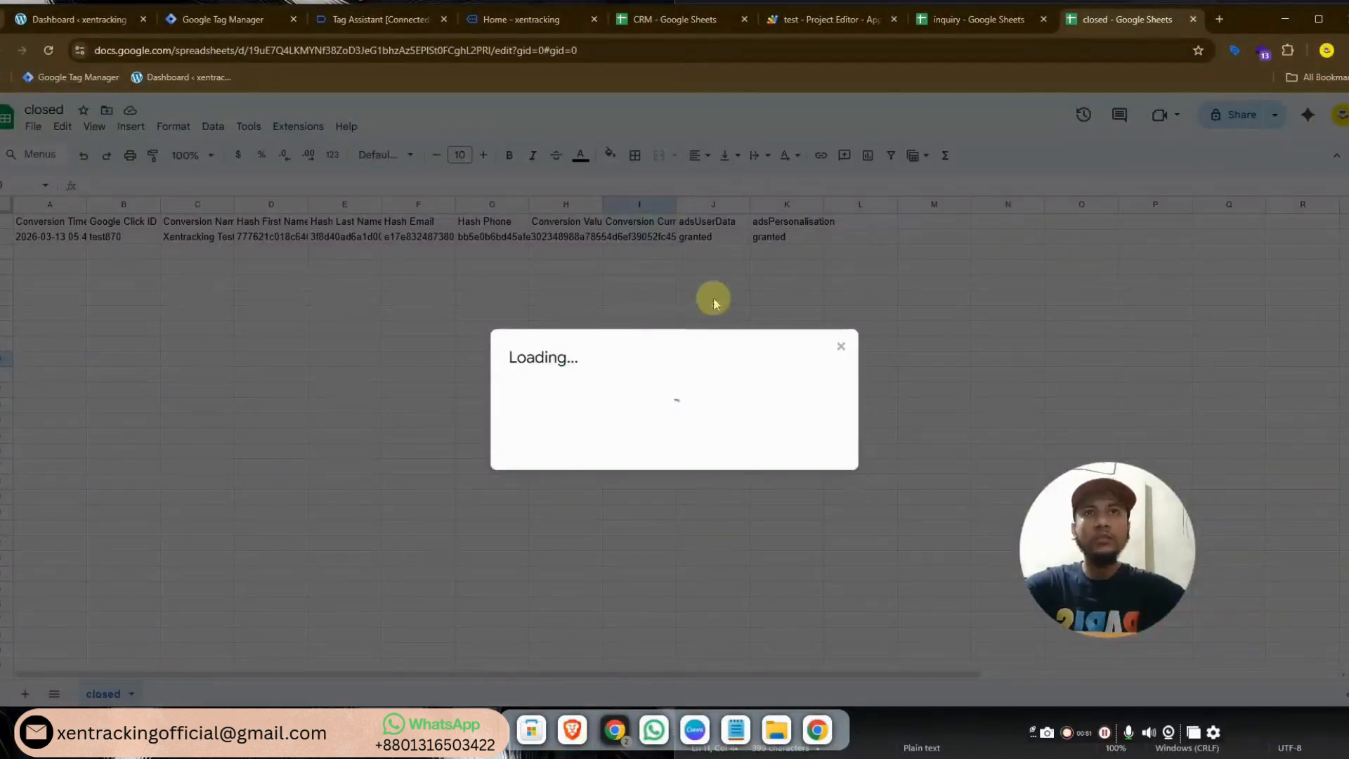
click(595, 465)
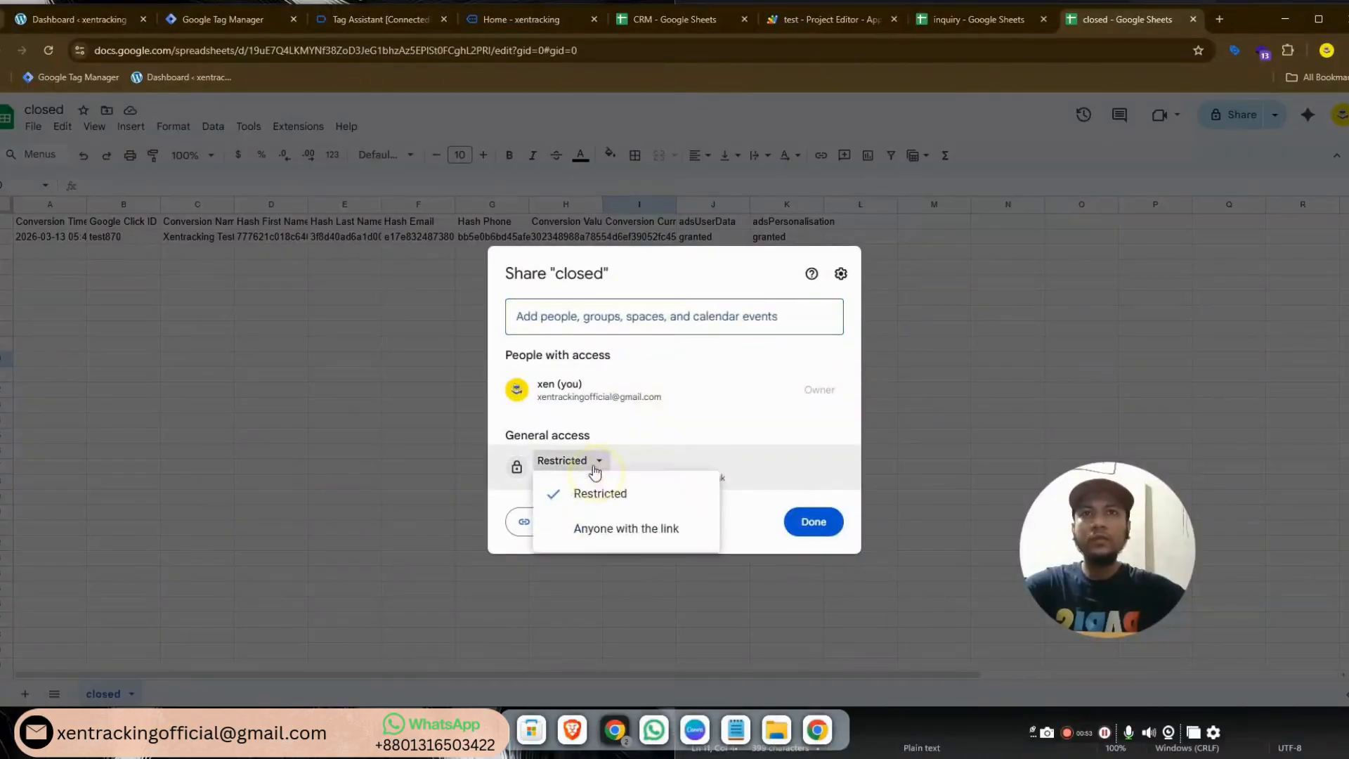
click(590, 528)
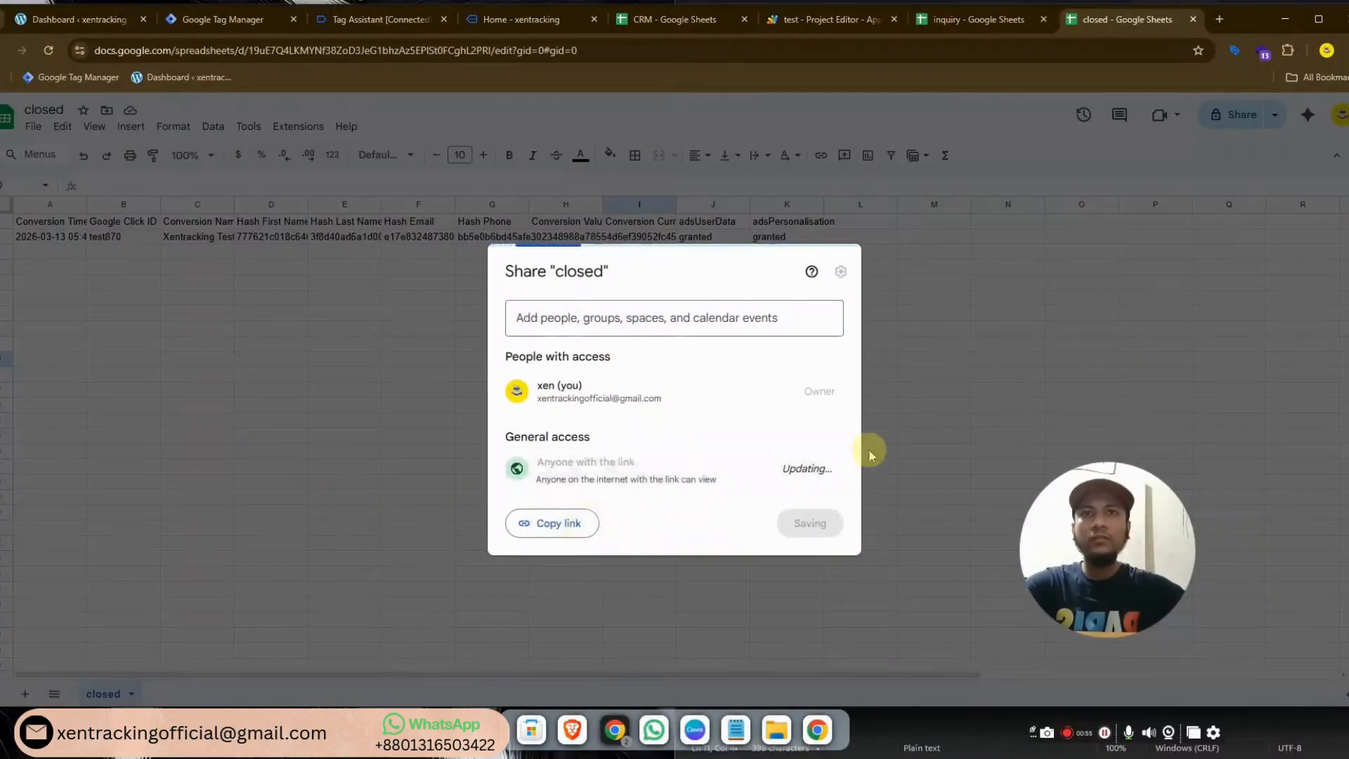
click(797, 469)
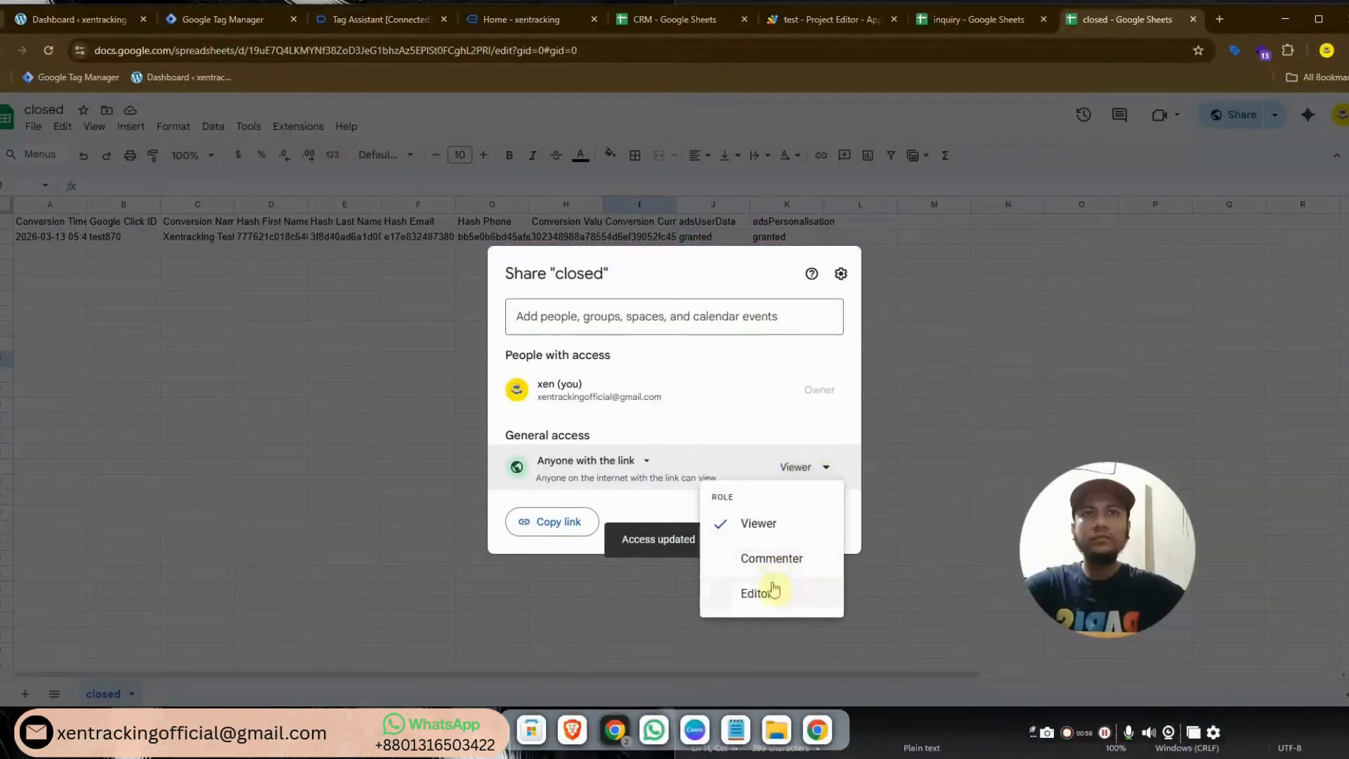
click(768, 604)
click(572, 528)
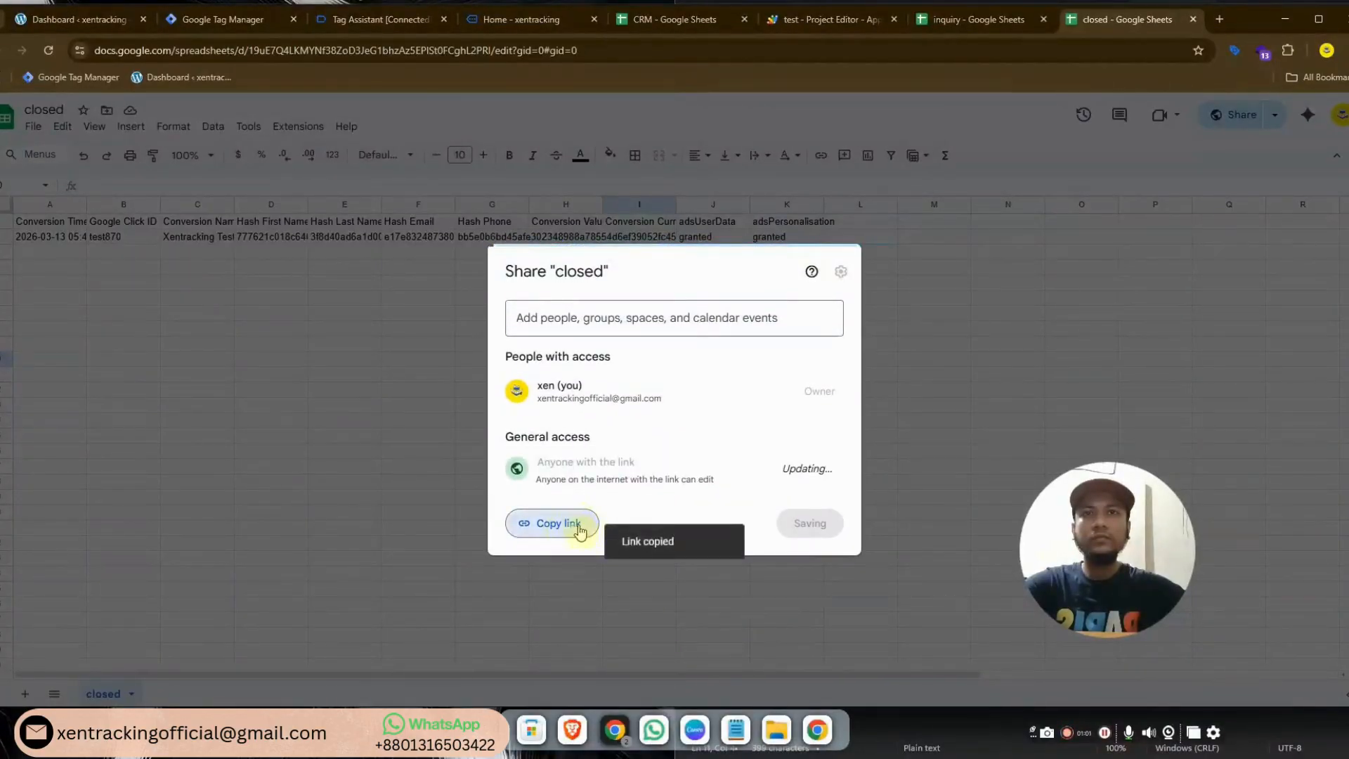
click(807, 523)
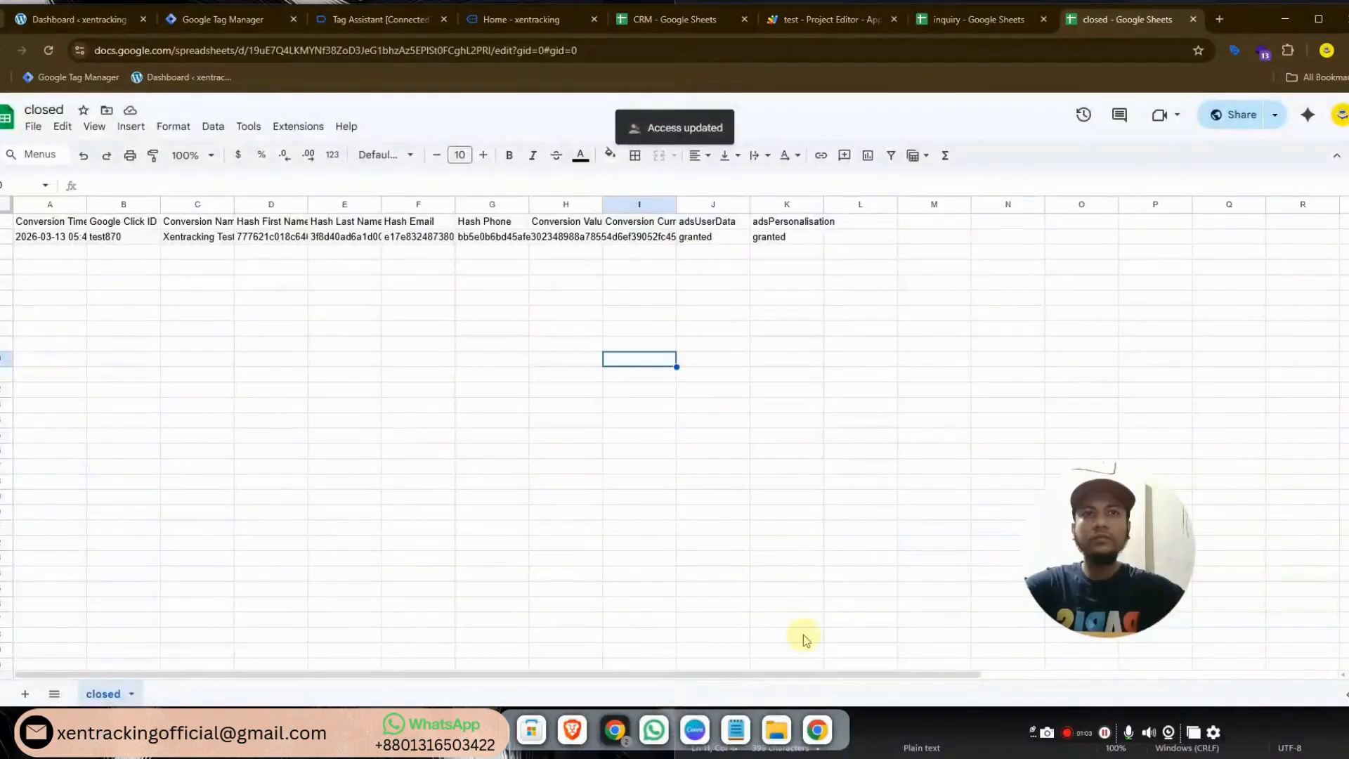
Find the closed spreadsheet by its pasted link and insert it as the upload source
click(819, 732)
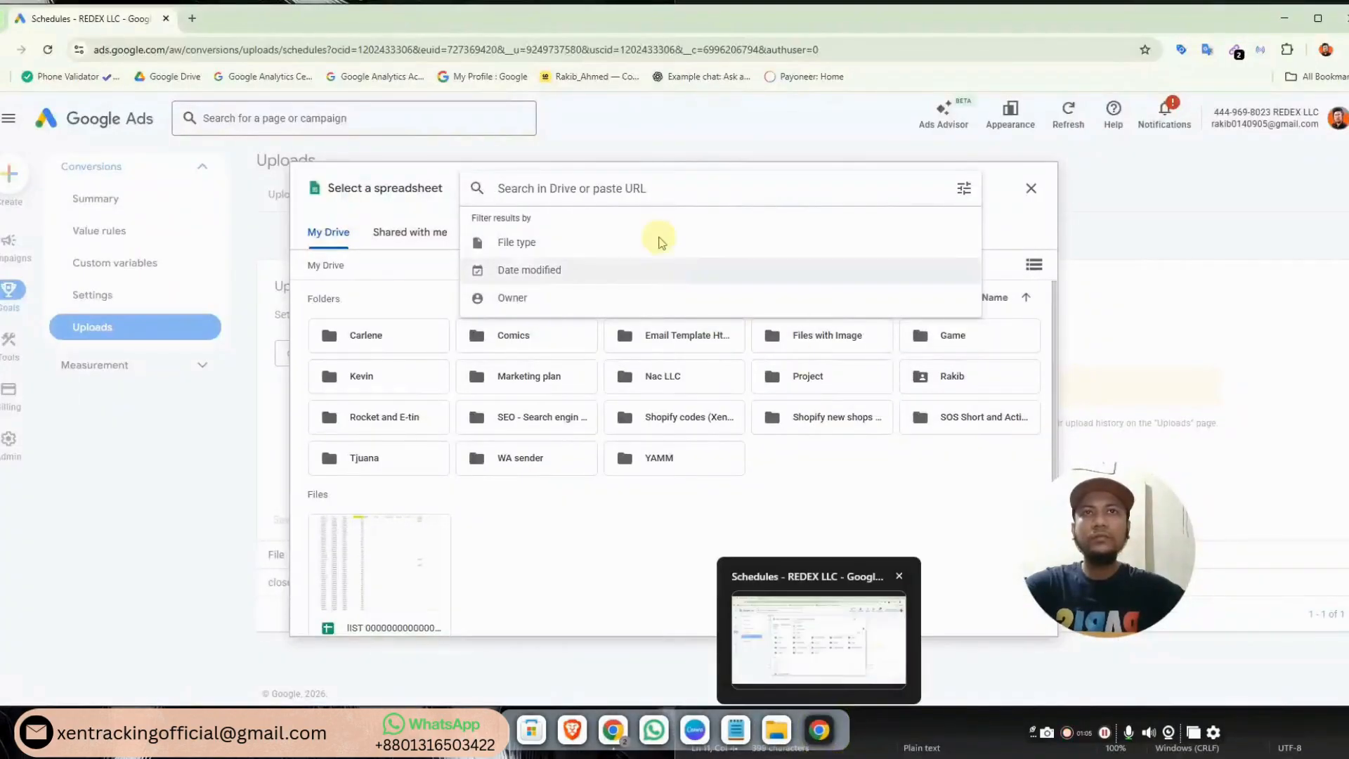
key(ctrl+v)
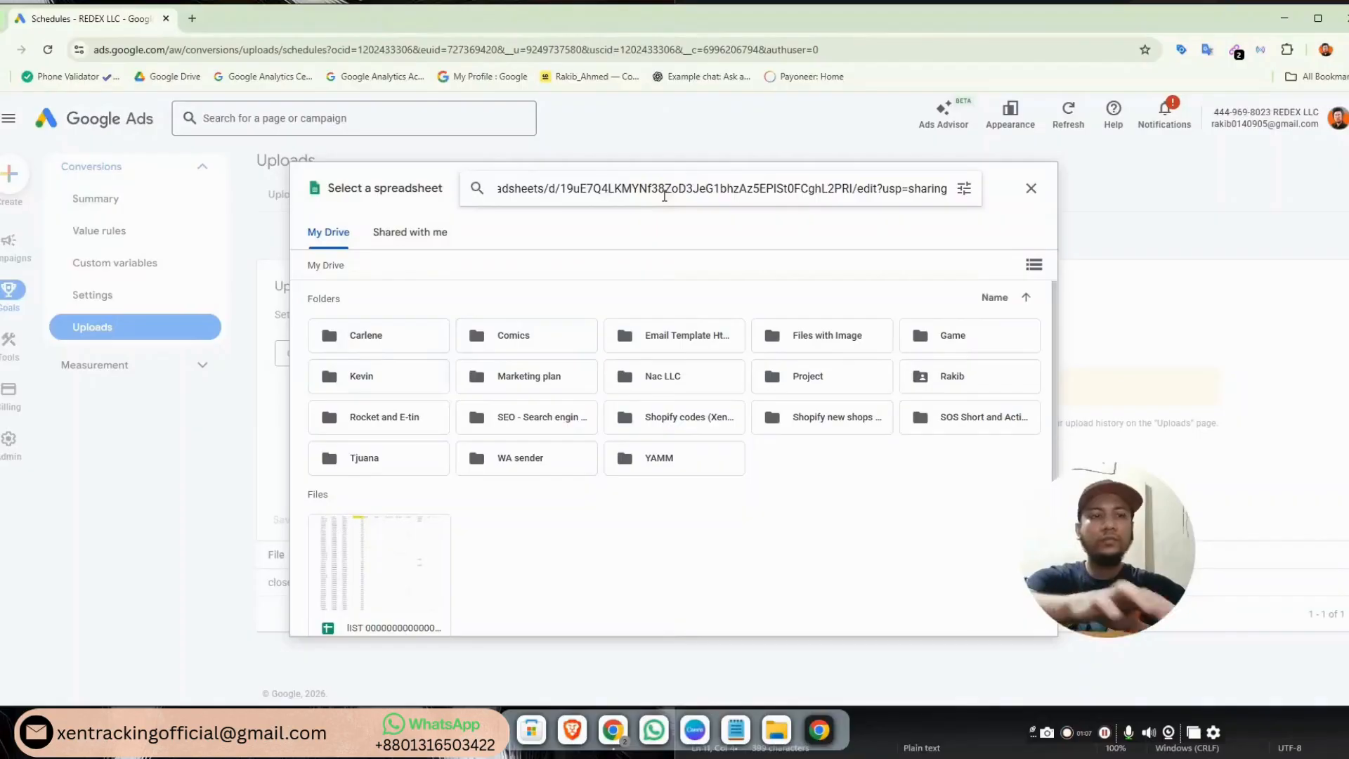
key(Return)
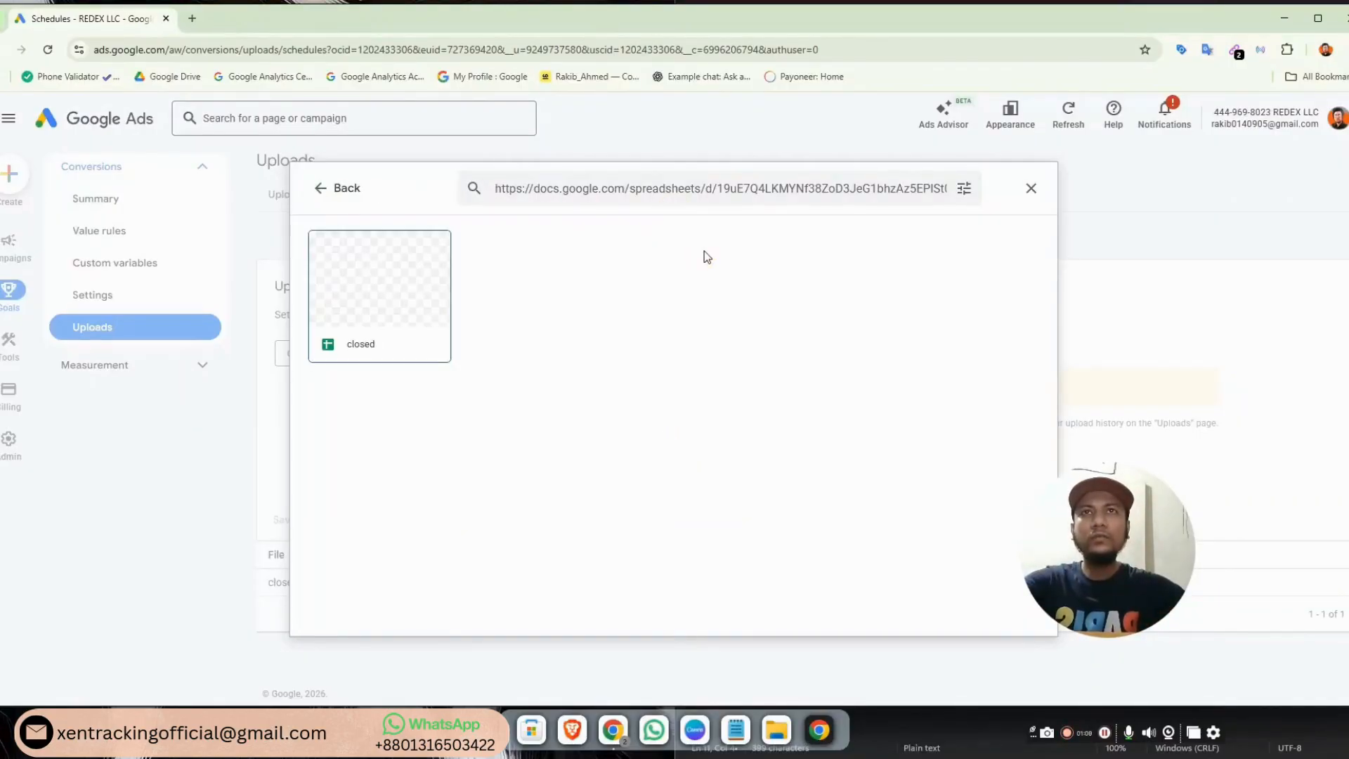
click(391, 288)
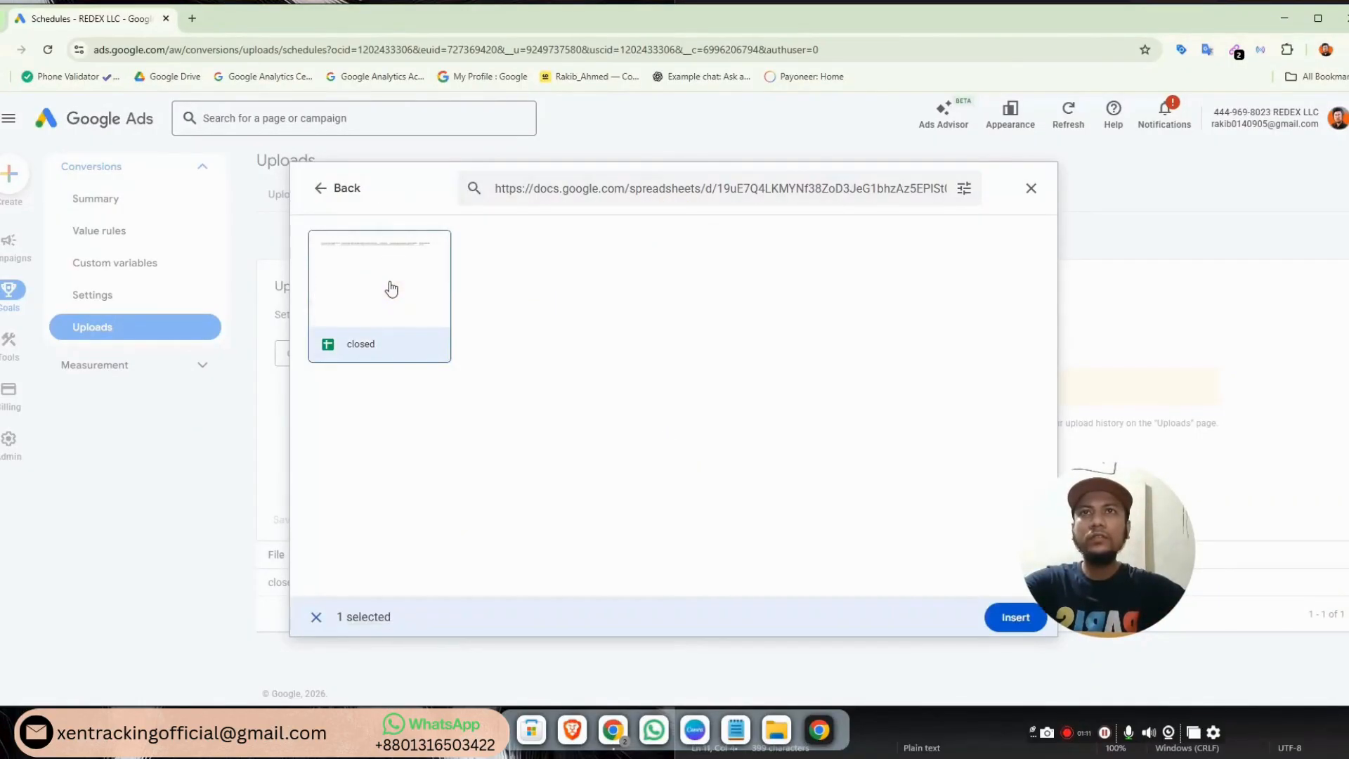
click(1008, 620)
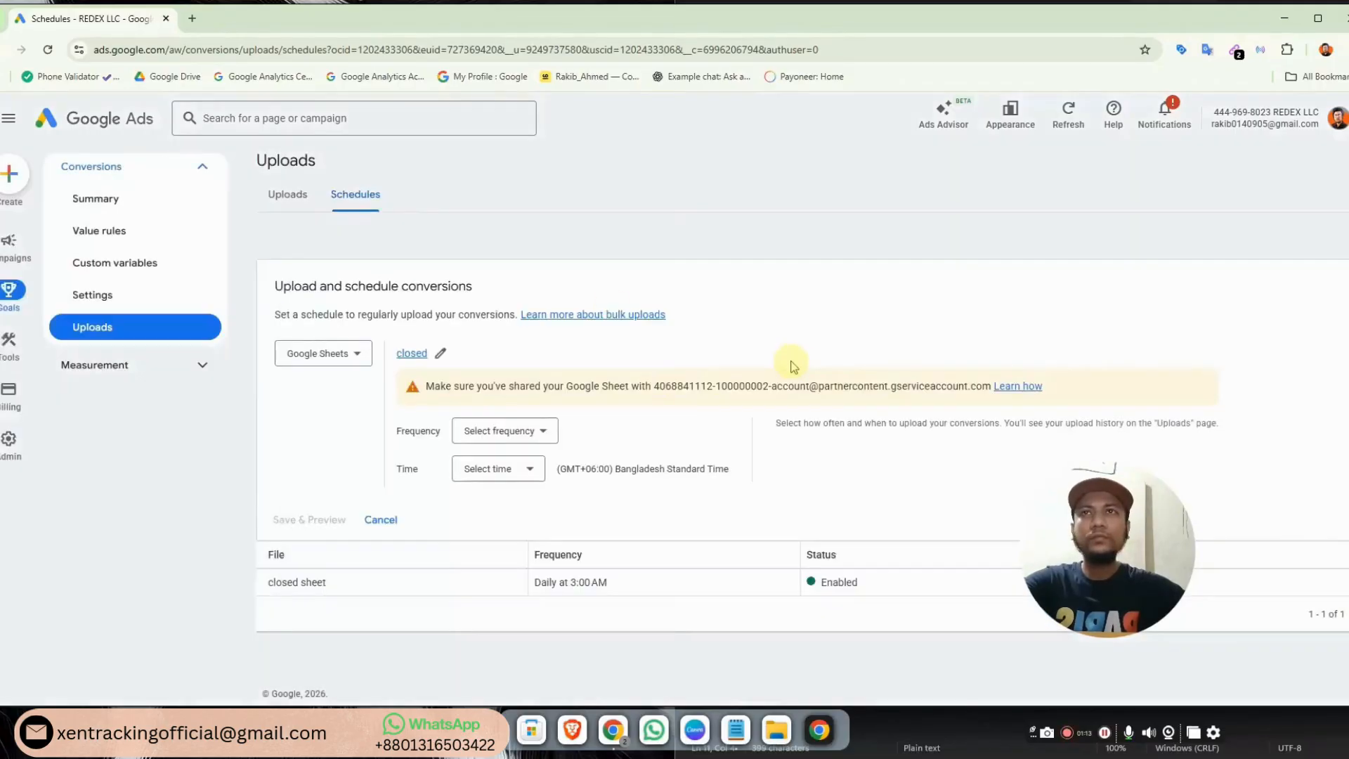
Copy the service account address shown in the sharing warning
click(827, 349)
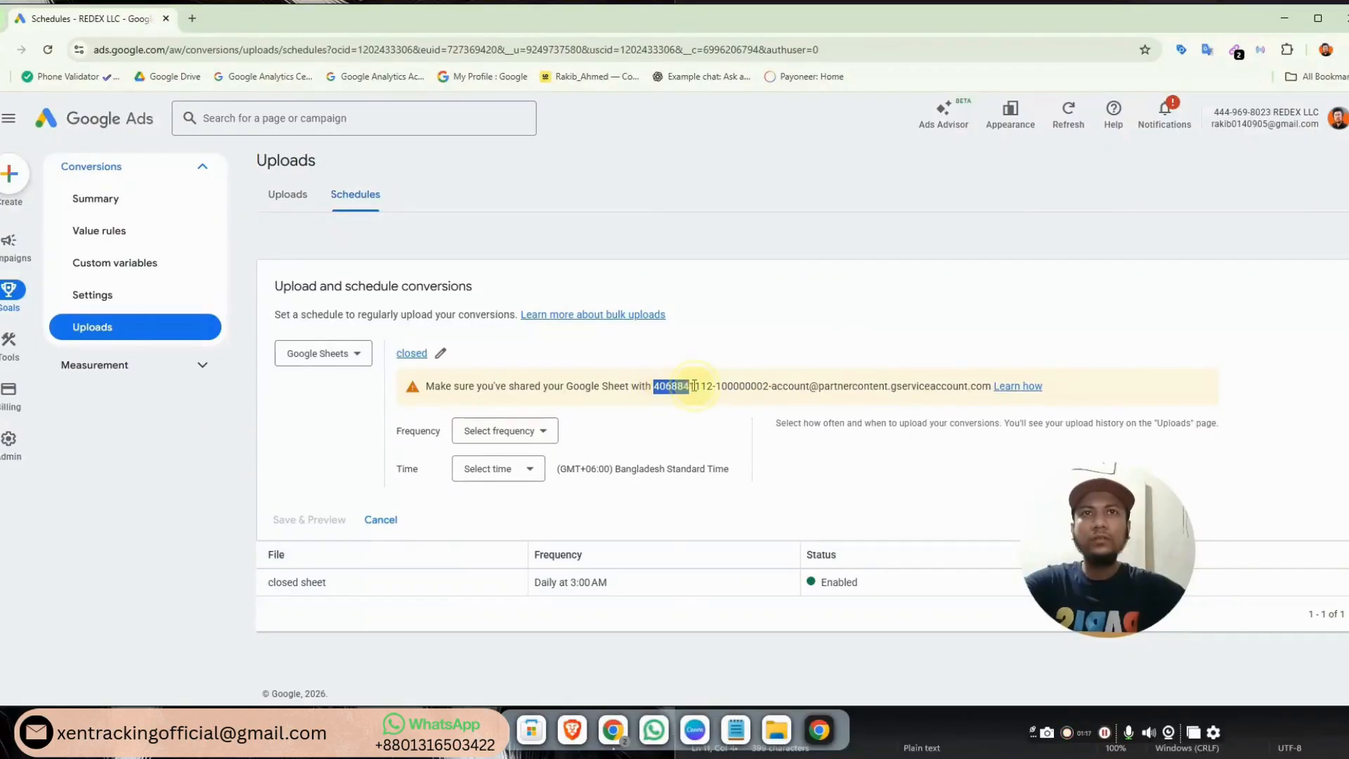
click(692, 385)
drag(659, 386, 982, 386)
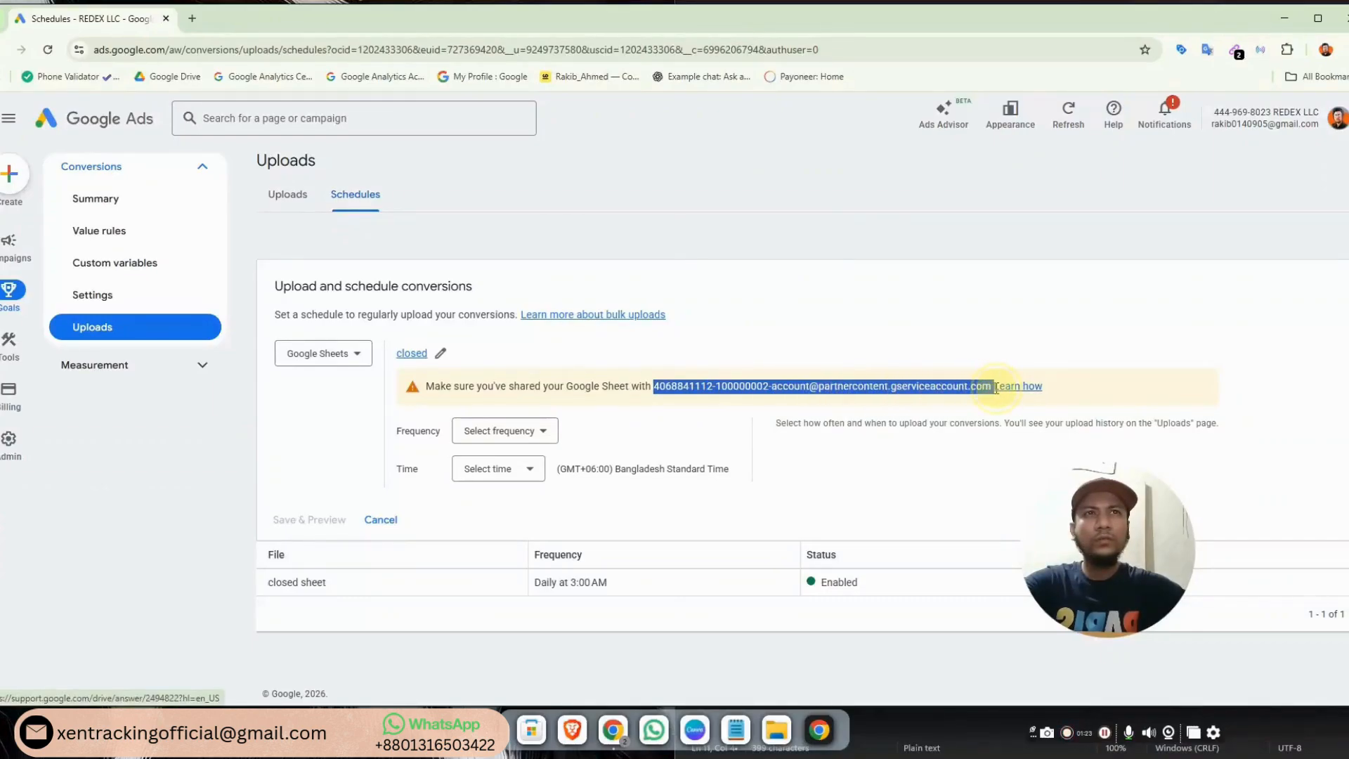
right_click(912, 398)
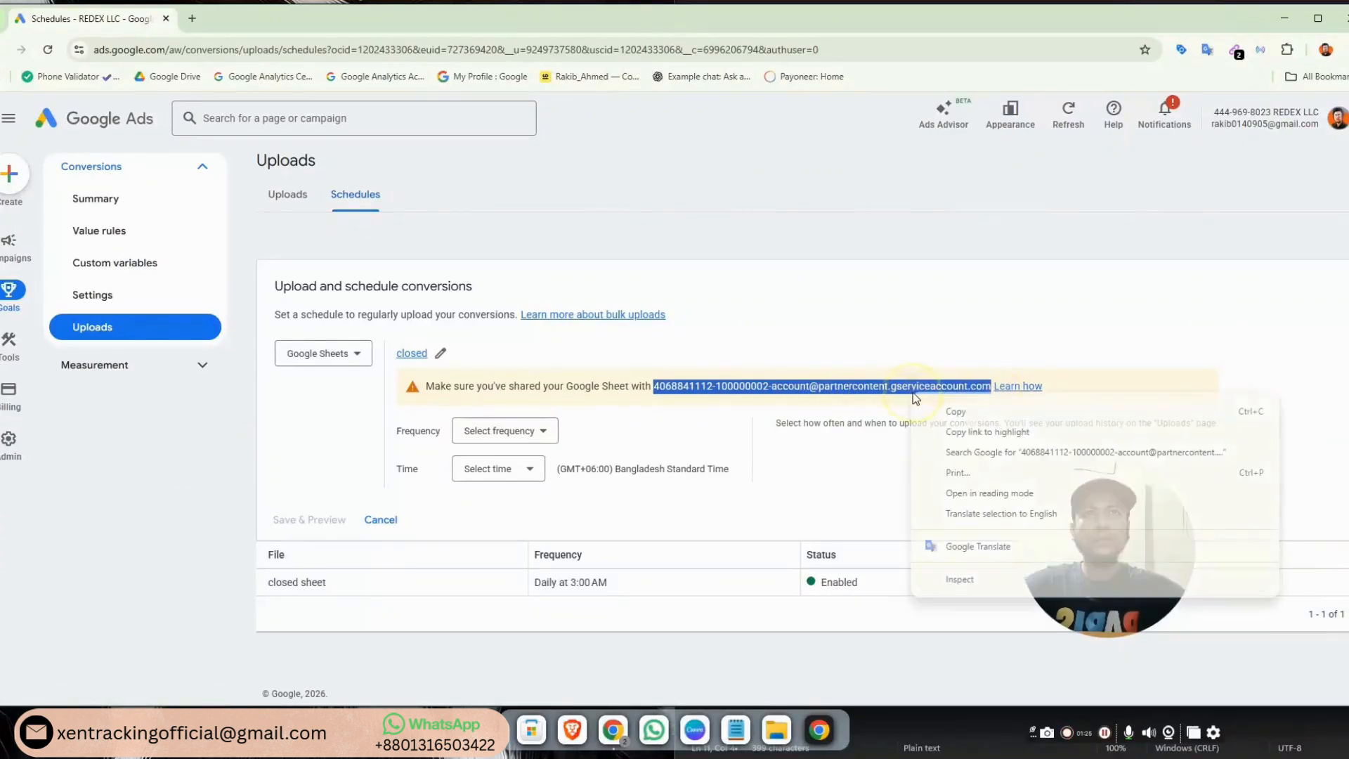
click(943, 415)
Add the Google Ads service account as an Editor on the closed spreadsheet
mouse_move(613, 730)
click(518, 639)
click(1236, 114)
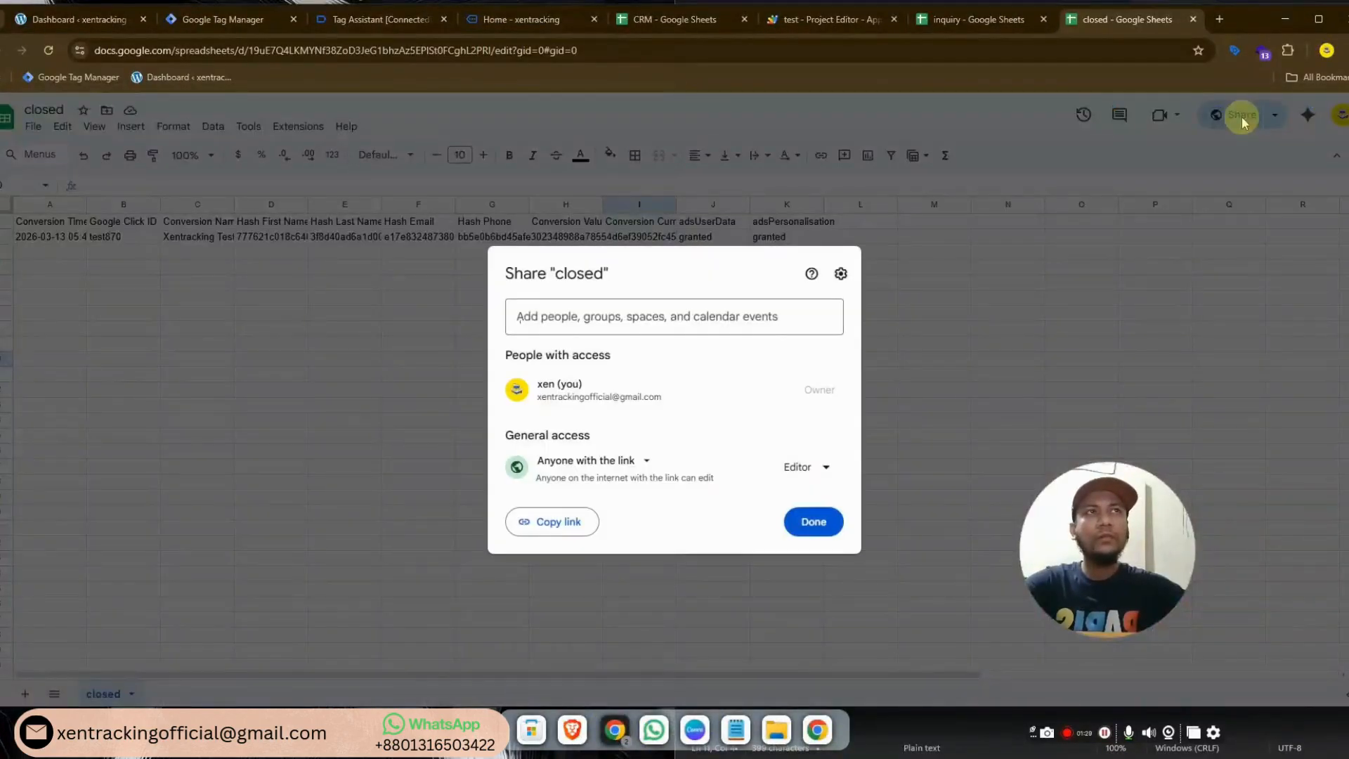
click(612, 323)
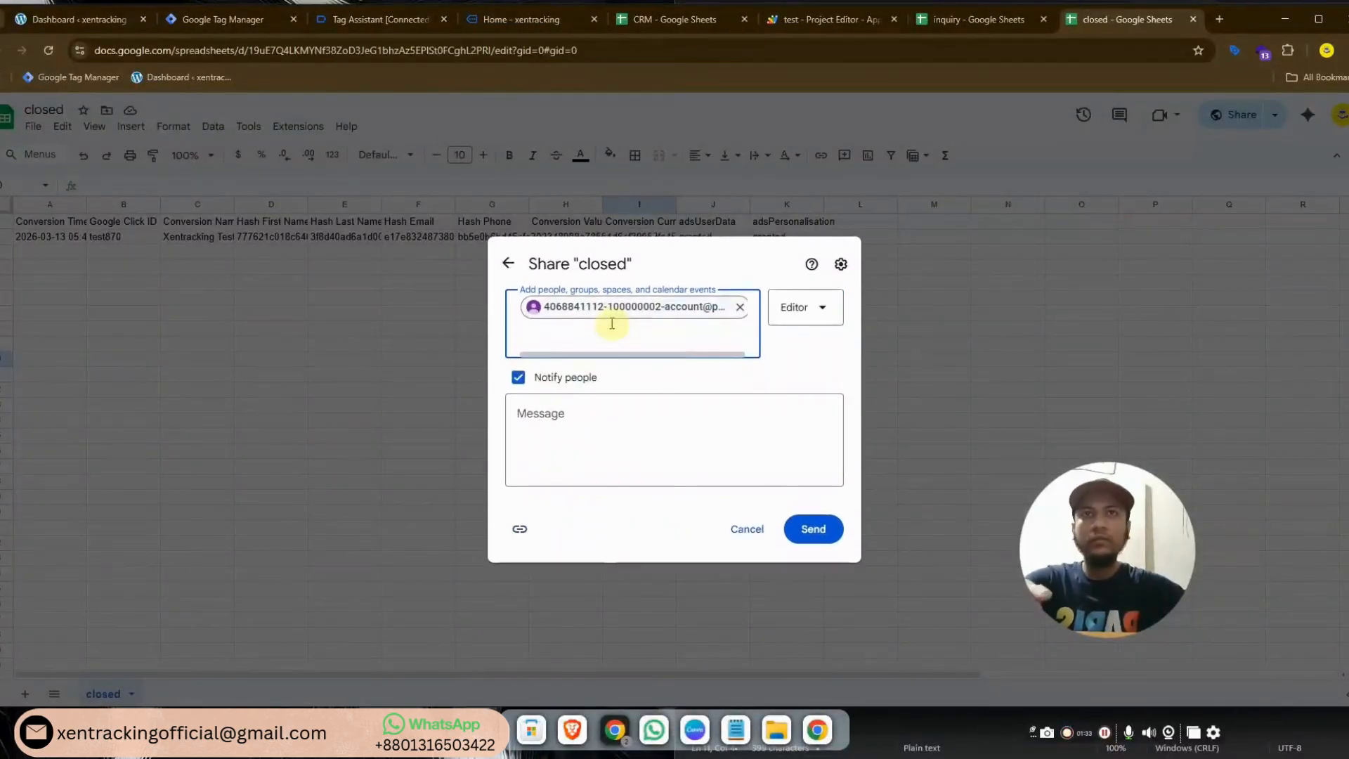
click(818, 534)
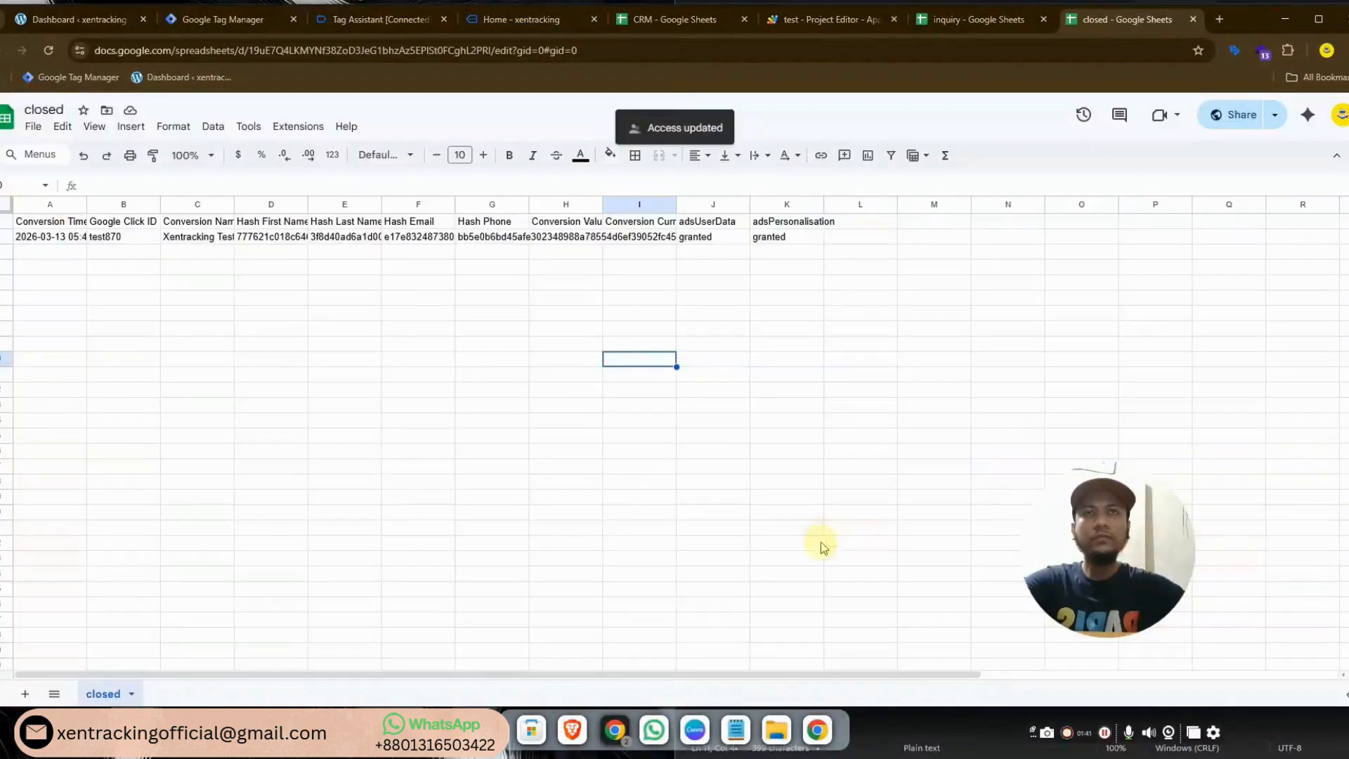
click(819, 731)
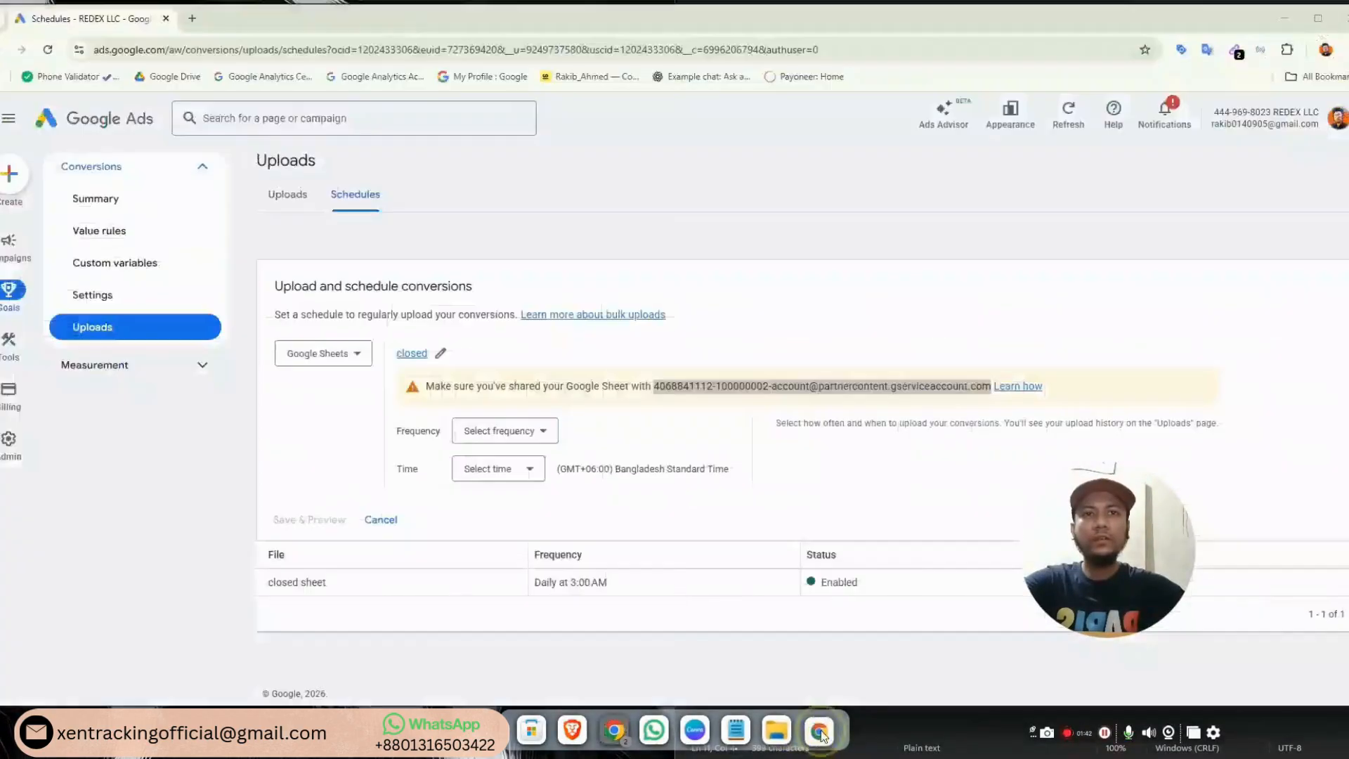
Set the upload frequency to every 24 hours at 2:00 AM and confirm the saved schedule
click(515, 435)
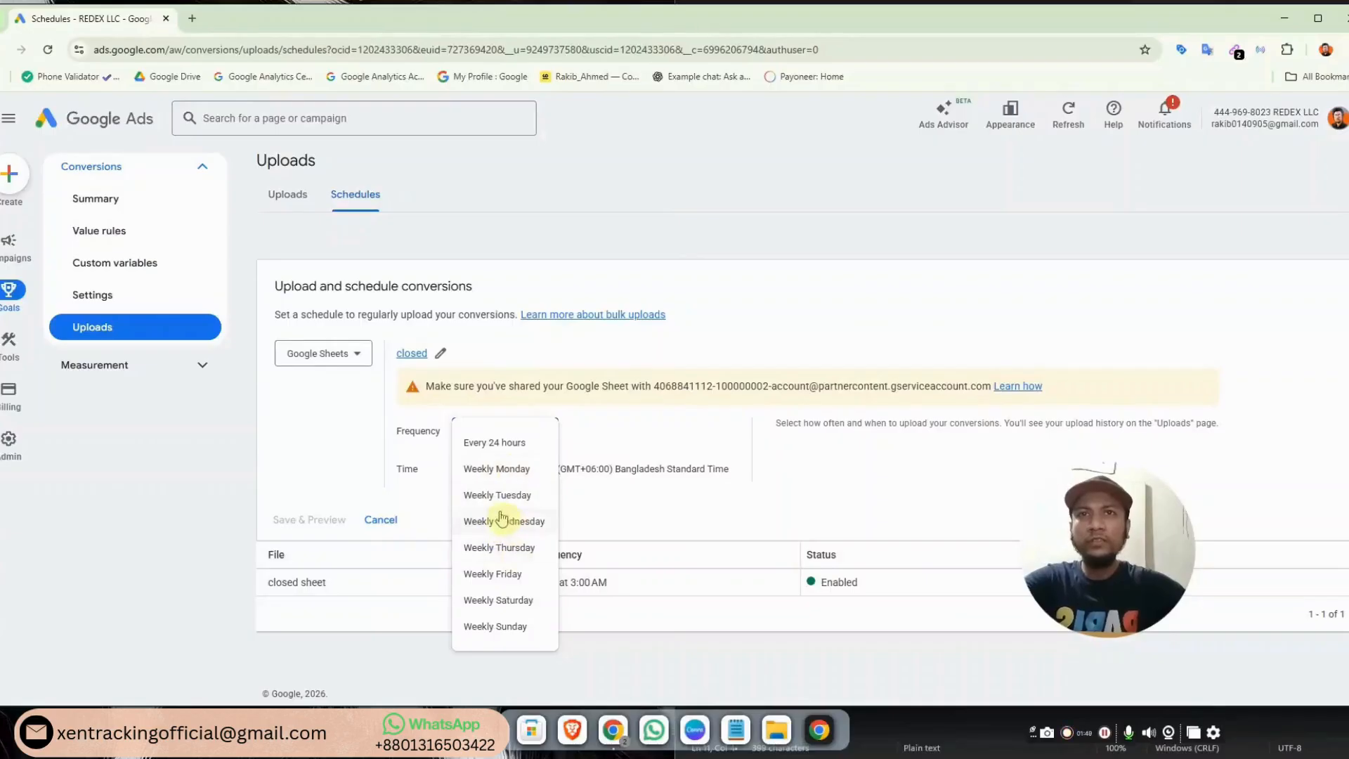
click(490, 449)
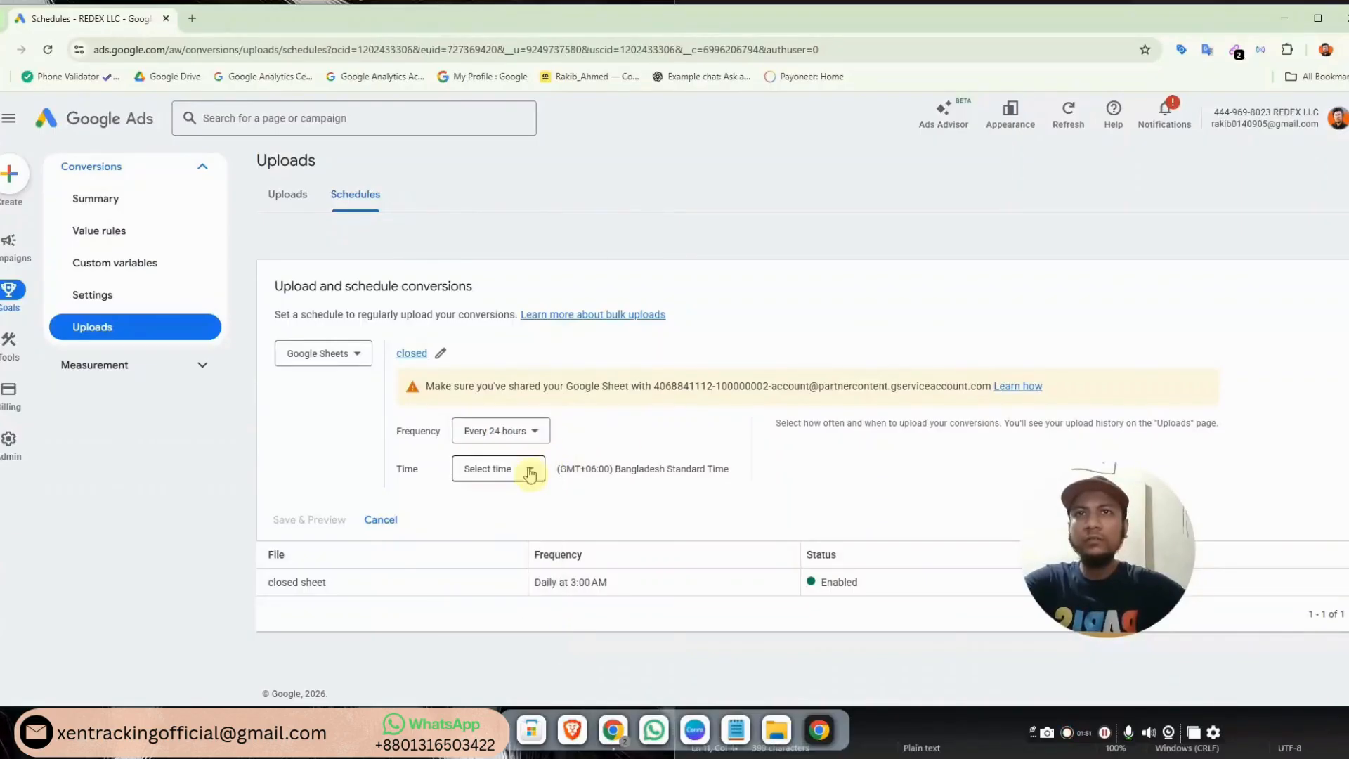
click(529, 475)
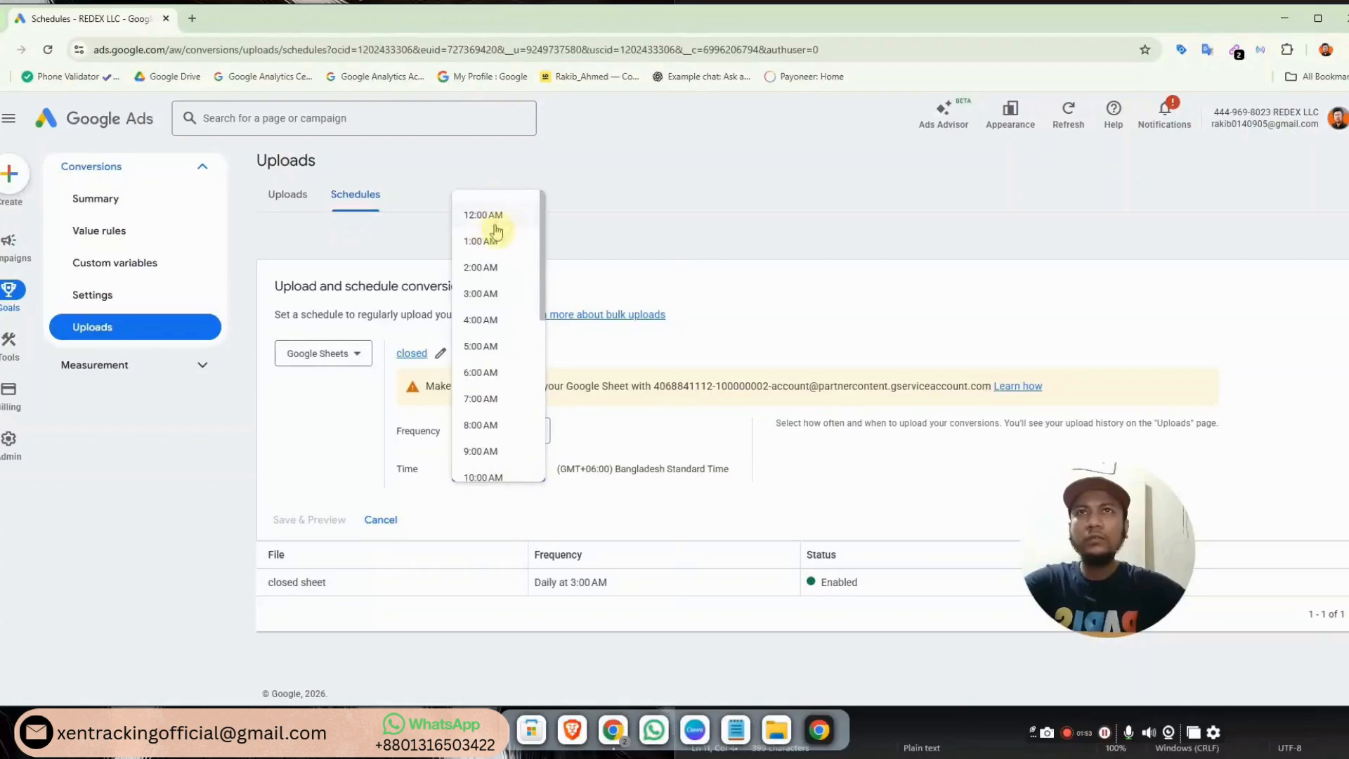
click(491, 261)
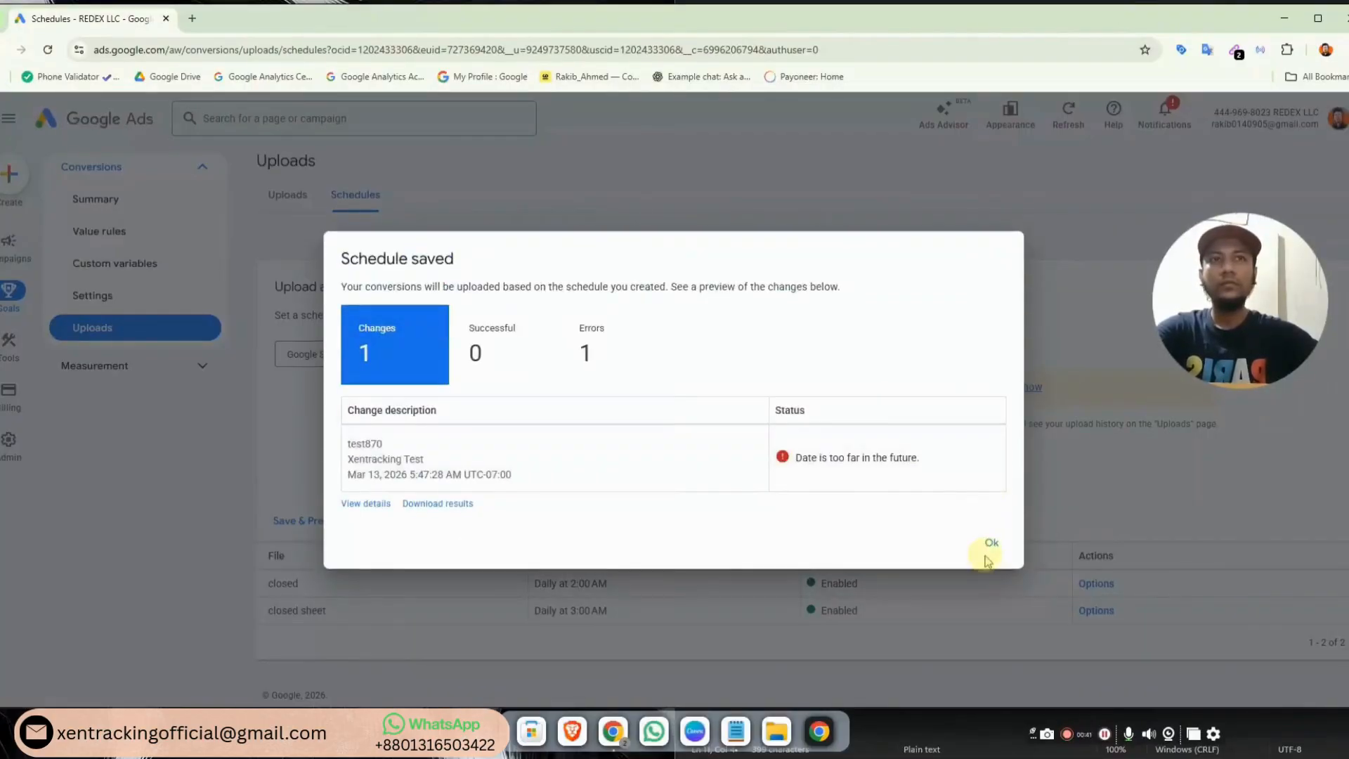
click(993, 548)
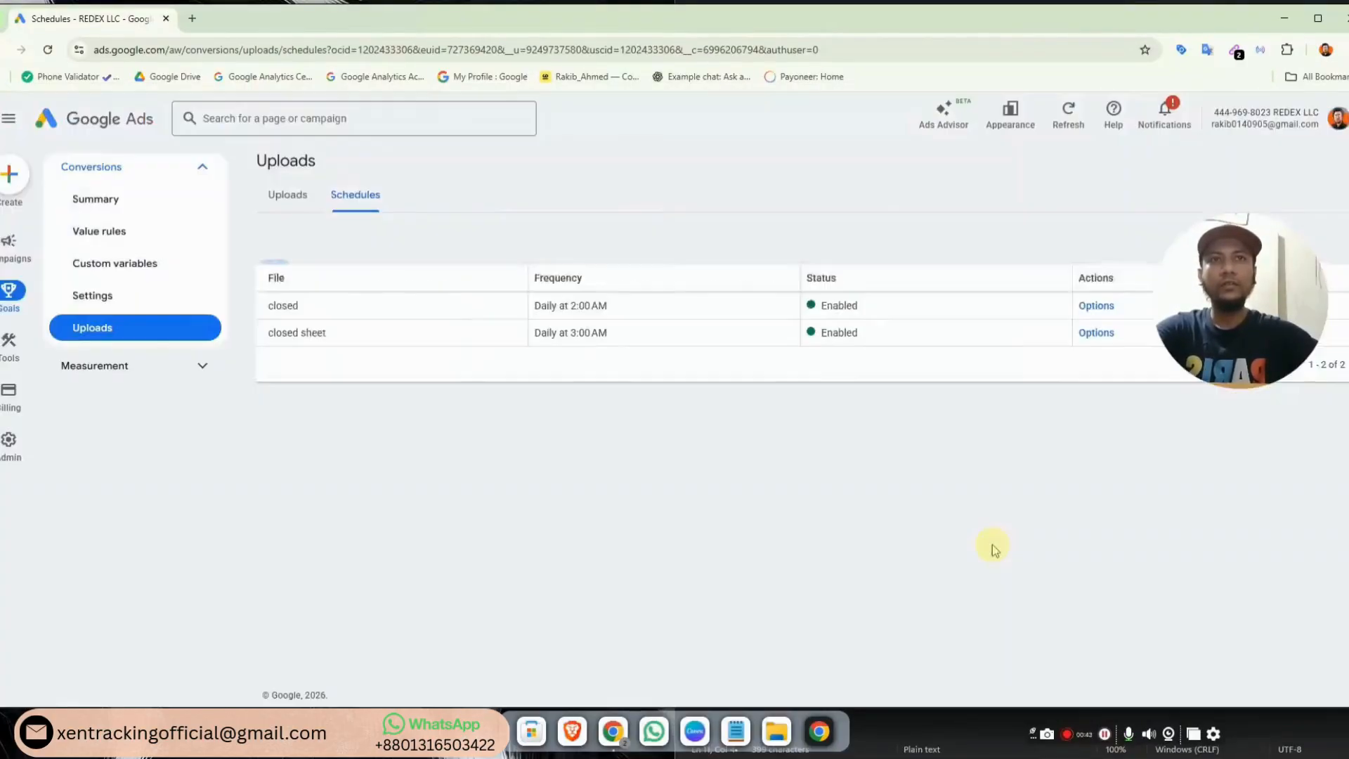